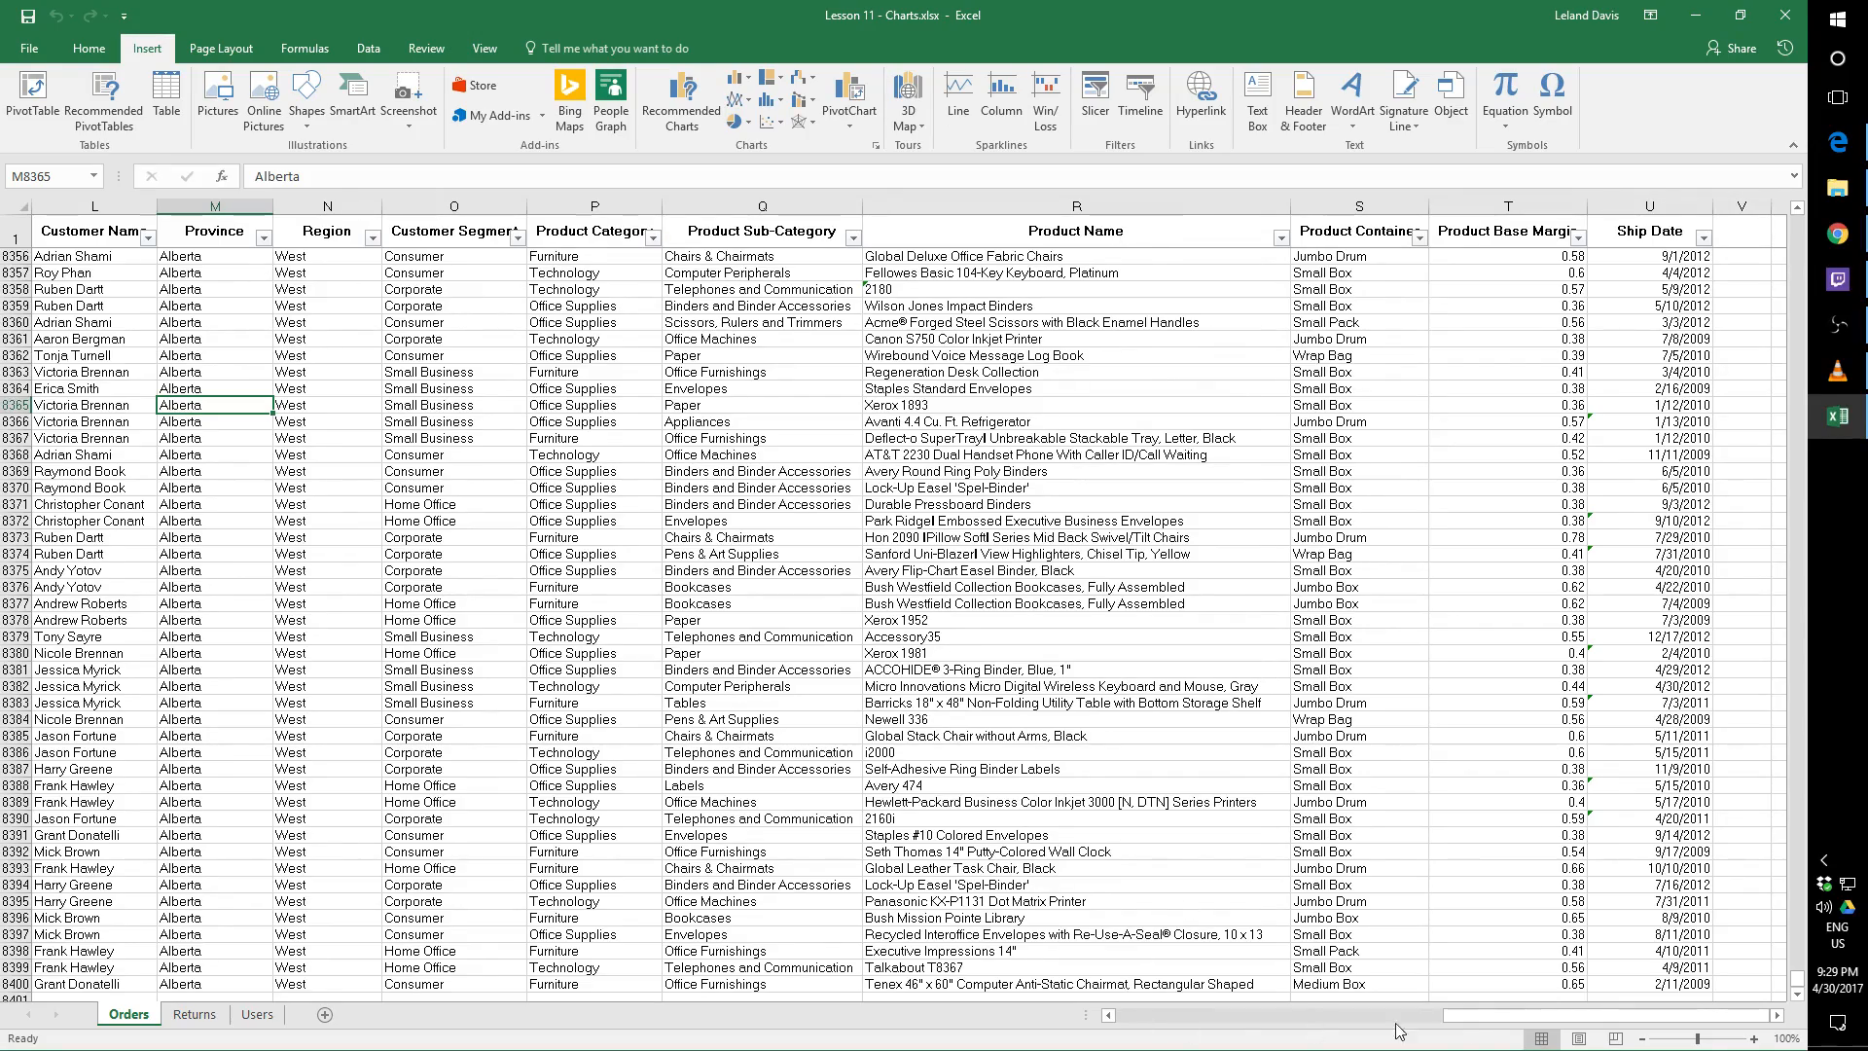
Filter the Ship Mode column of the Orders sheet to show only Delivery Truck records
{"action": "left_click_drag", "start_coordinate": [1400, 1028], "coordinate": [1112, 992]}
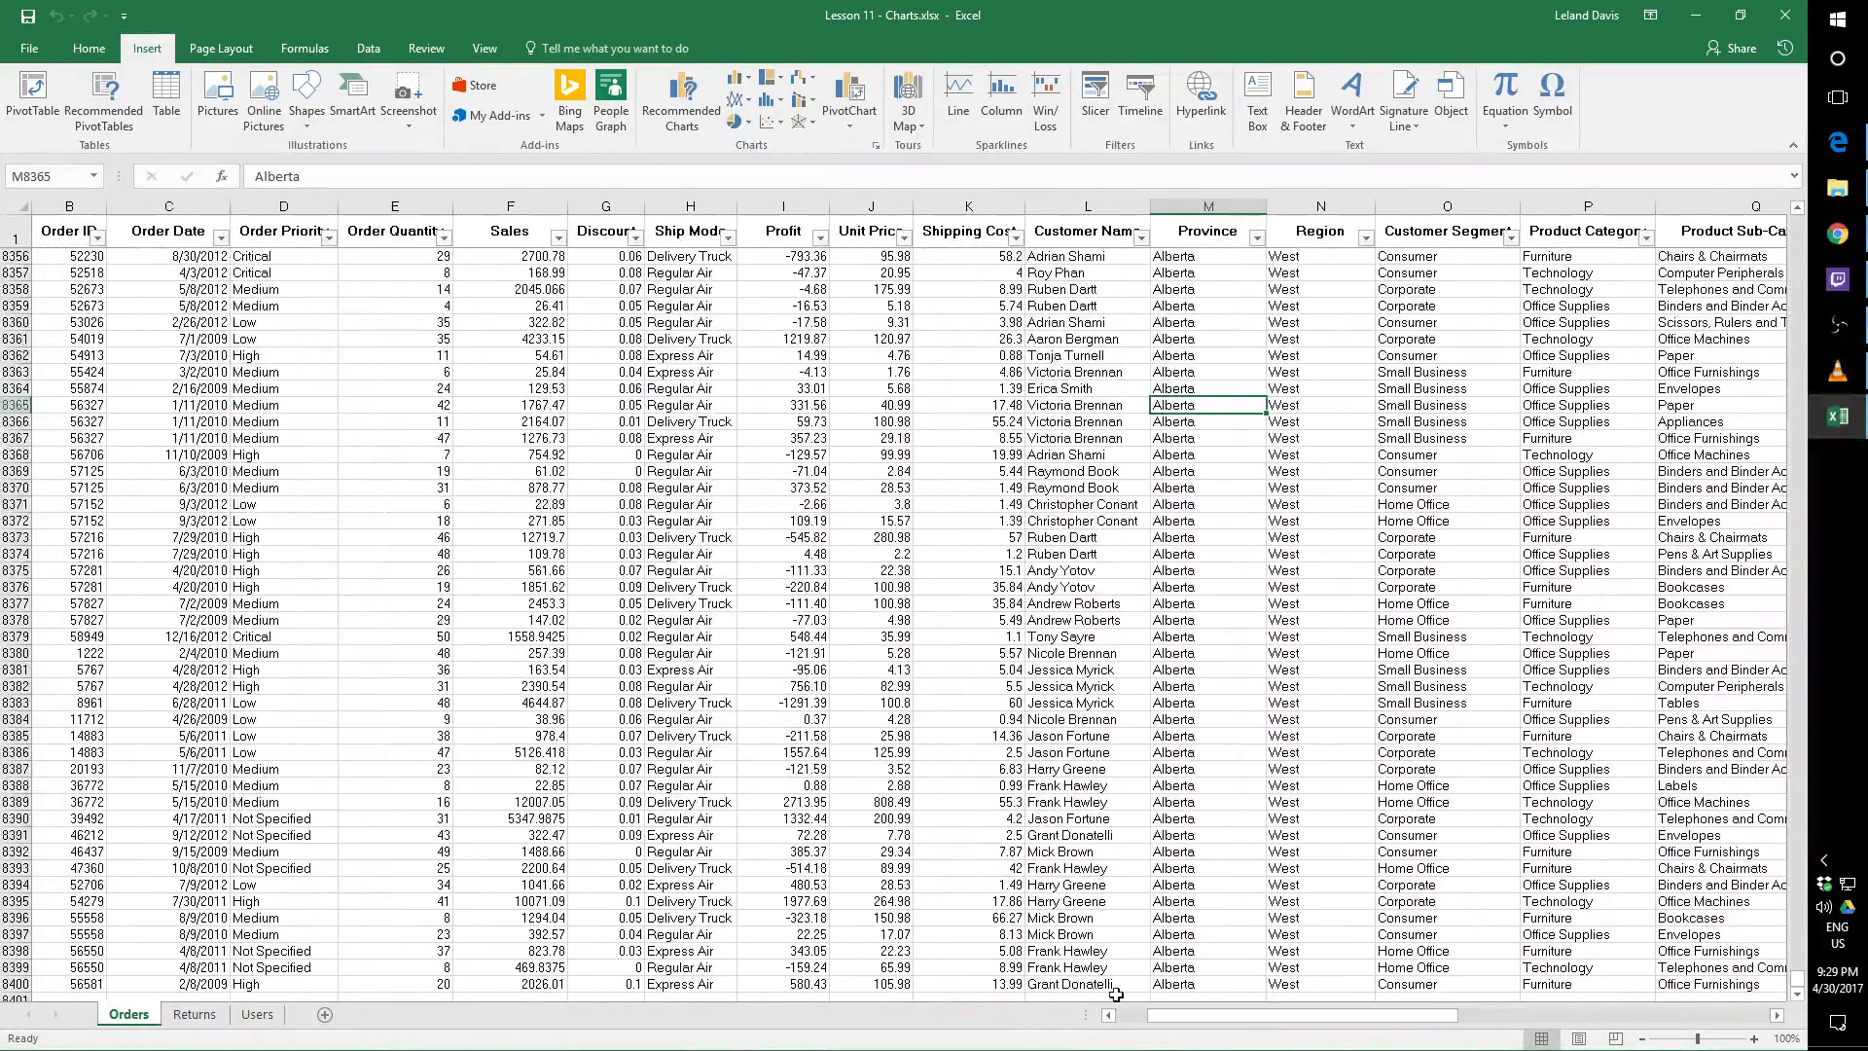
{"action": "left_click", "coordinate": [728, 238]}
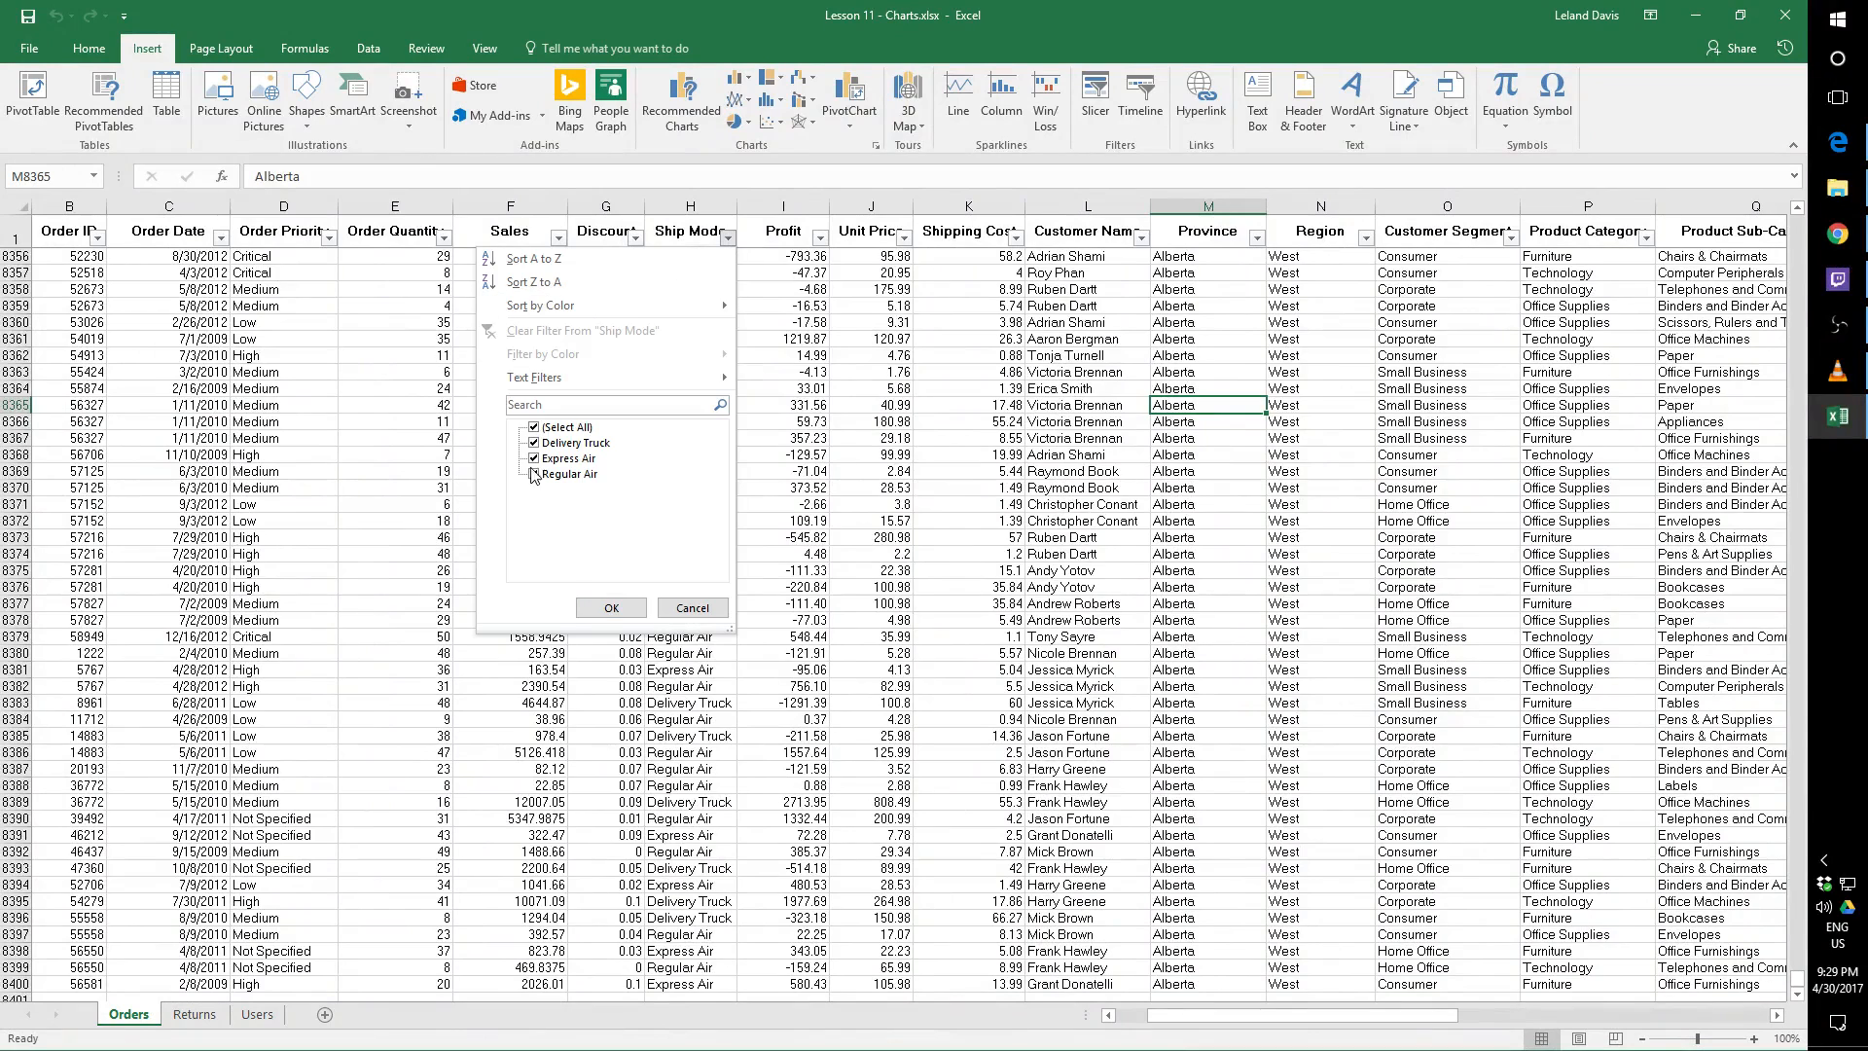
{"action": "left_click", "coordinate": [534, 427]}
{"action": "left_click", "coordinate": [533, 443]}
{"action": "left_click", "coordinate": [611, 608]}
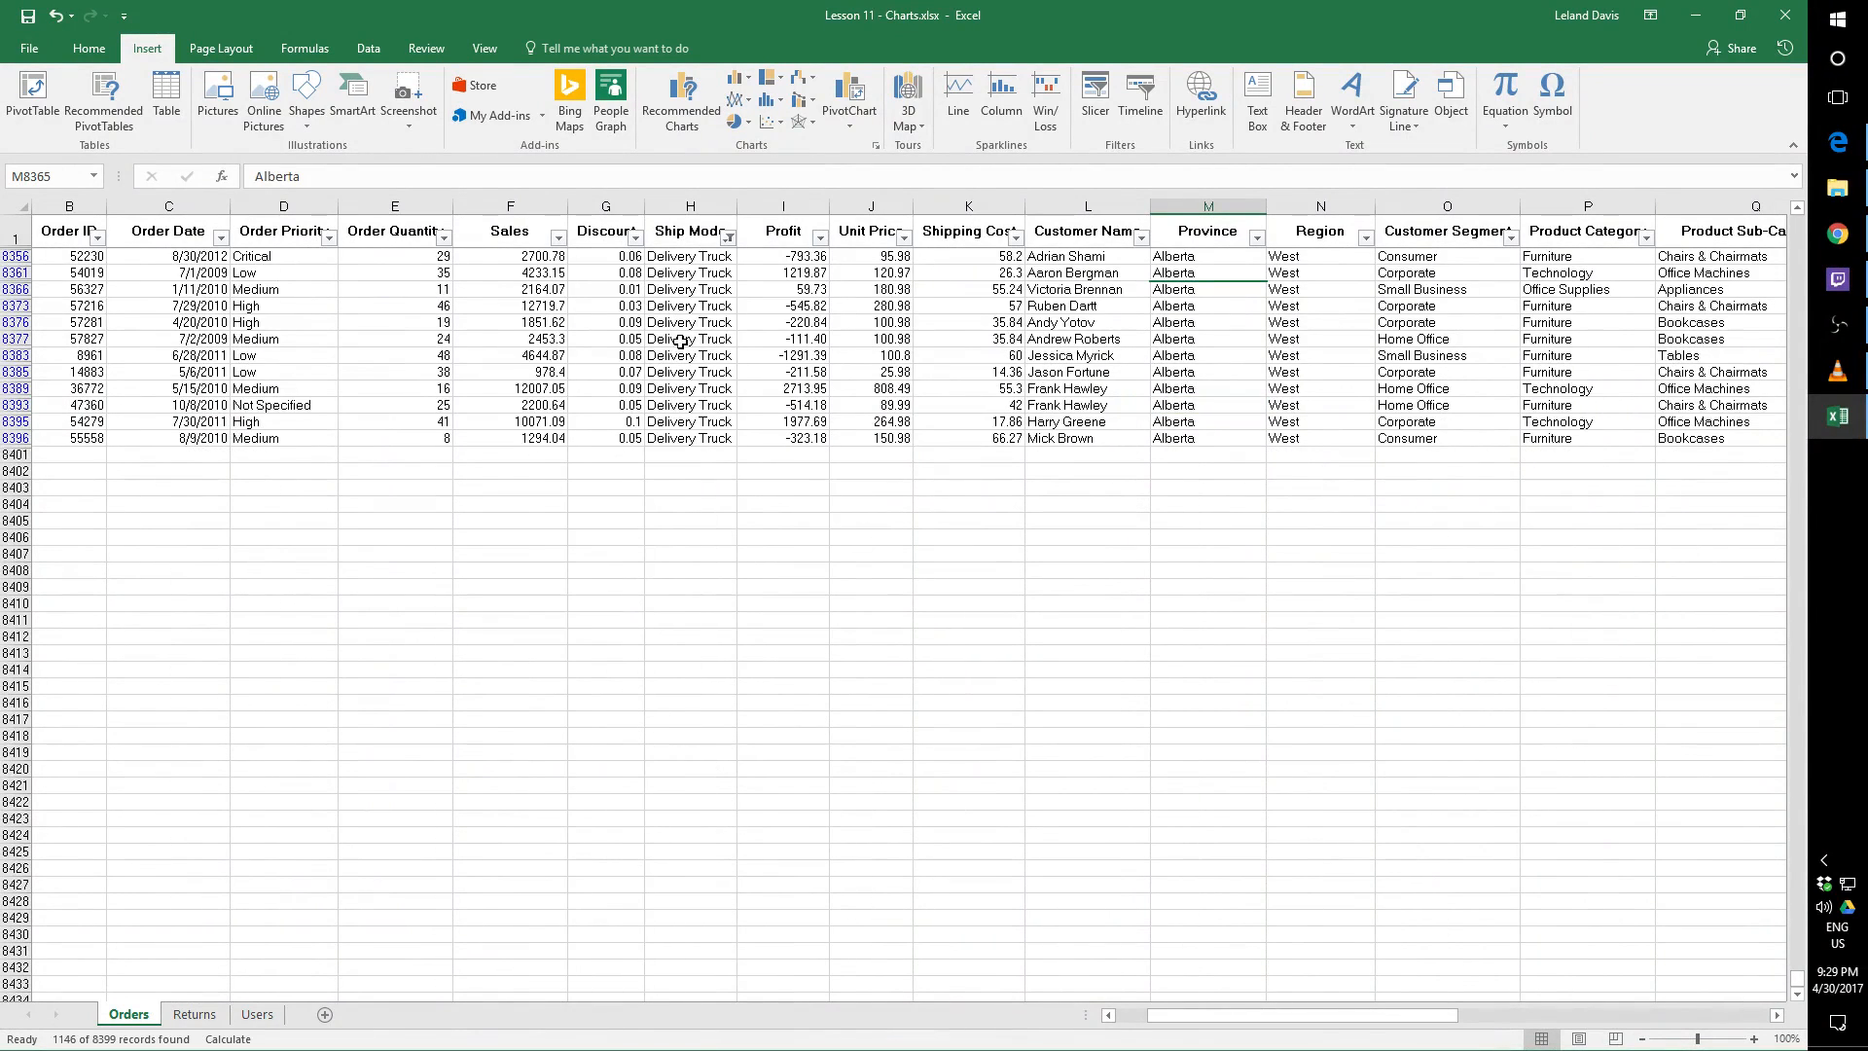
Clear the filter from the Ship Mode column
{"action": "left_click", "coordinate": [728, 239]}
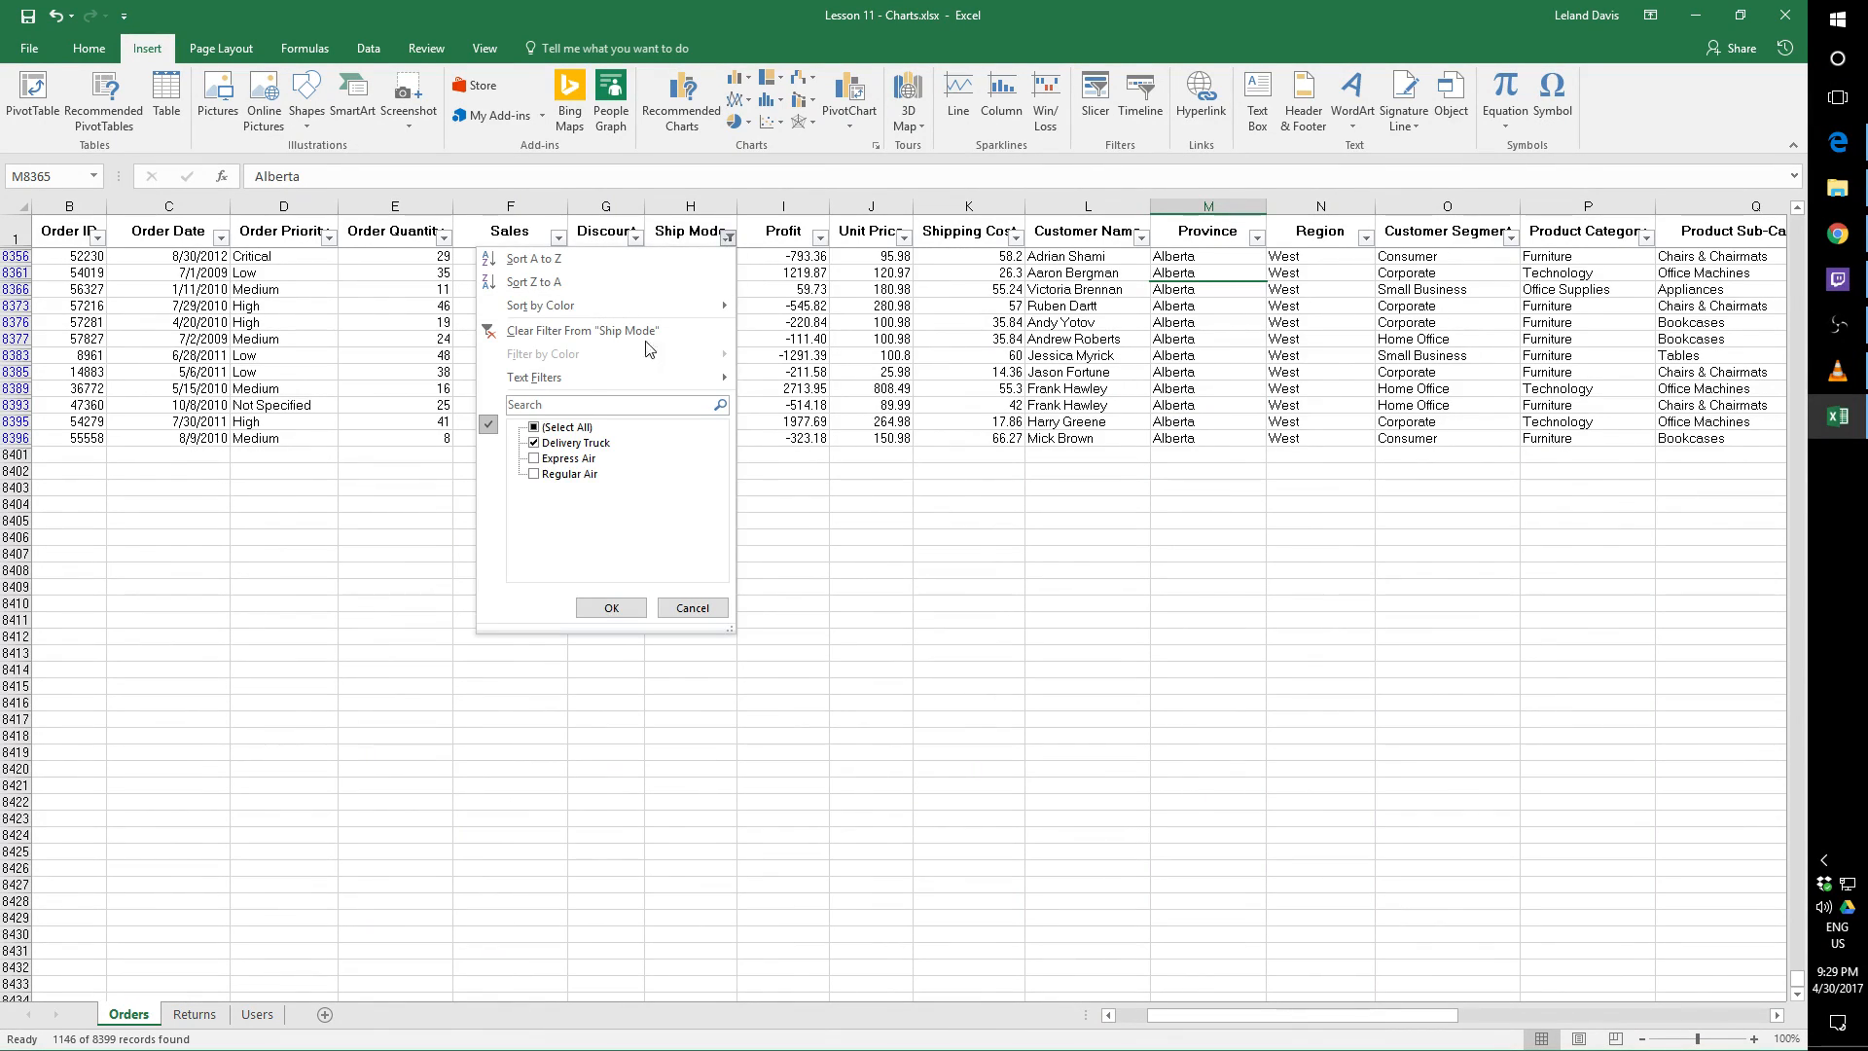
{"action": "left_click", "coordinate": [543, 459]}
{"action": "left_click", "coordinate": [534, 427]}
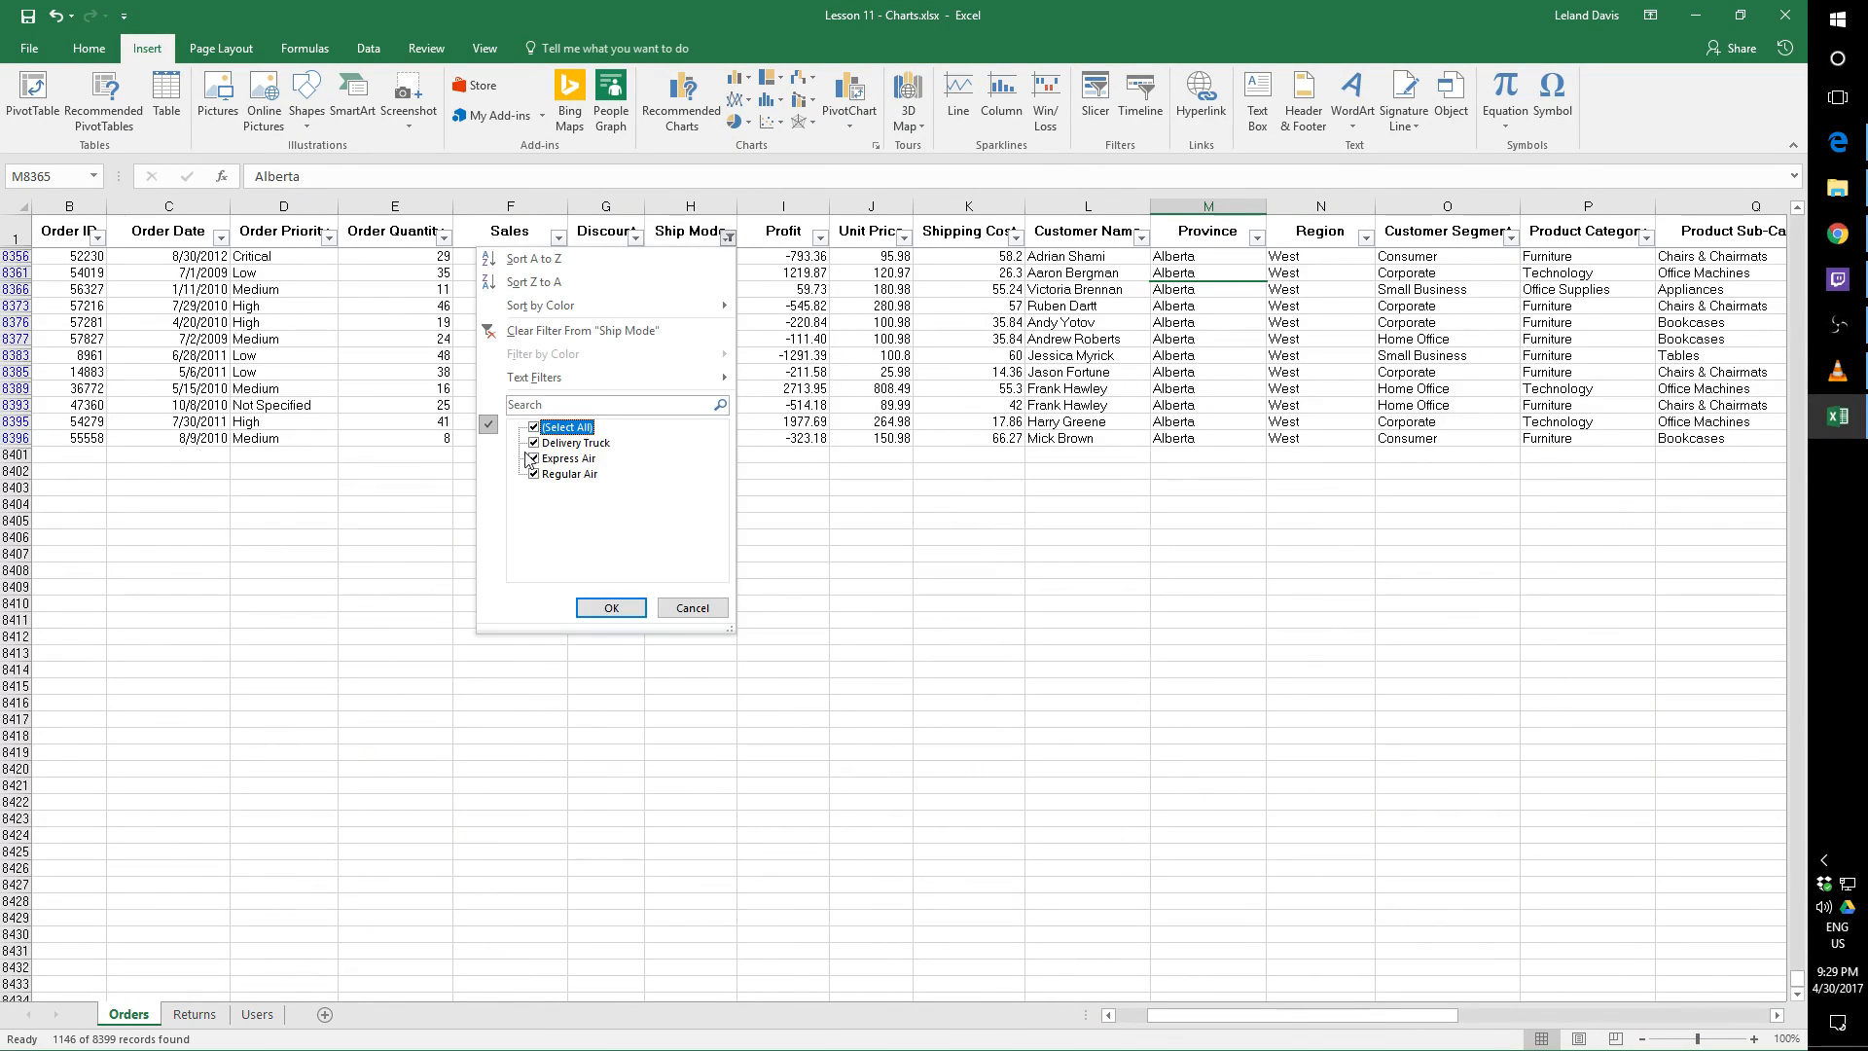
{"action": "left_click", "coordinate": [687, 605]}
{"action": "left_click", "coordinate": [728, 238]}
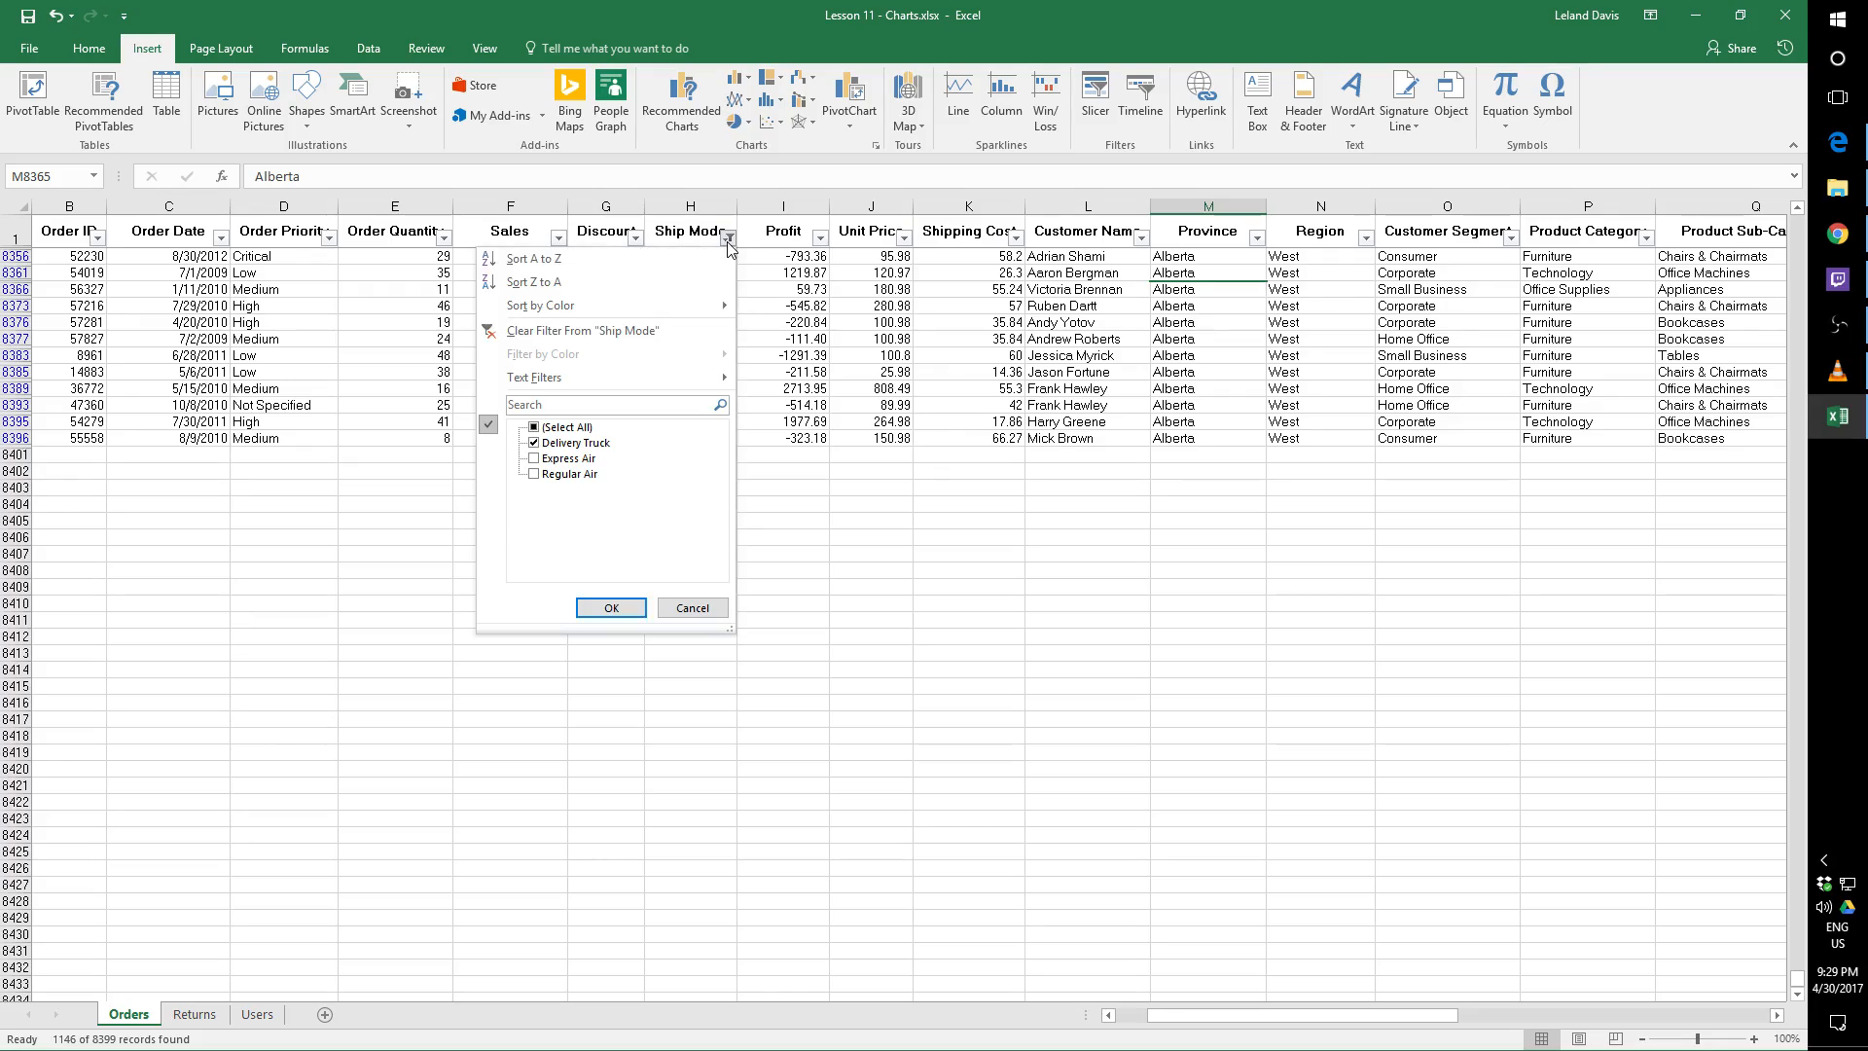
{"action": "left_click", "coordinate": [572, 331]}
Look over the order records from the first row and across the columns of the Orders sheet
{"action": "scroll", "coordinate": [942, 642], "scroll_direction": "down", "scroll_amount": 7}
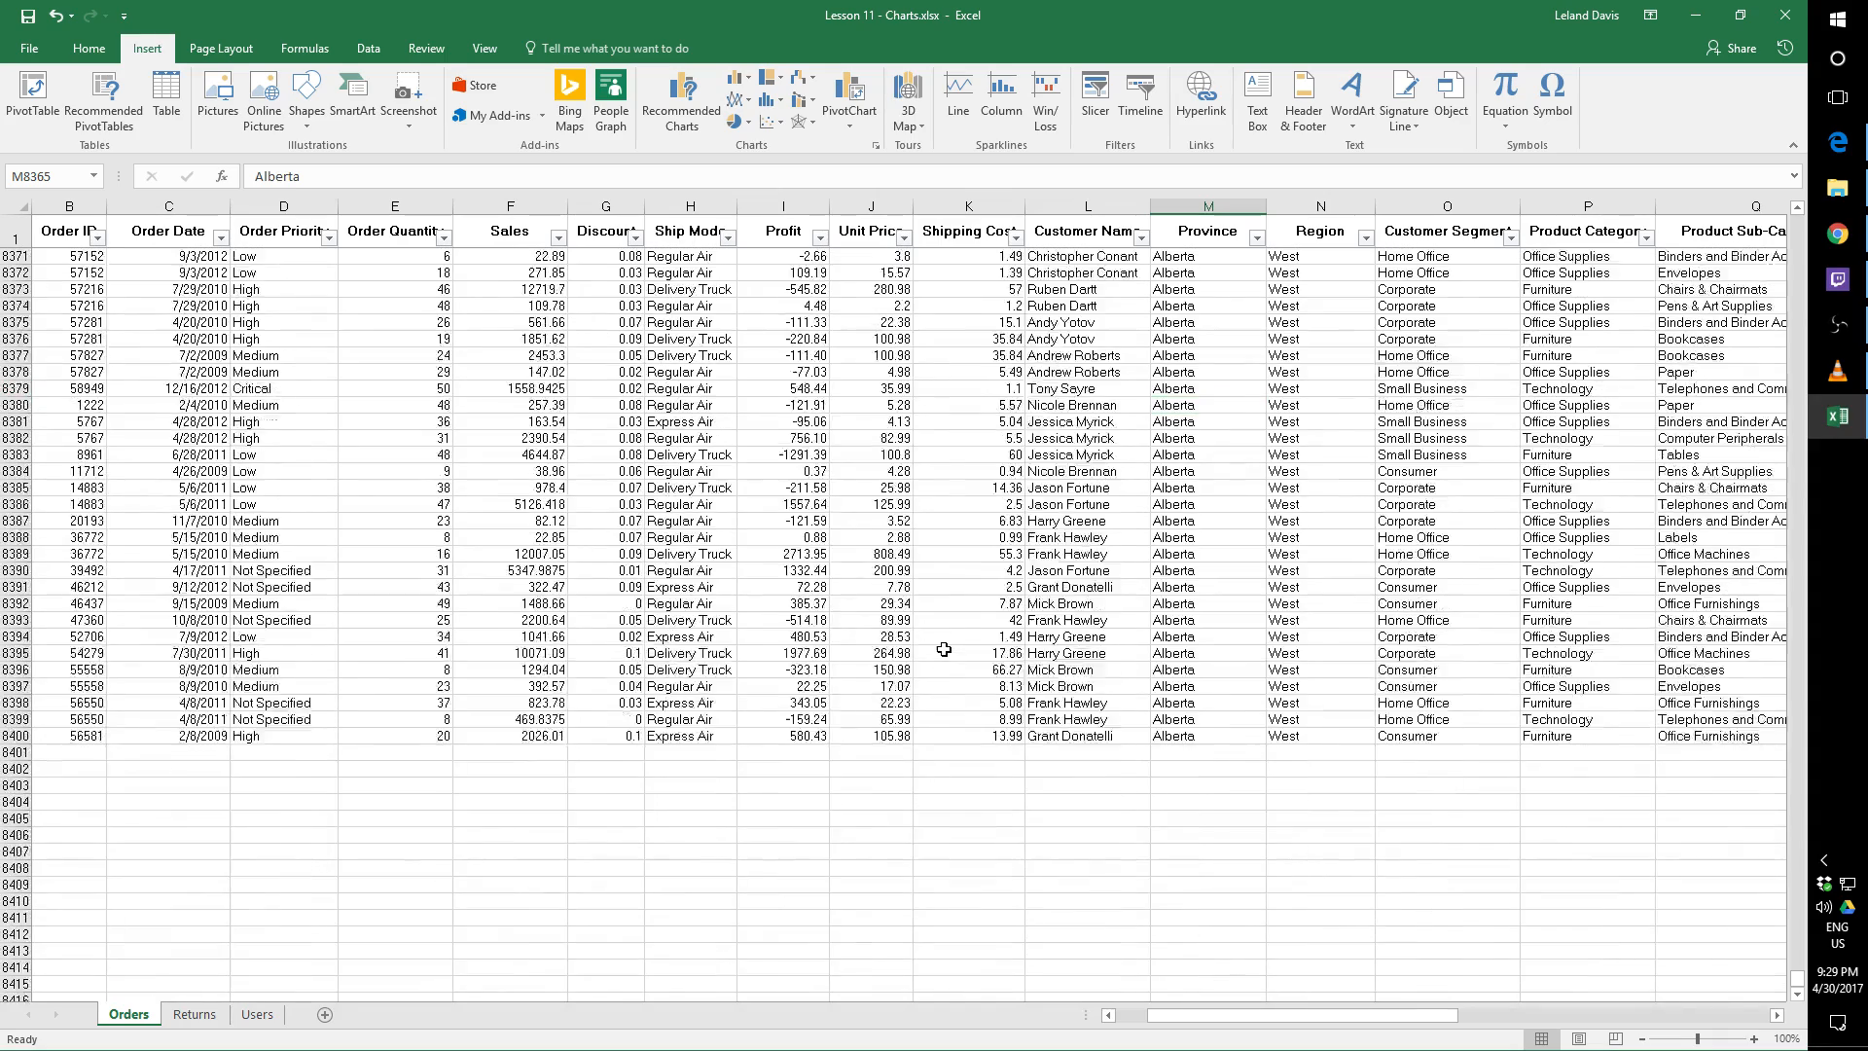
{"action": "scroll", "coordinate": [943, 637], "scroll_direction": "up", "scroll_amount": 12}
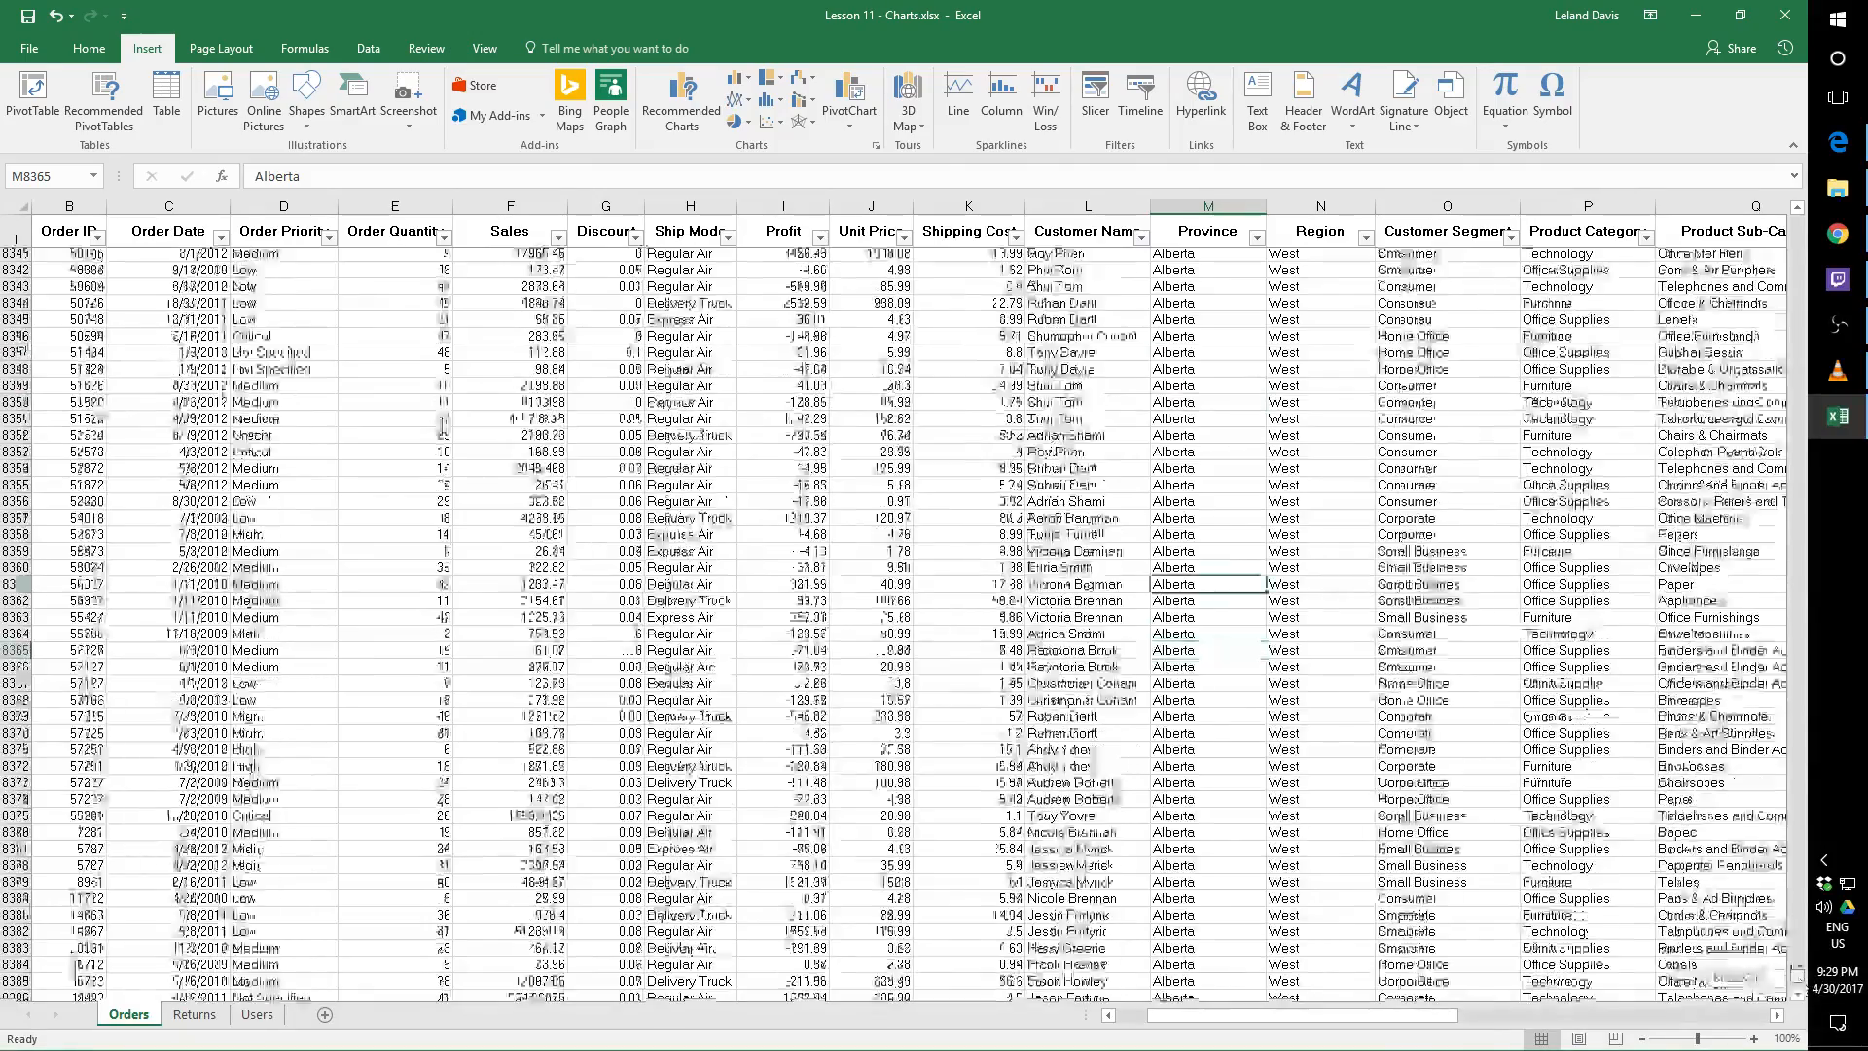
{"action": "left_click_drag", "start_coordinate": [1798, 976], "coordinate": [1798, 222]}
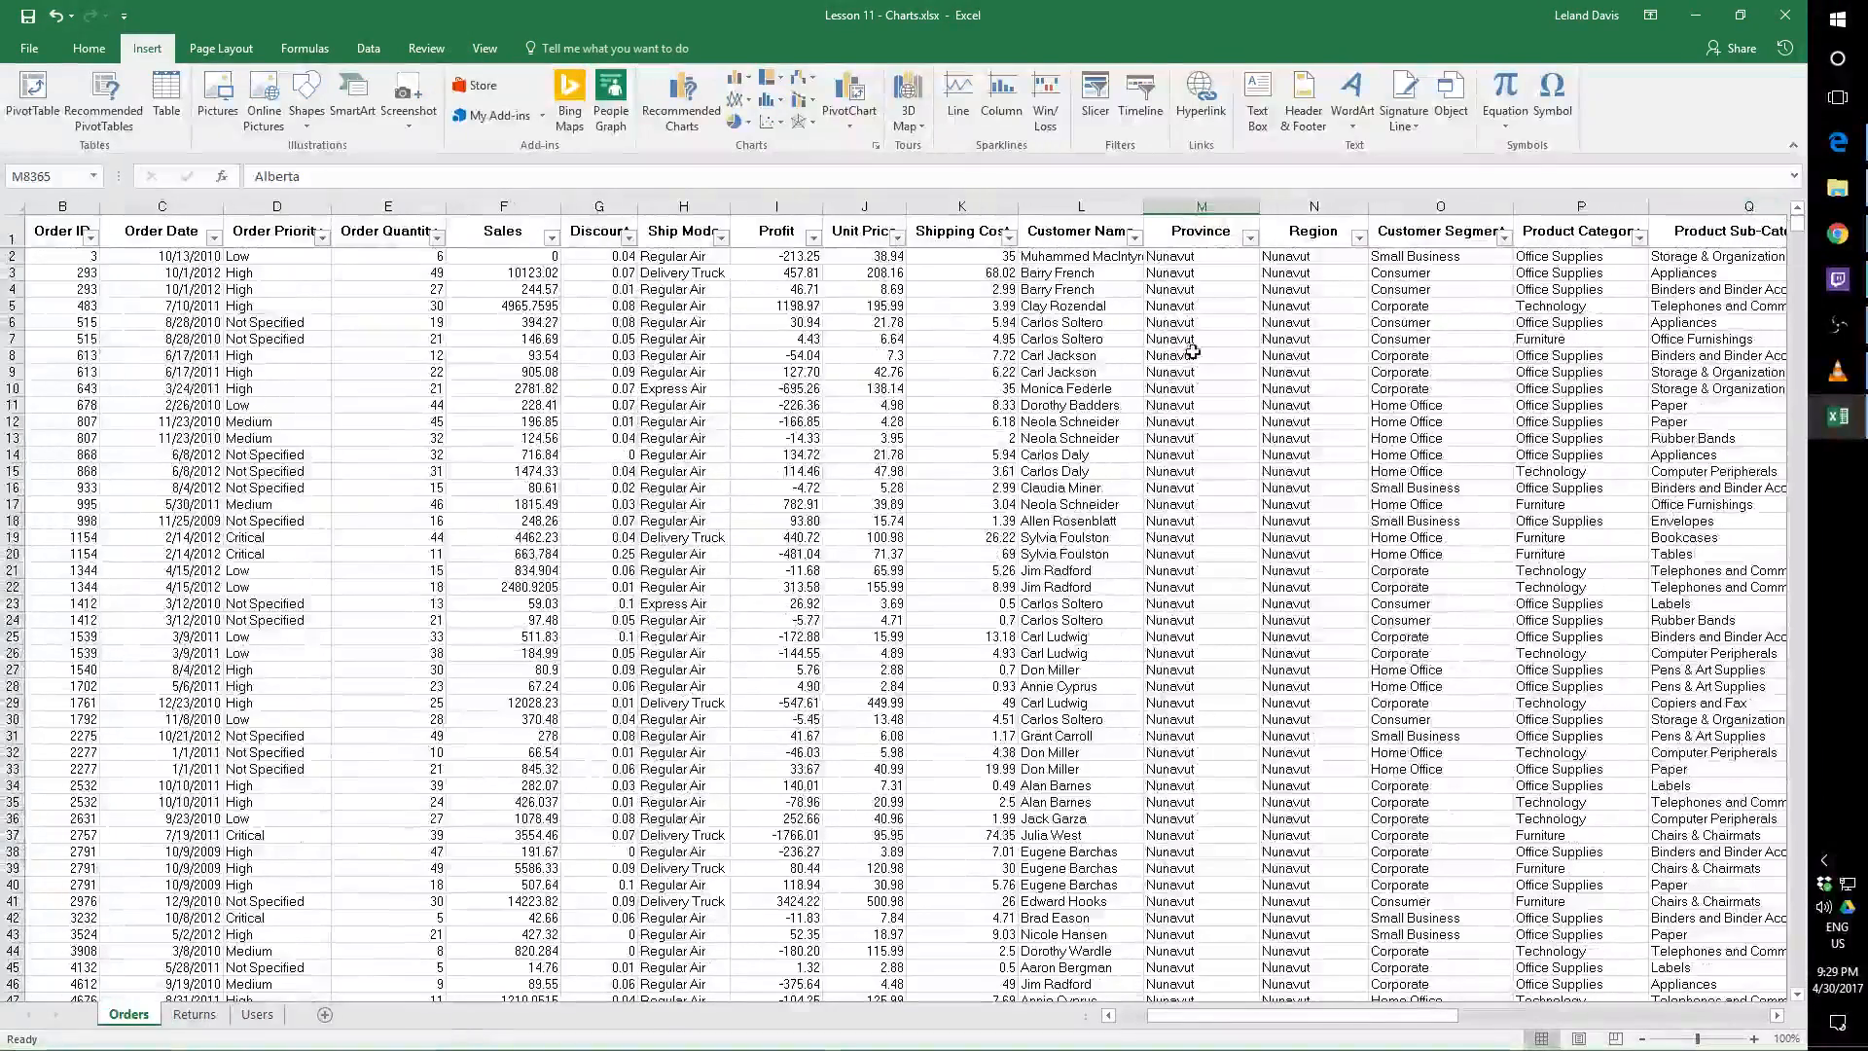
{"action": "left_click", "coordinate": [945, 387]}
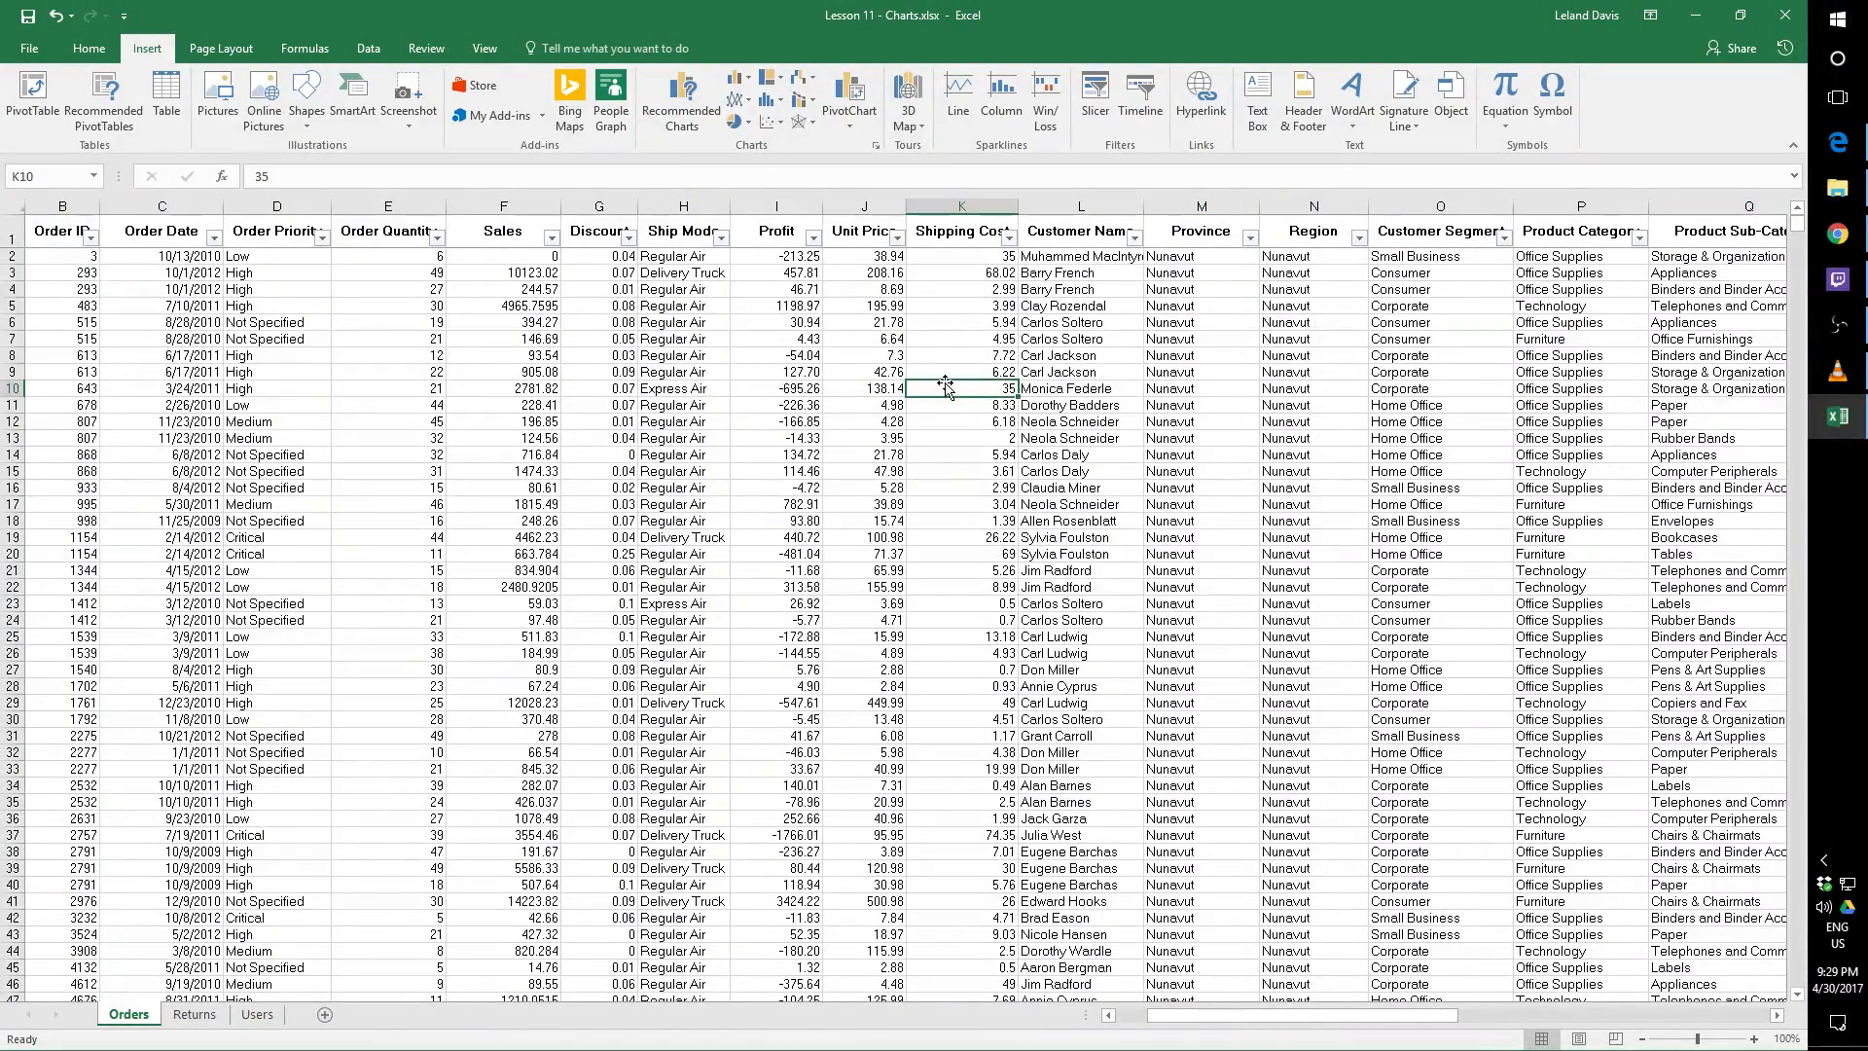
{"action": "left_click_drag", "start_coordinate": [1290, 1034], "coordinate": [1241, 1028]}
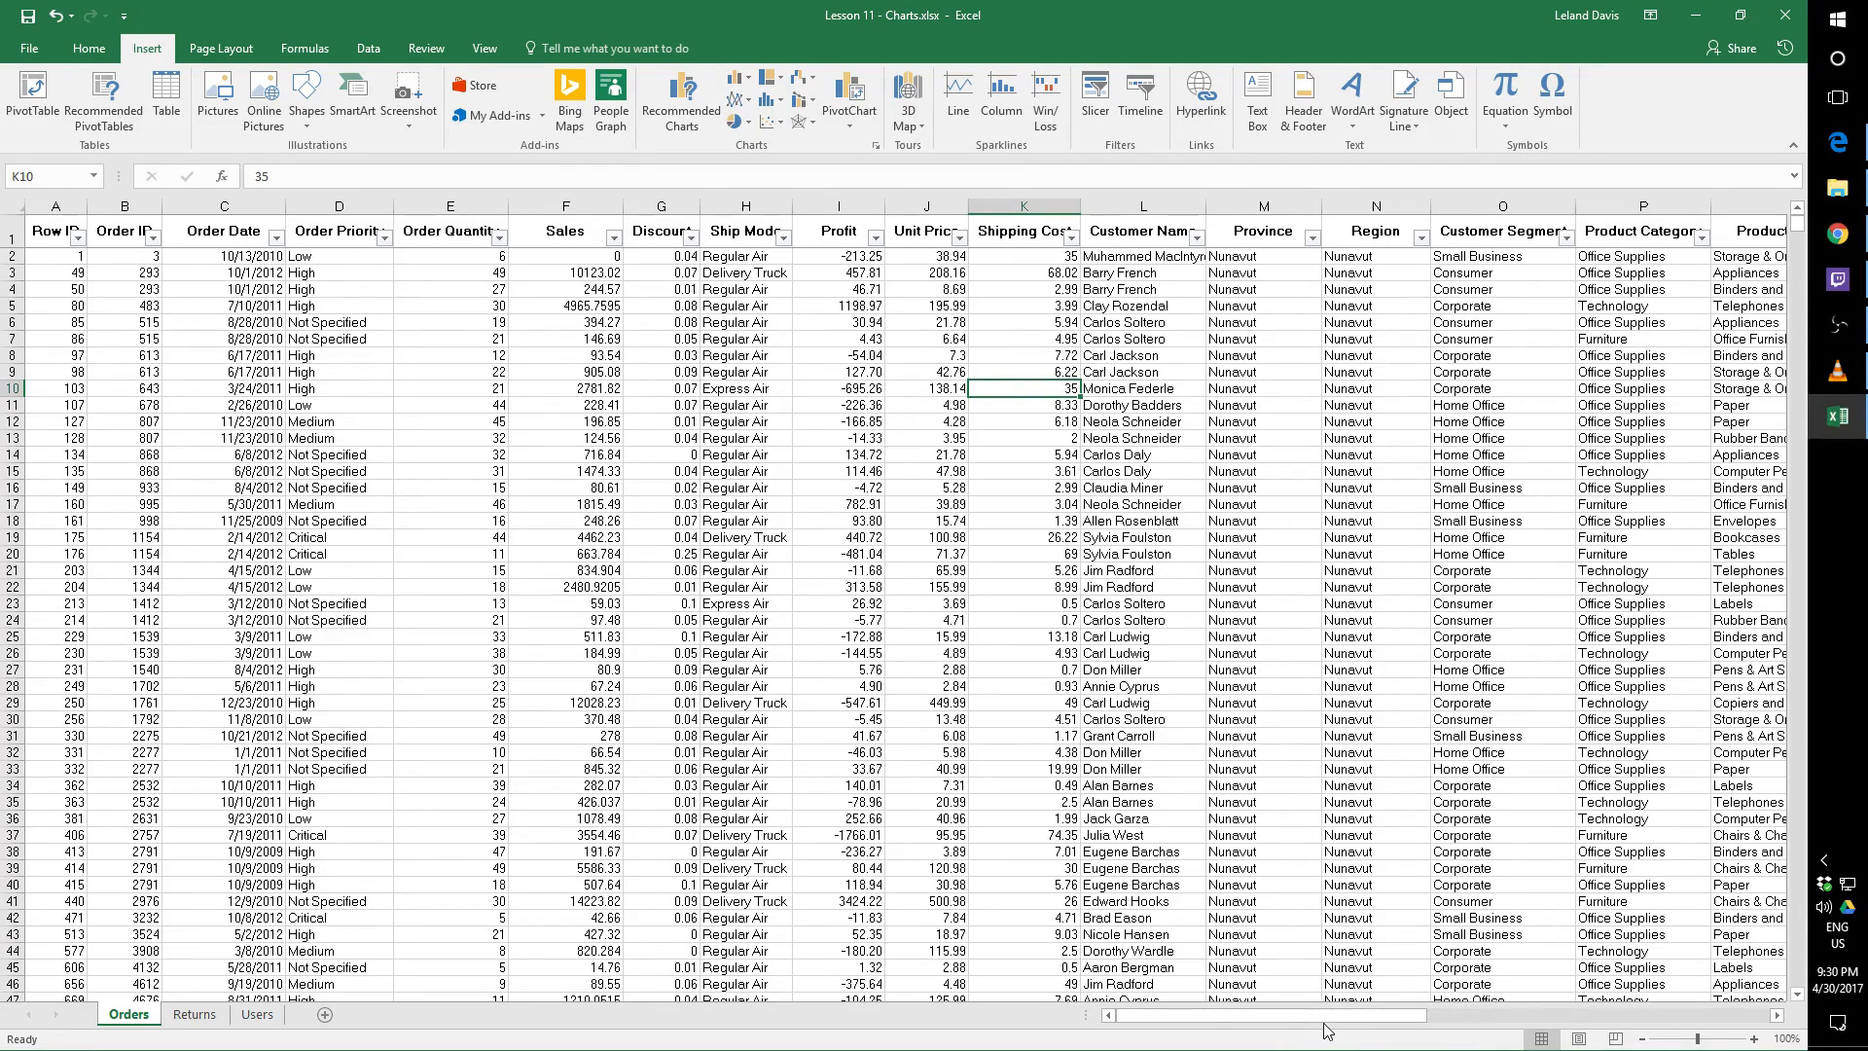
{"action": "left_click_drag", "start_coordinate": [1325, 1029], "coordinate": [1177, 1027]}
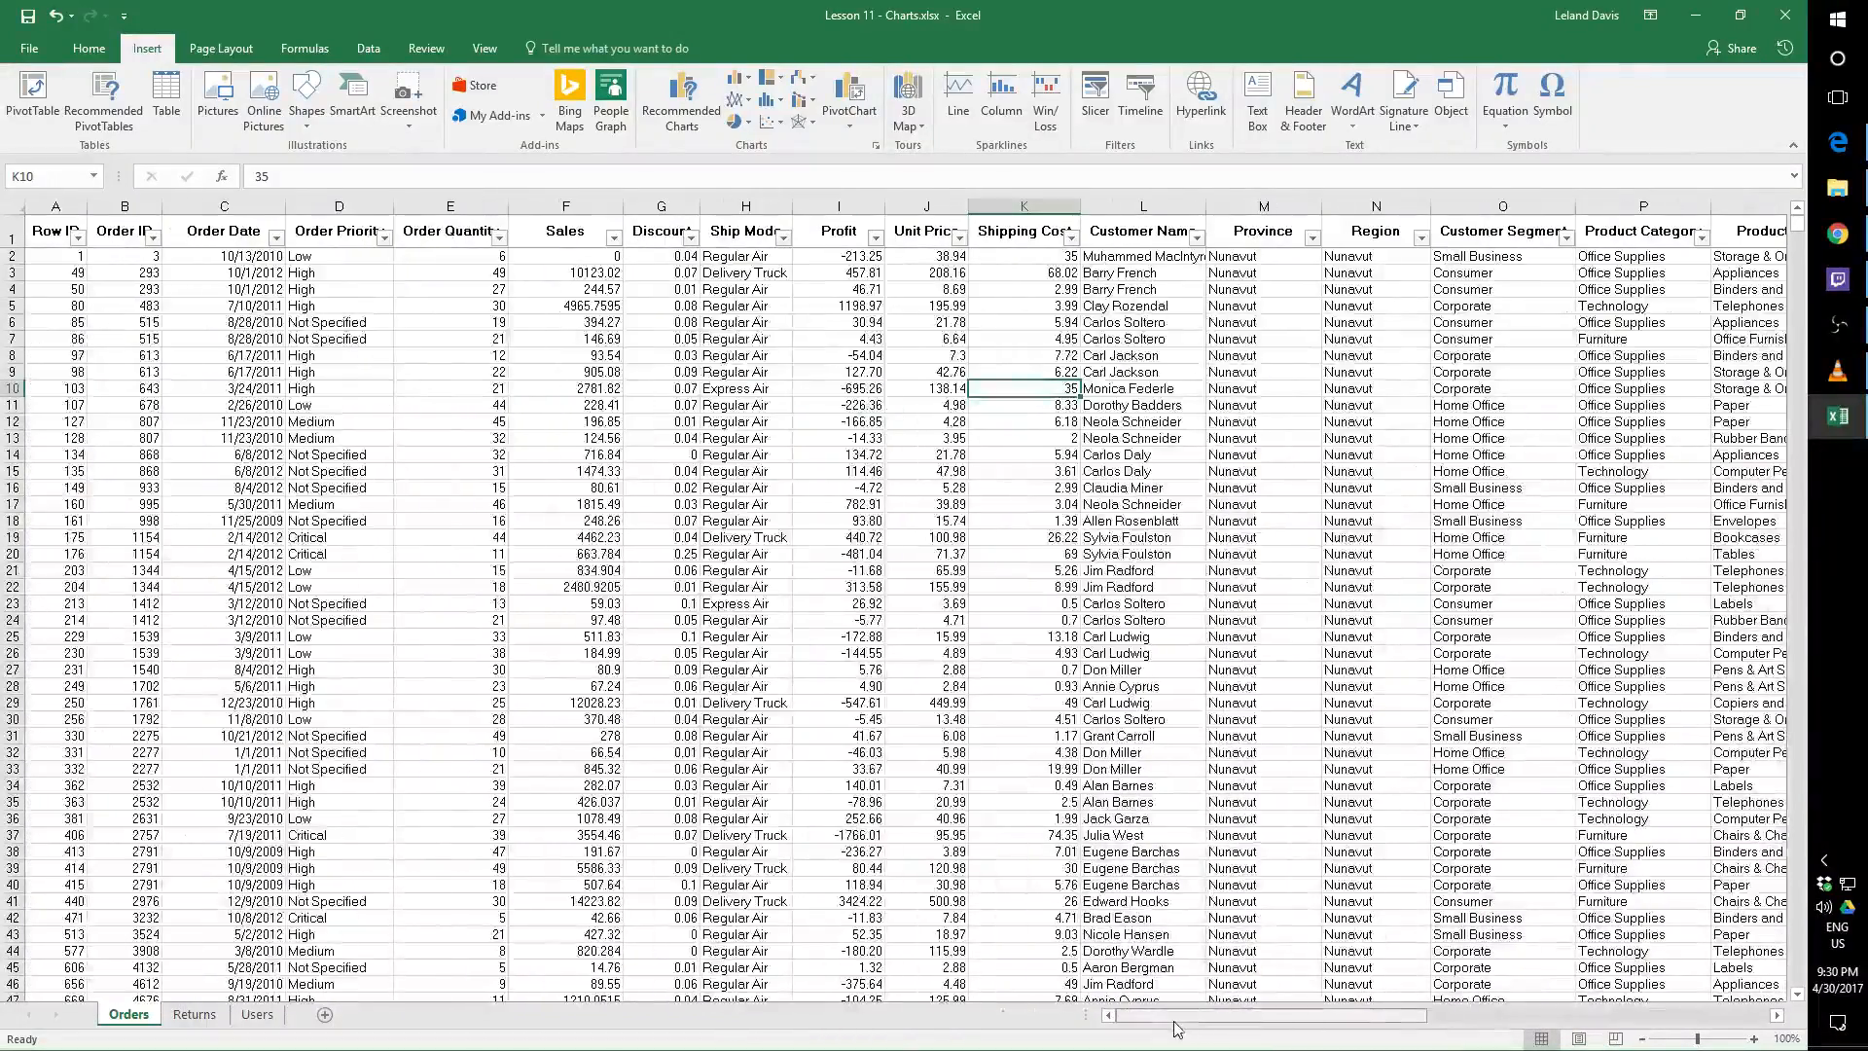
{"action": "left_click", "coordinate": [88, 48]}
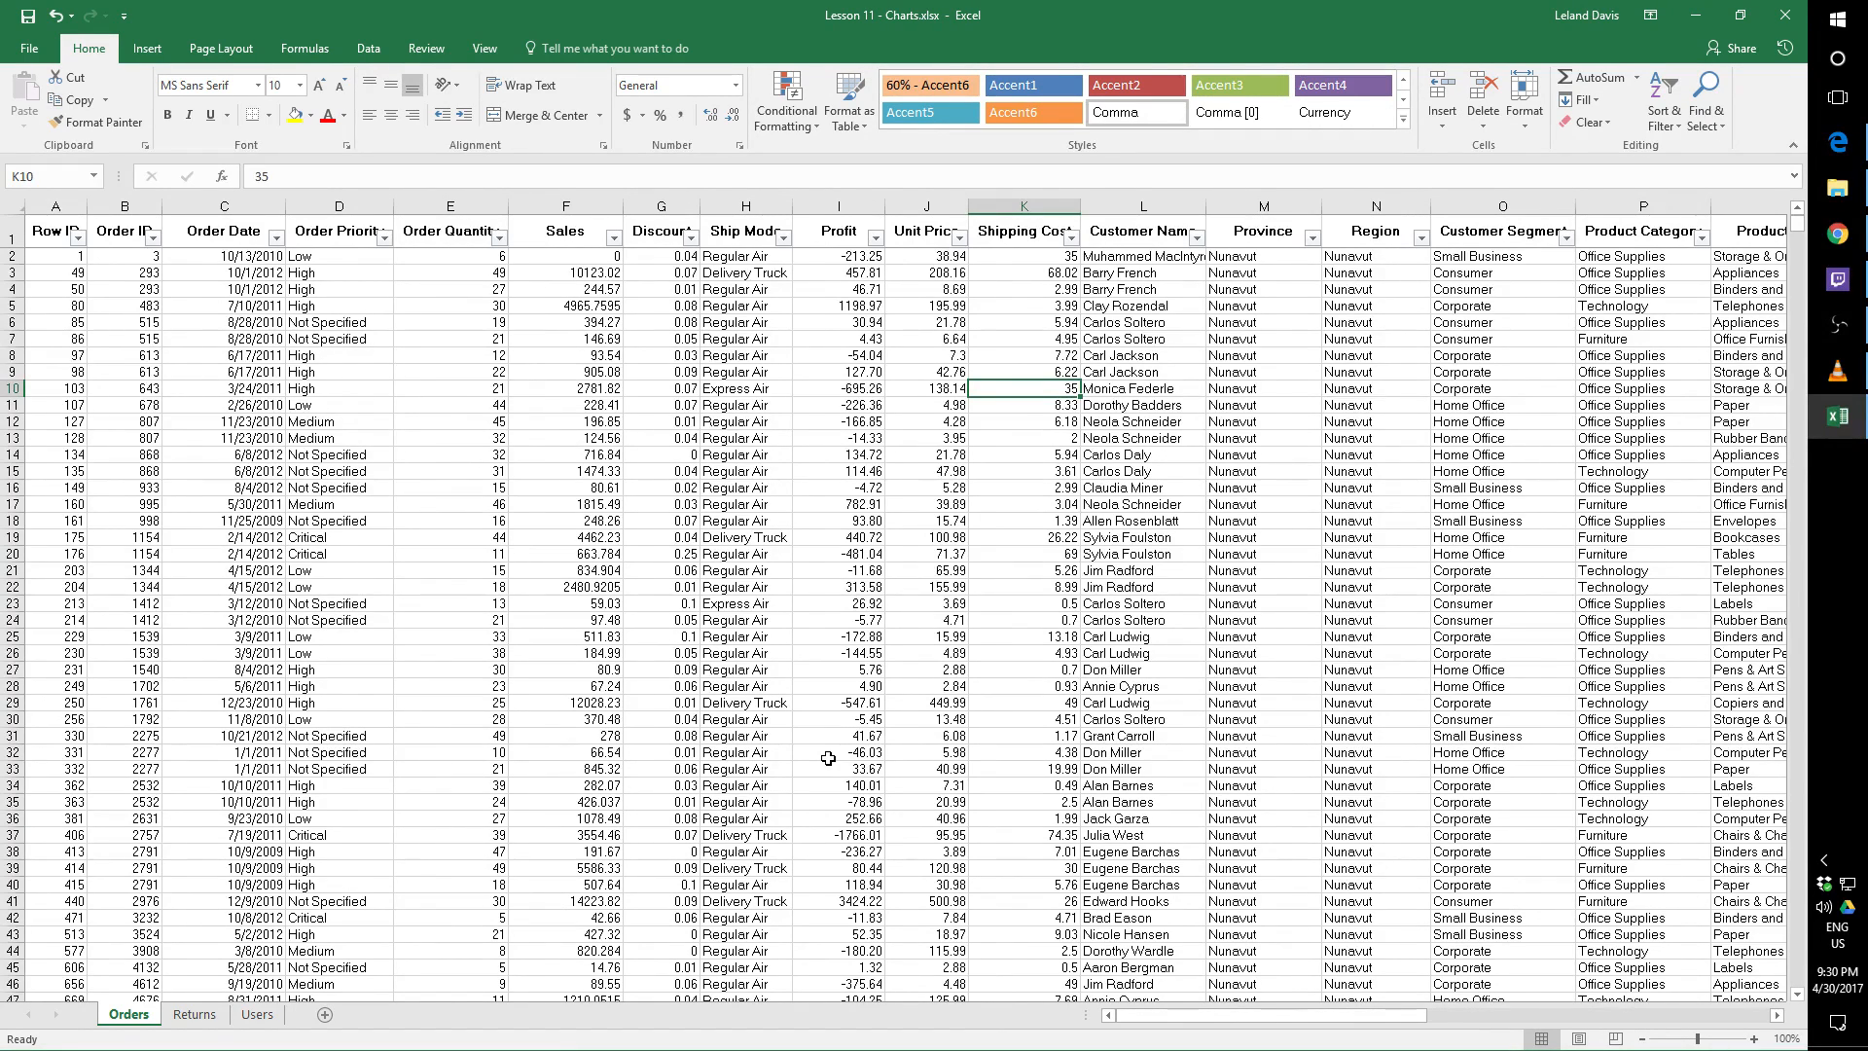
{"action": "left_click", "coordinate": [835, 570]}
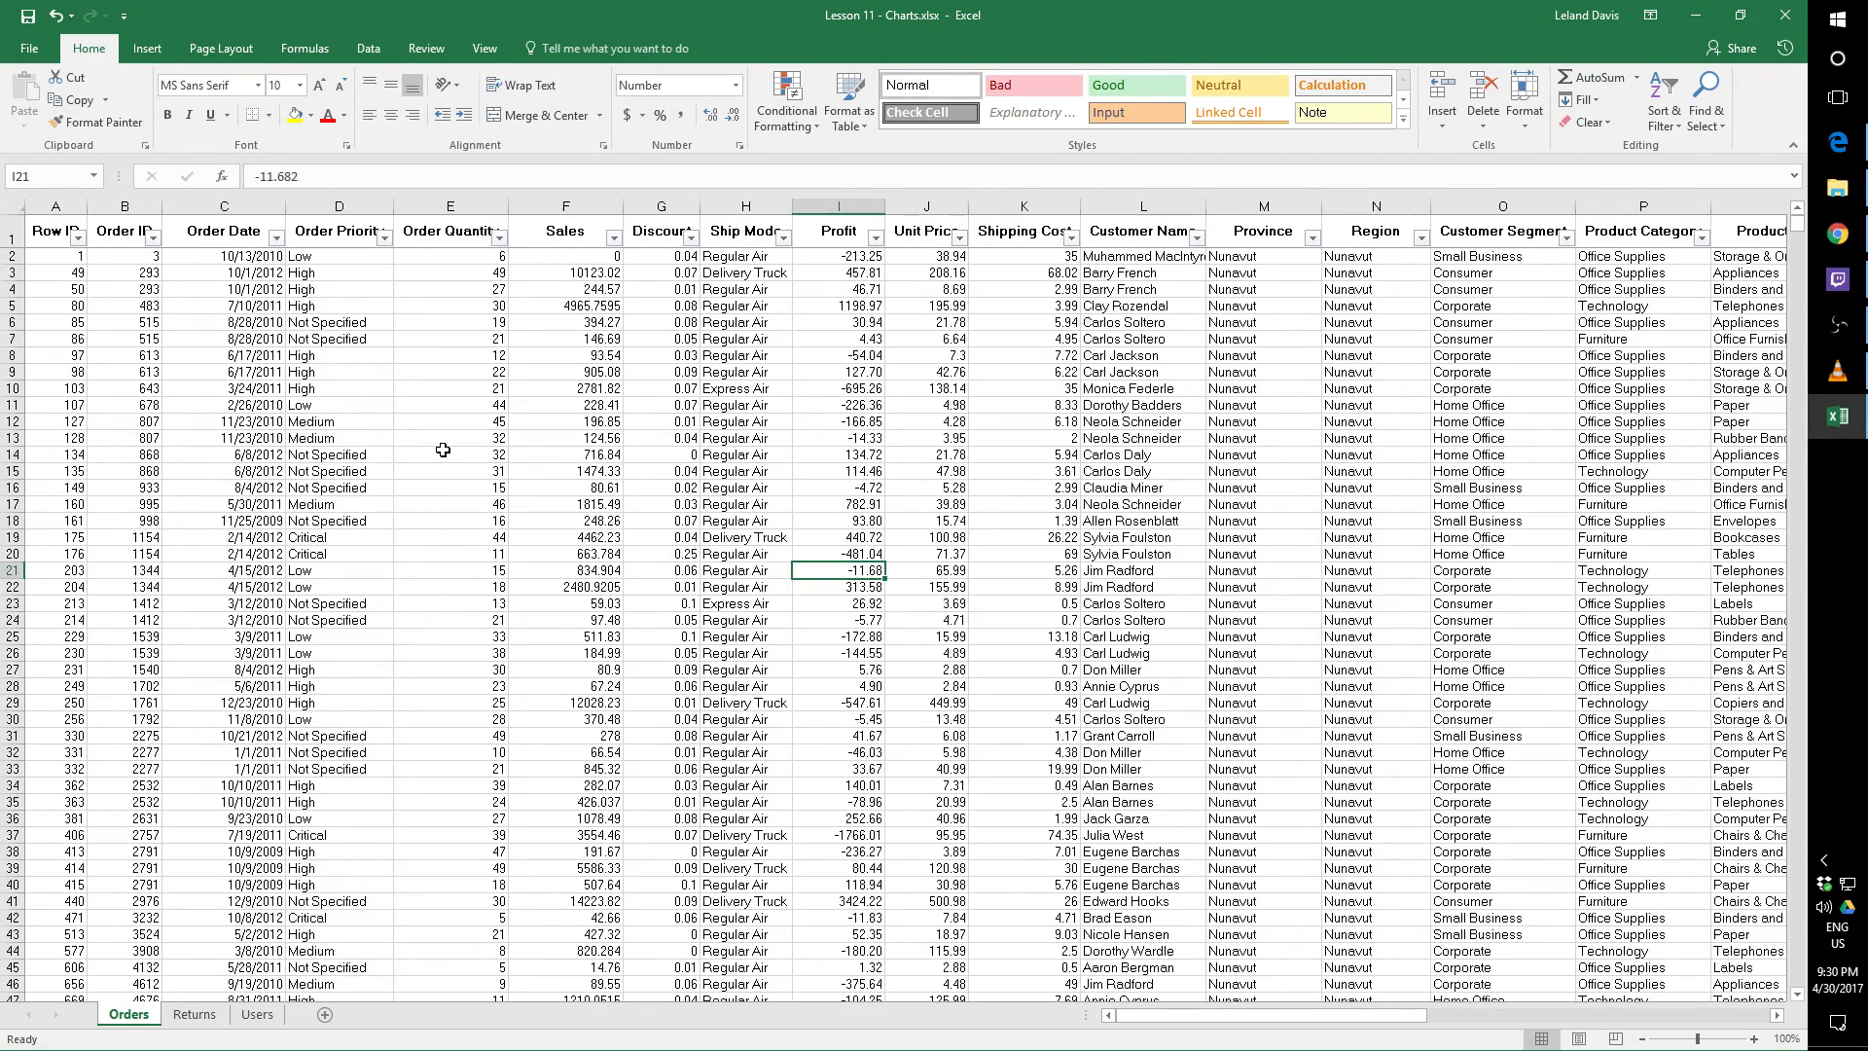
{"action": "left_click", "coordinate": [143, 49]}
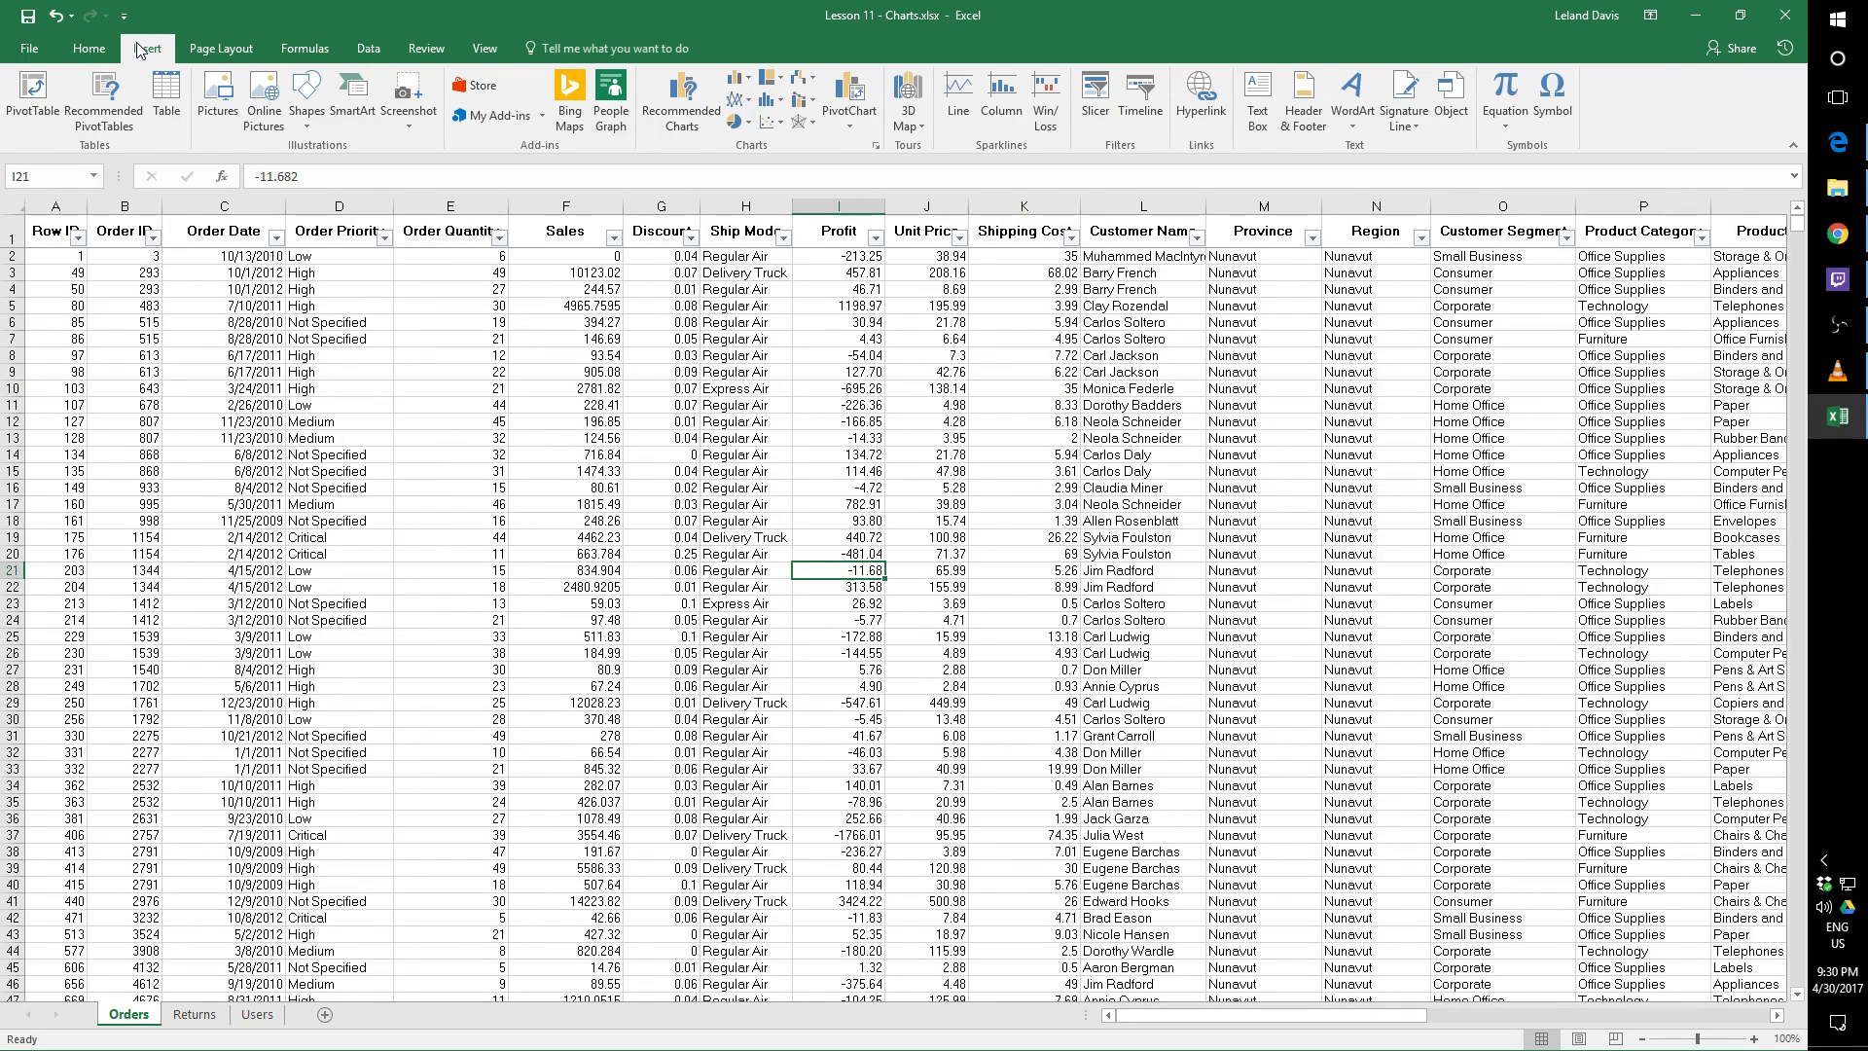
{"action": "left_click", "coordinate": [29, 97]}
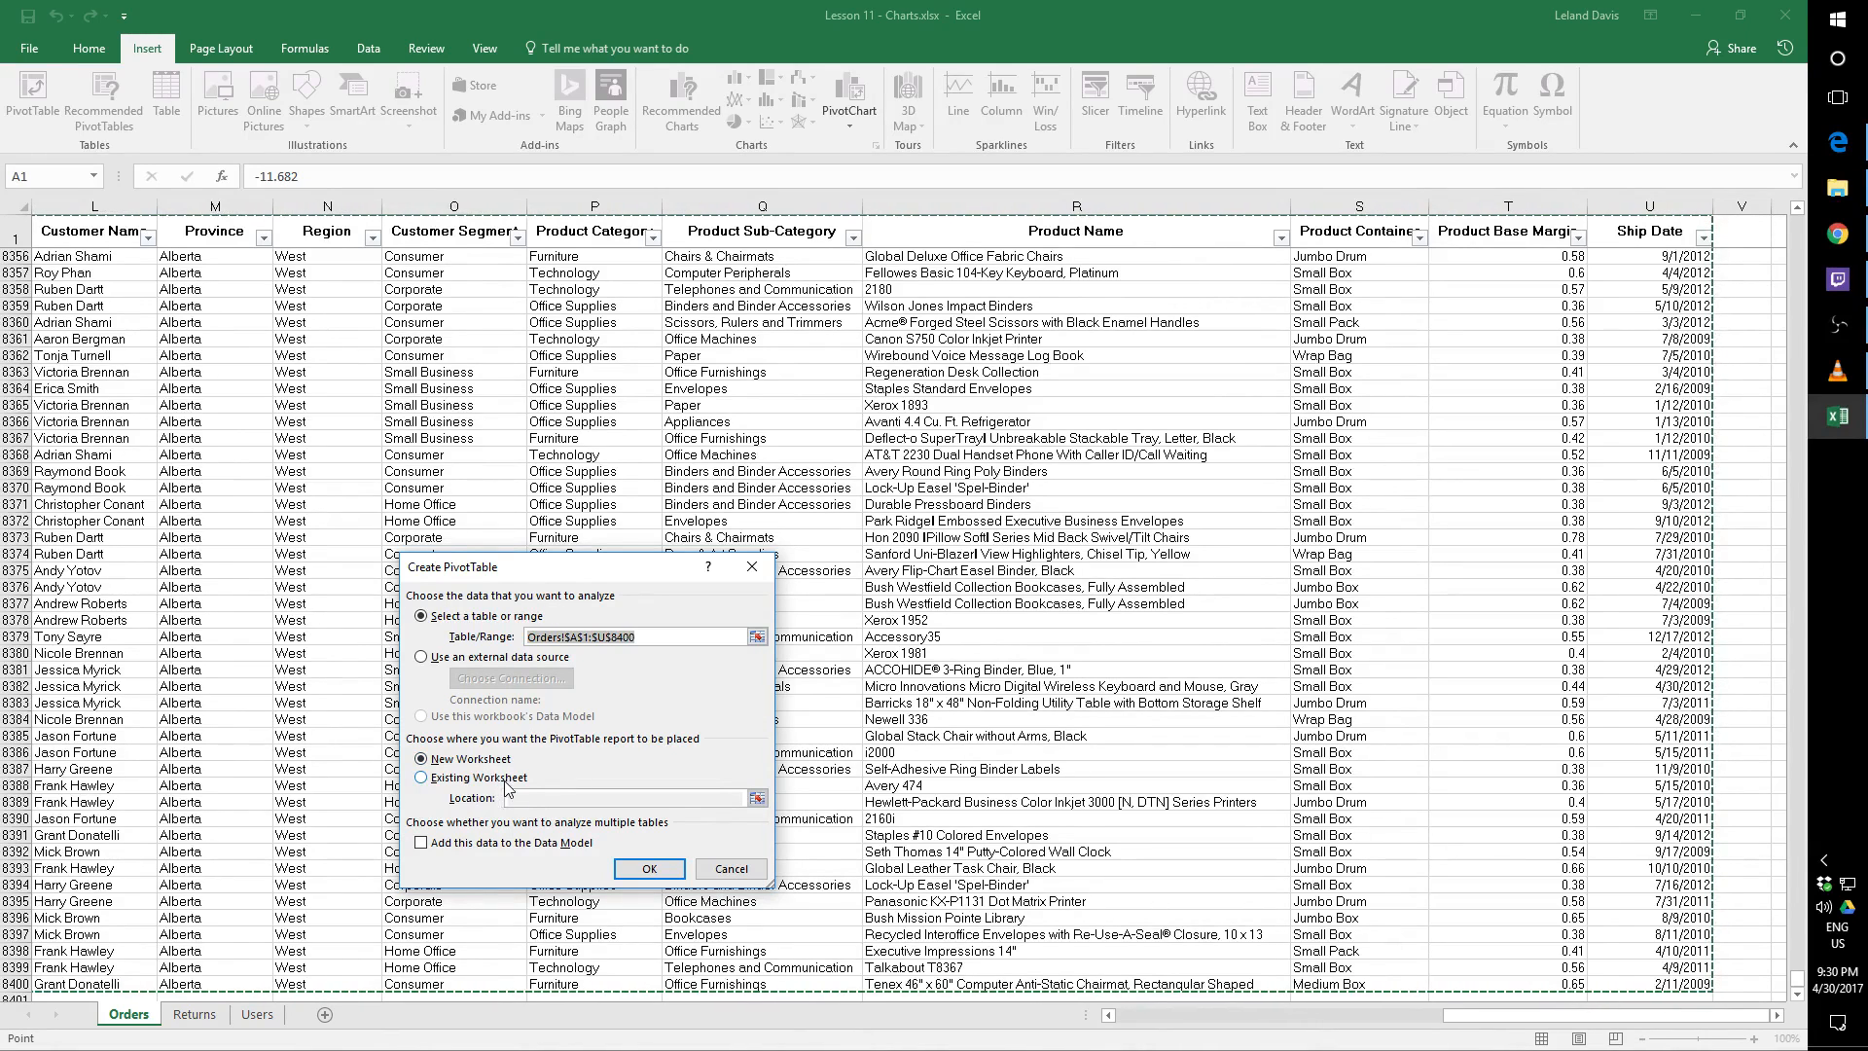
{"action": "left_click", "coordinate": [731, 869]}
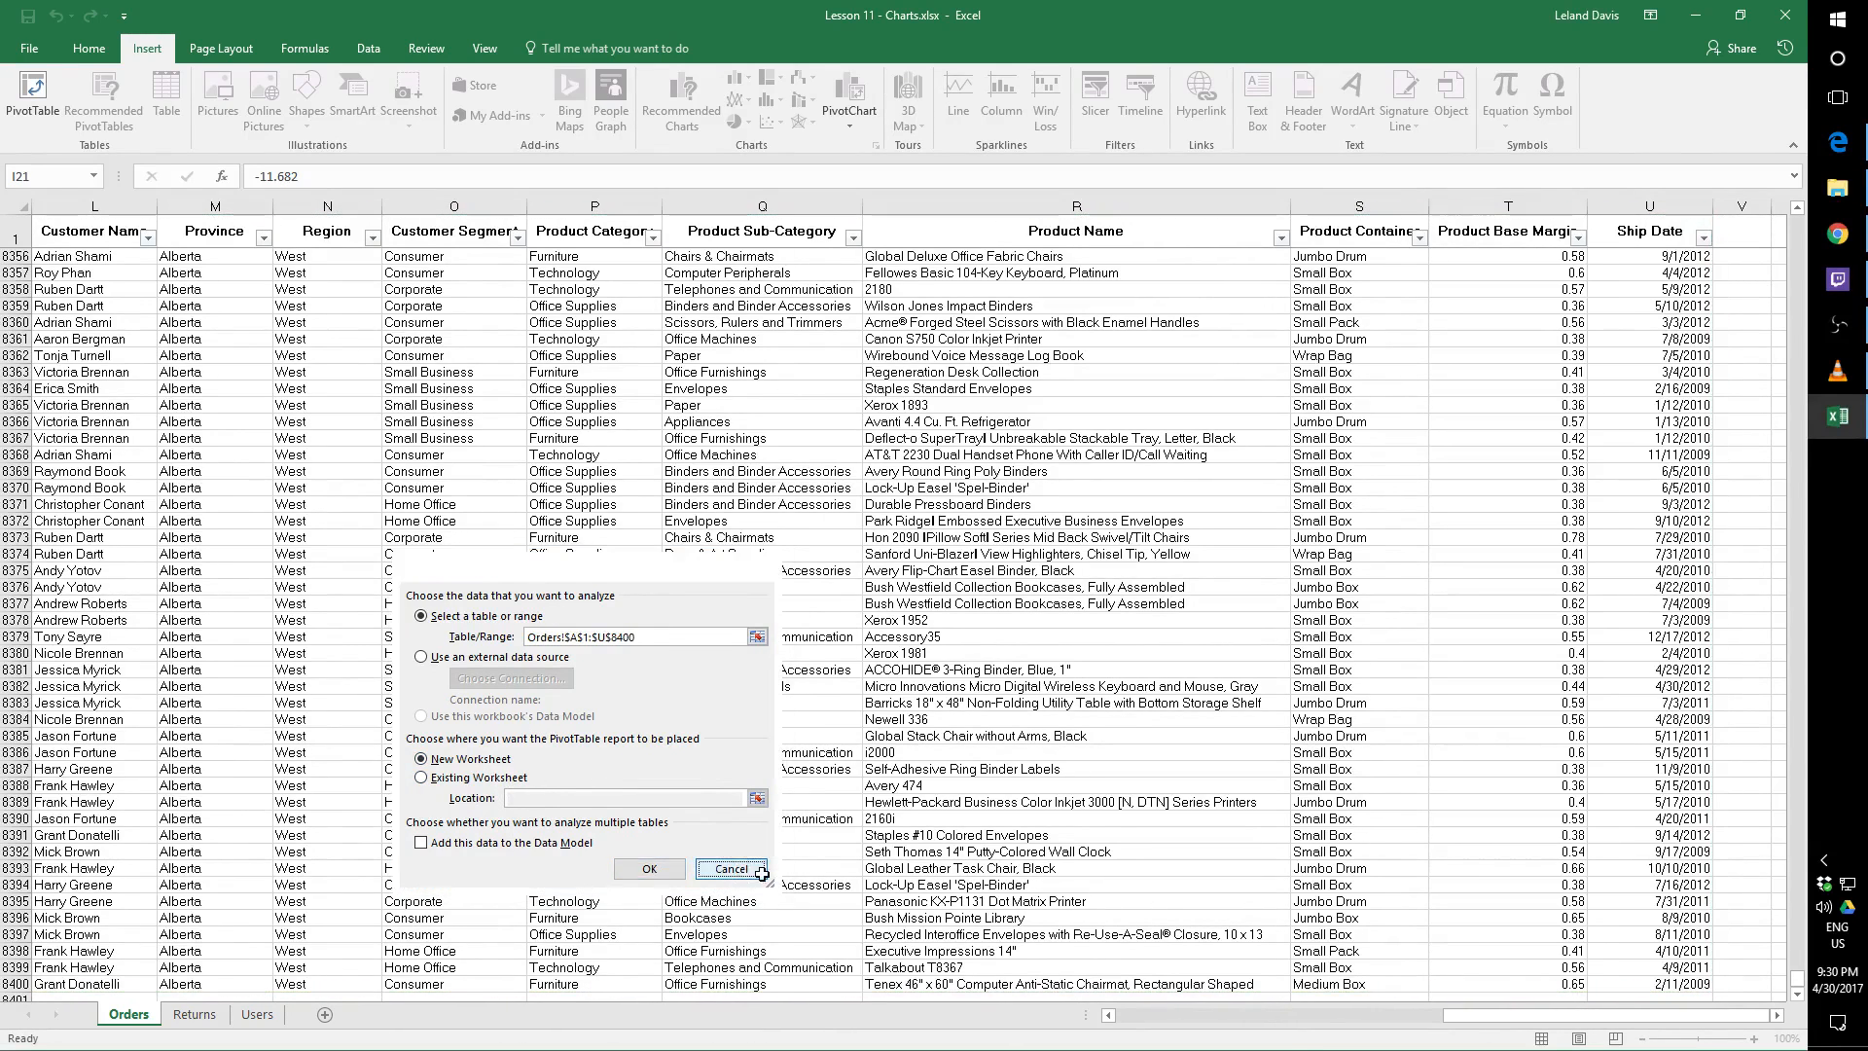
{"action": "left_click", "coordinate": [513, 509]}
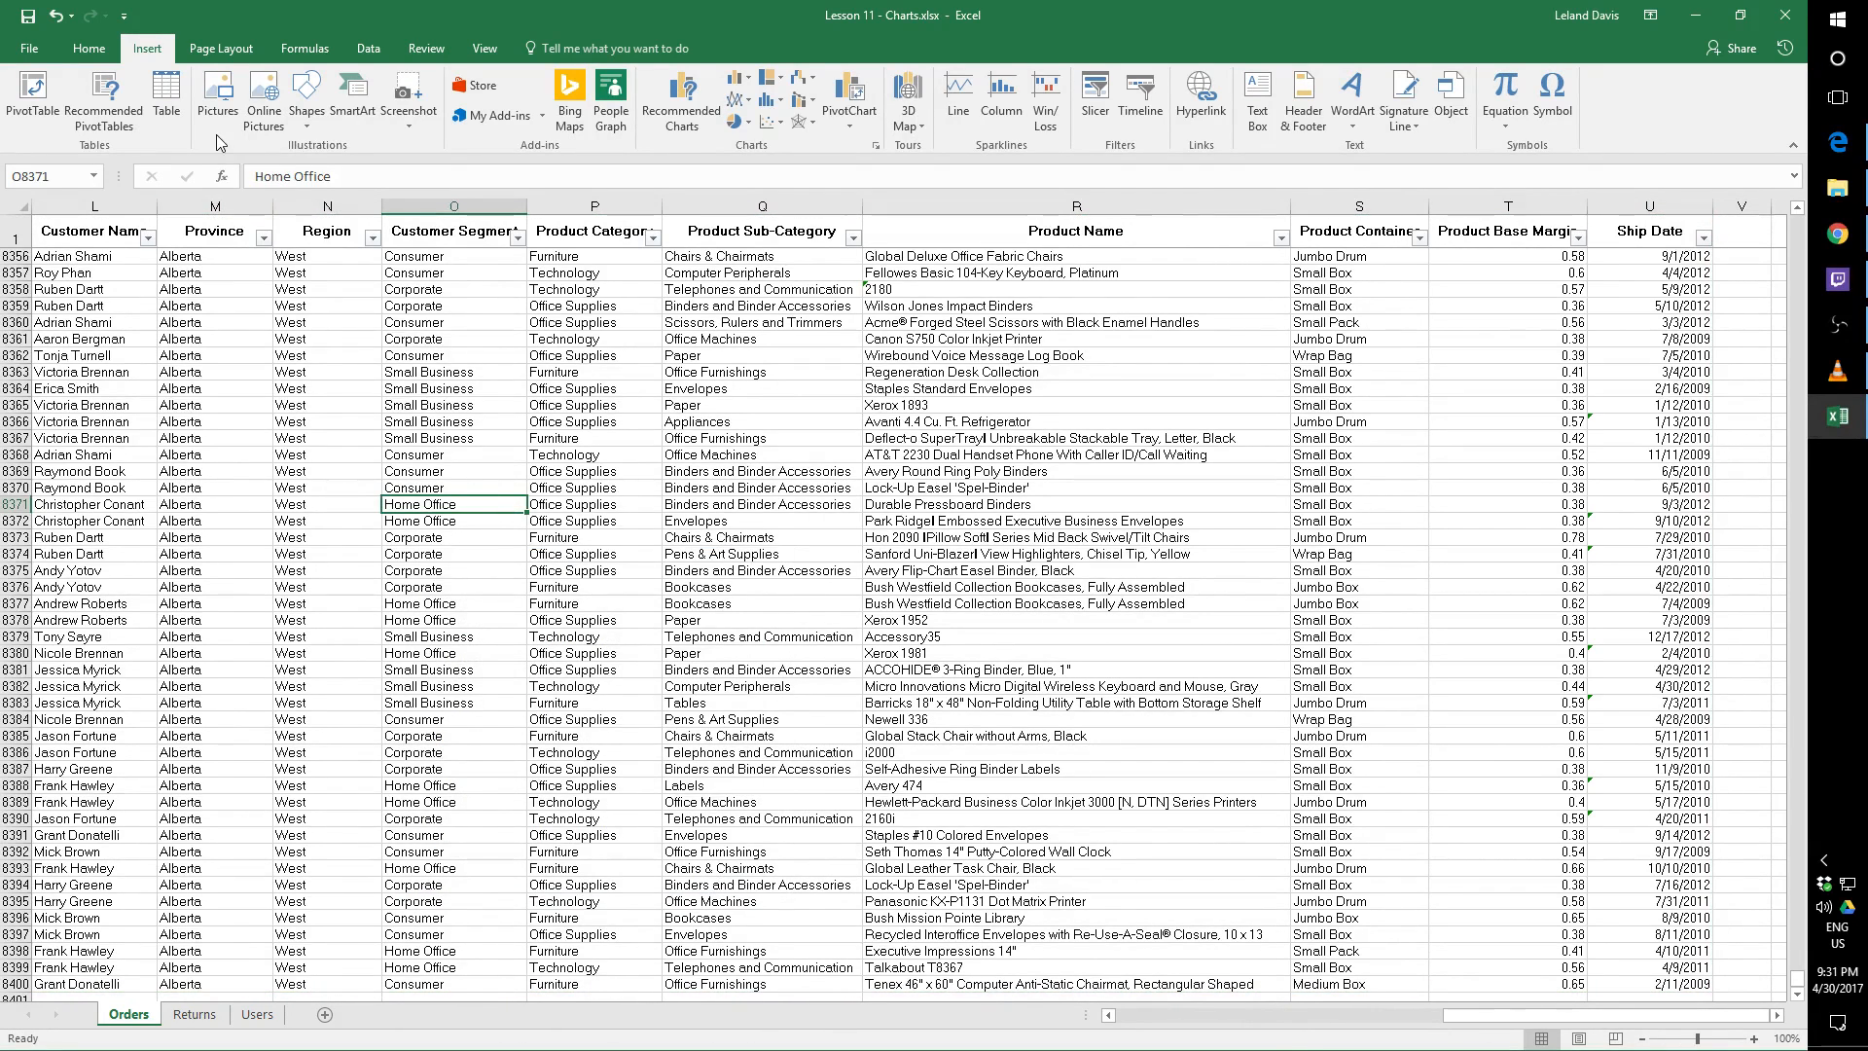
Preview the recommended PivotTables for the order data without inserting one
{"action": "left_click", "coordinate": [105, 97]}
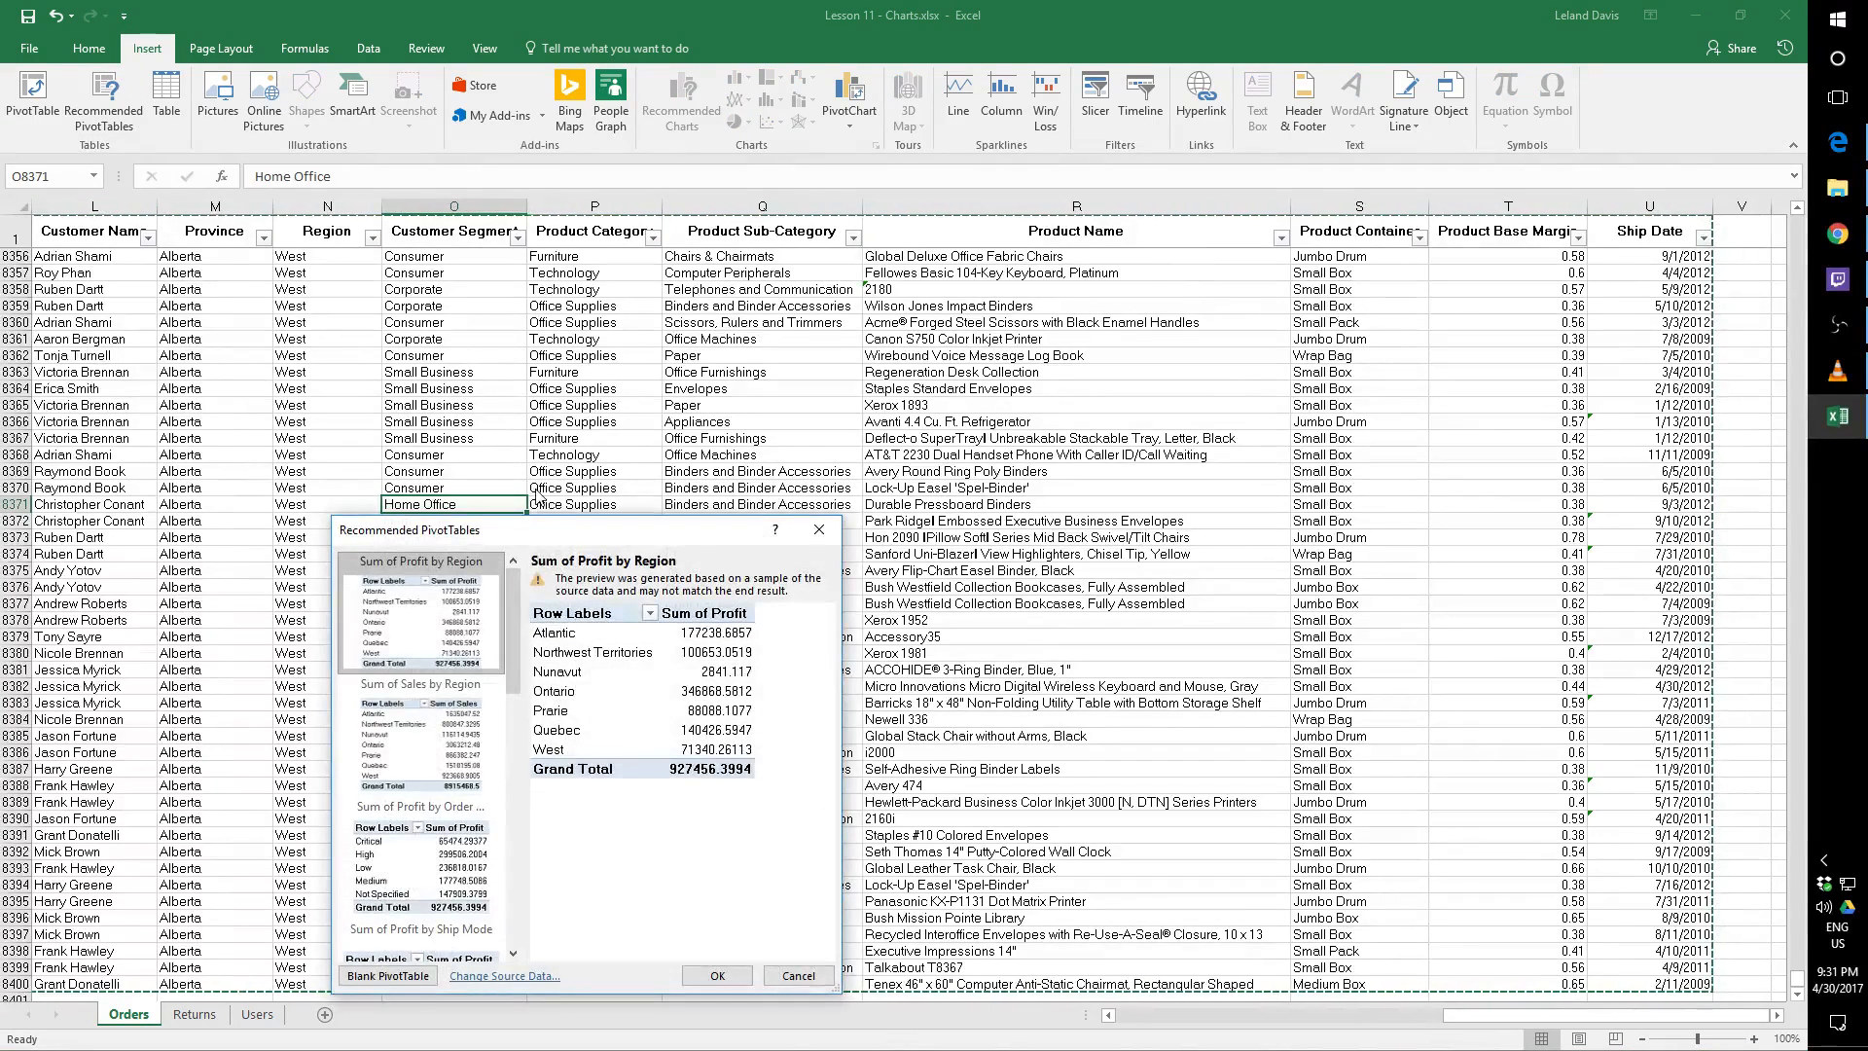
{"action": "left_click_drag", "start_coordinate": [556, 535], "coordinate": [1223, 289]}
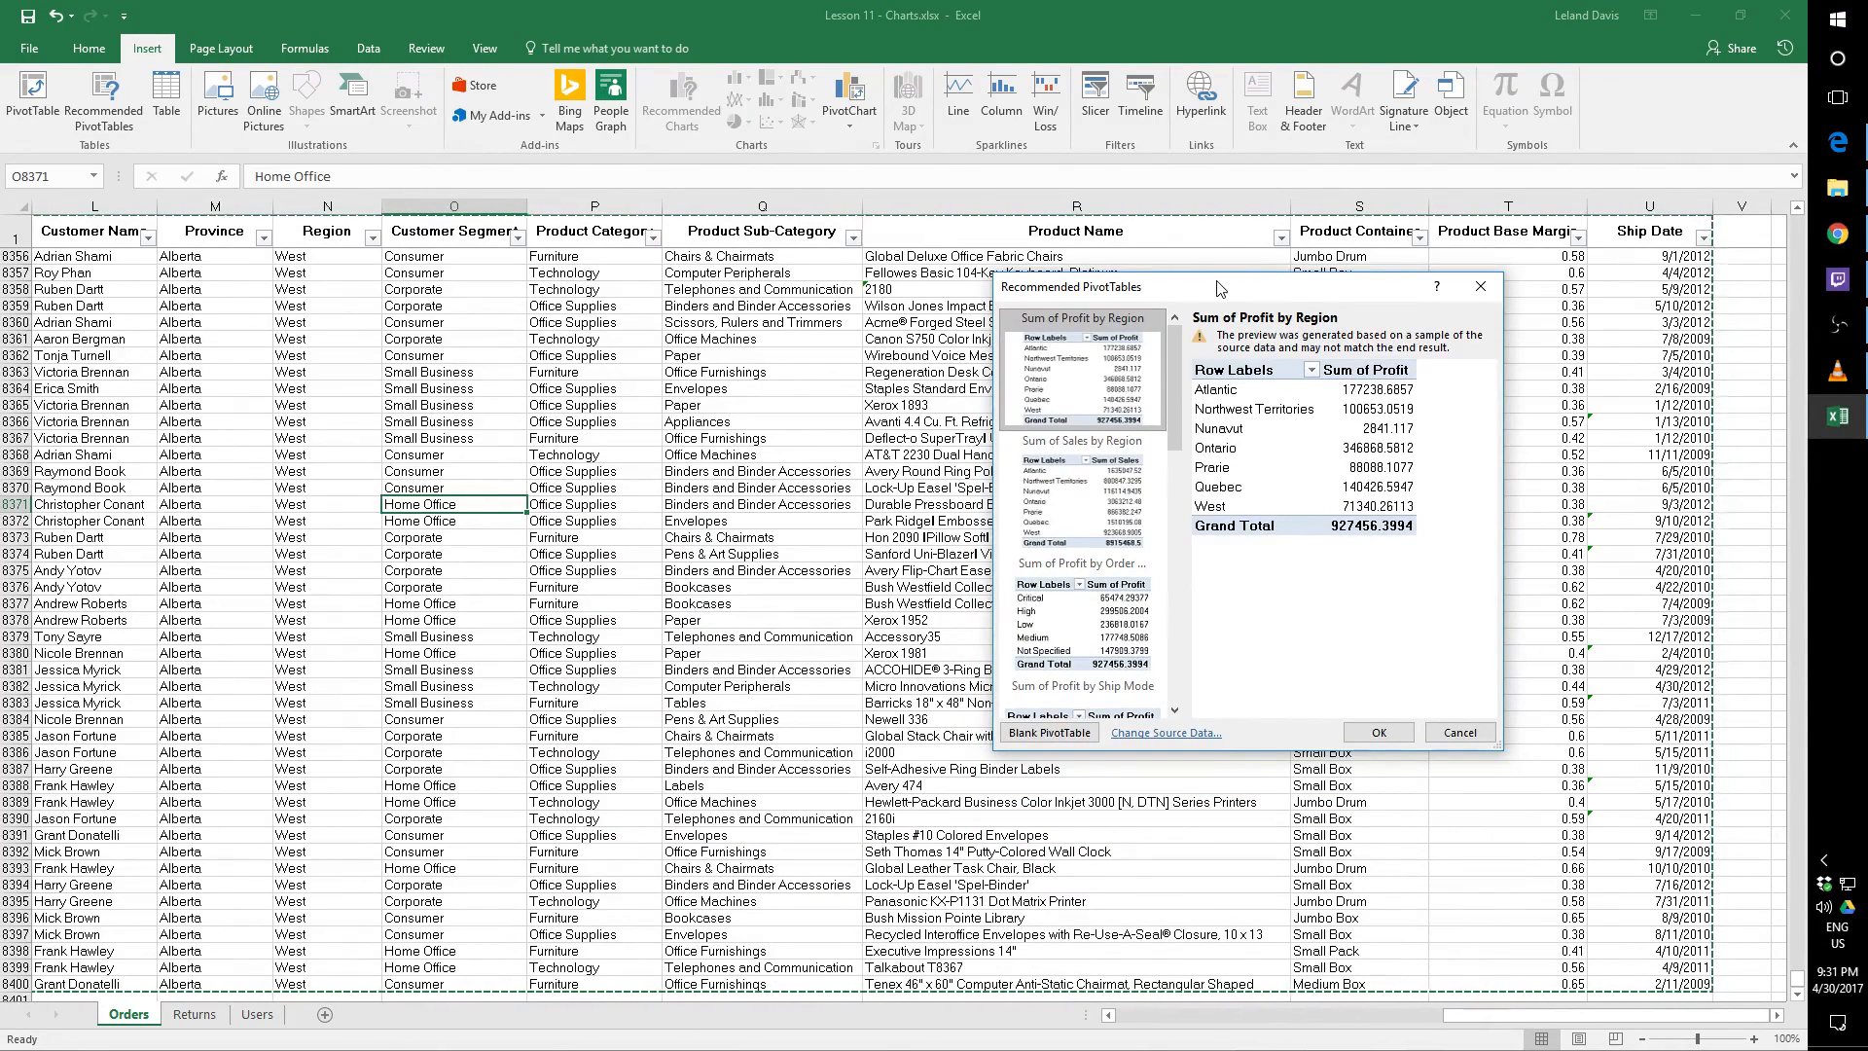
{"action": "mouse_move", "coordinate": [1178, 353]}
{"action": "left_mouse_down"}
{"action": "mouse_move", "coordinate": [1185, 606]}
{"action": "mouse_move", "coordinate": [1181, 377]}
{"action": "left_mouse_up"}
{"action": "left_click", "coordinate": [1461, 734]}
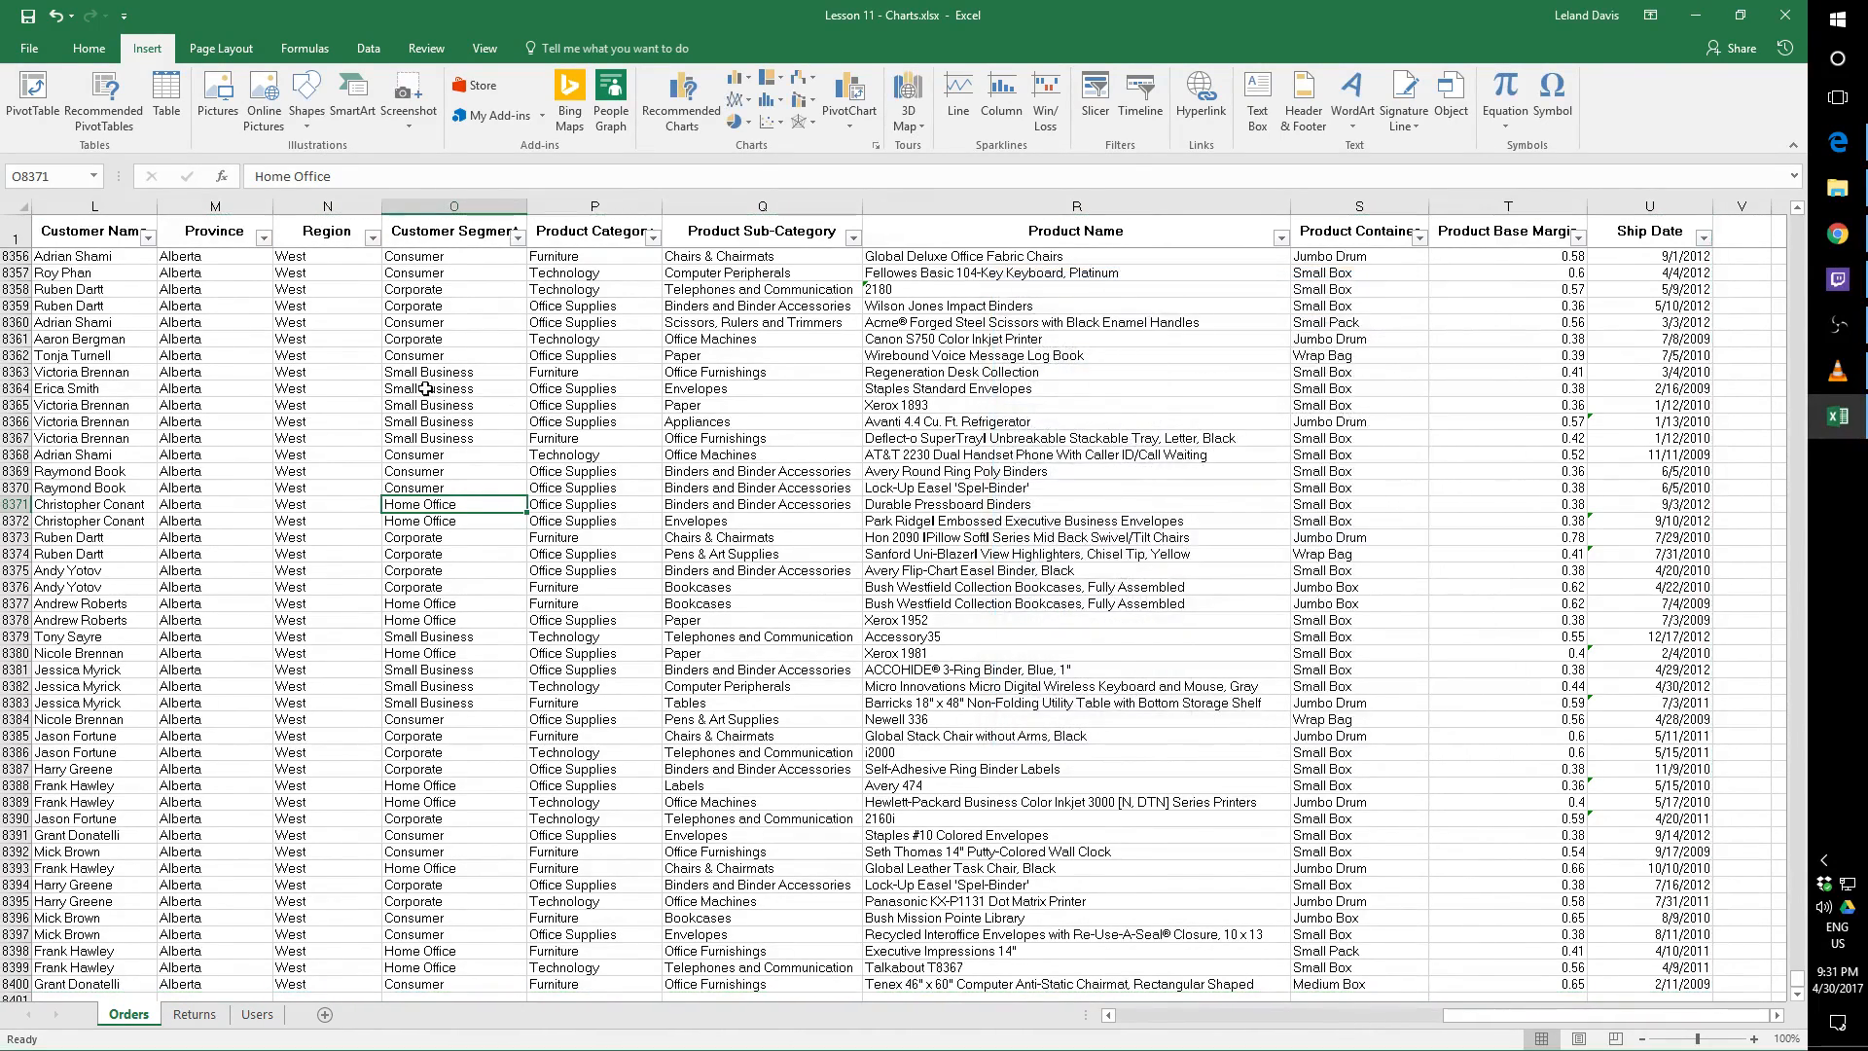
Create a blank PivotTable on a new worksheet from the range Orders!$A$1:$U$8400
{"action": "left_click", "coordinate": [51, 116]}
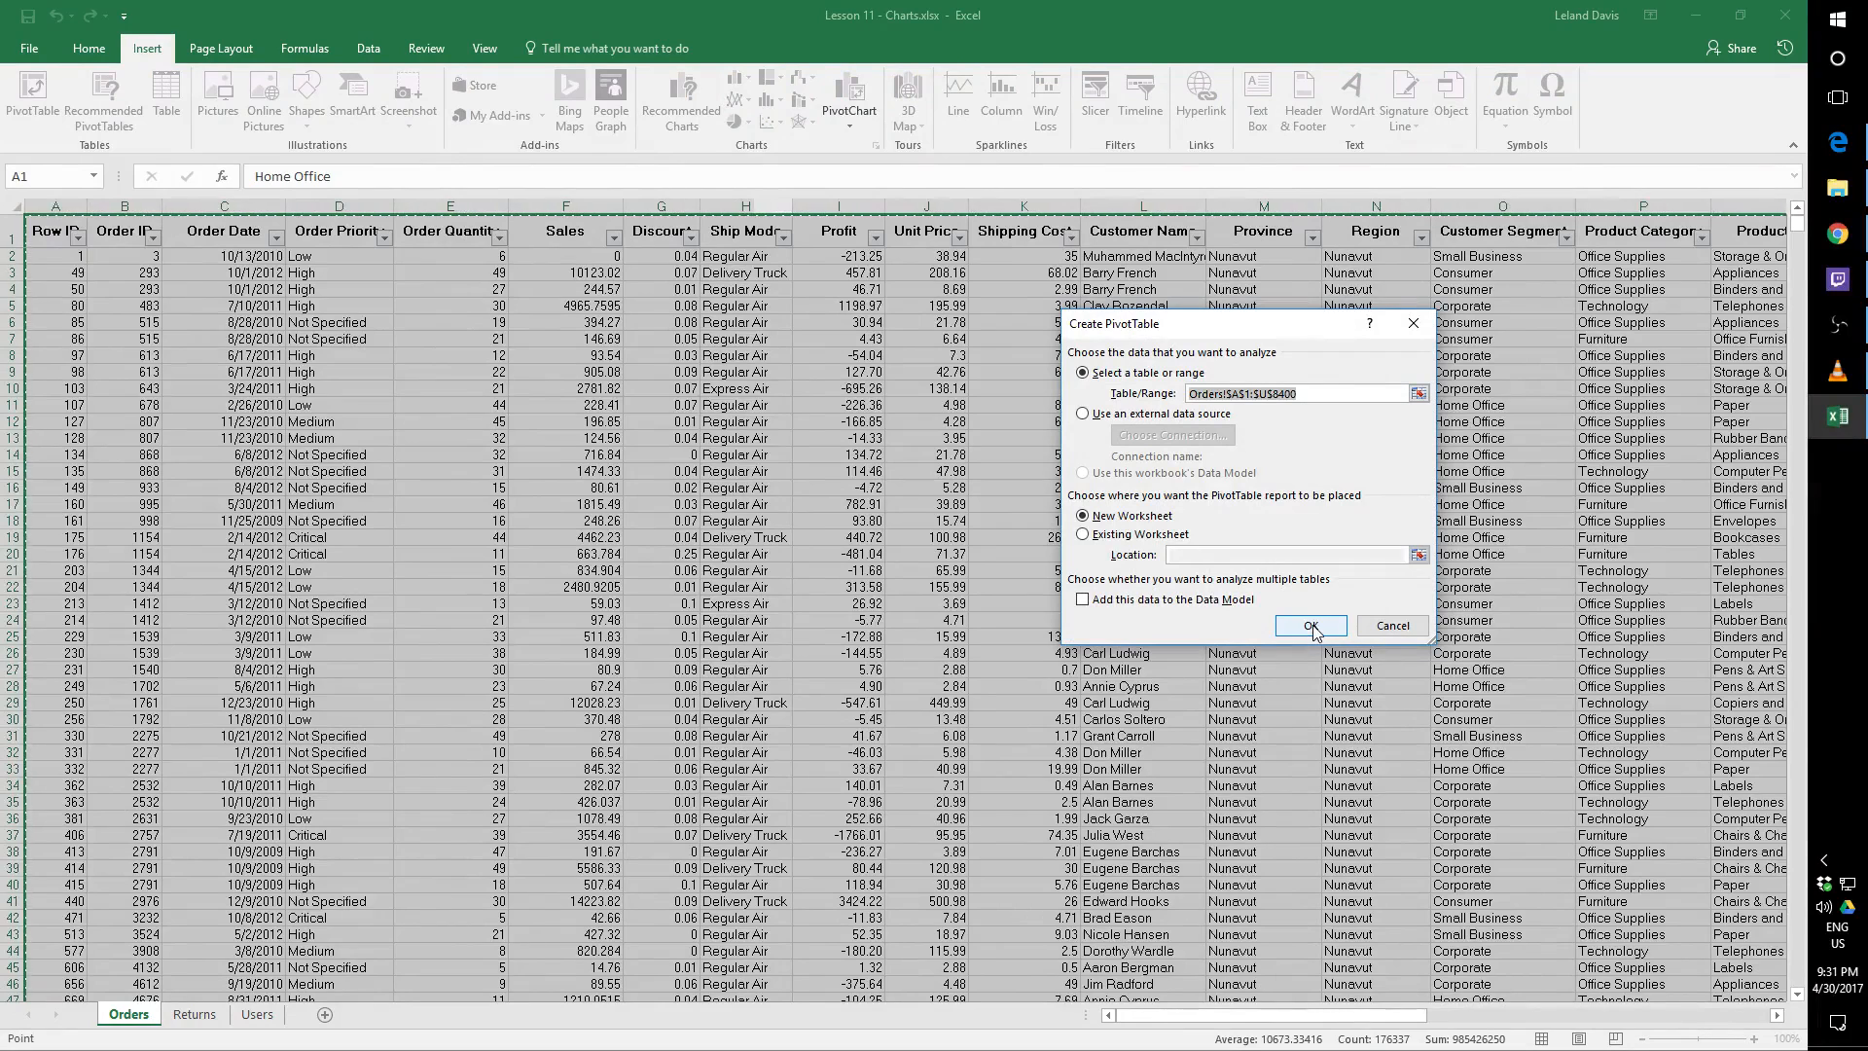
{"action": "left_click", "coordinate": [1312, 629]}
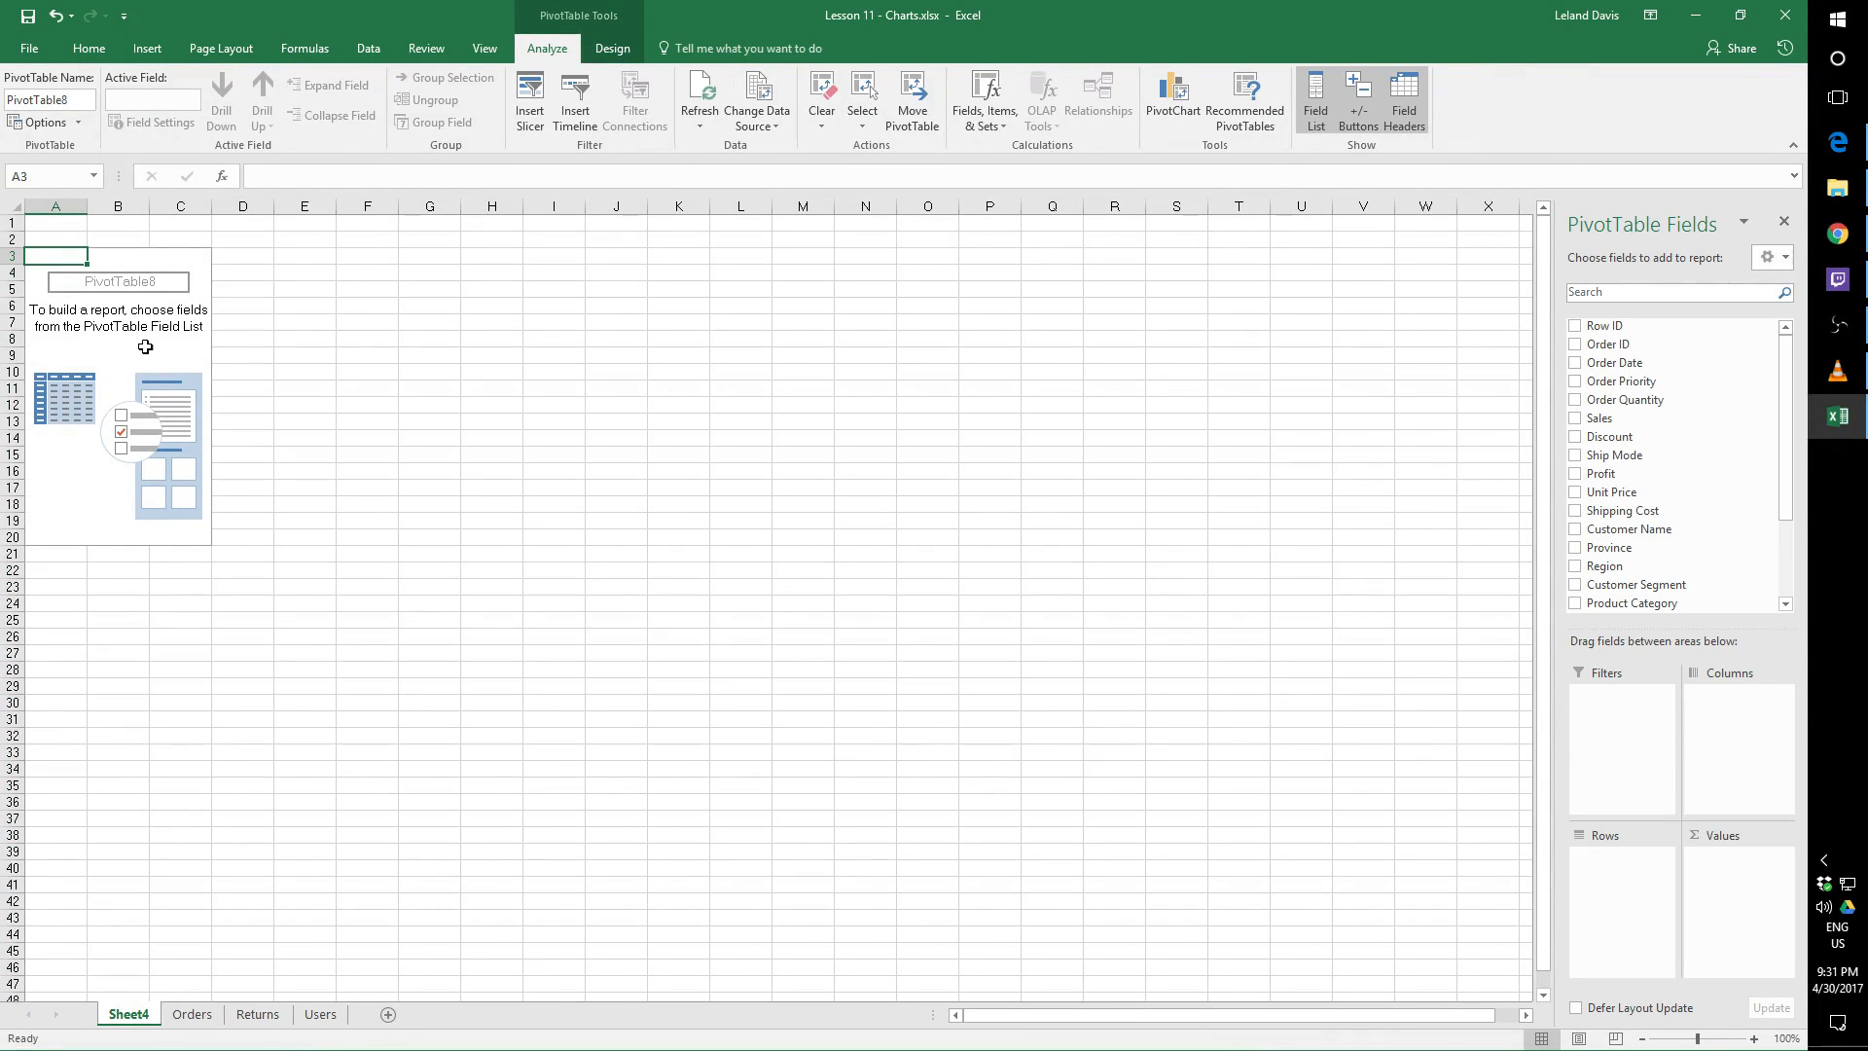
{"action": "left_click_drag", "start_coordinate": [144, 341], "coordinate": [448, 393]}
{"action": "left_click", "coordinate": [175, 290]}
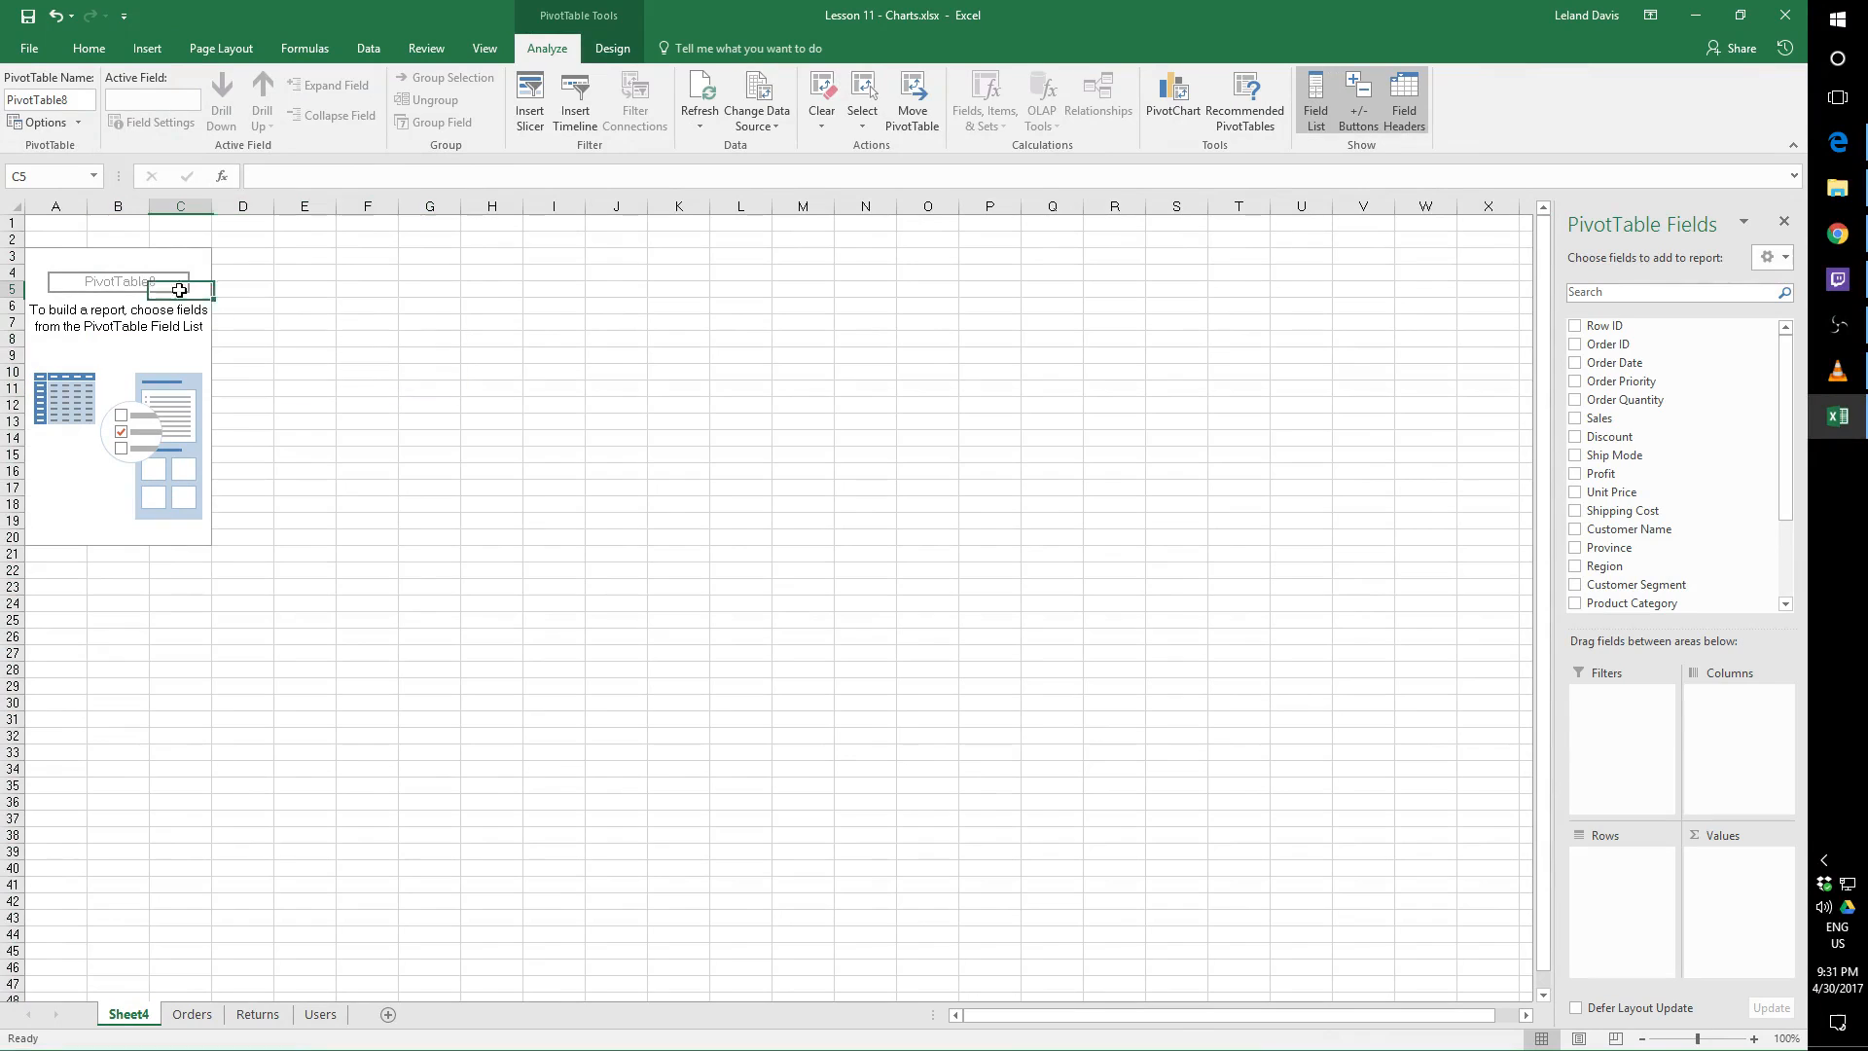
{"action": "left_click", "coordinate": [255, 555]}
{"action": "left_click", "coordinate": [85, 457]}
{"action": "left_click", "coordinate": [158, 289]}
{"action": "left_click", "coordinate": [72, 375]}
{"action": "left_click", "coordinate": [143, 503]}
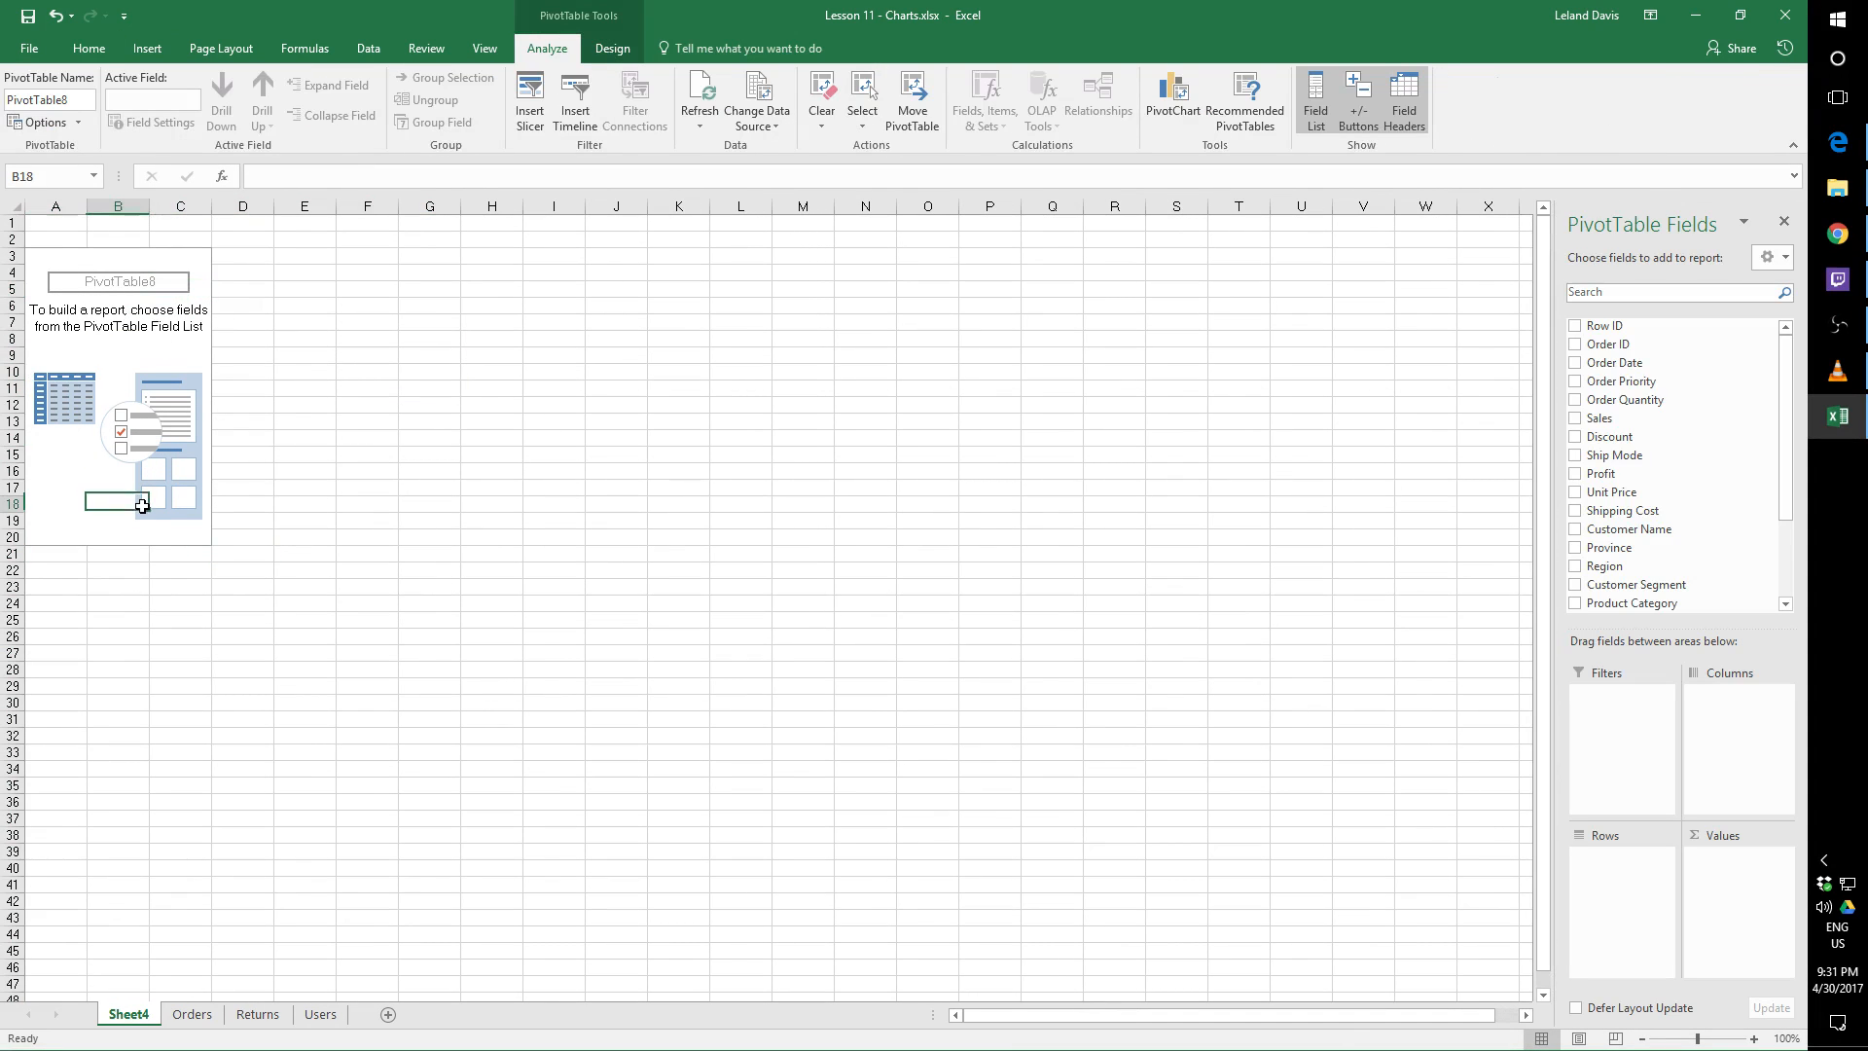
{"action": "left_click", "coordinate": [90, 294]}
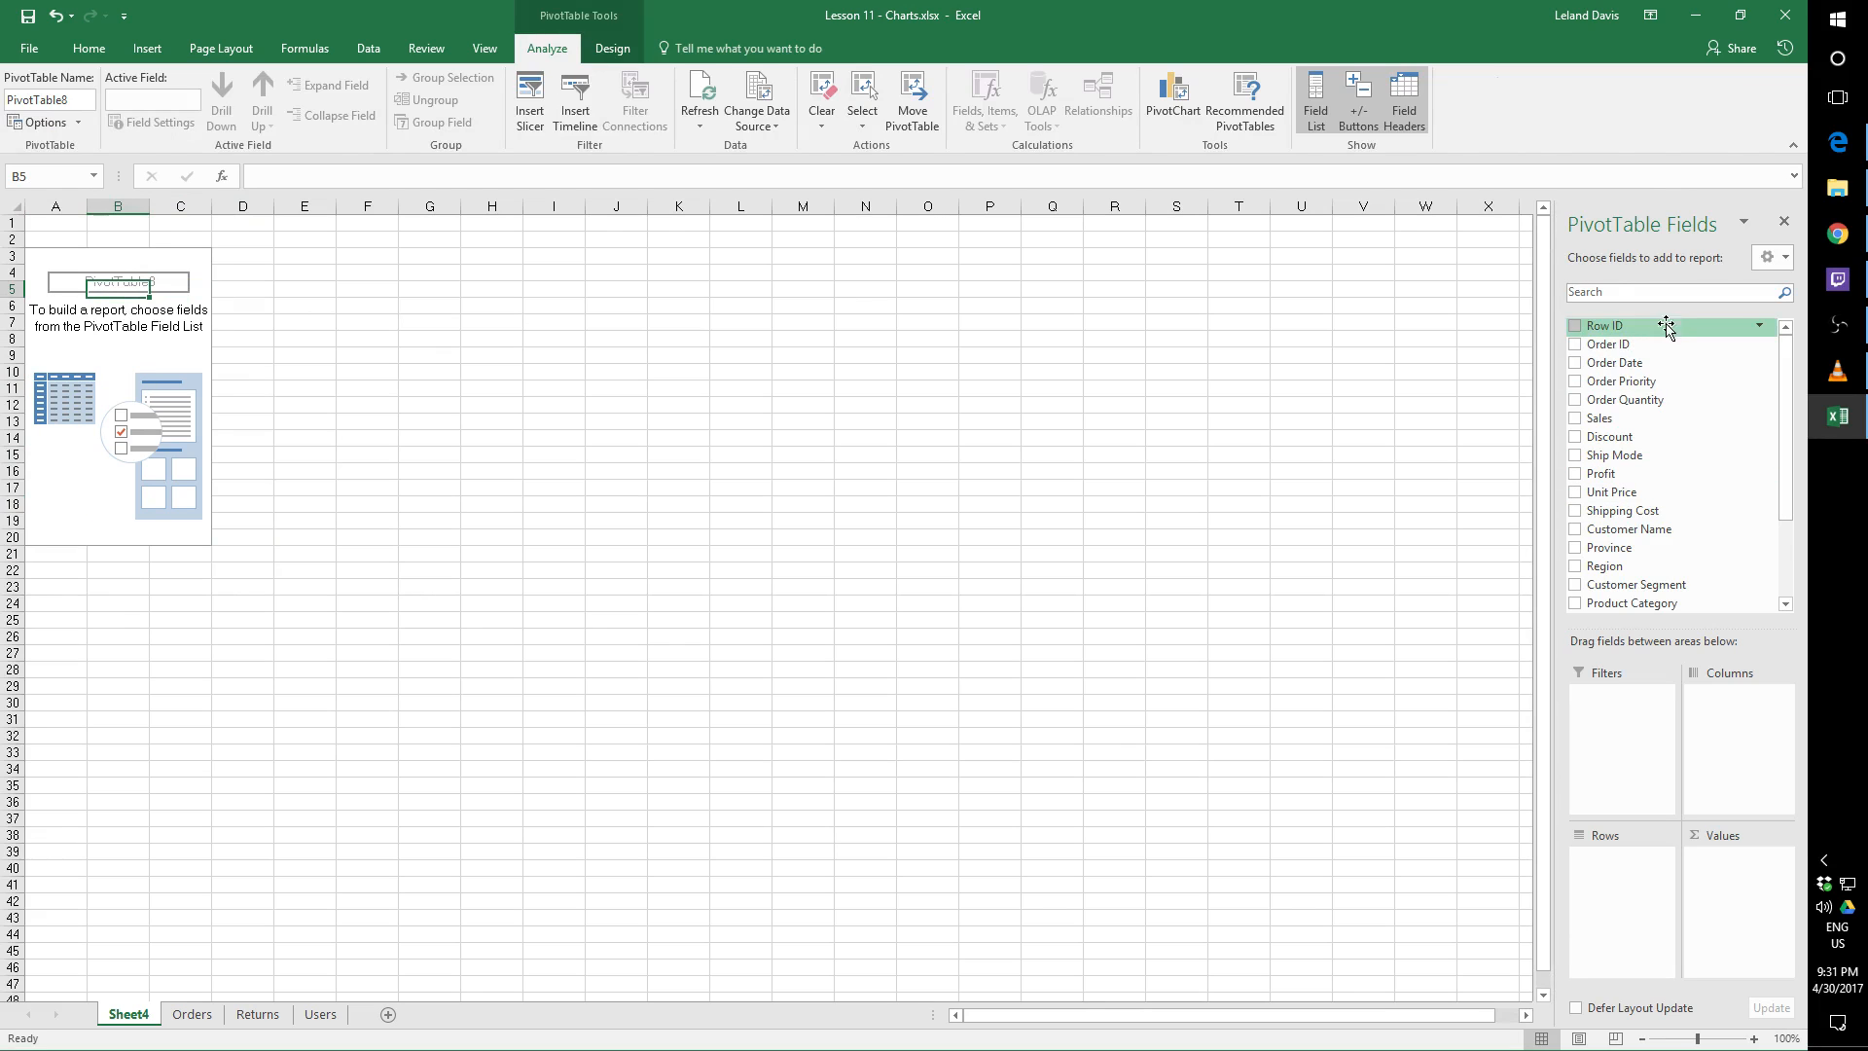
Add Ship Mode as the PivotTable's rows and Profit as its summed values
{"action": "mouse_move", "coordinate": [1786, 406]}
{"action": "left_mouse_down"}
{"action": "mouse_move", "coordinate": [1788, 494]}
{"action": "mouse_move", "coordinate": [1783, 375]}
{"action": "mouse_move", "coordinate": [1785, 392]}
{"action": "left_mouse_up"}
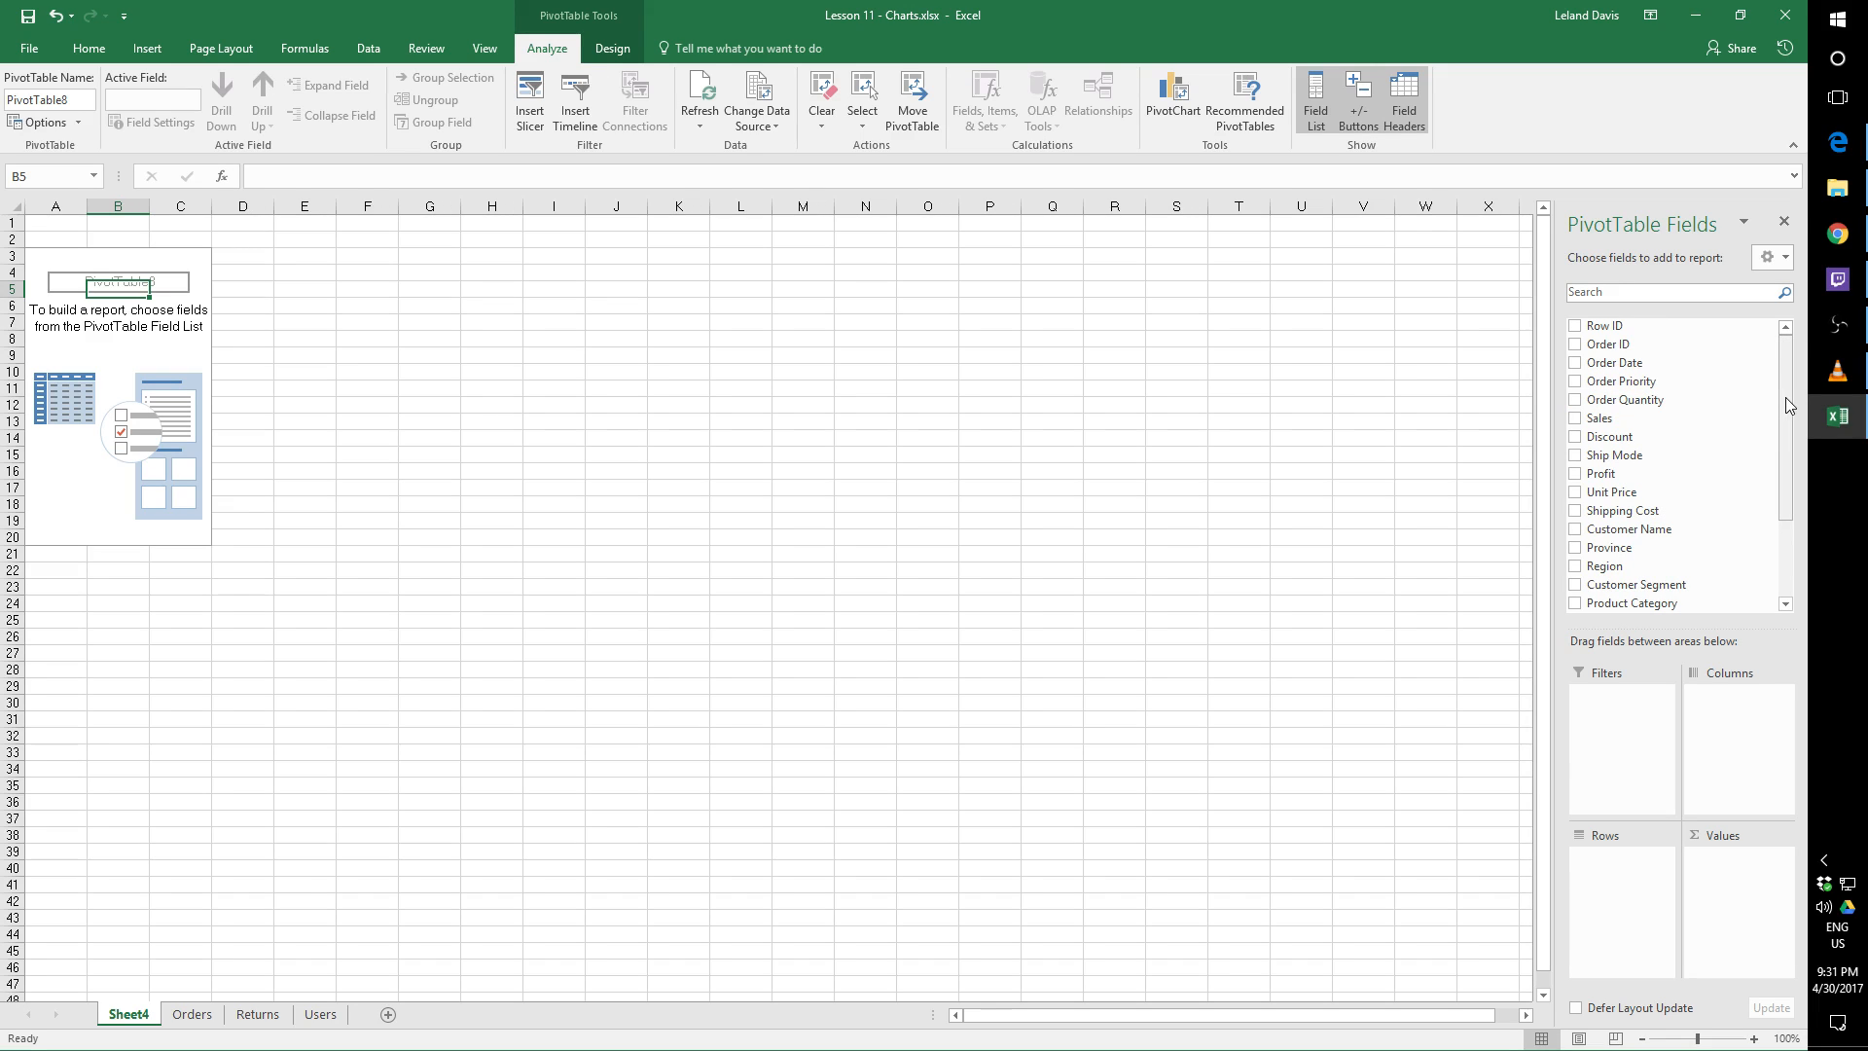
{"action": "scroll", "coordinate": [1785, 407], "scroll_direction": "down", "scroll_amount": 1}
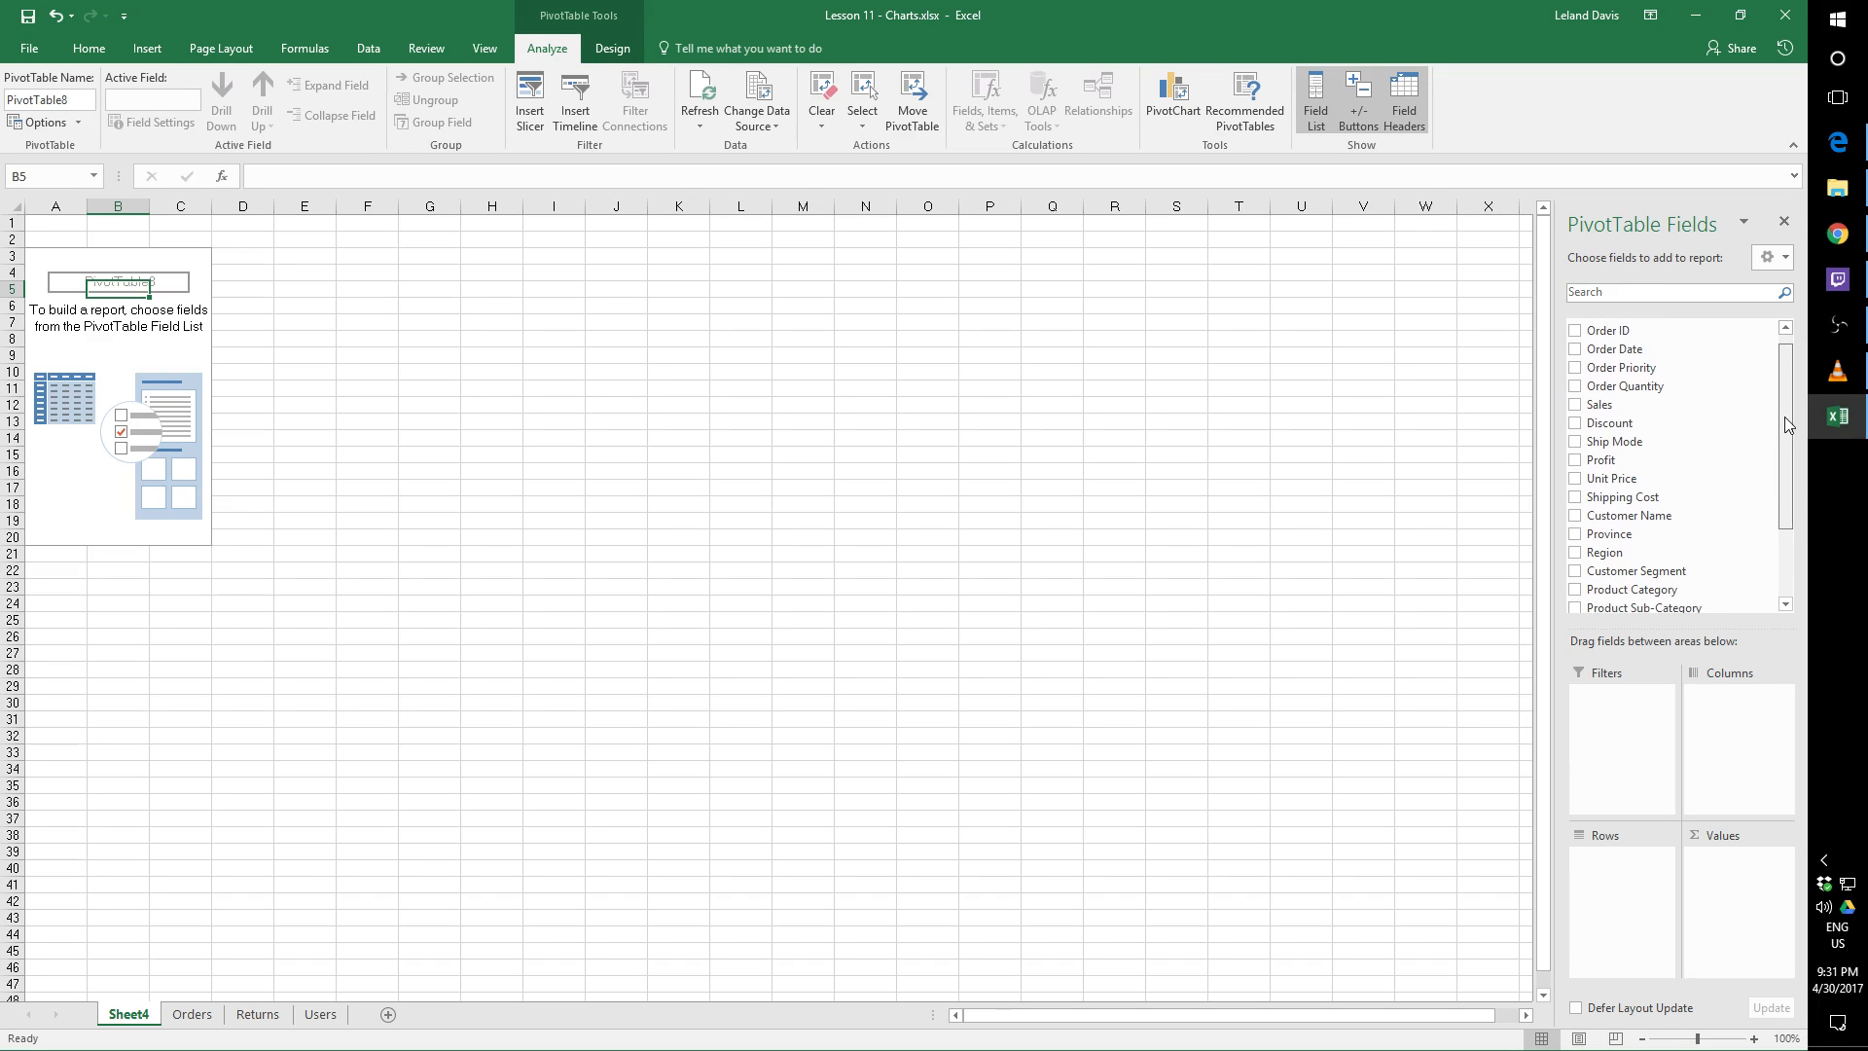
{"action": "left_click", "coordinate": [1577, 445]}
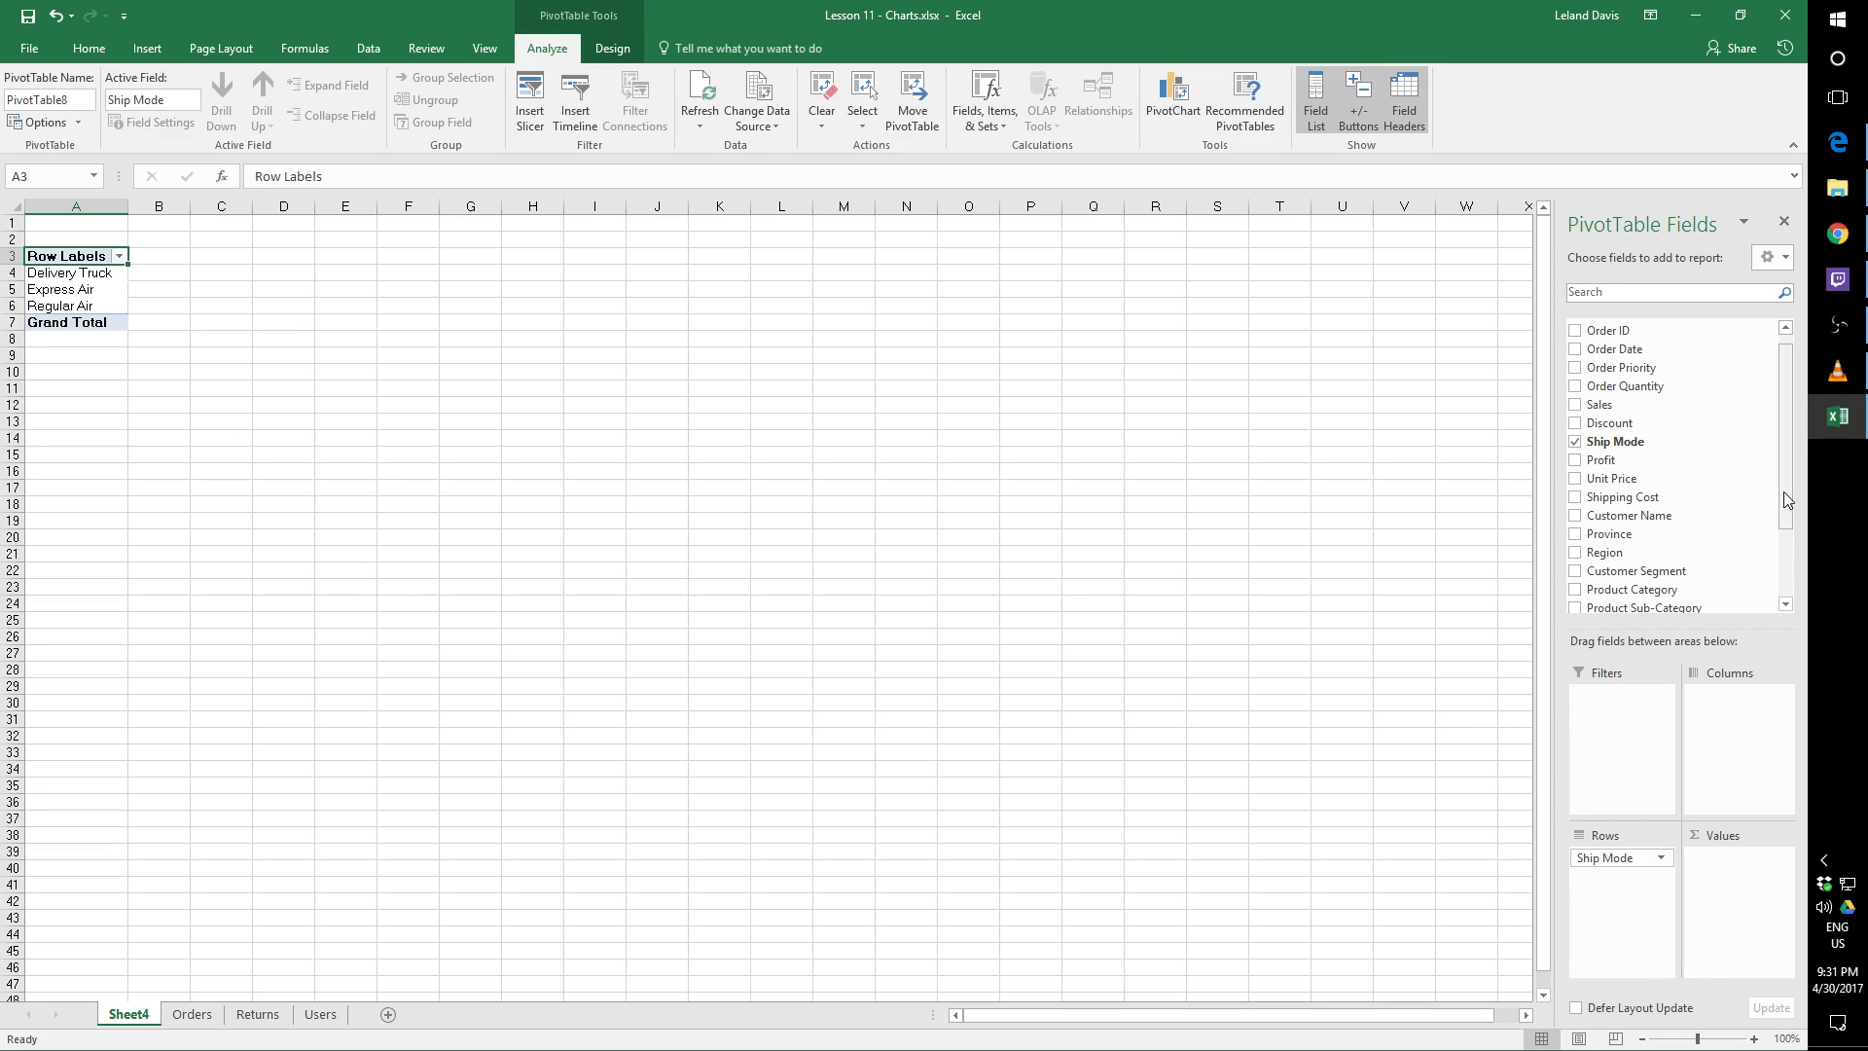
{"action": "left_click", "coordinate": [1575, 461]}
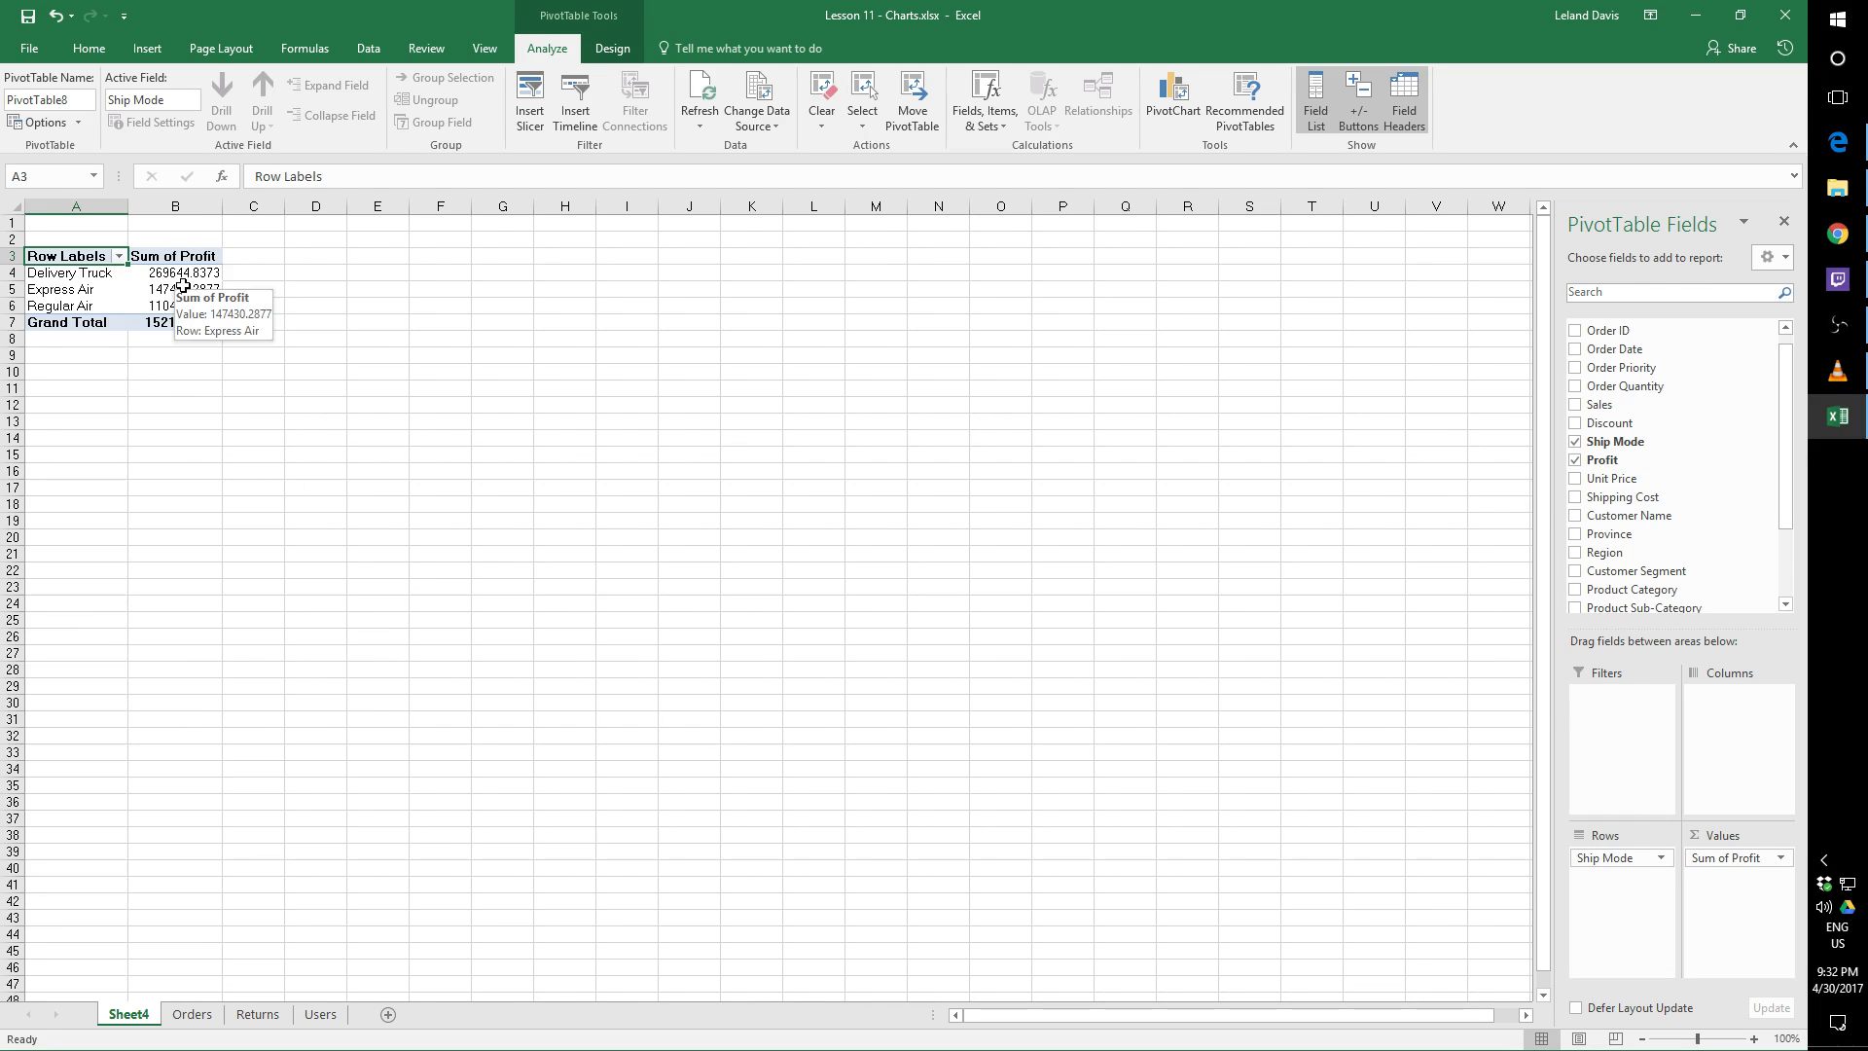
Enter the text SUMIF( in cell C4 beside the Delivery Truck profit, and check the source data on the Orders sheet
{"action": "left_click", "coordinate": [263, 271]}
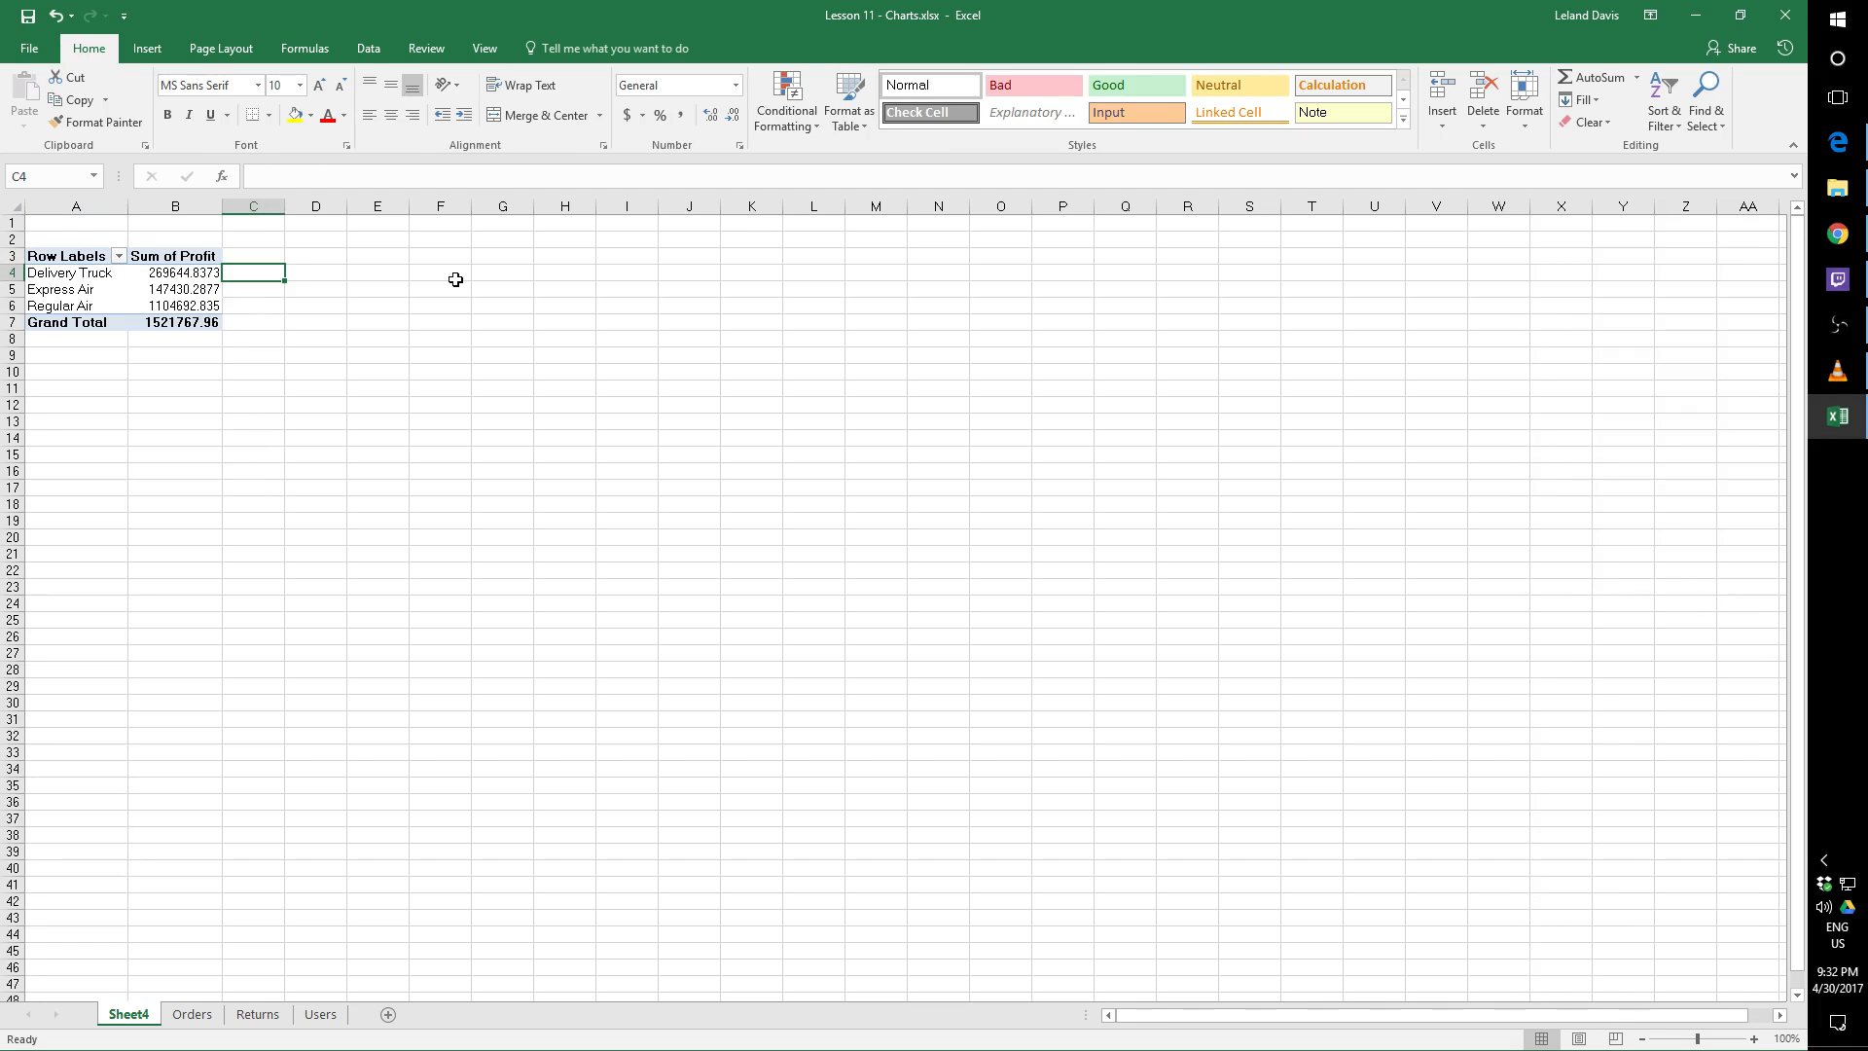
{"action": "type", "text": "I"}
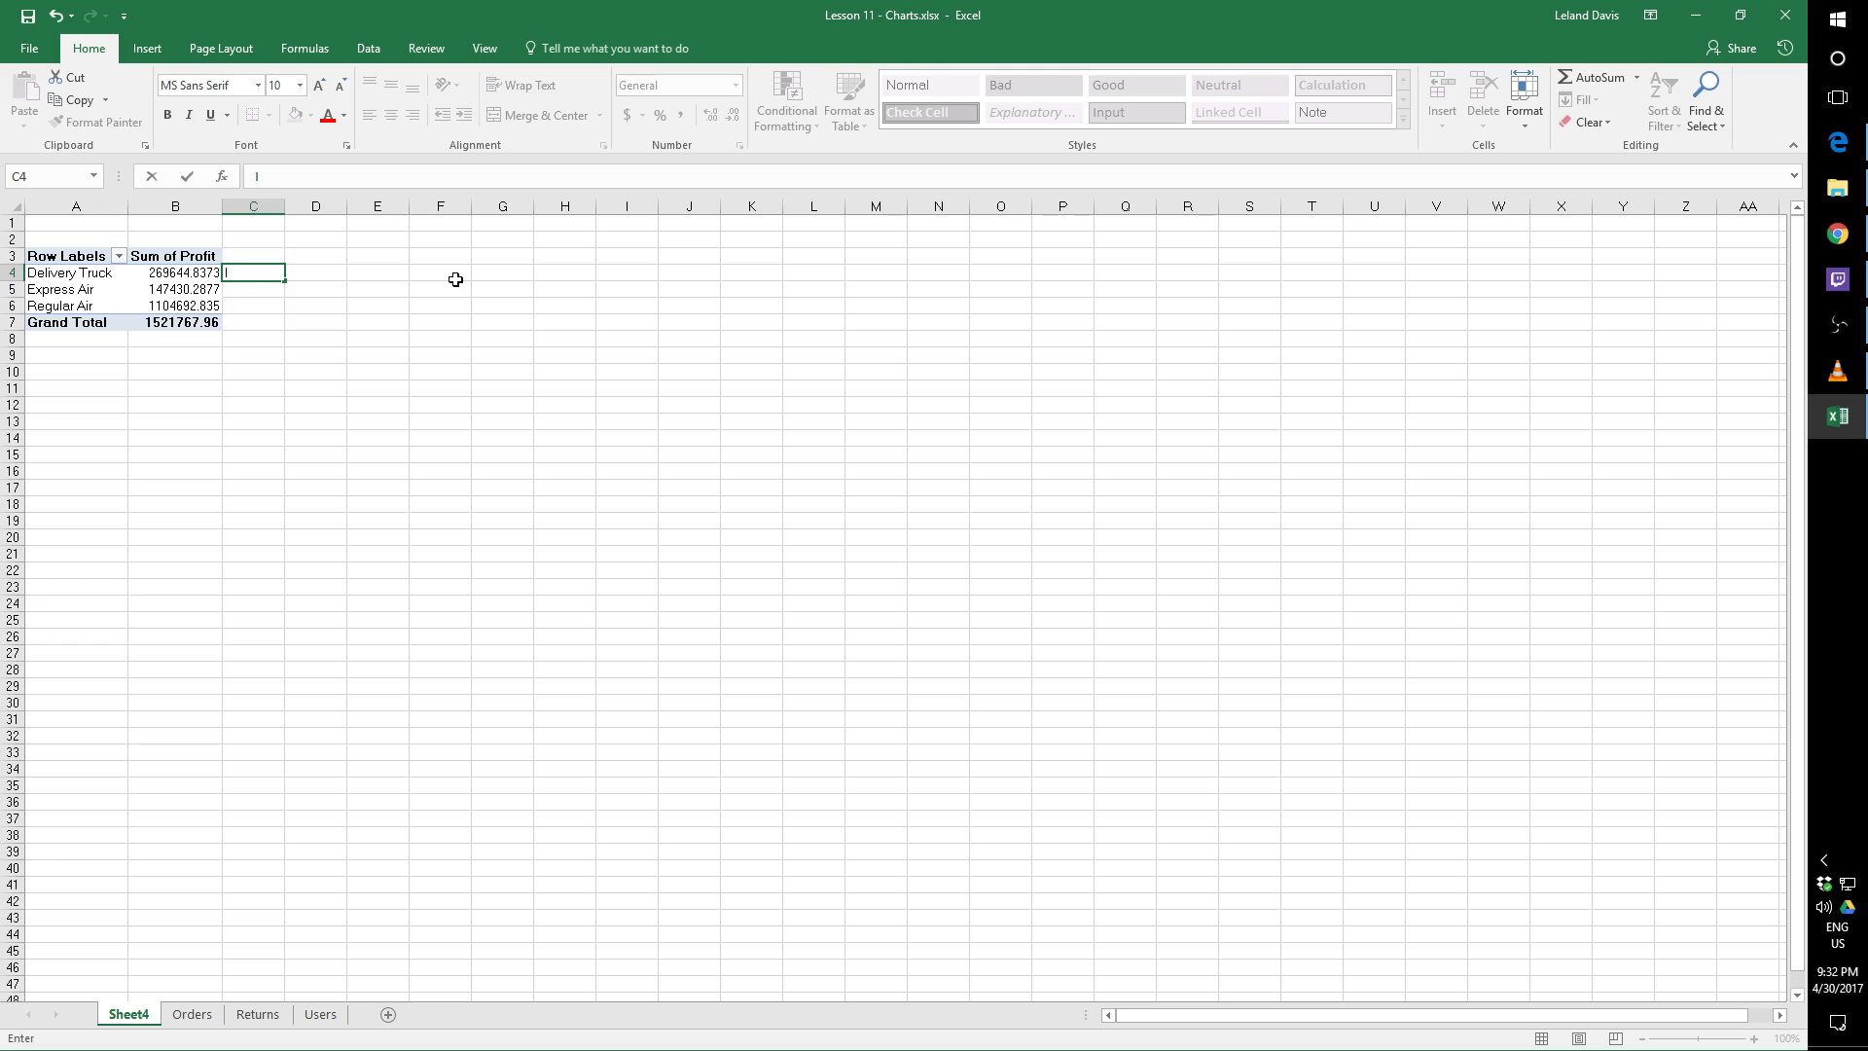
{"action": "type", "text": "SUMIF("}
{"action": "left_click", "coordinate": [193, 1015]}
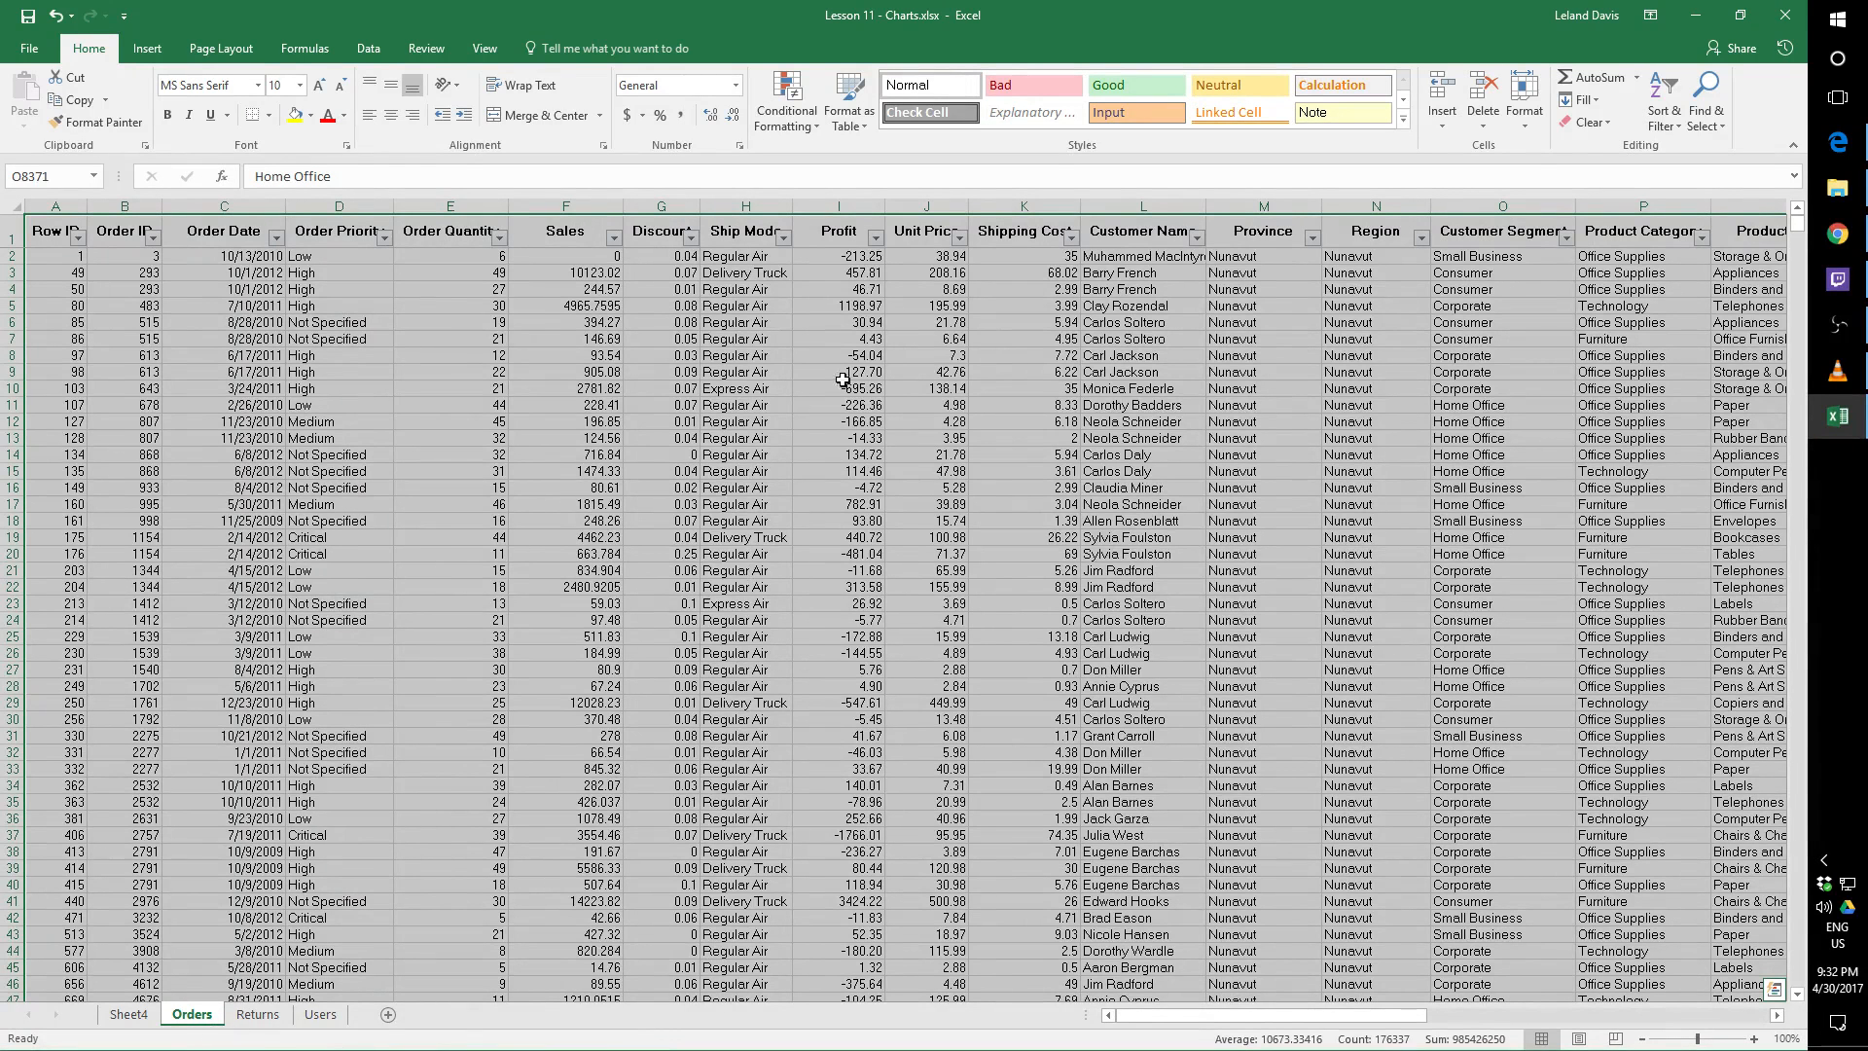
{"action": "left_click", "coordinate": [129, 1016]}
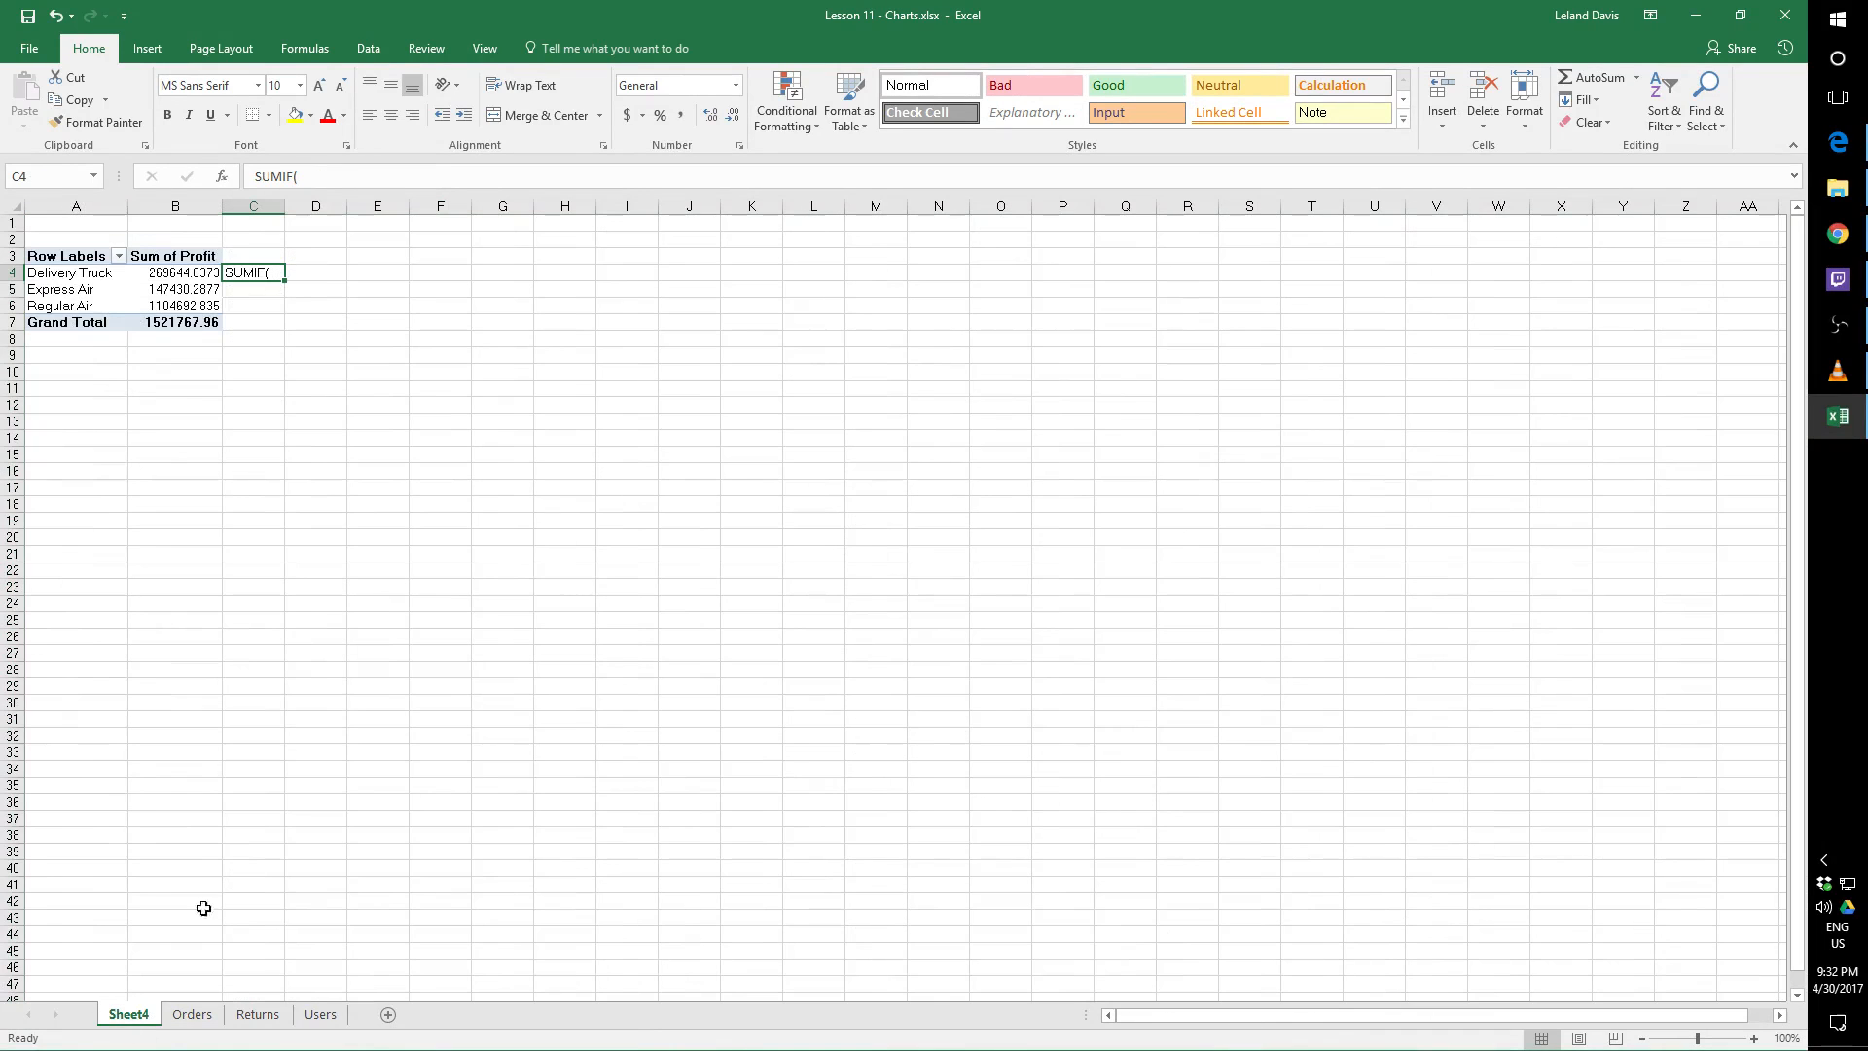
Clear the SUMIF( text from cell C4 beside the Delivery Truck profit
{"action": "left_click_drag", "start_coordinate": [341, 173], "coordinate": [253, 175]}
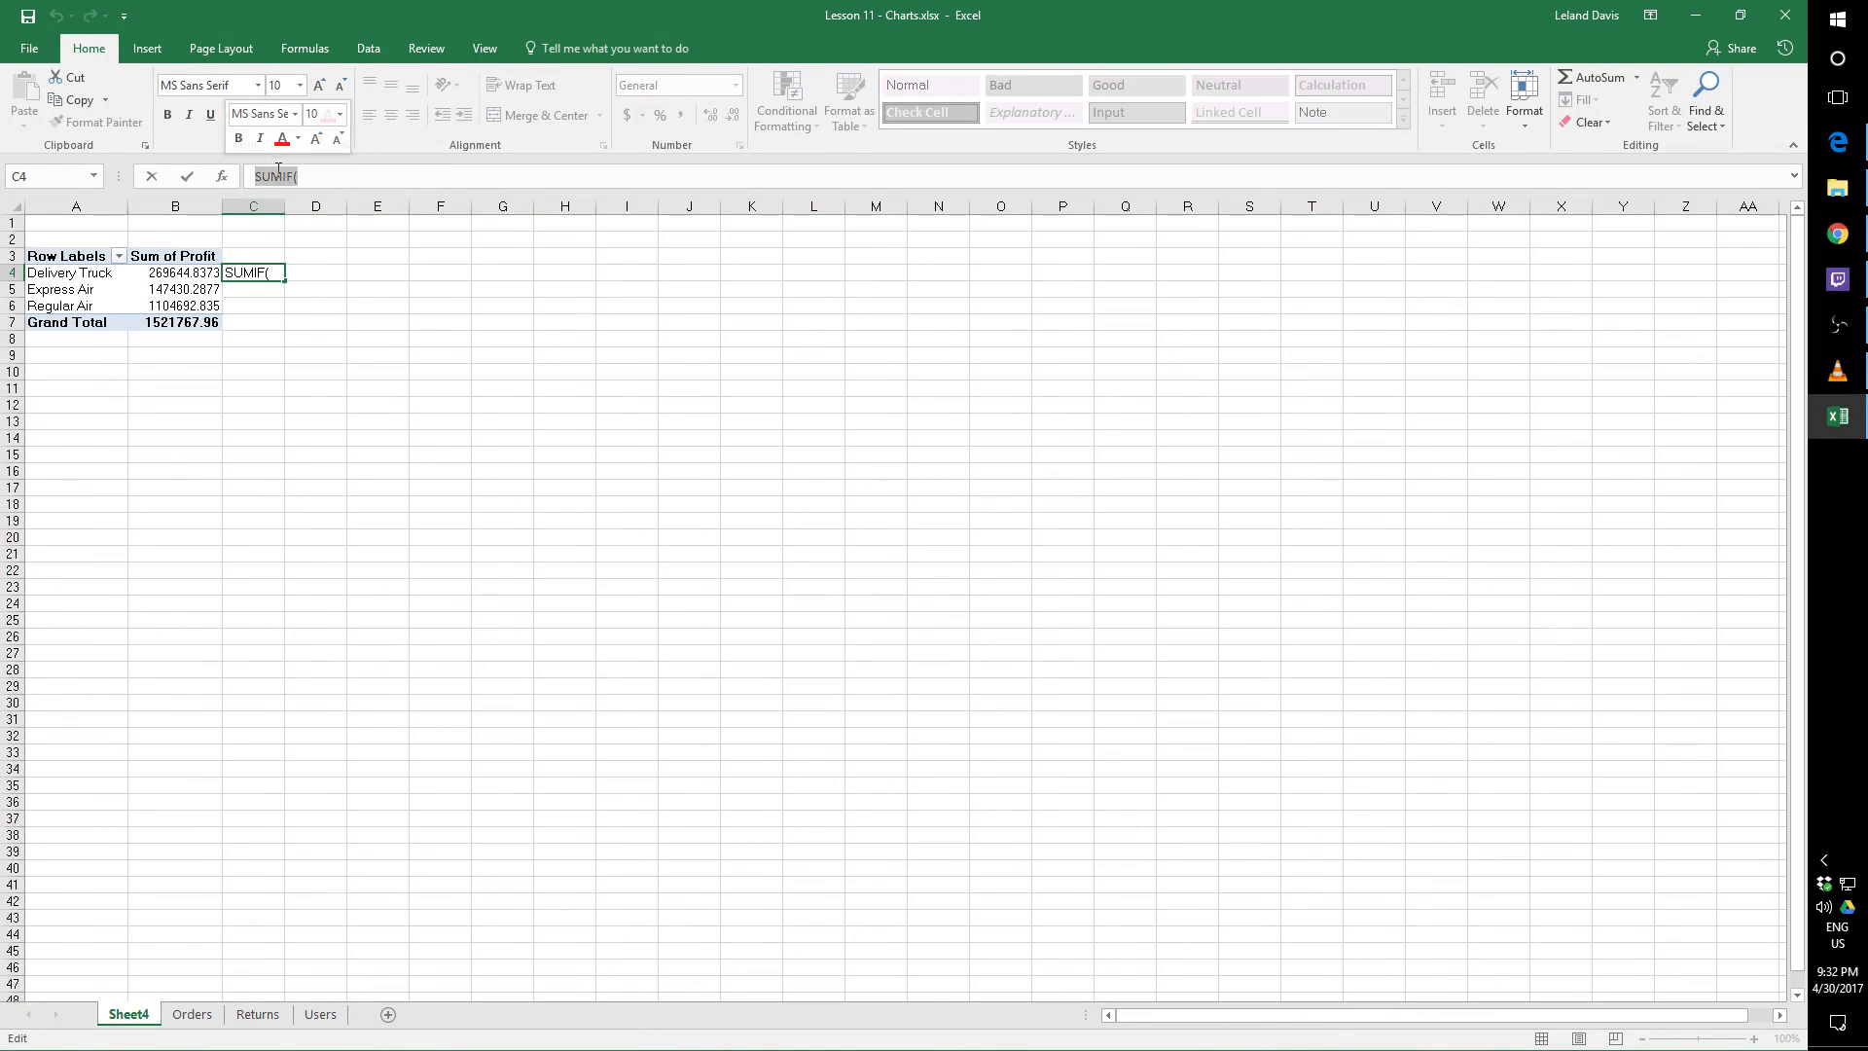
{"action": "key", "text": "BackSpace"}
{"action": "key", "text": "Escape"}
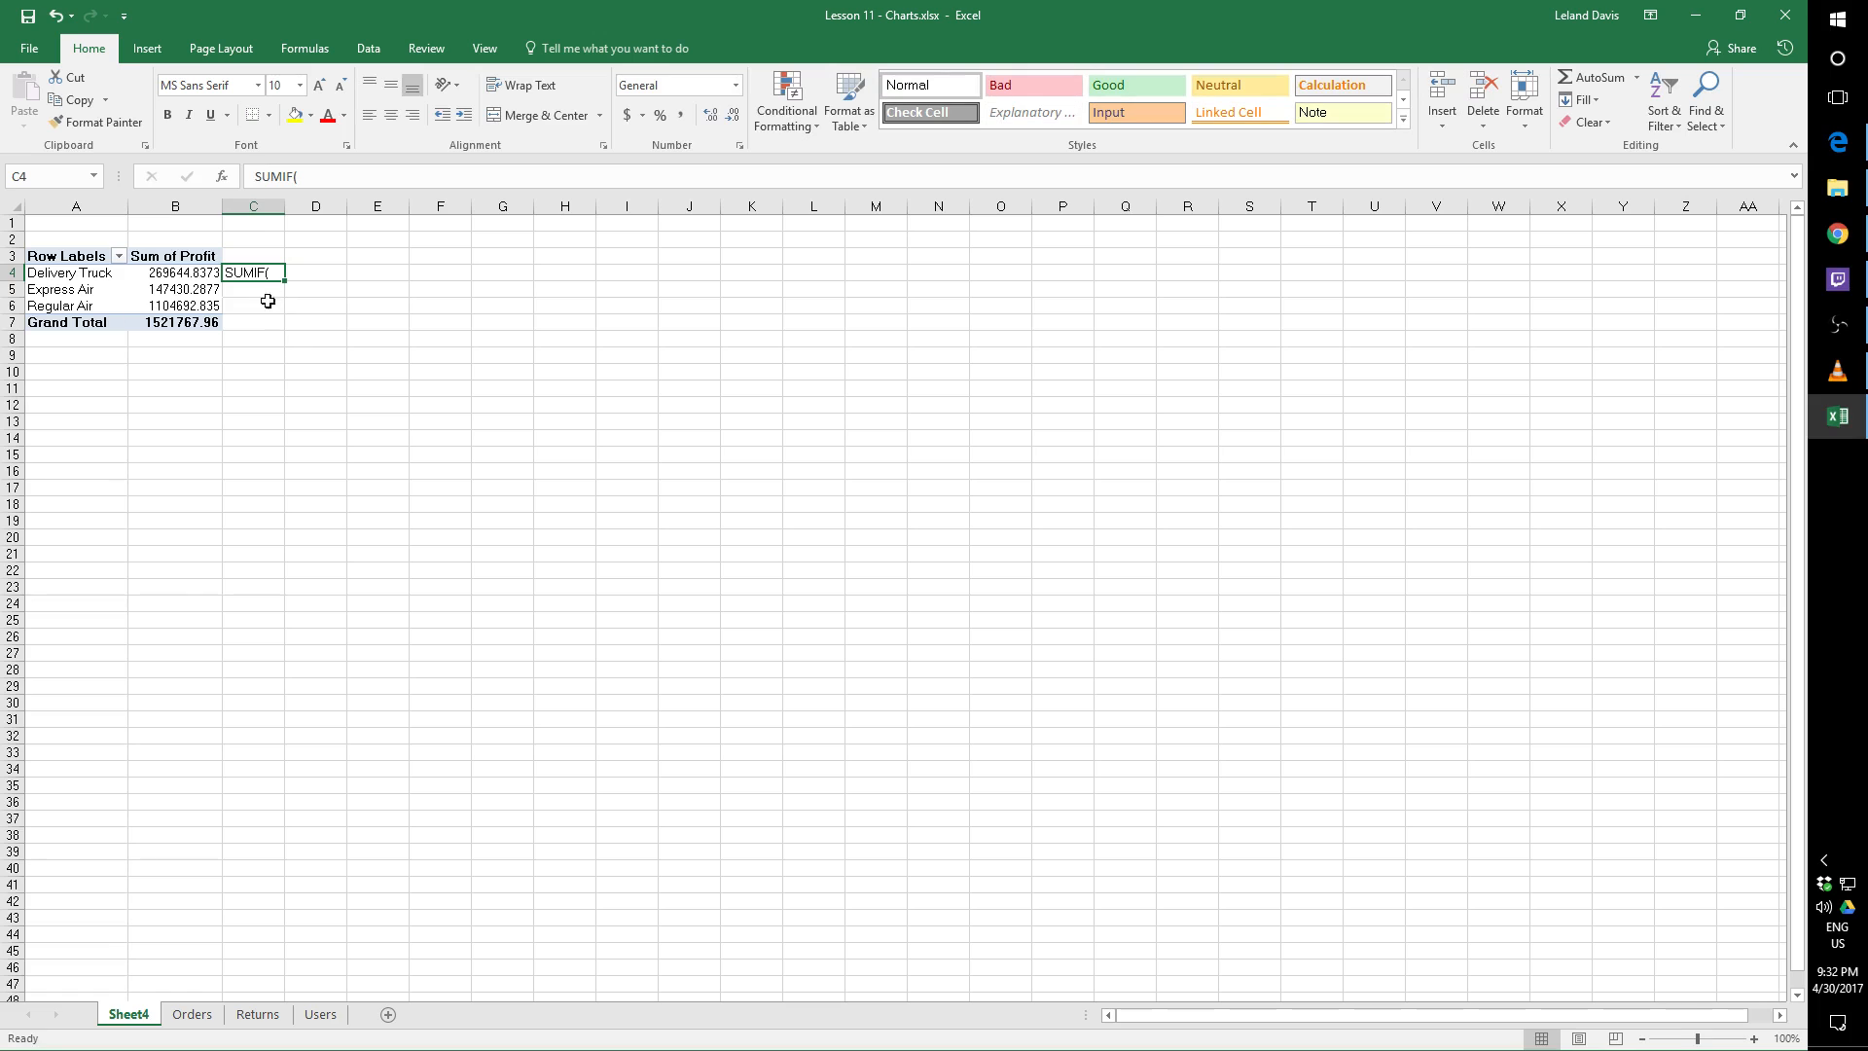
{"action": "key", "text": "Delete"}
{"action": "left_click", "coordinate": [265, 305]}
Add Region to the PivotTable's rows beneath Ship Mode
{"action": "left_click", "coordinate": [199, 270]}
{"action": "key", "text": "Down"}
{"action": "key", "text": "Down"}
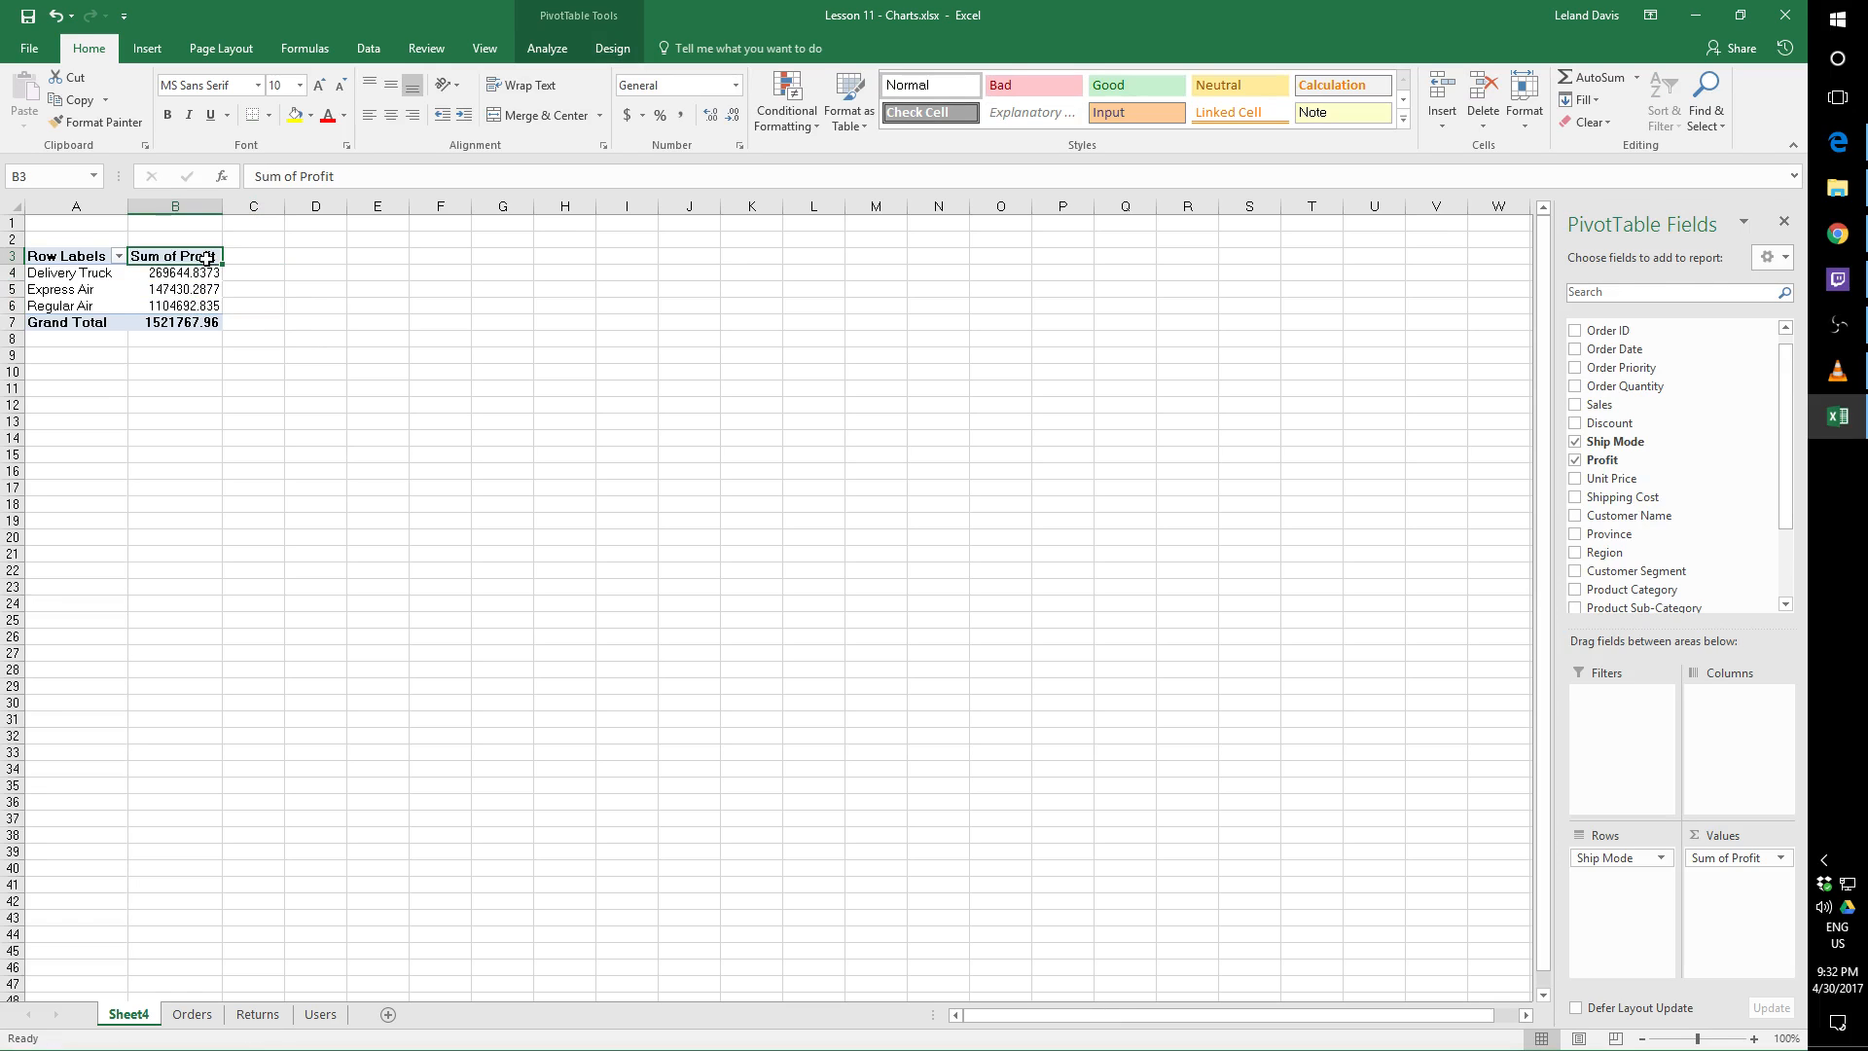
{"action": "key", "text": "Up"}
{"action": "key", "text": "Up"}
{"action": "key", "text": "Up"}
{"action": "mouse_move", "coordinate": [222, 289]}
{"action": "left_click_drag", "start_coordinate": [1789, 406], "coordinate": [1789, 428]}
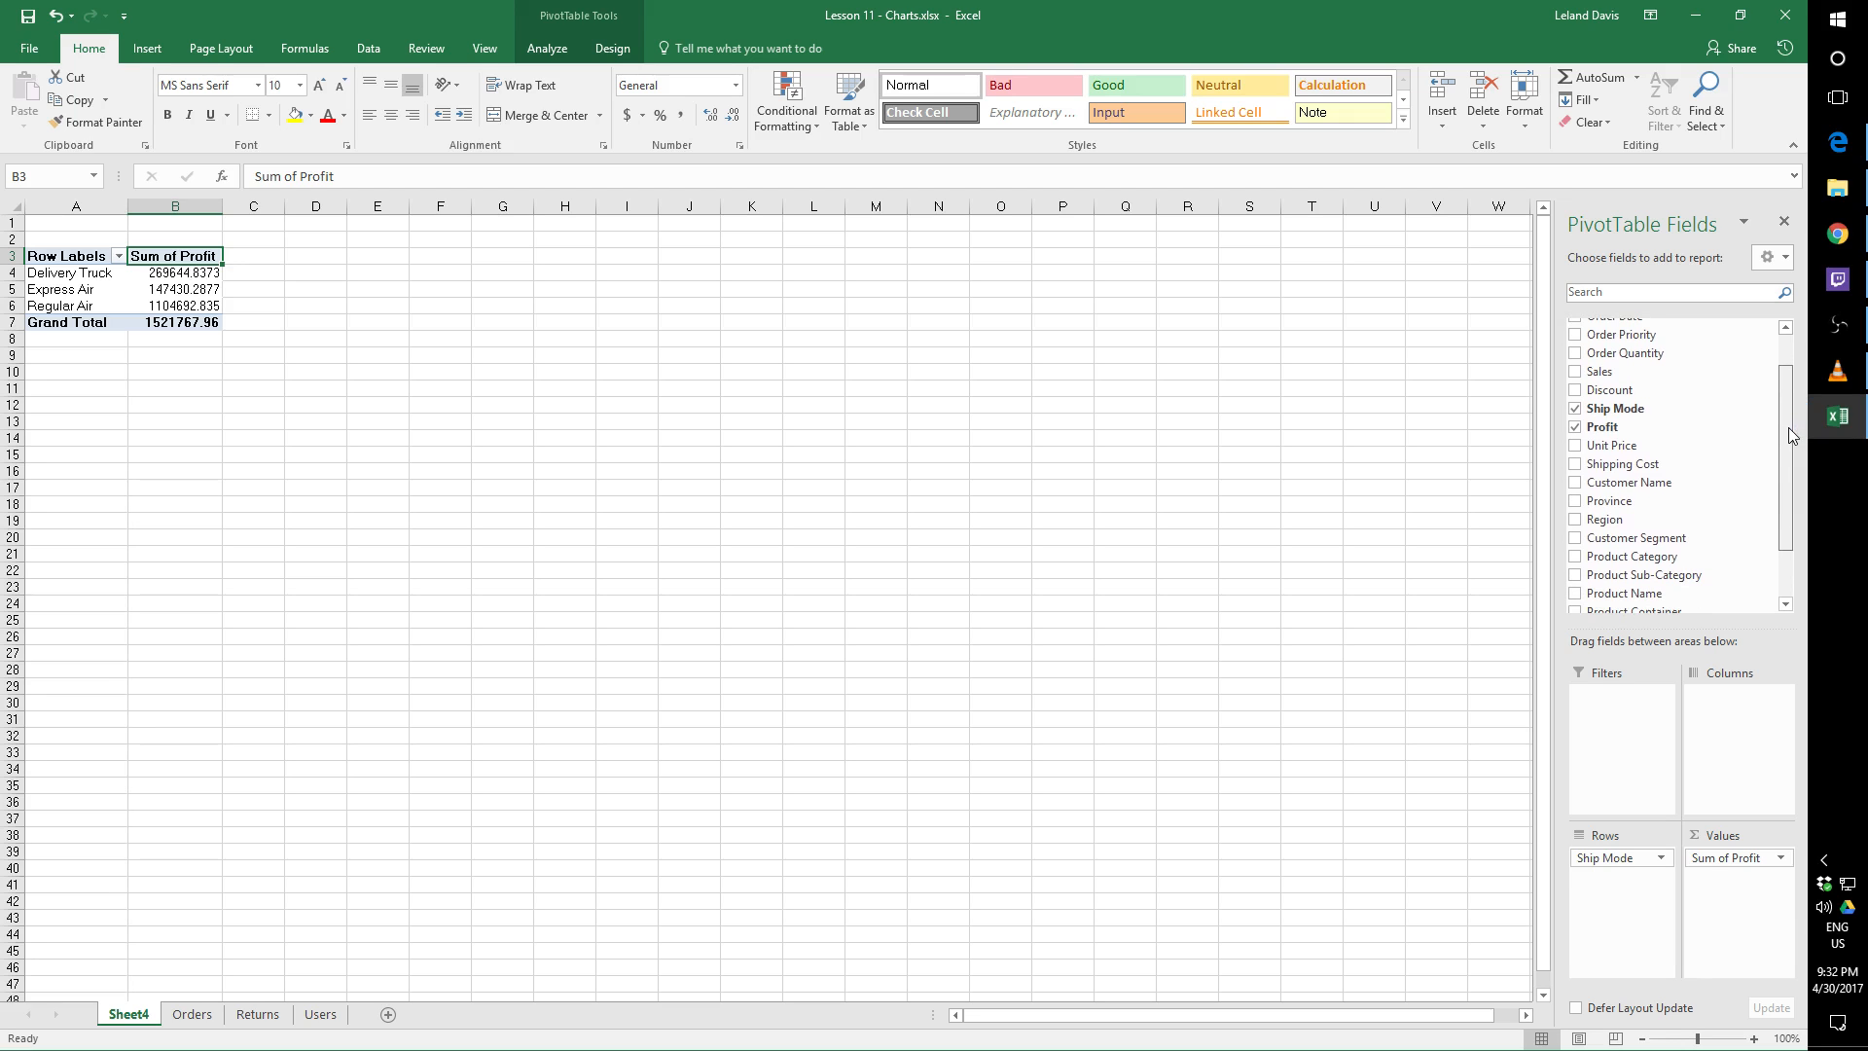
{"action": "left_click", "coordinate": [1577, 520]}
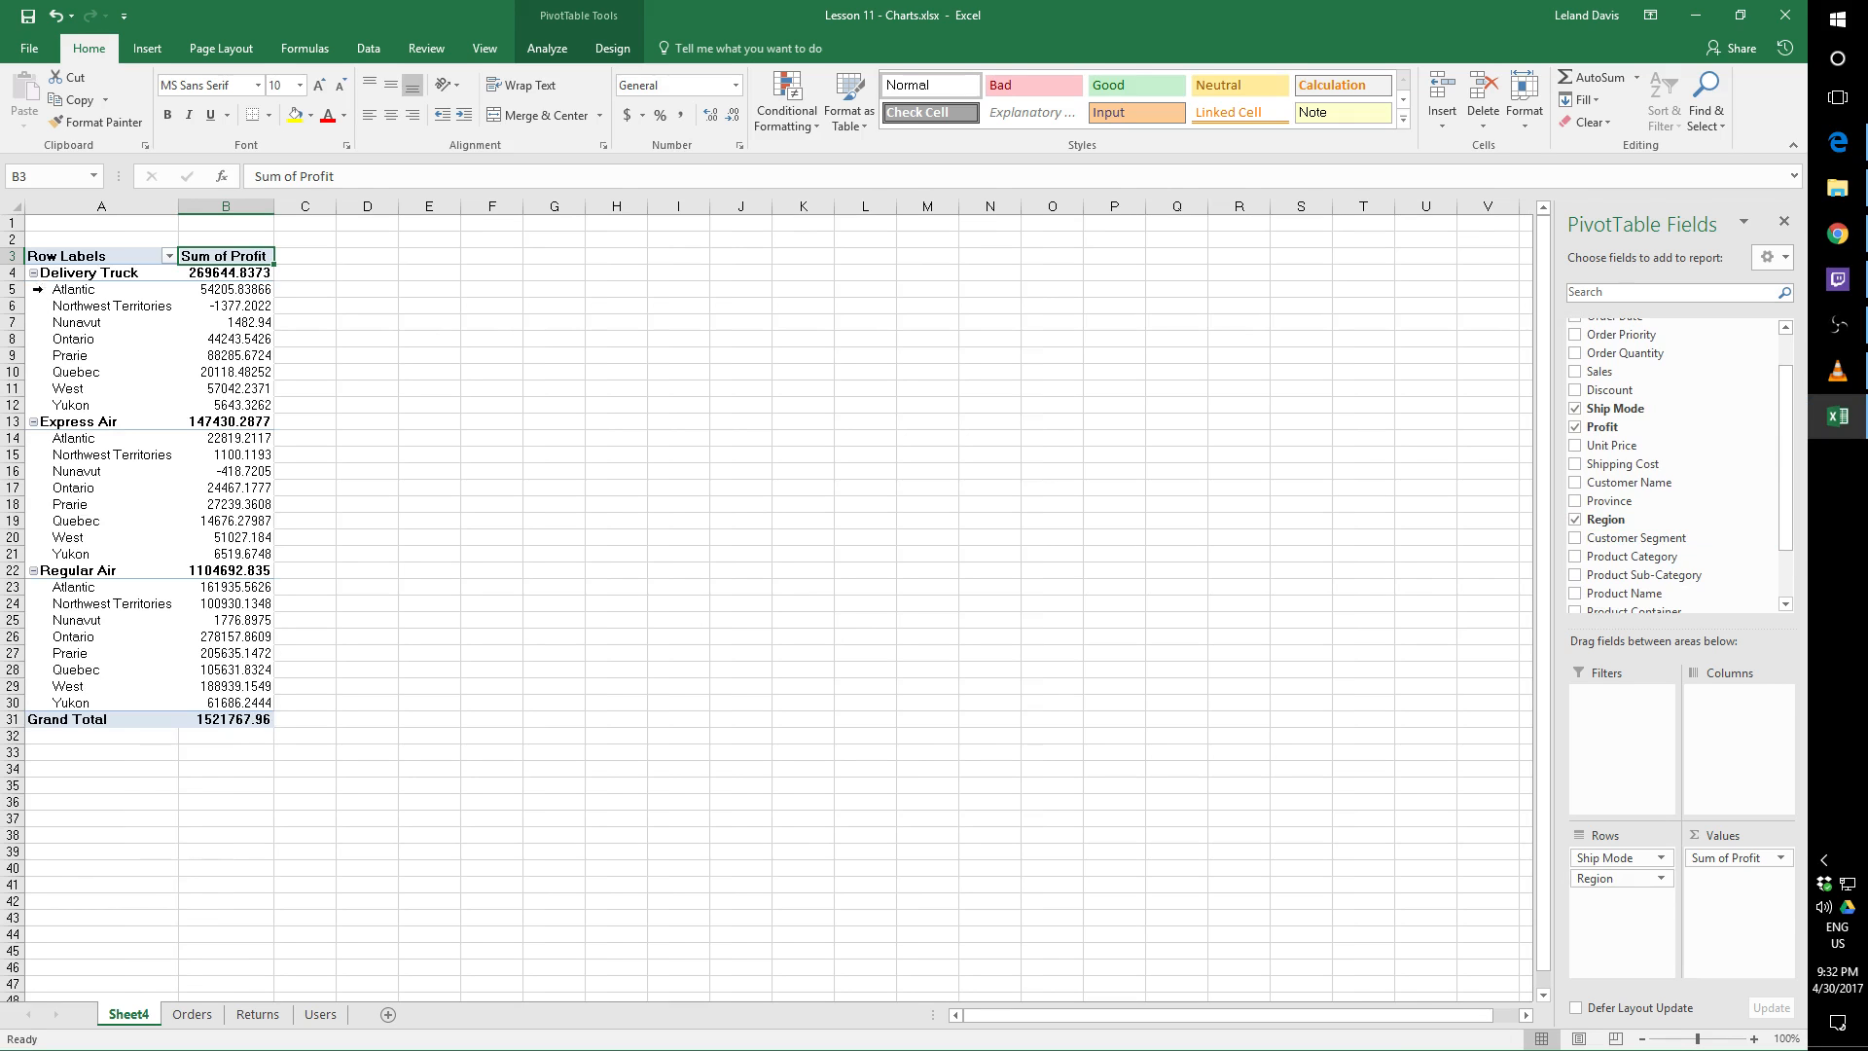
Collapse the Delivery Truck, Express Air and Regular Air groups, and expand all three again to show their regions
{"action": "left_click", "coordinate": [33, 272]}
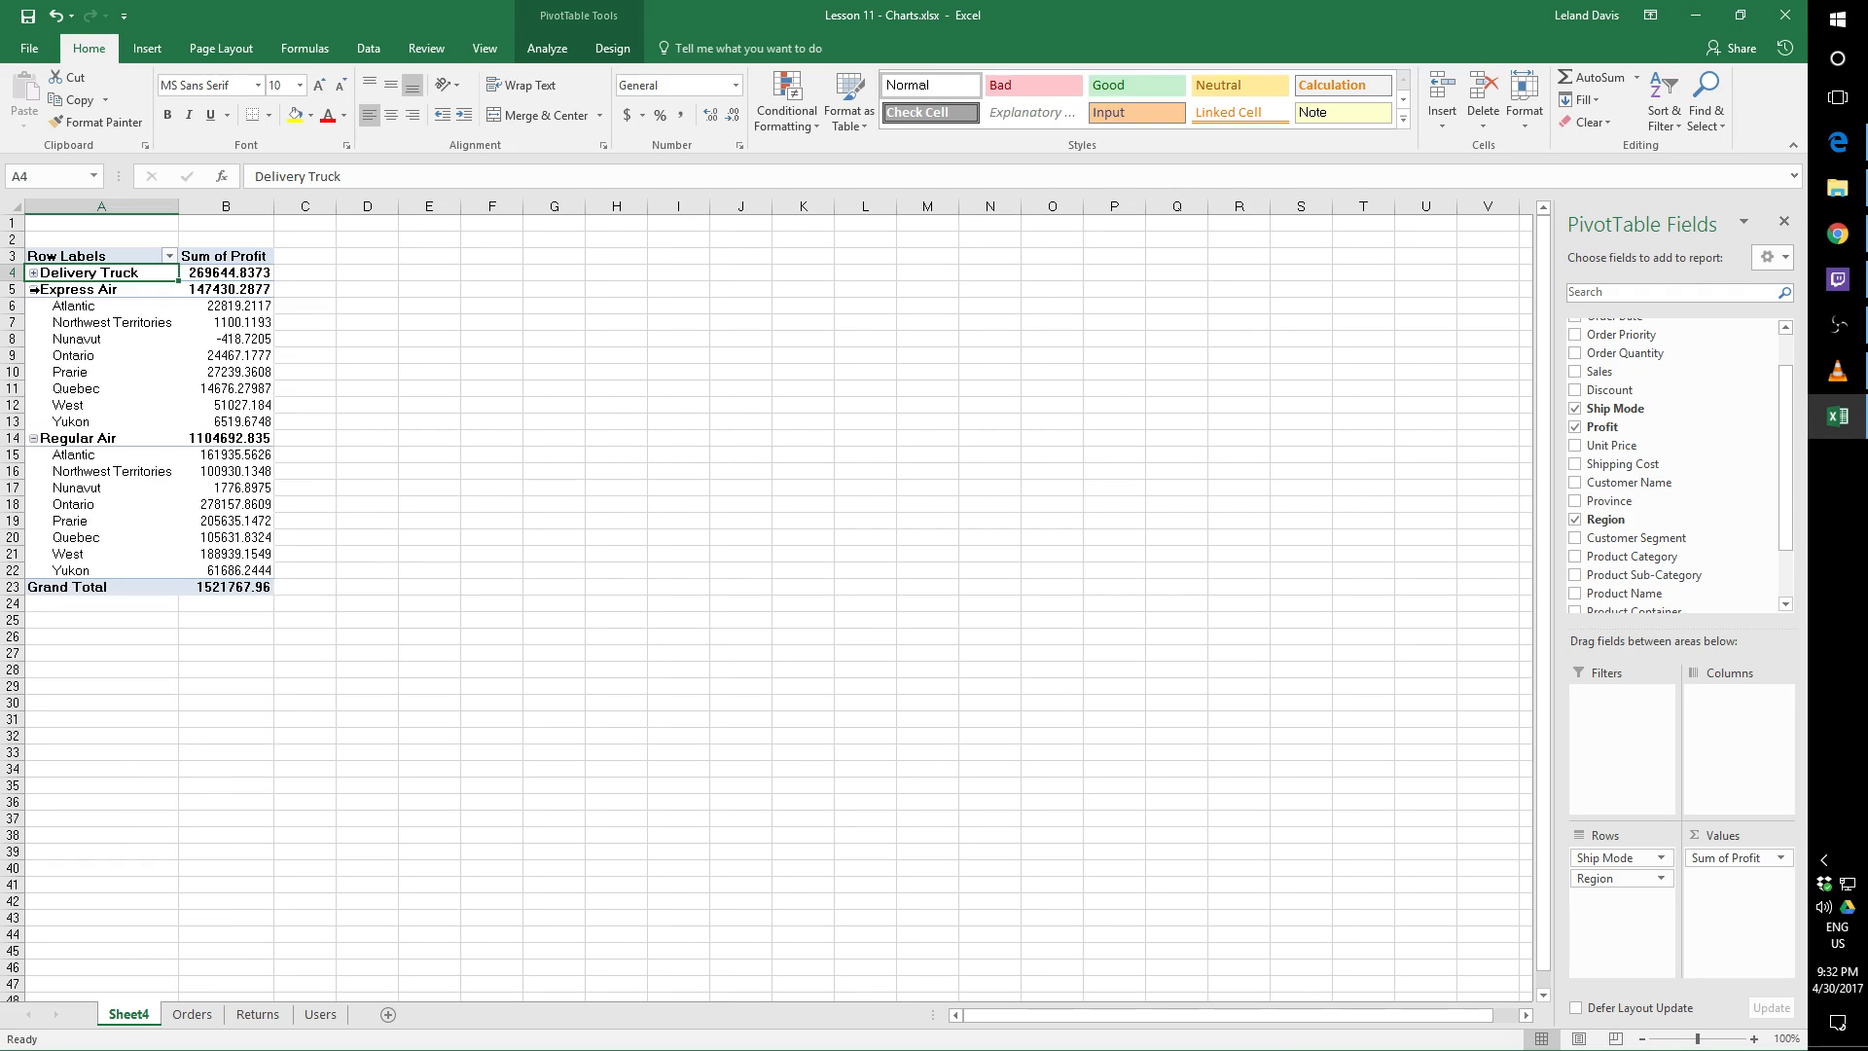
{"action": "left_click", "coordinate": [33, 289]}
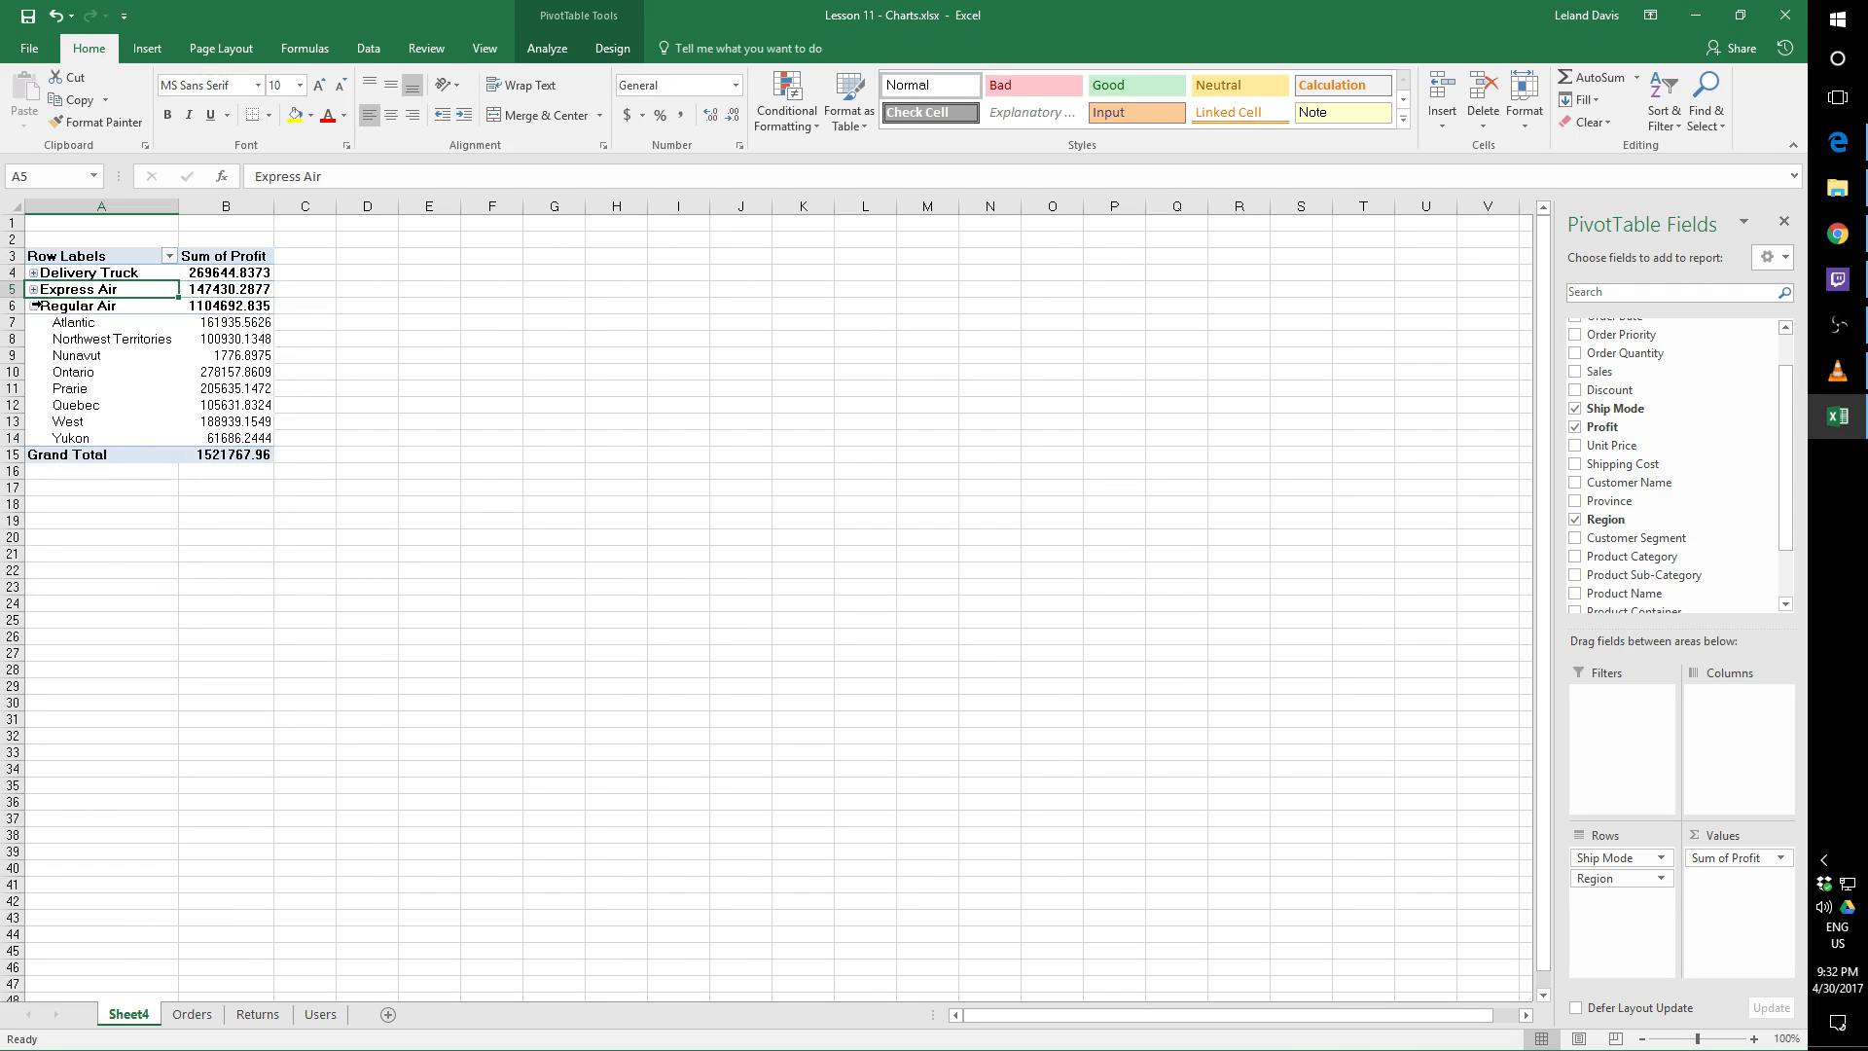
{"action": "left_click", "coordinate": [33, 305]}
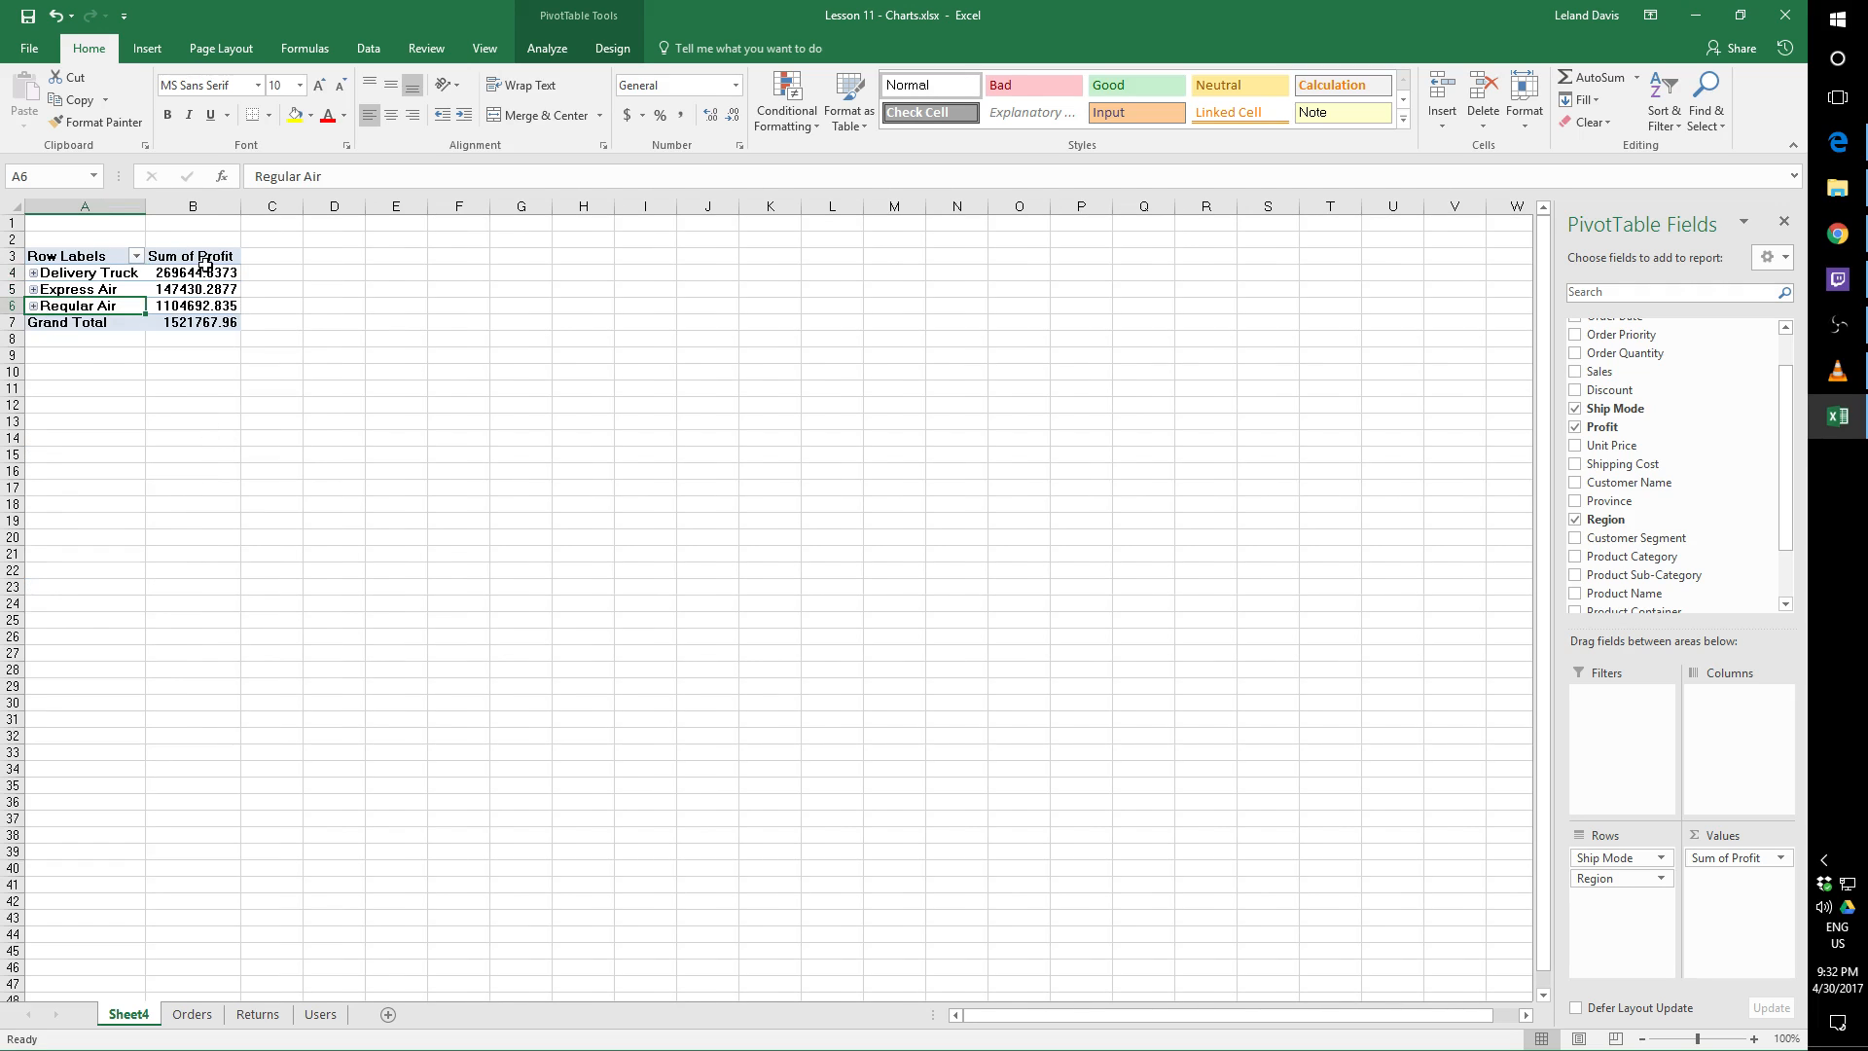
{"action": "left_click", "coordinate": [33, 273]}
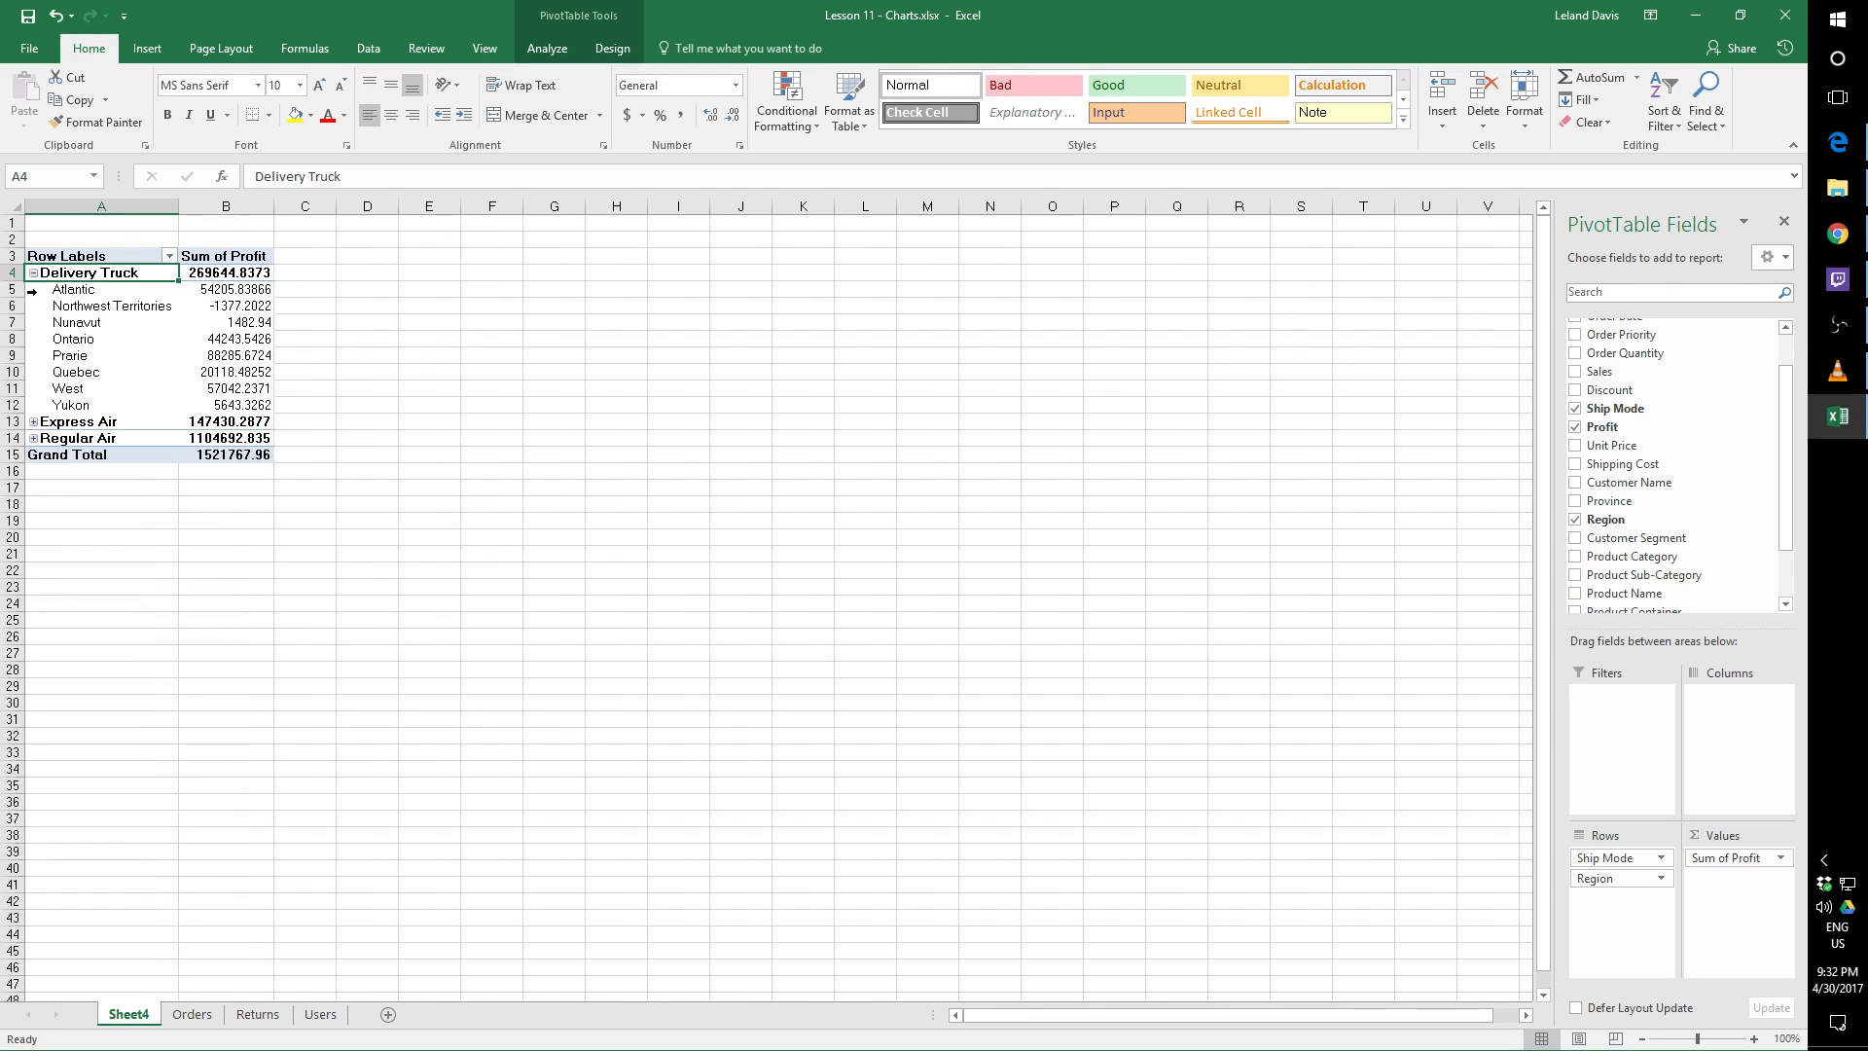
{"action": "left_click", "coordinate": [33, 422]}
{"action": "left_click", "coordinate": [33, 572]}
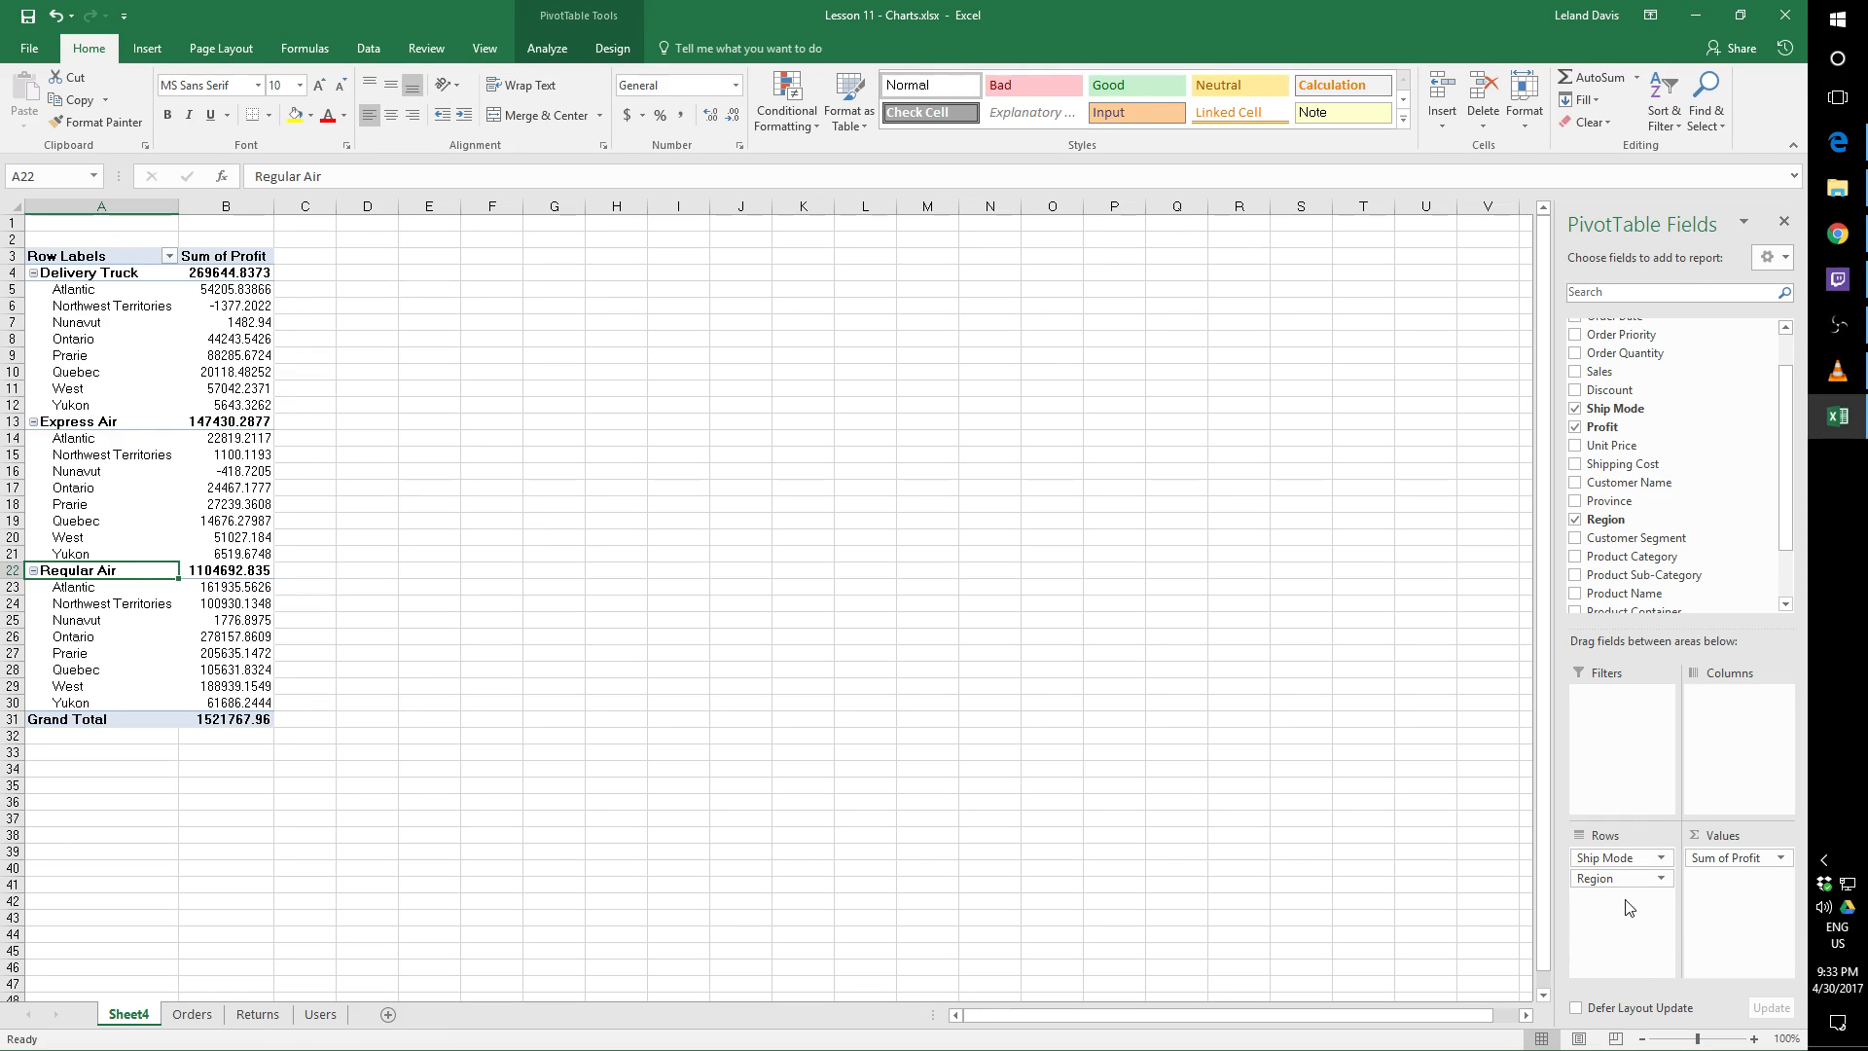
Place Region above Ship Mode in the row order to compare profit by region, and restore Ship Mode as the outer field
{"action": "left_click_drag", "start_coordinate": [1615, 879], "coordinate": [1606, 852]}
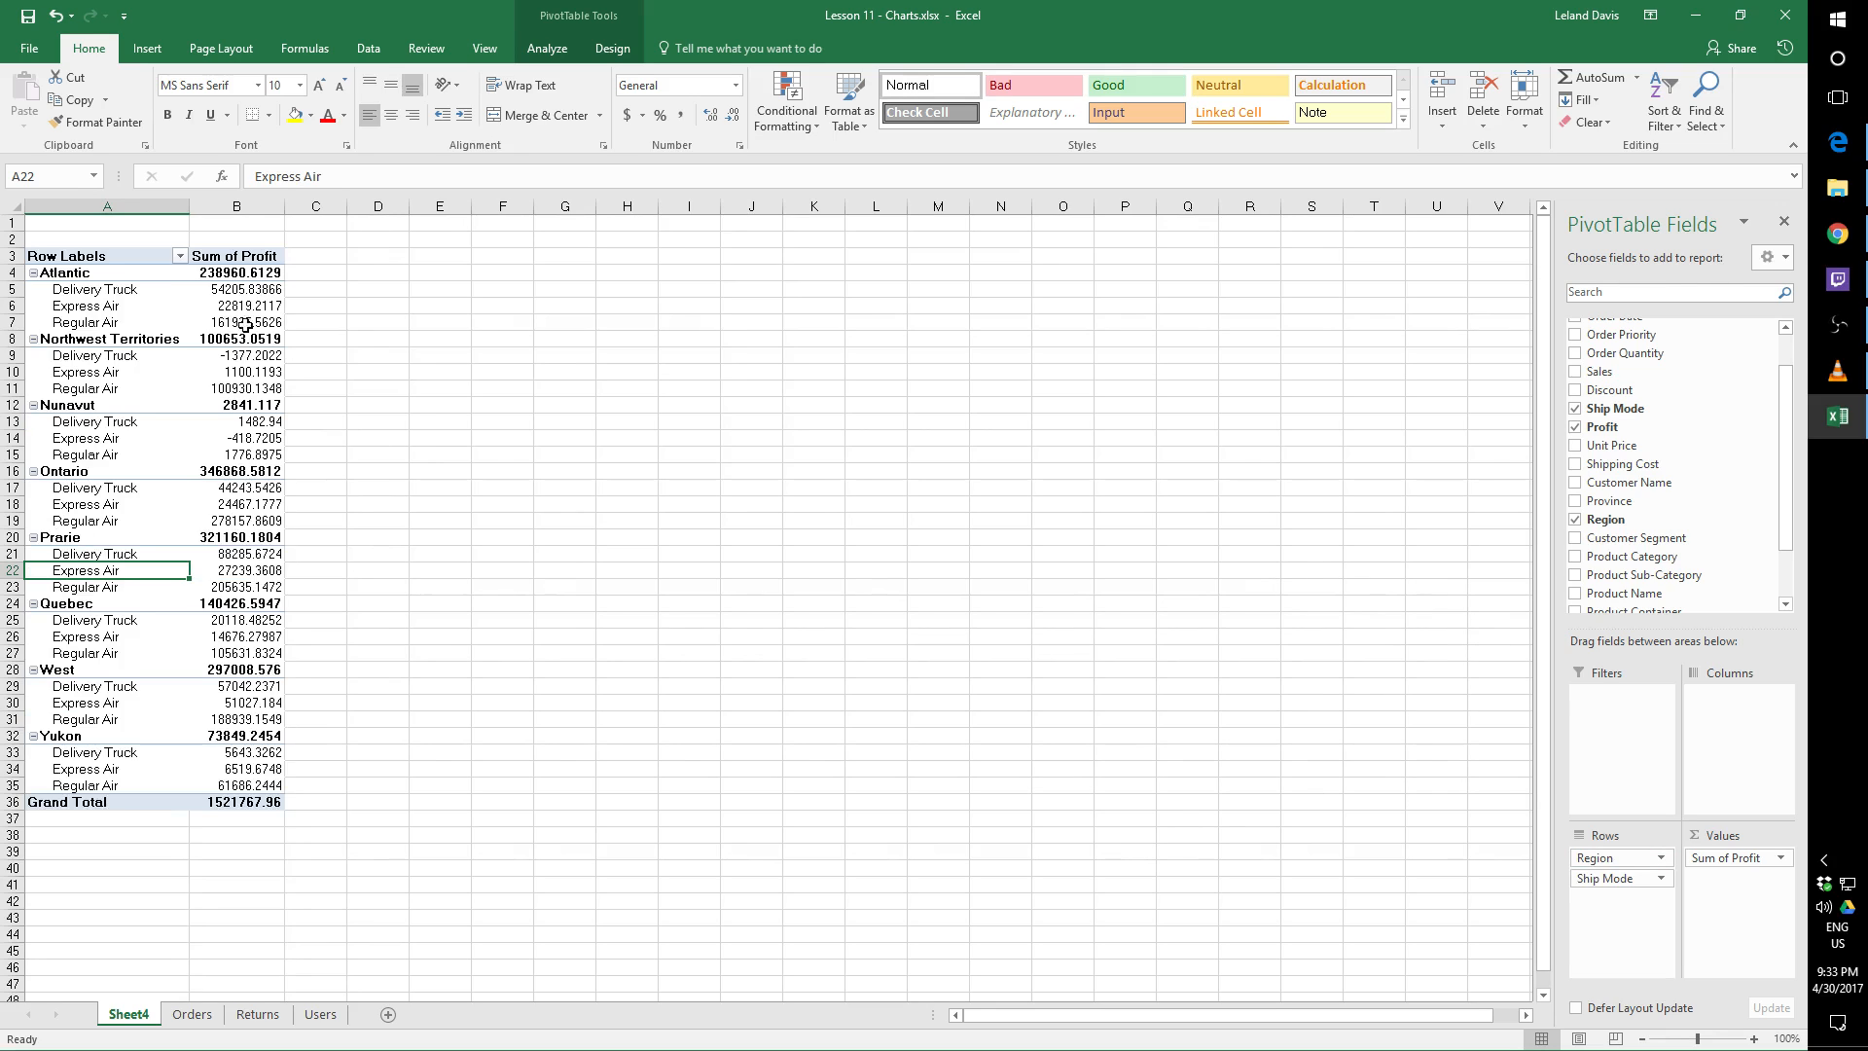
{"action": "mouse_move", "coordinate": [227, 343]}
{"action": "mouse_move", "coordinate": [267, 459]}
{"action": "left_click_drag", "start_coordinate": [1637, 882], "coordinate": [1627, 852]}
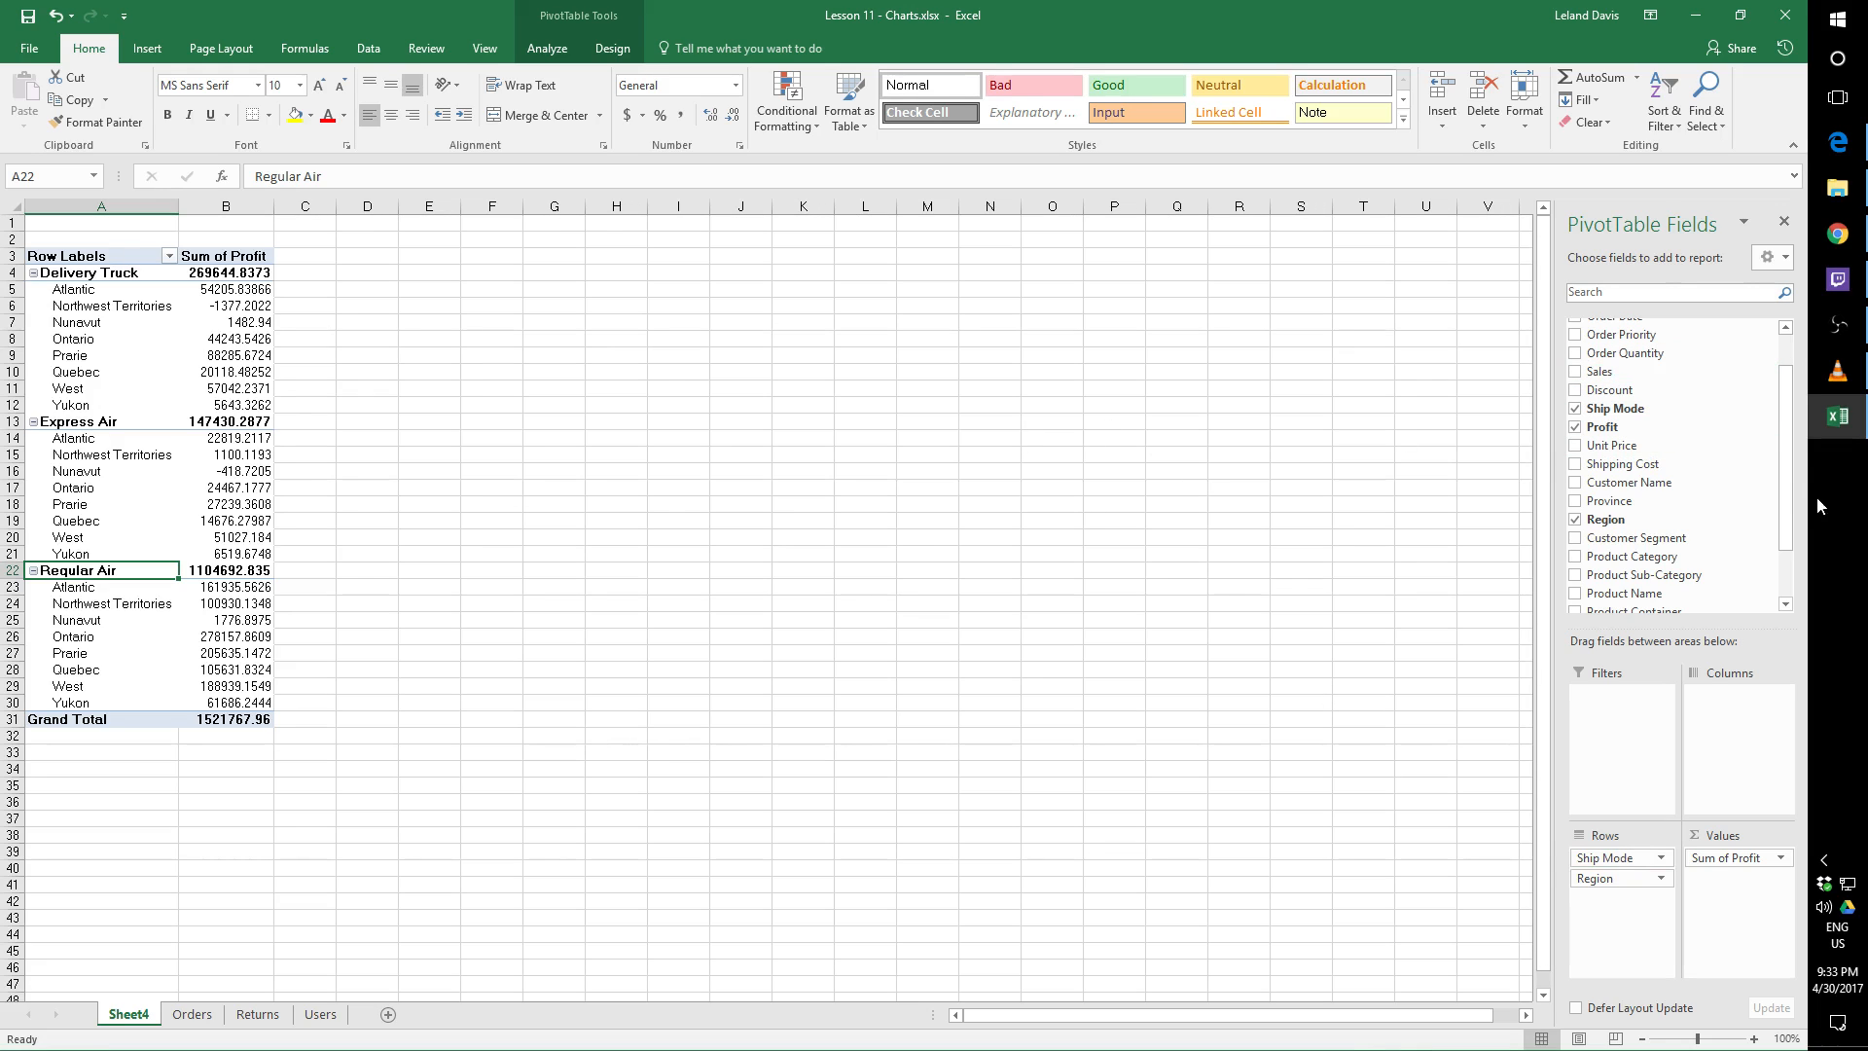
Replace the Region and Ship Mode row fields with Product Category and Product Sub-Category
{"action": "left_click_drag", "start_coordinate": [1783, 477], "coordinate": [1785, 539]}
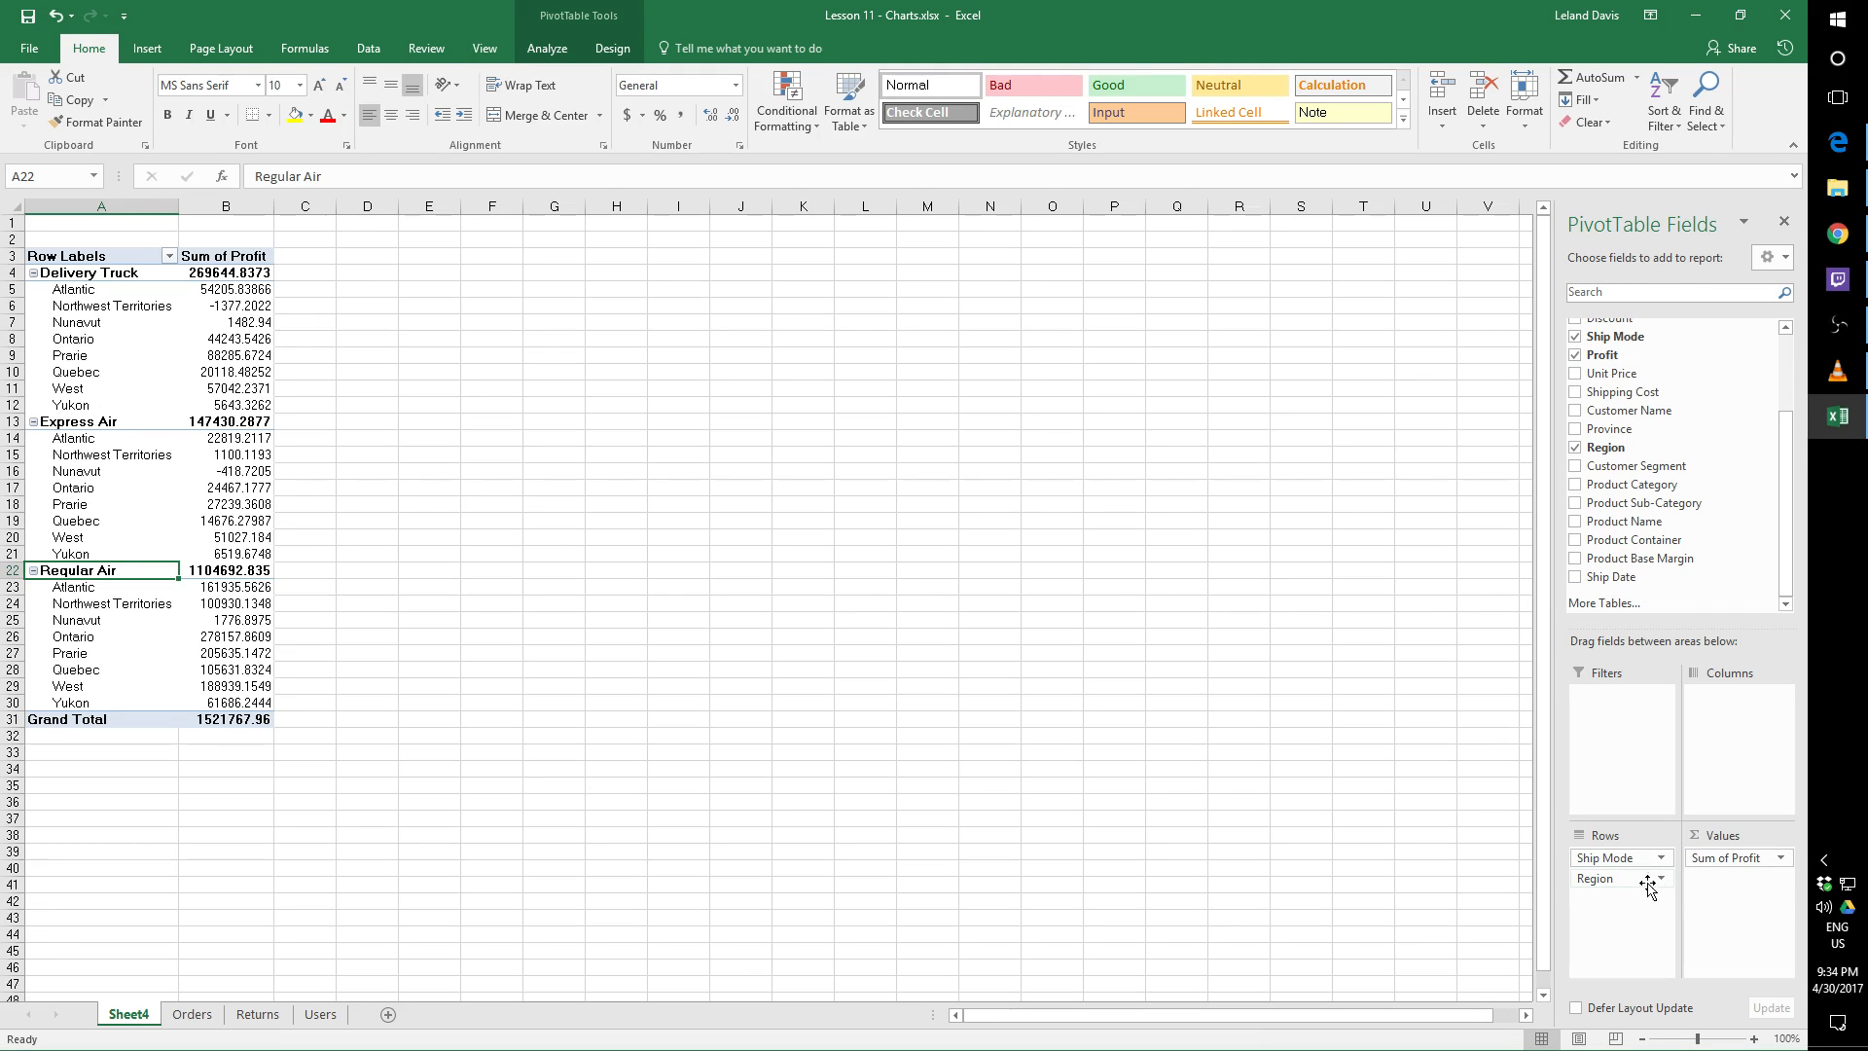
{"action": "left_click", "coordinate": [1575, 448]}
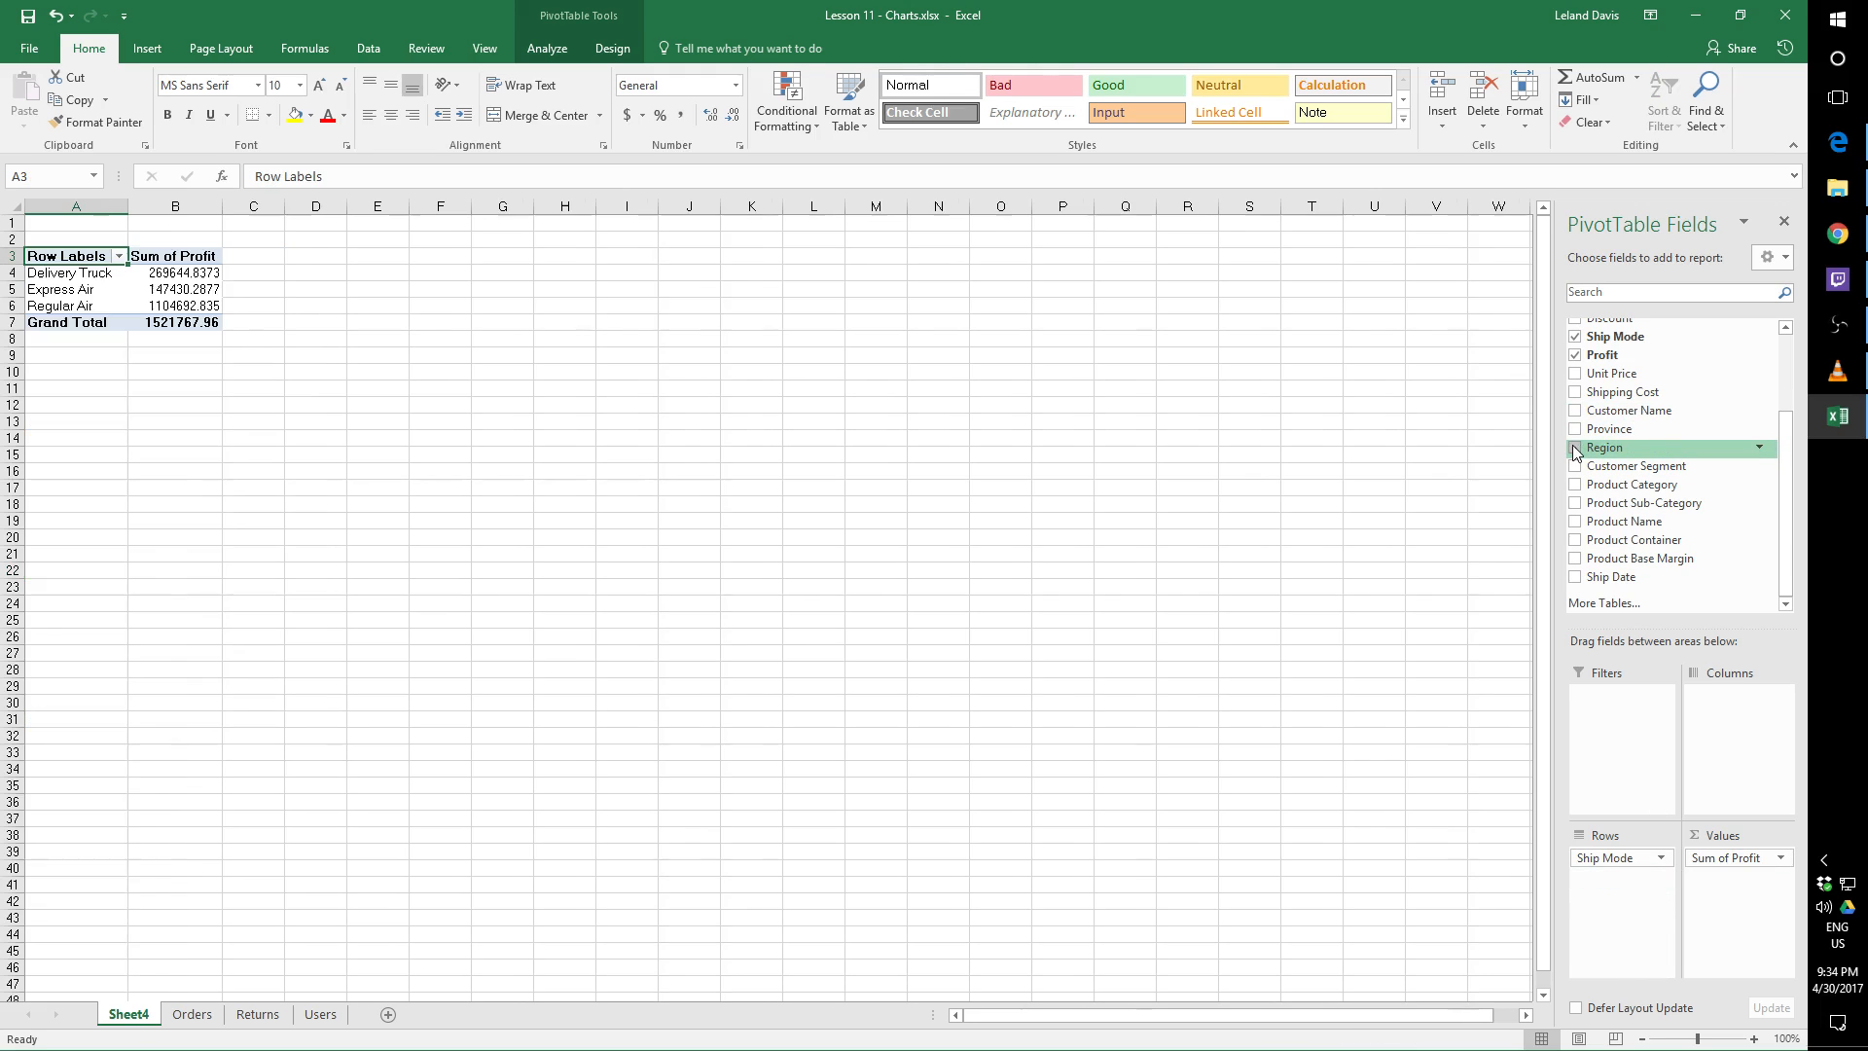
{"action": "left_click", "coordinate": [1576, 338]}
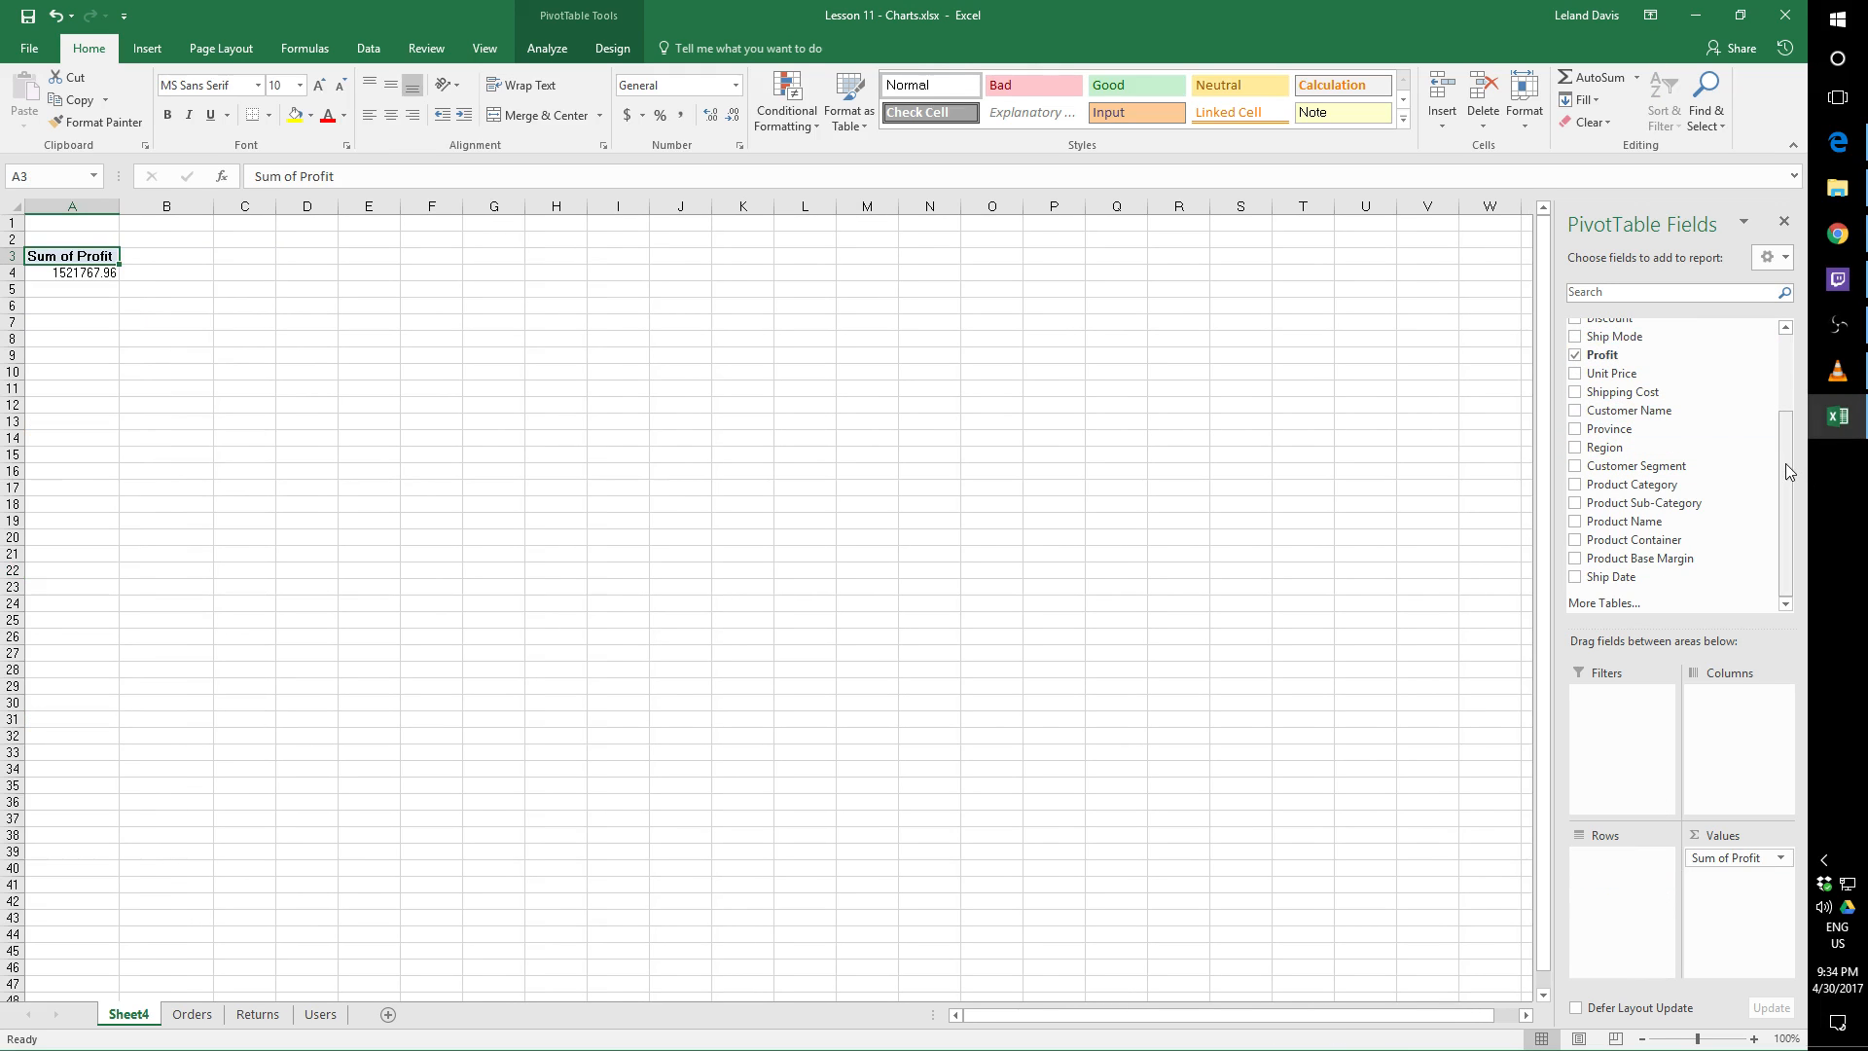
{"action": "left_click_drag", "start_coordinate": [1784, 464], "coordinate": [1786, 444]}
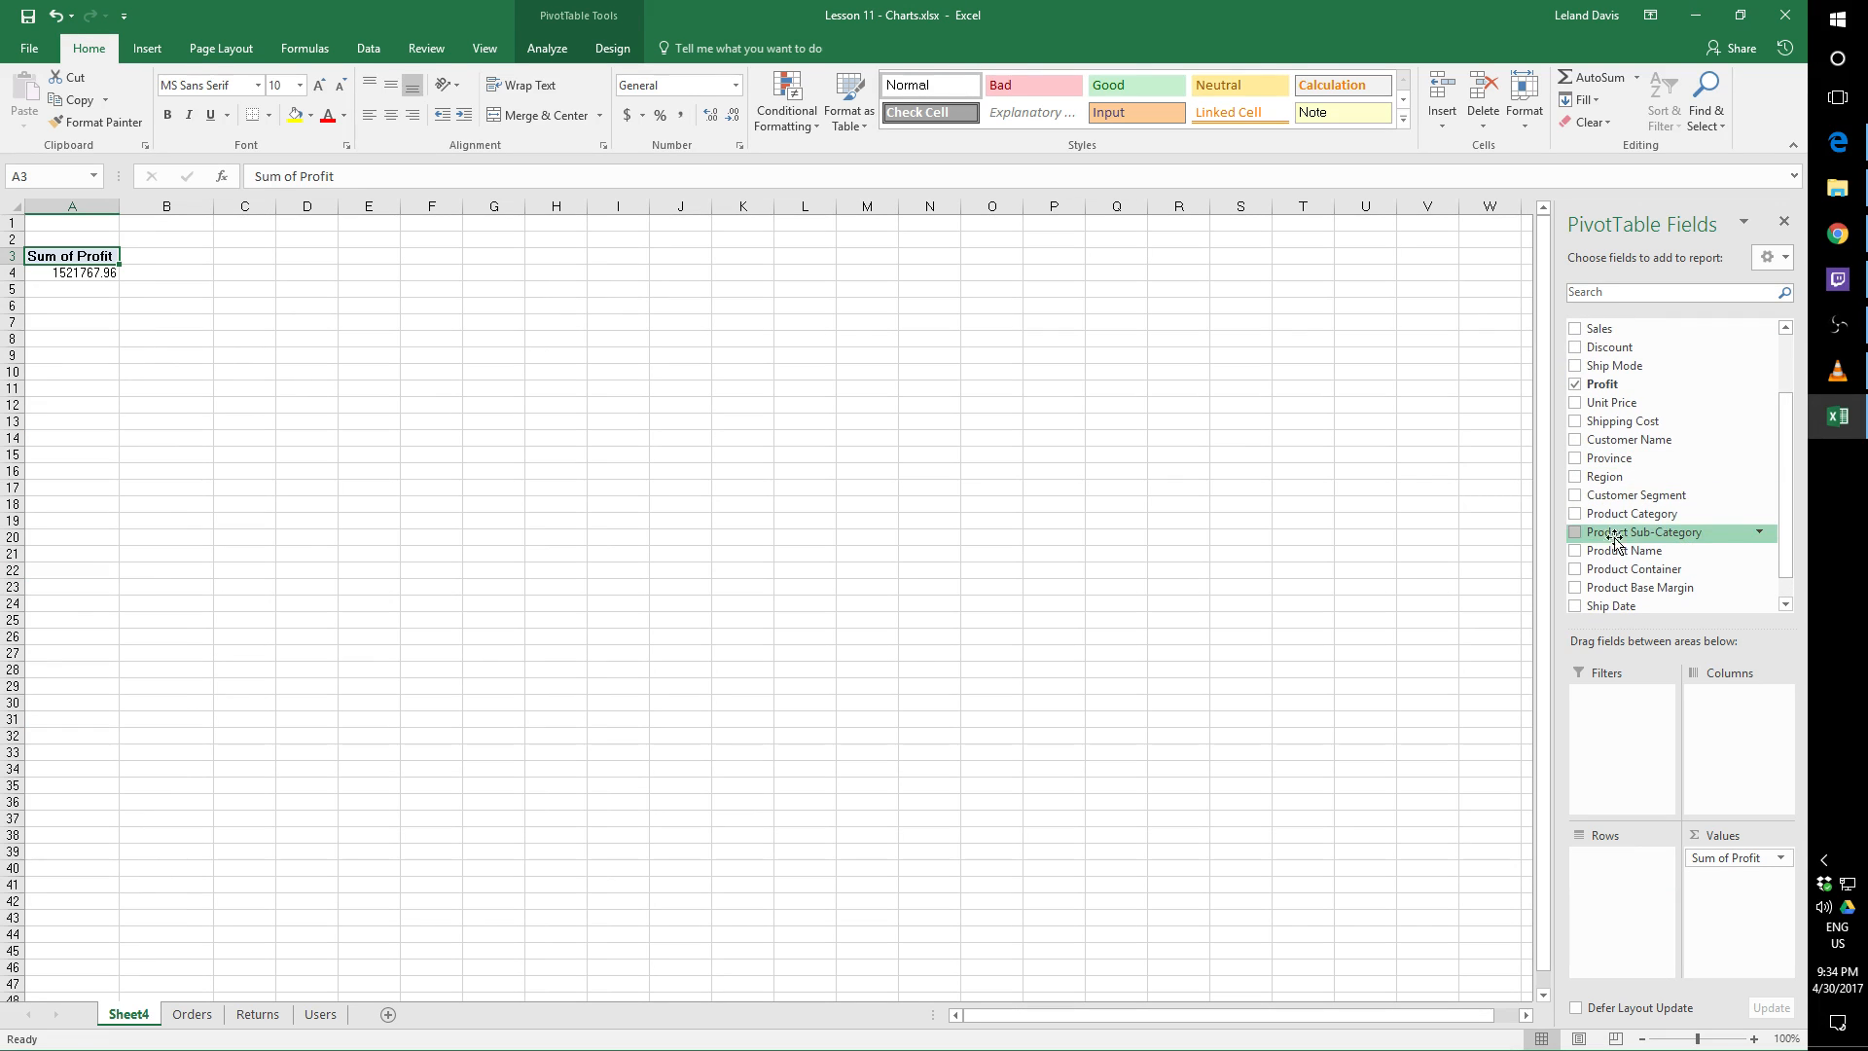
{"action": "left_click", "coordinate": [1576, 515]}
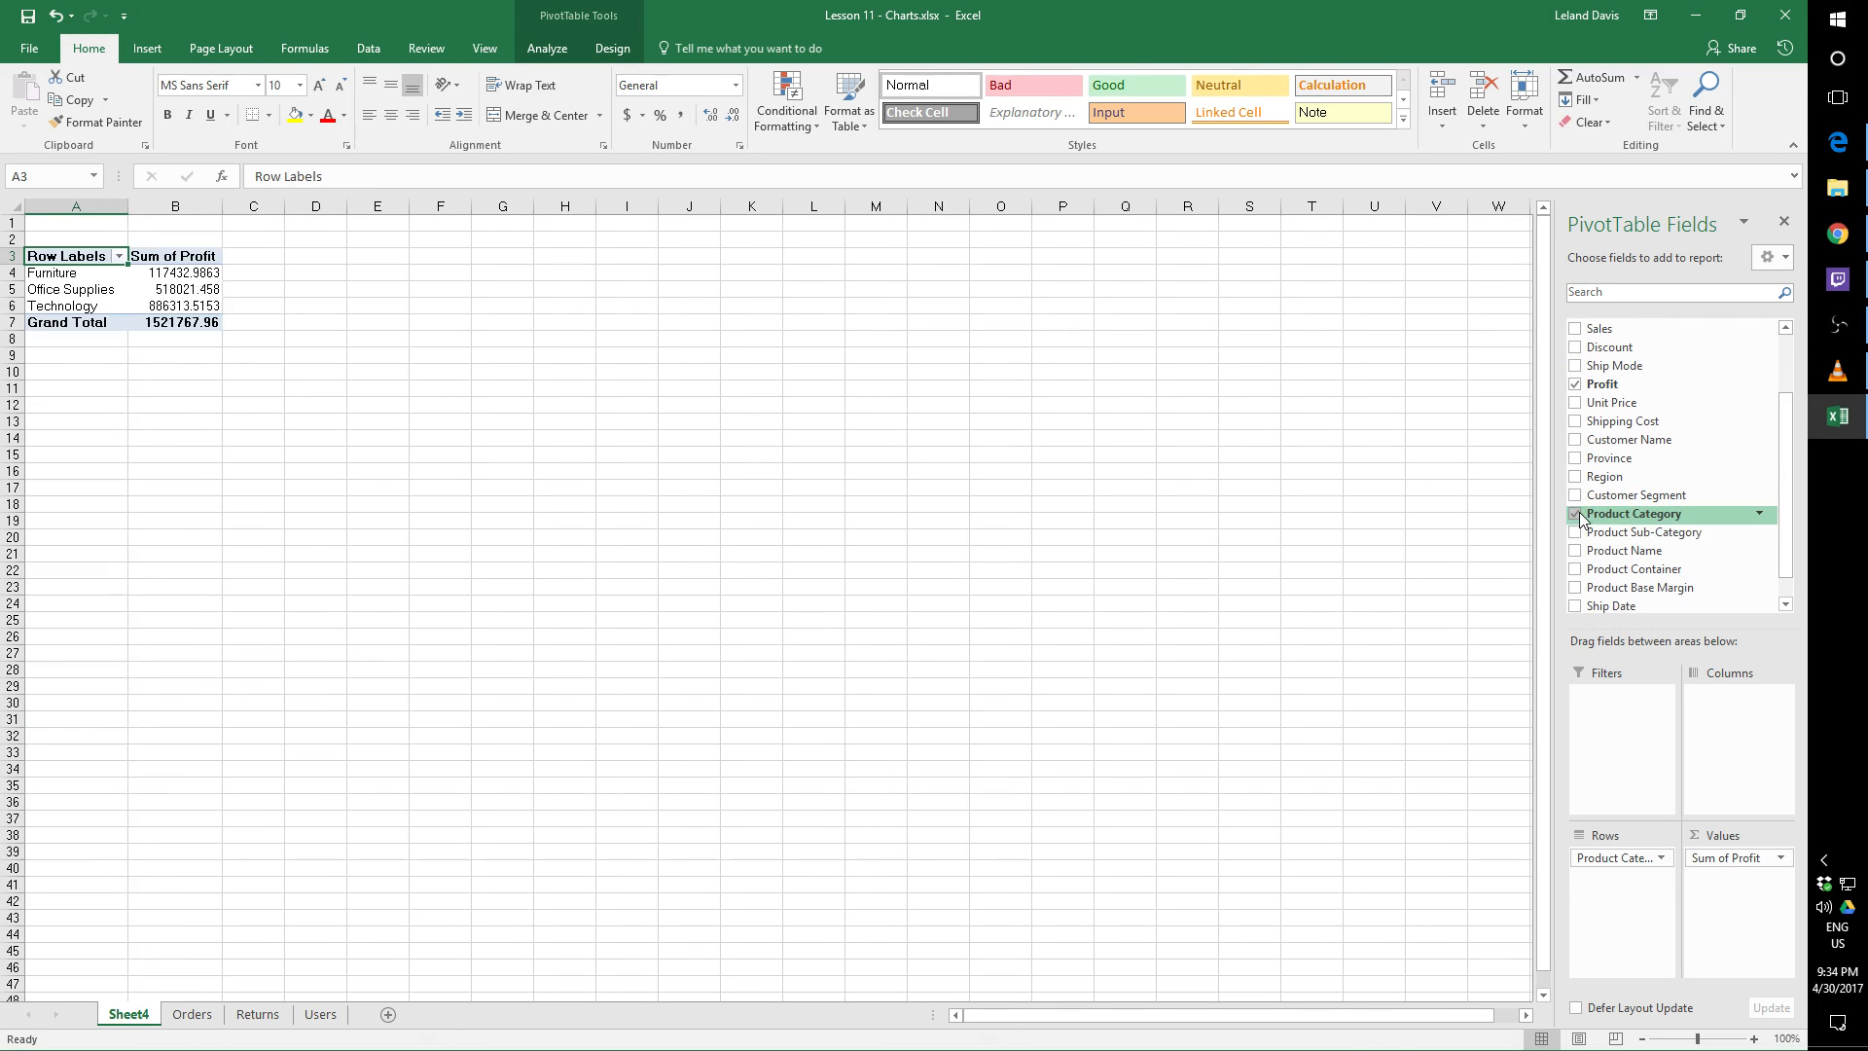
{"action": "left_click", "coordinate": [1577, 533]}
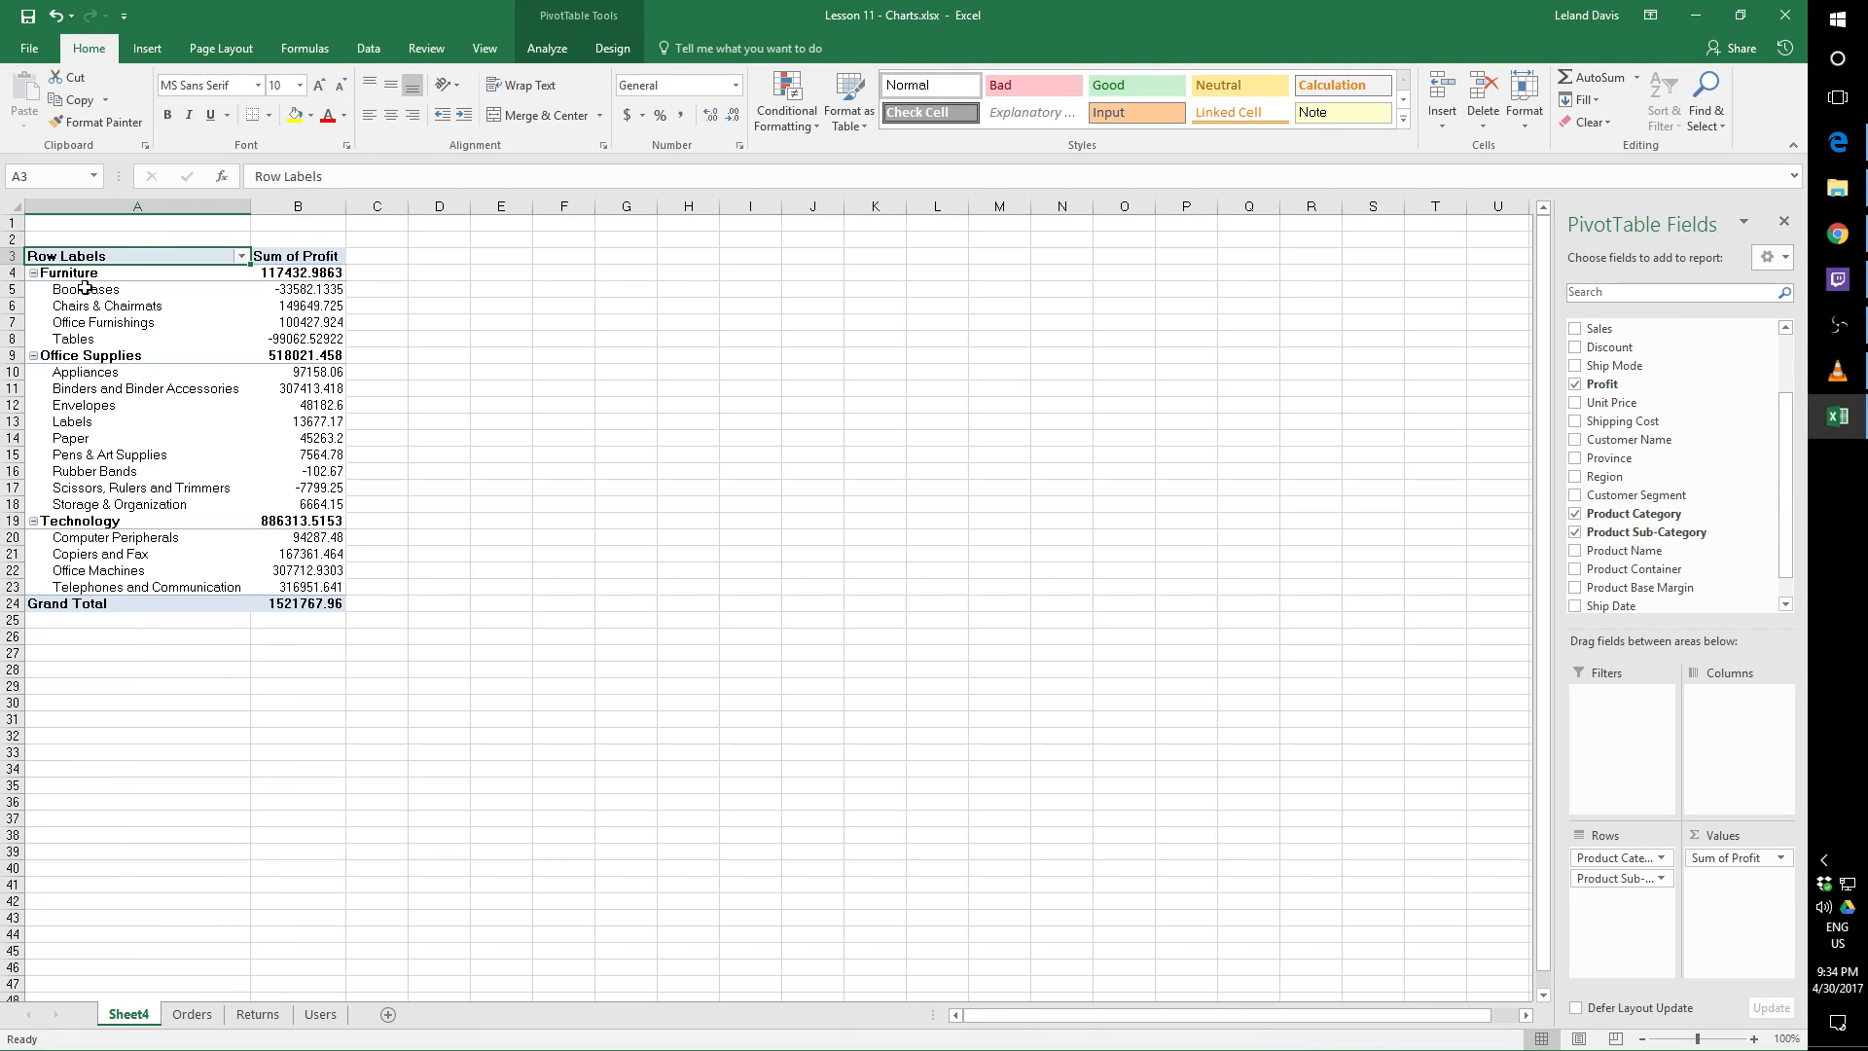
Check the product category columns on the Orders sheet, and examine the Furniture sub-category profits in the PivotTable on Sheet4
{"action": "left_click", "coordinate": [195, 1015]}
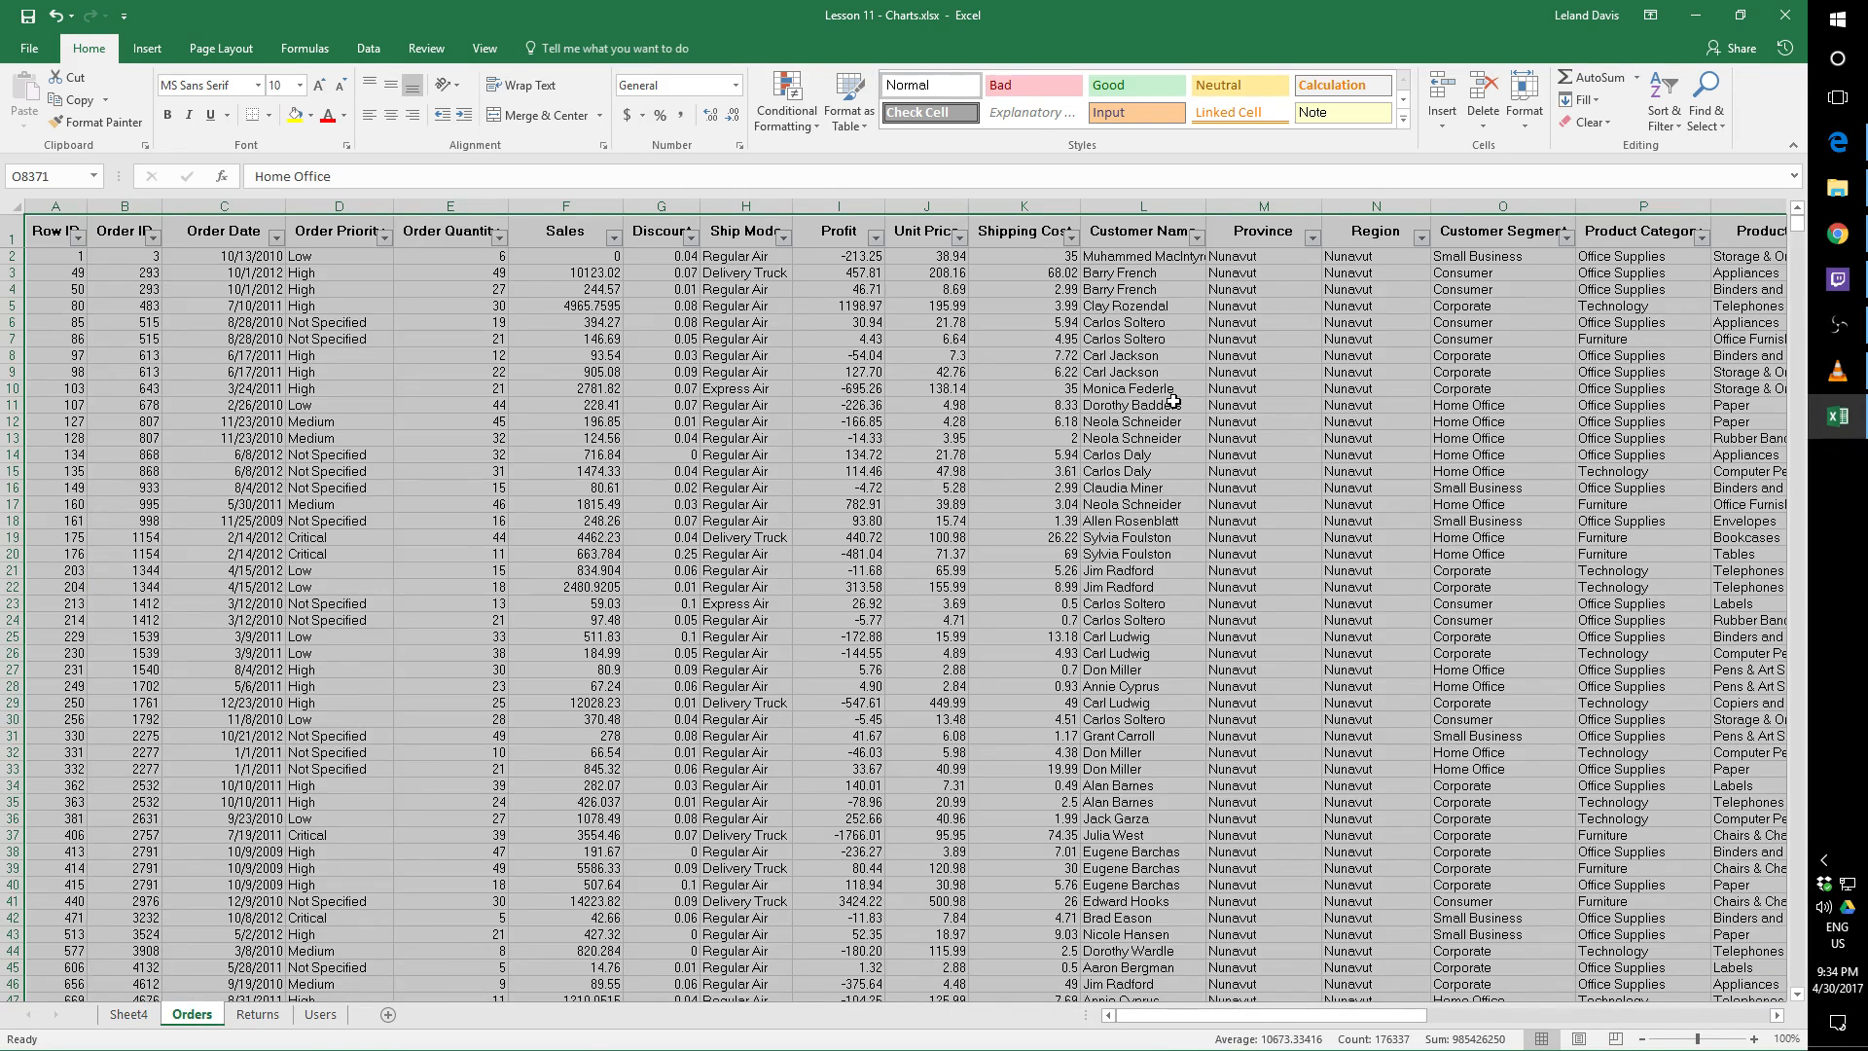
{"action": "left_click", "coordinate": [1133, 322]}
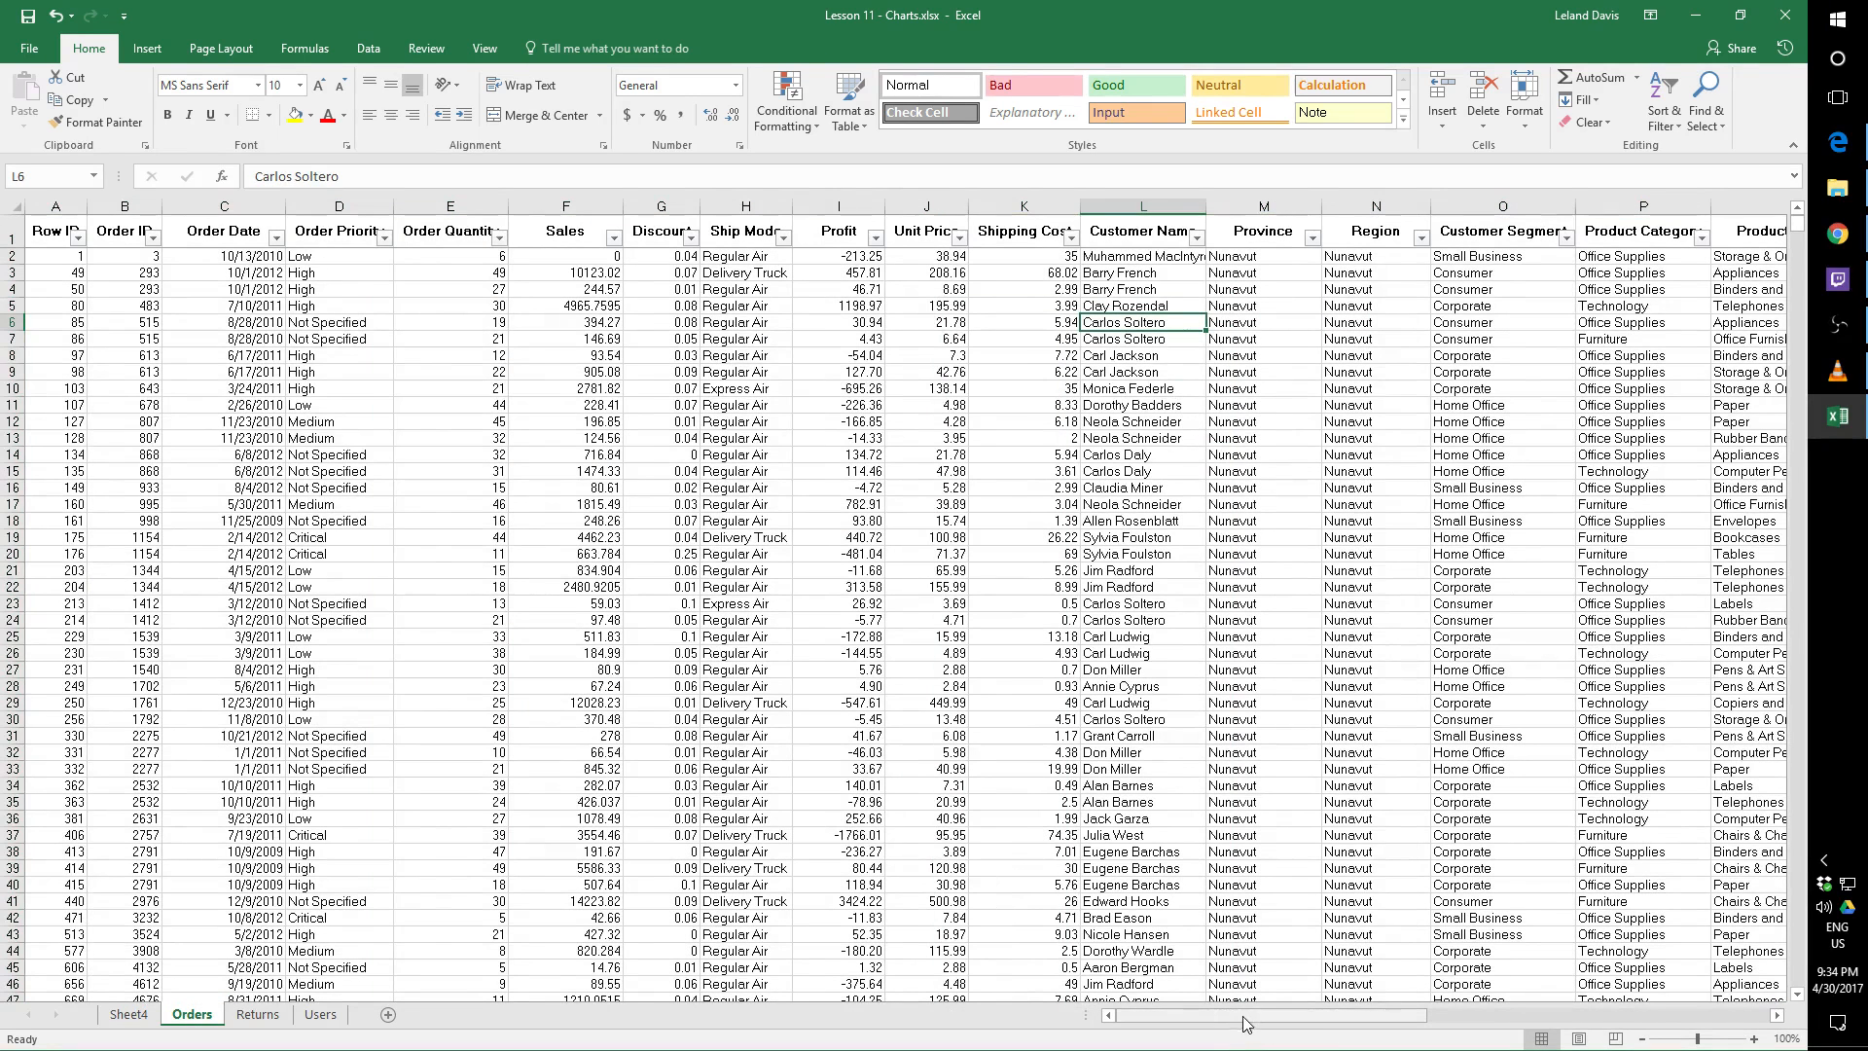
{"action": "left_click_drag", "start_coordinate": [1247, 1022], "coordinate": [1446, 1023]}
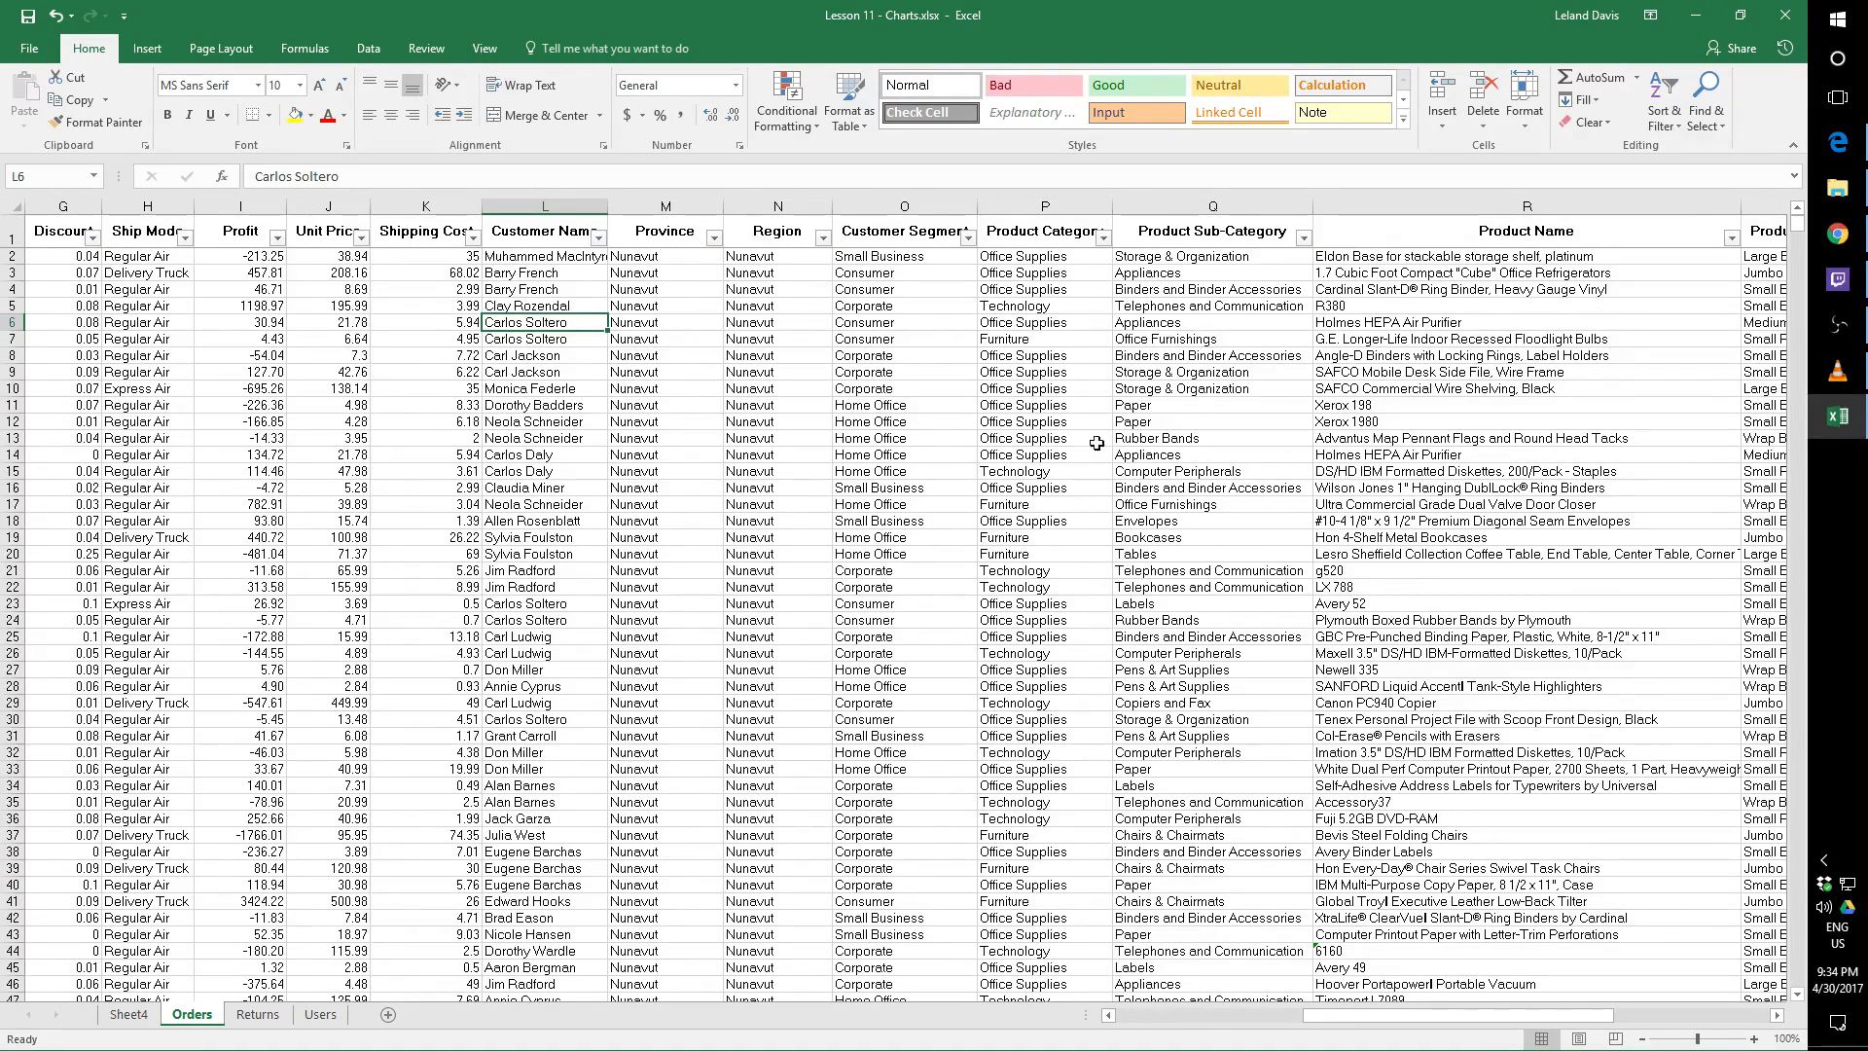
{"action": "left_click", "coordinate": [129, 1014]}
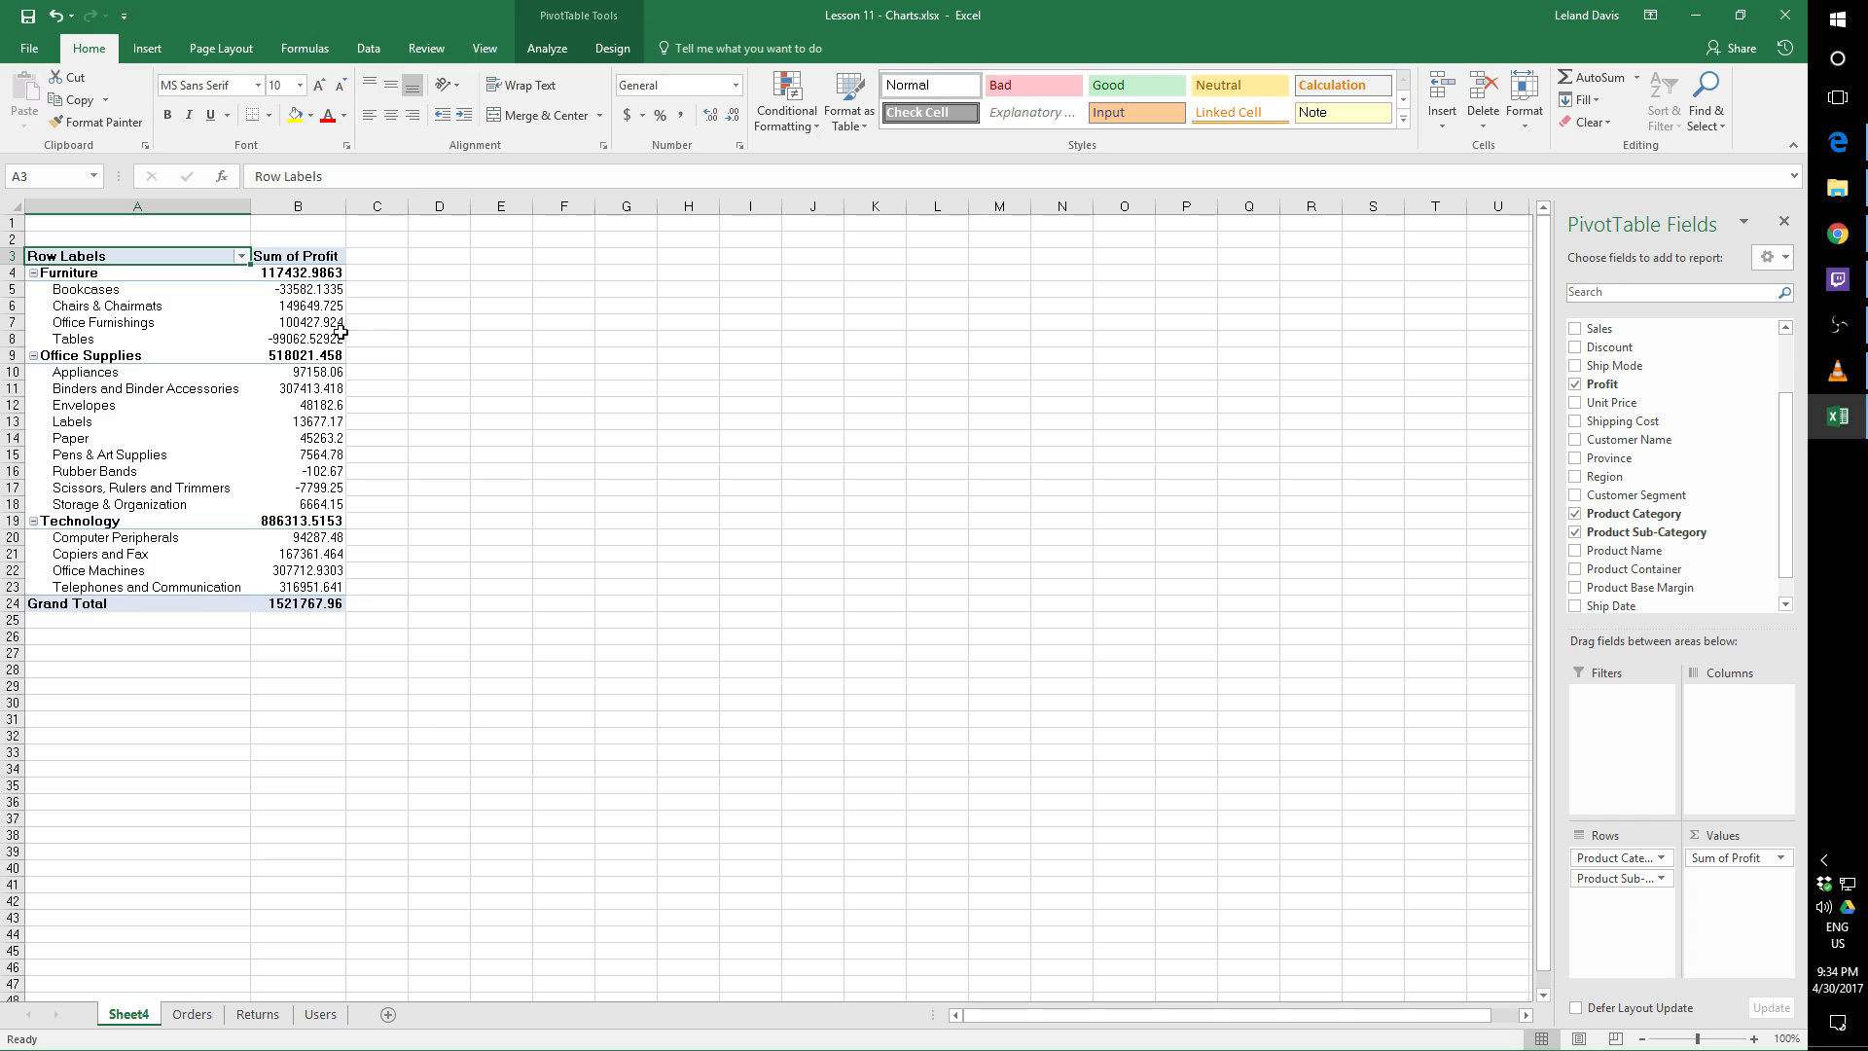
{"action": "left_click", "coordinate": [316, 291]}
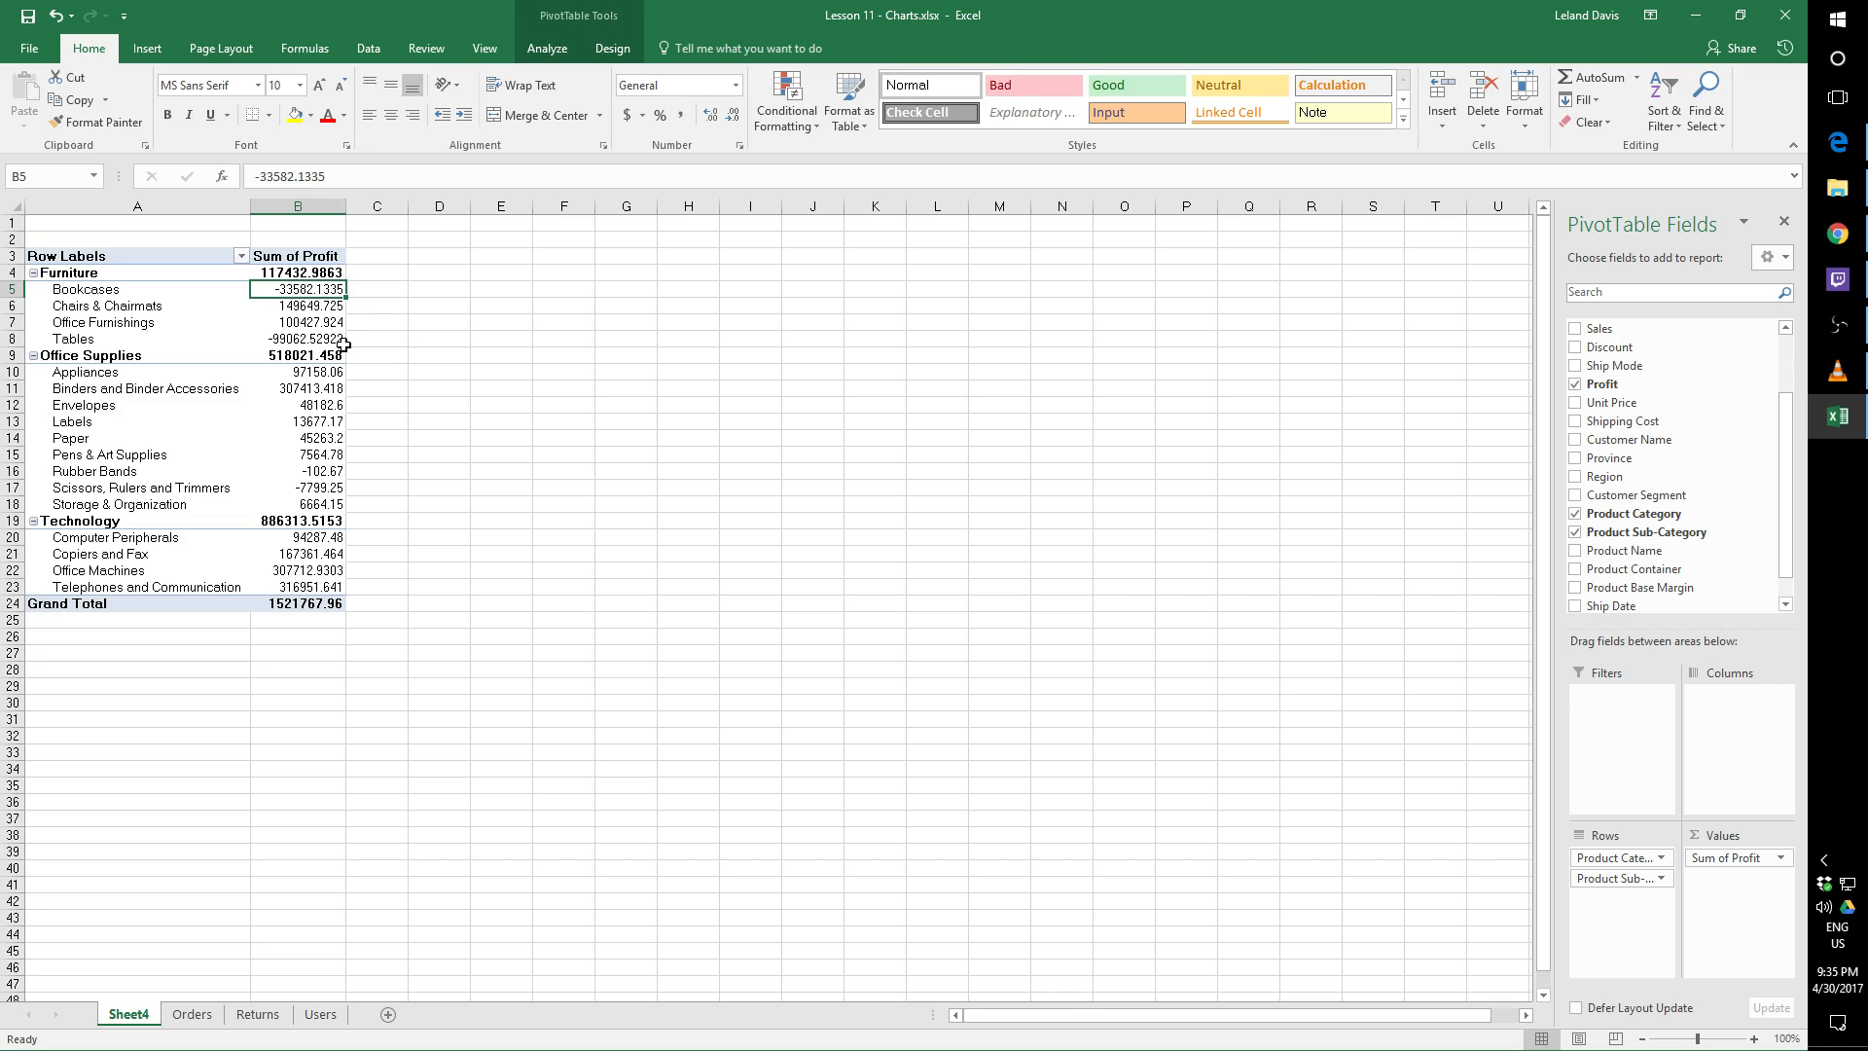
{"action": "mouse_move", "coordinate": [343, 344]}
{"action": "scroll", "coordinate": [1789, 547], "scroll_direction": "down", "scroll_amount": 1}
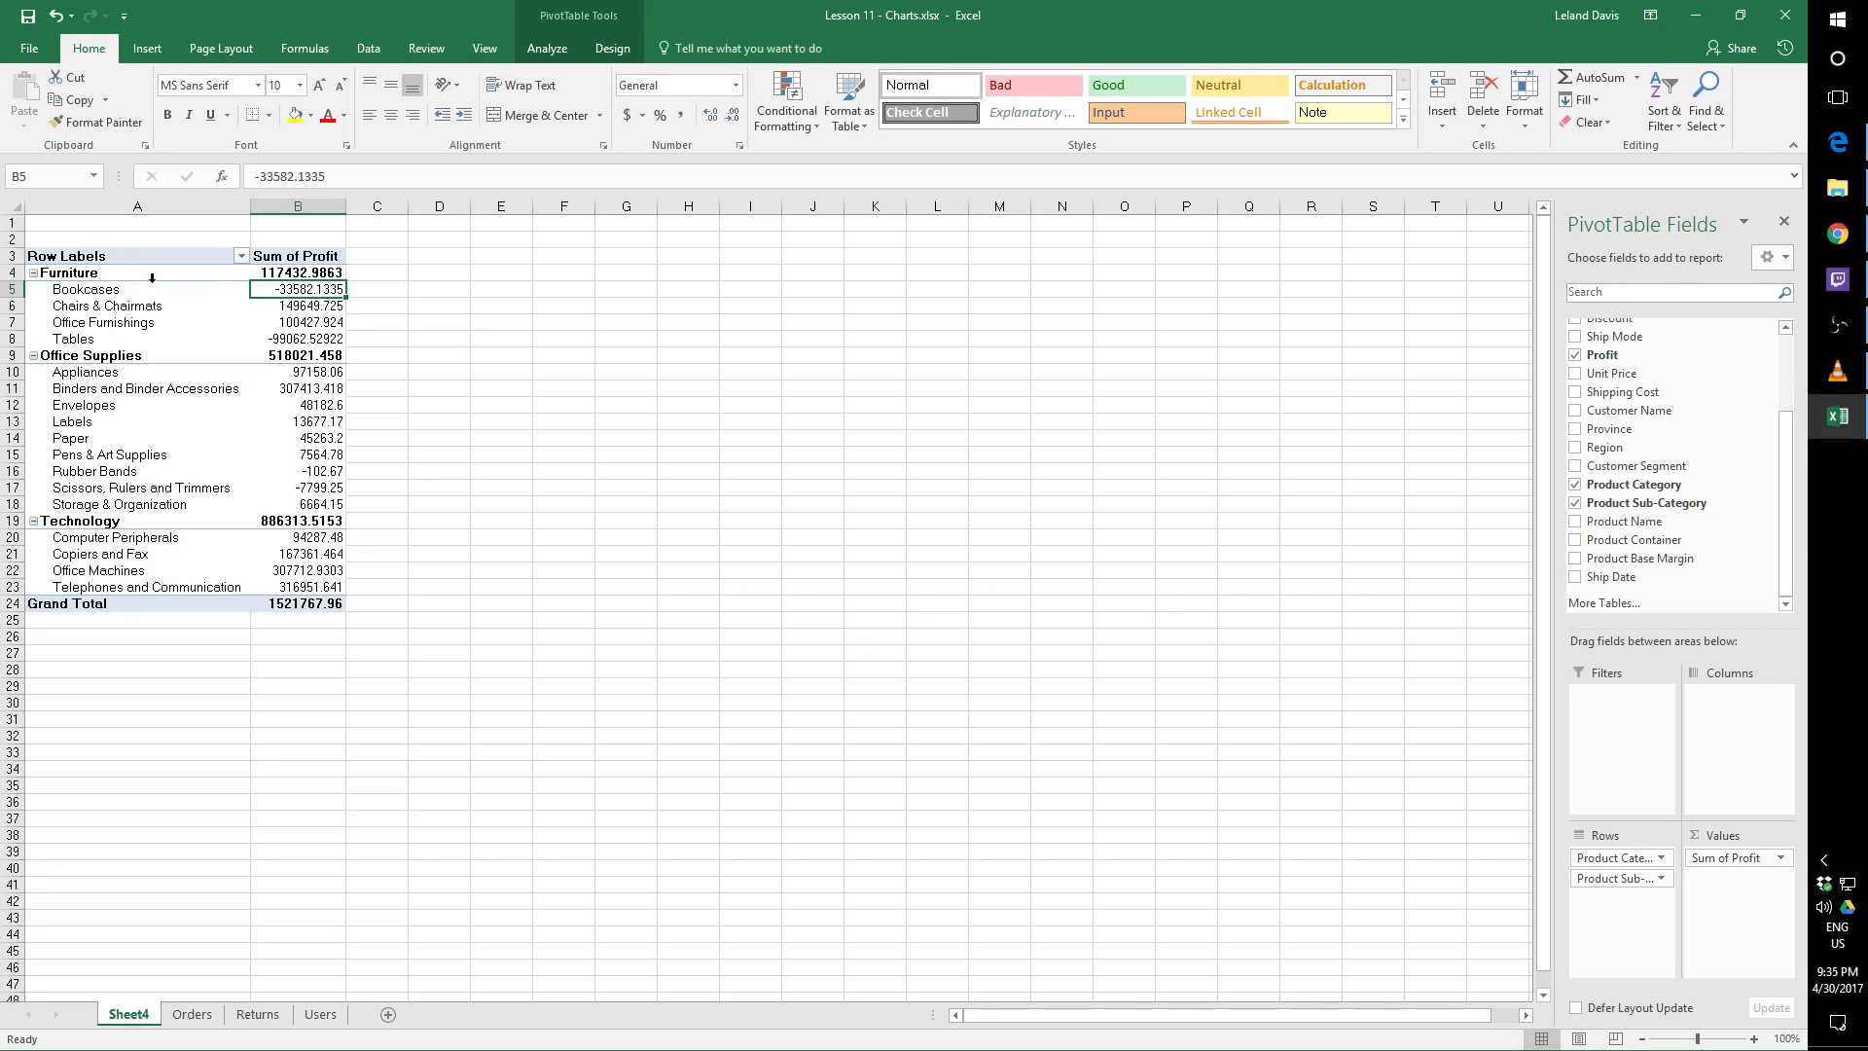
Delete the PivotTable worksheet Sheet4 from the workbook
{"action": "right_click", "coordinate": [107, 1024]}
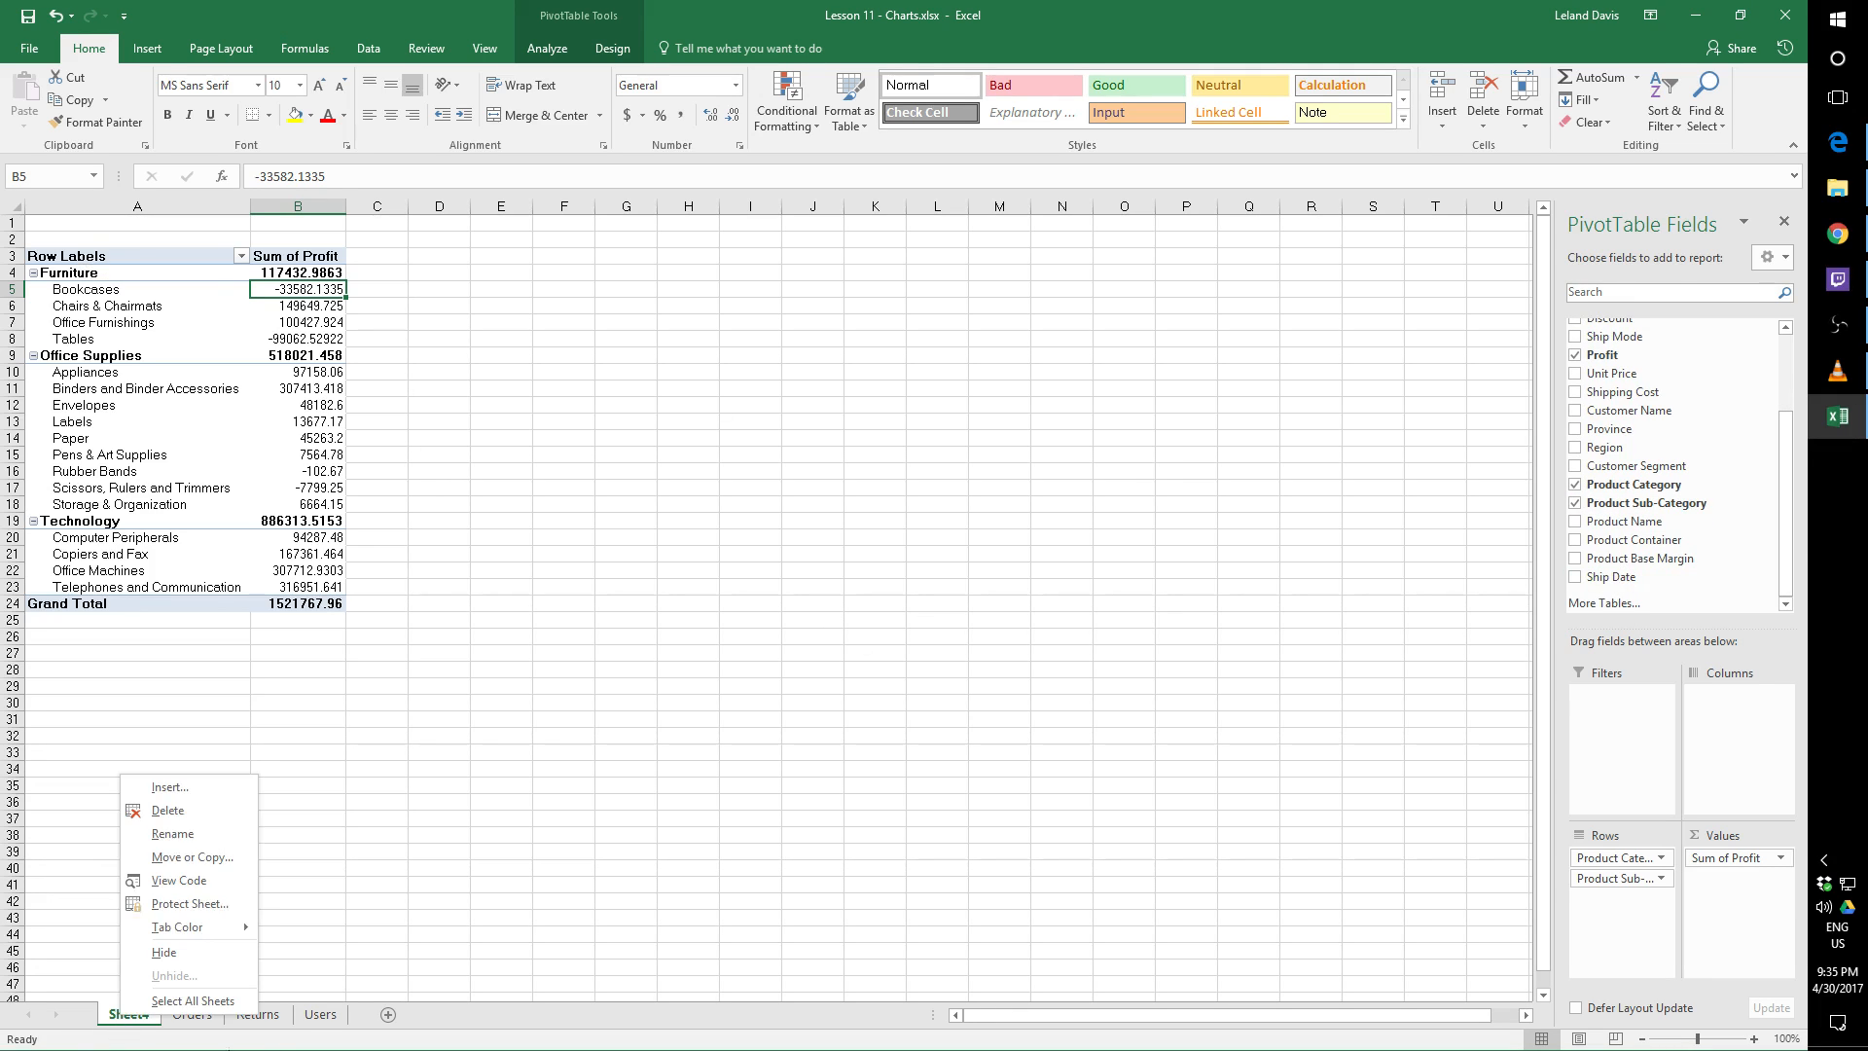
{"action": "left_click", "coordinate": [221, 825]}
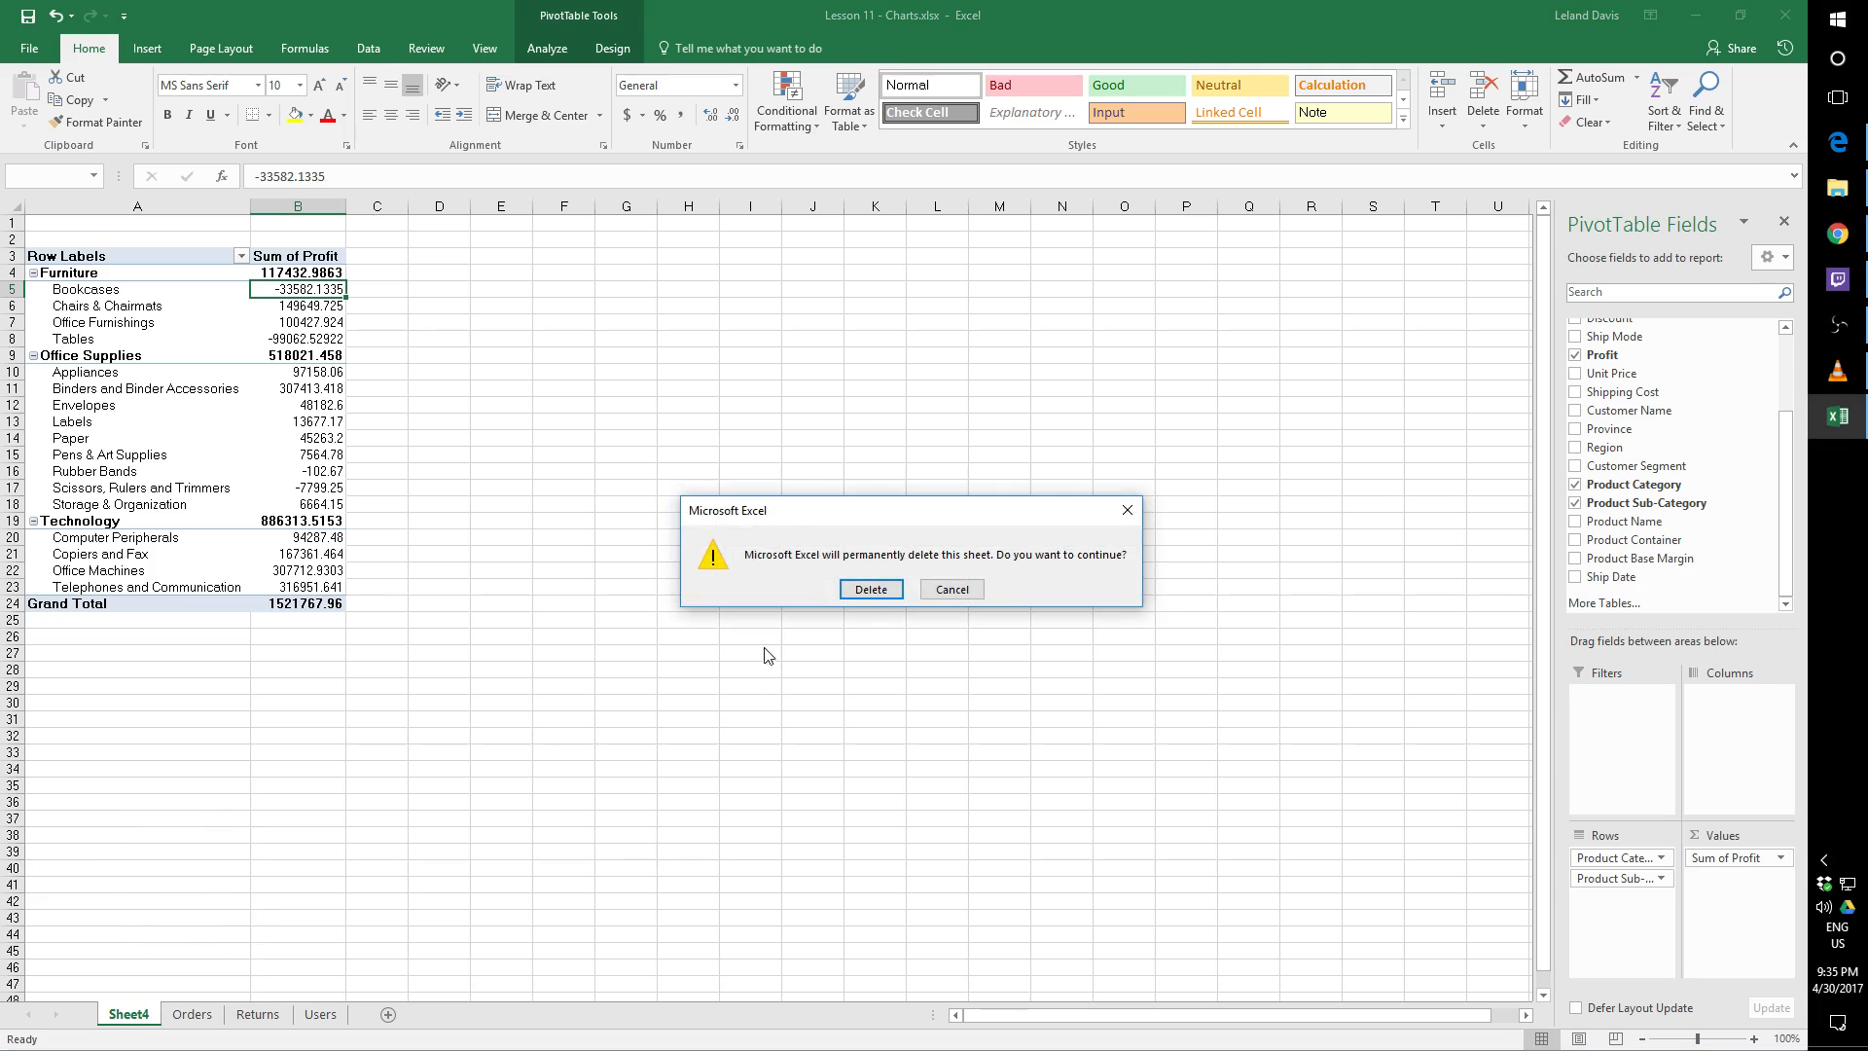
{"action": "left_click", "coordinate": [876, 602]}
Open the recommended PivotTables for the Orders data and preview sales by region, profit by order priority and profit by ship mode
{"action": "left_click", "coordinate": [444, 359]}
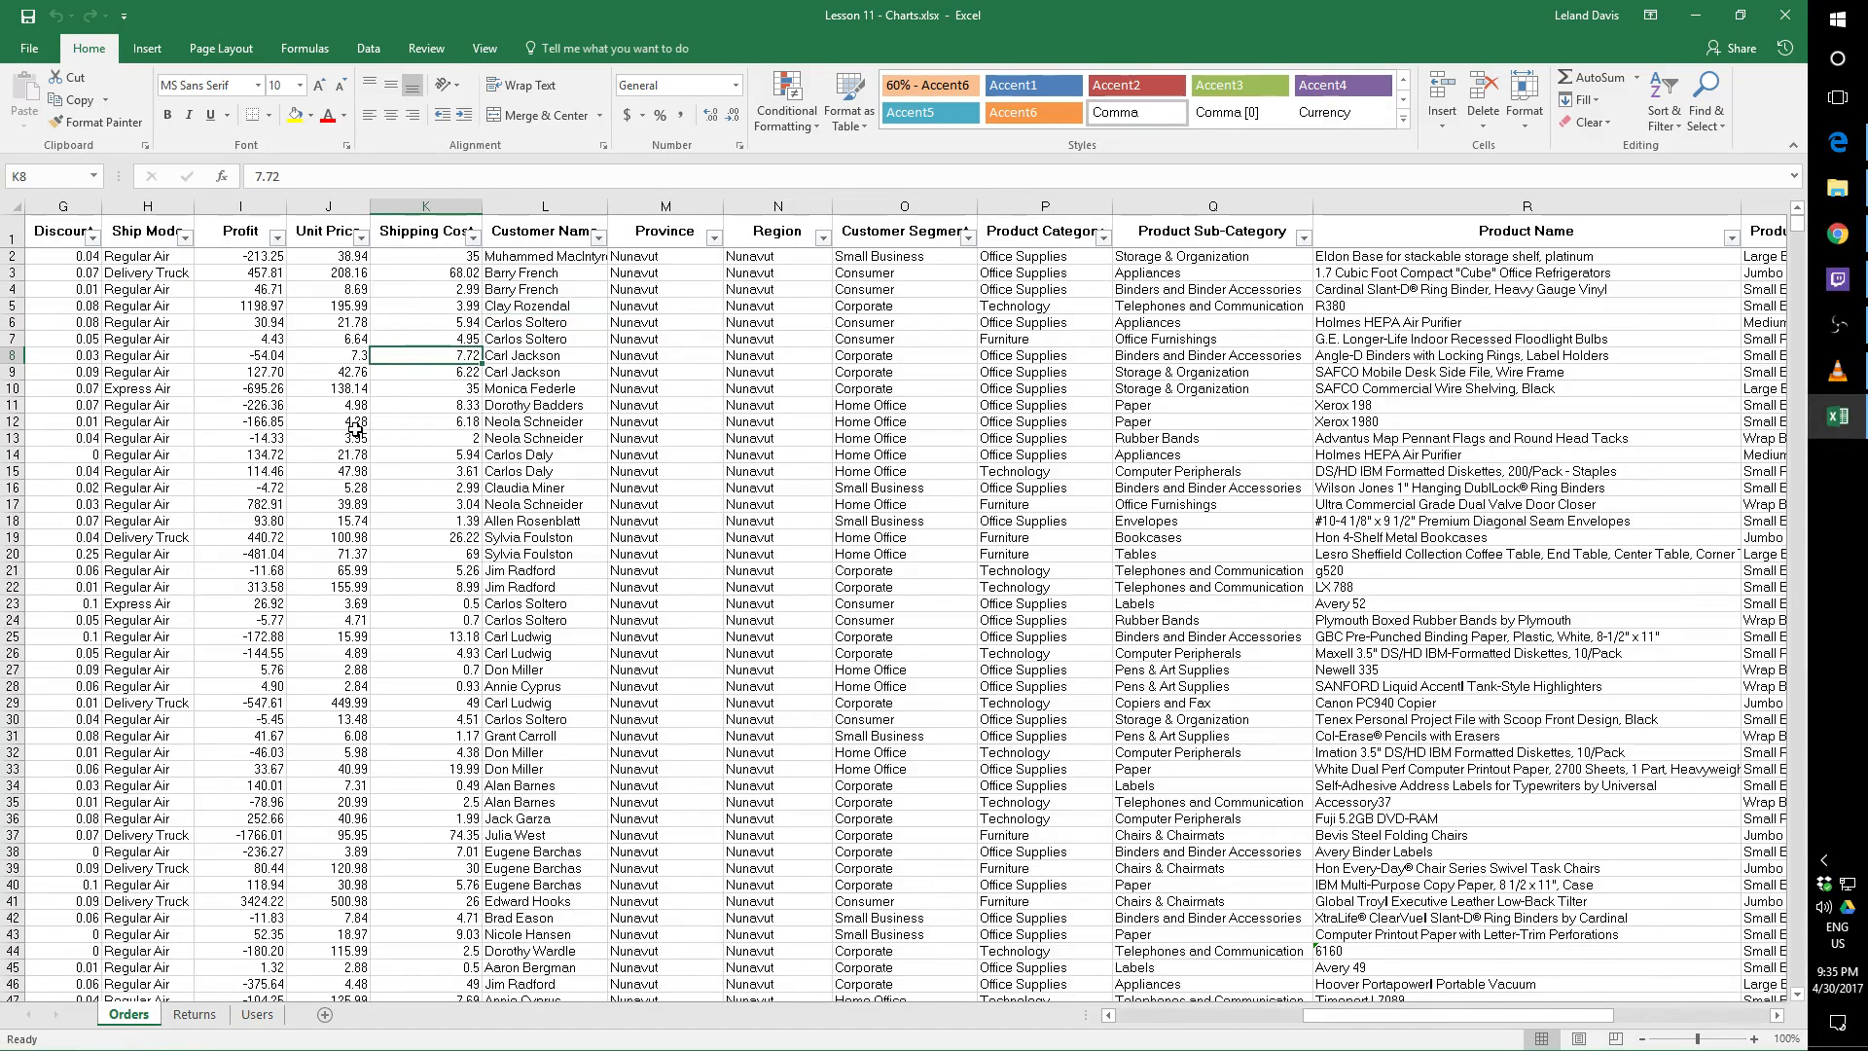
{"action": "left_click", "coordinate": [167, 52]}
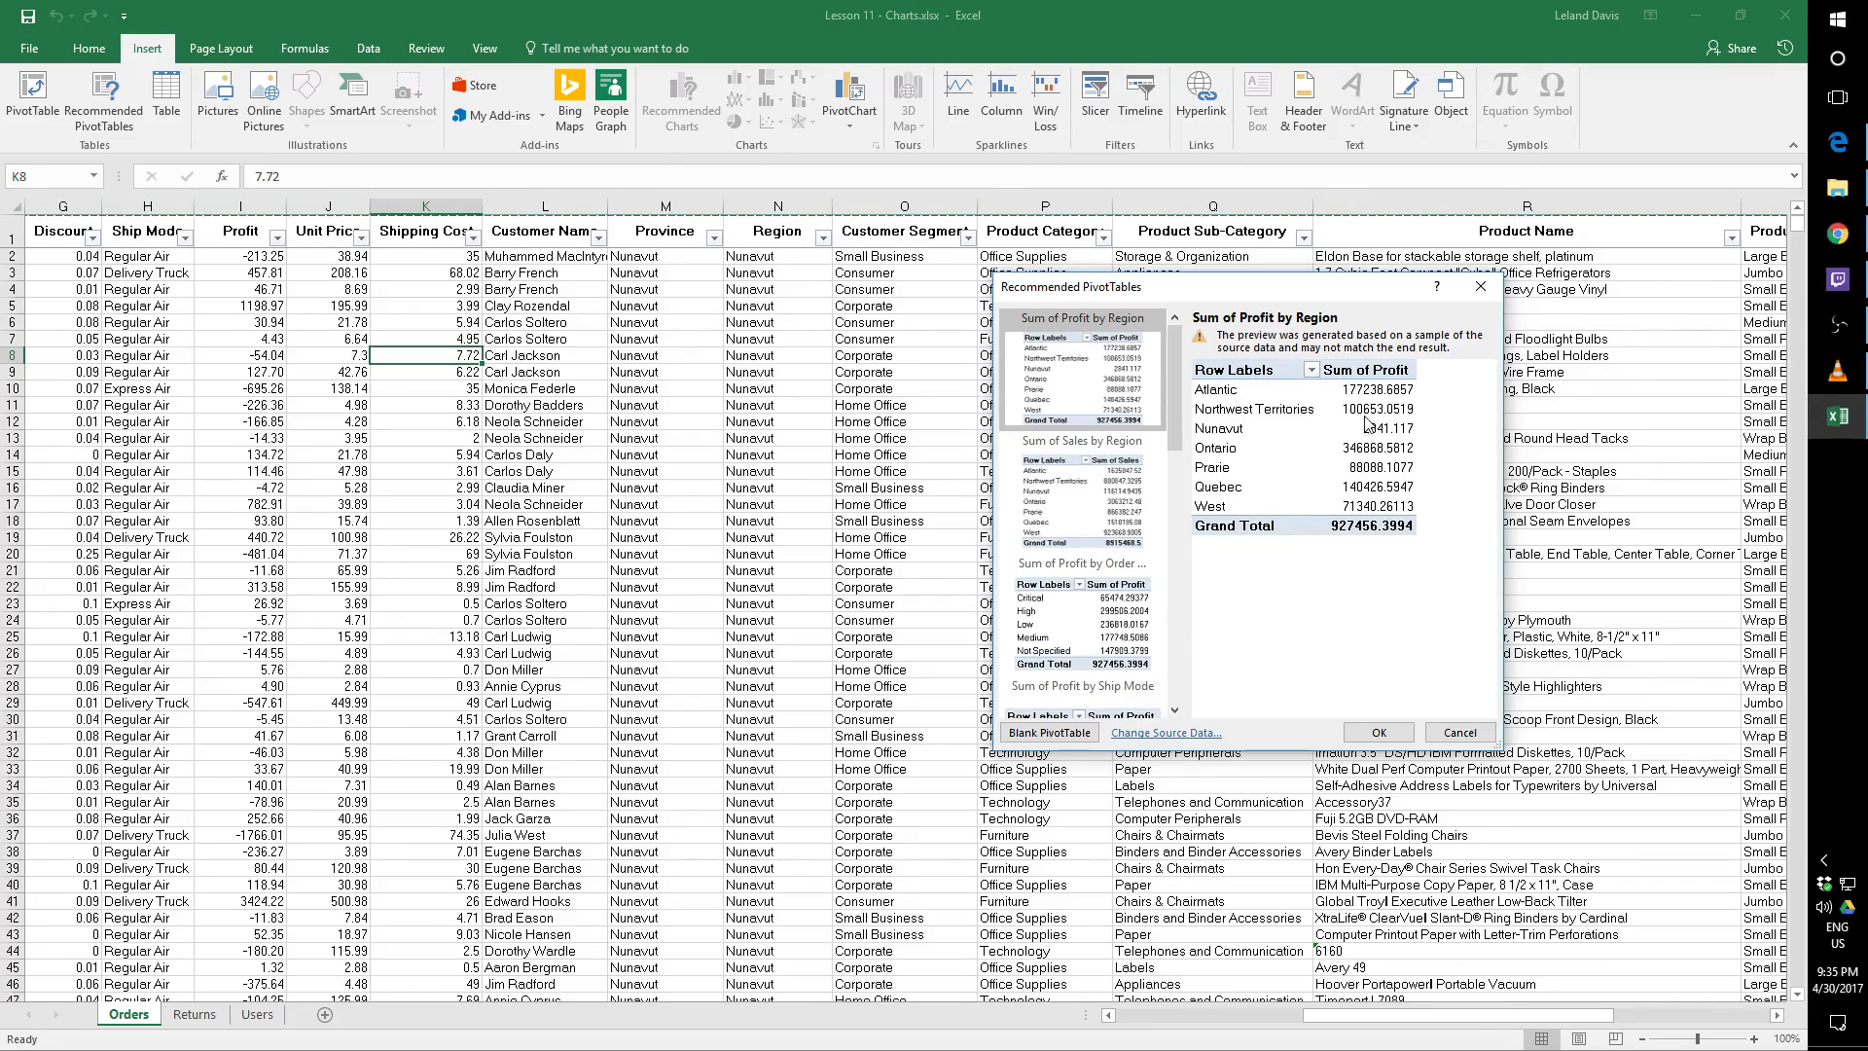
{"action": "key", "text": "Down"}
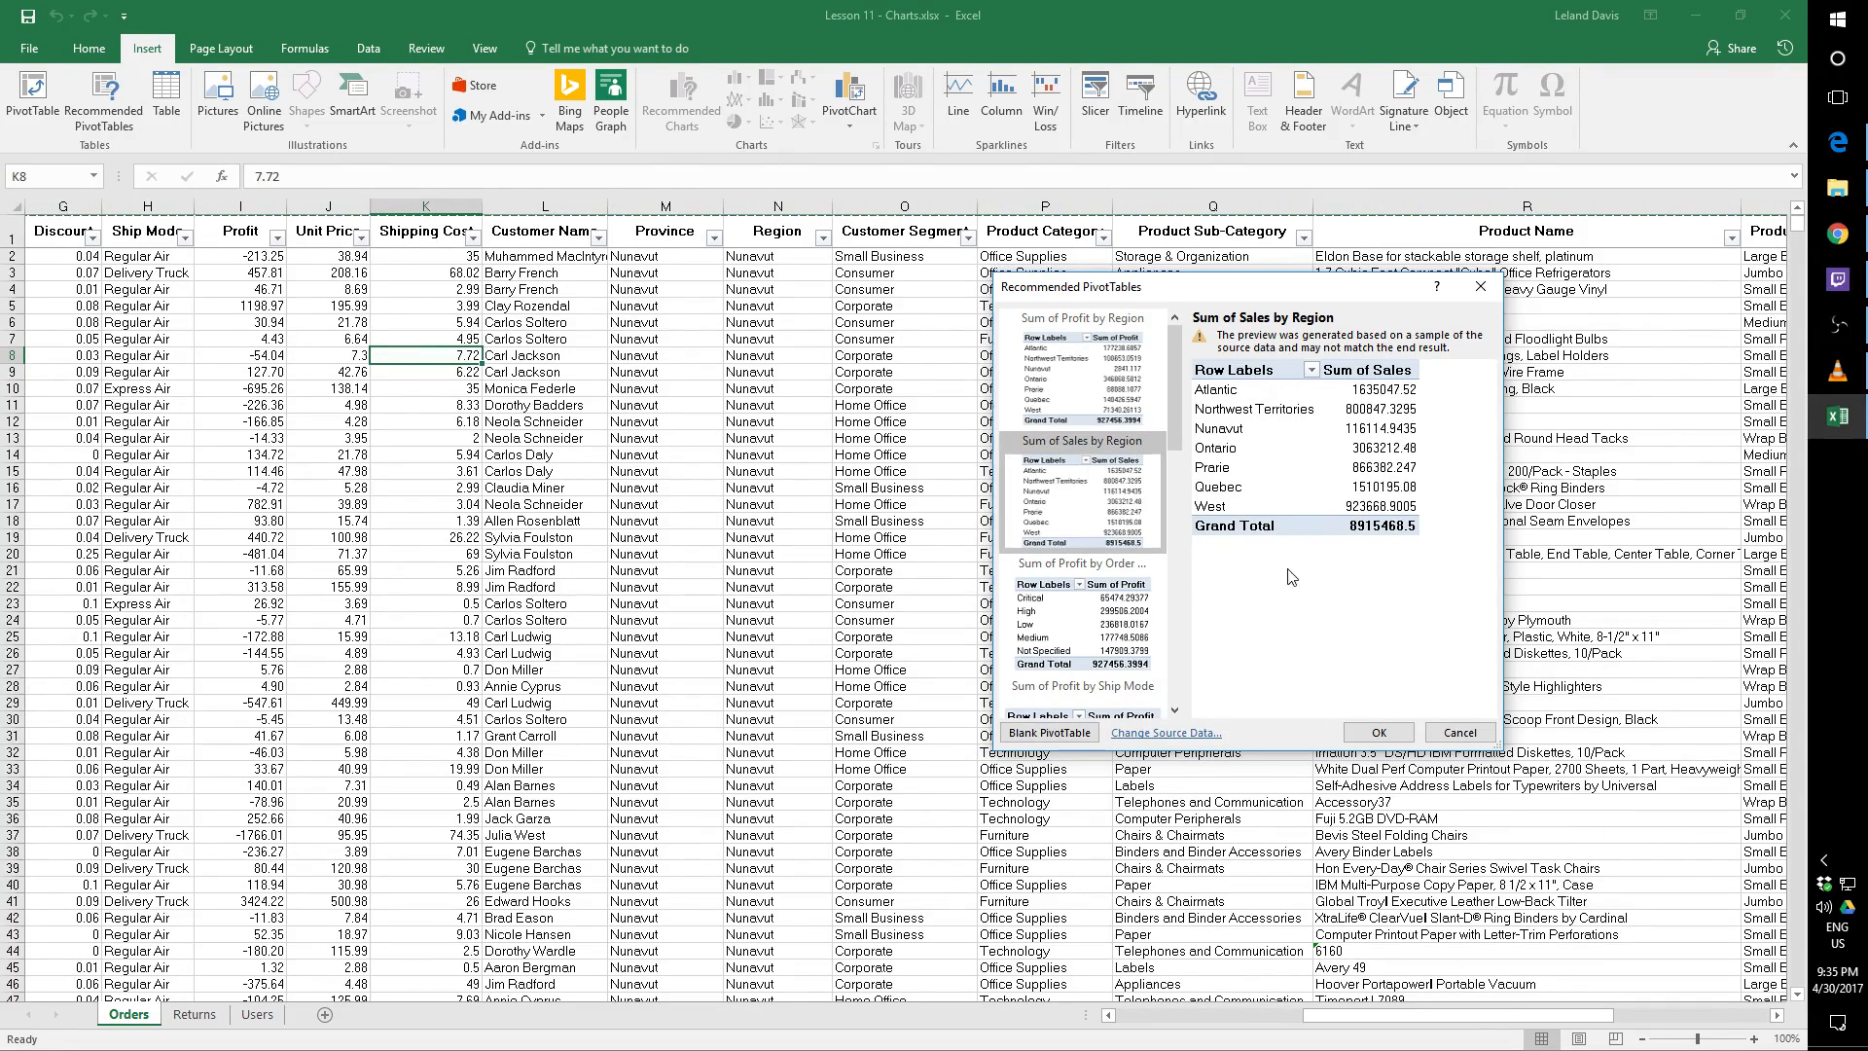
{"action": "key", "text": "Down"}
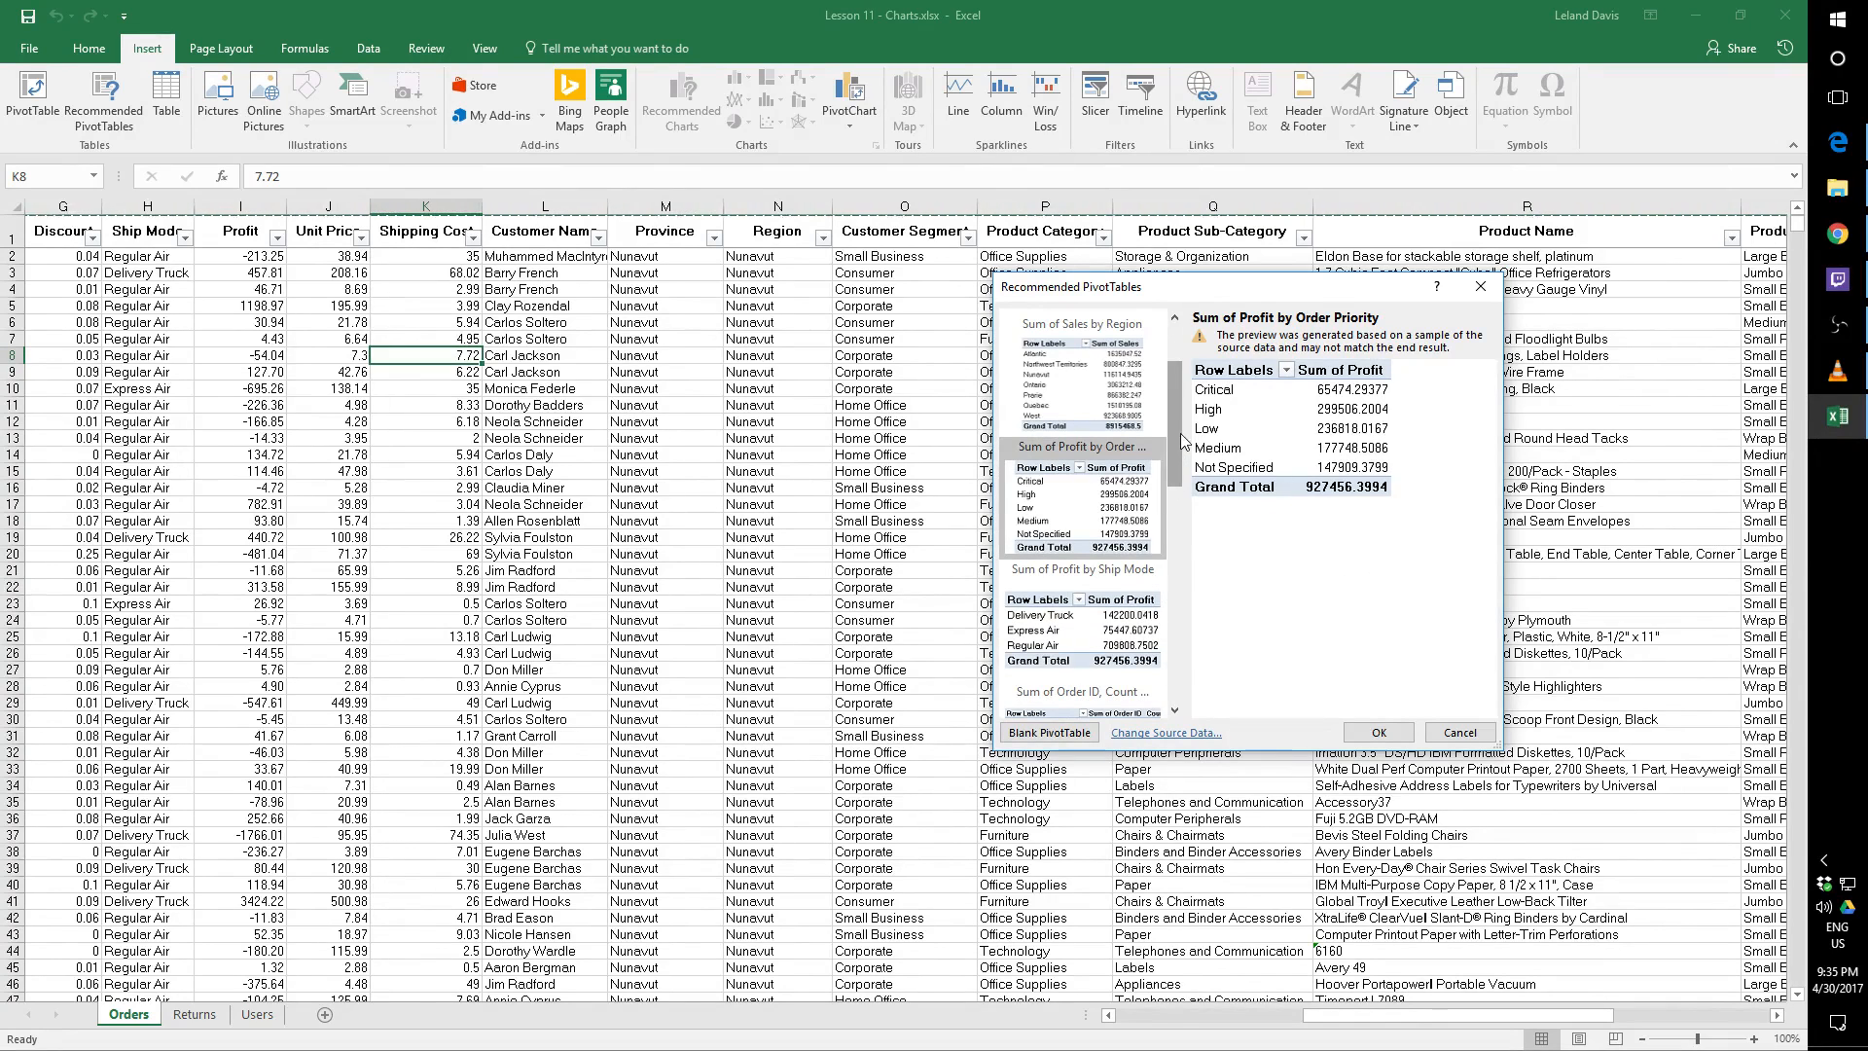
{"action": "scroll", "coordinate": [1179, 442], "scroll_direction": "down", "scroll_amount": 1}
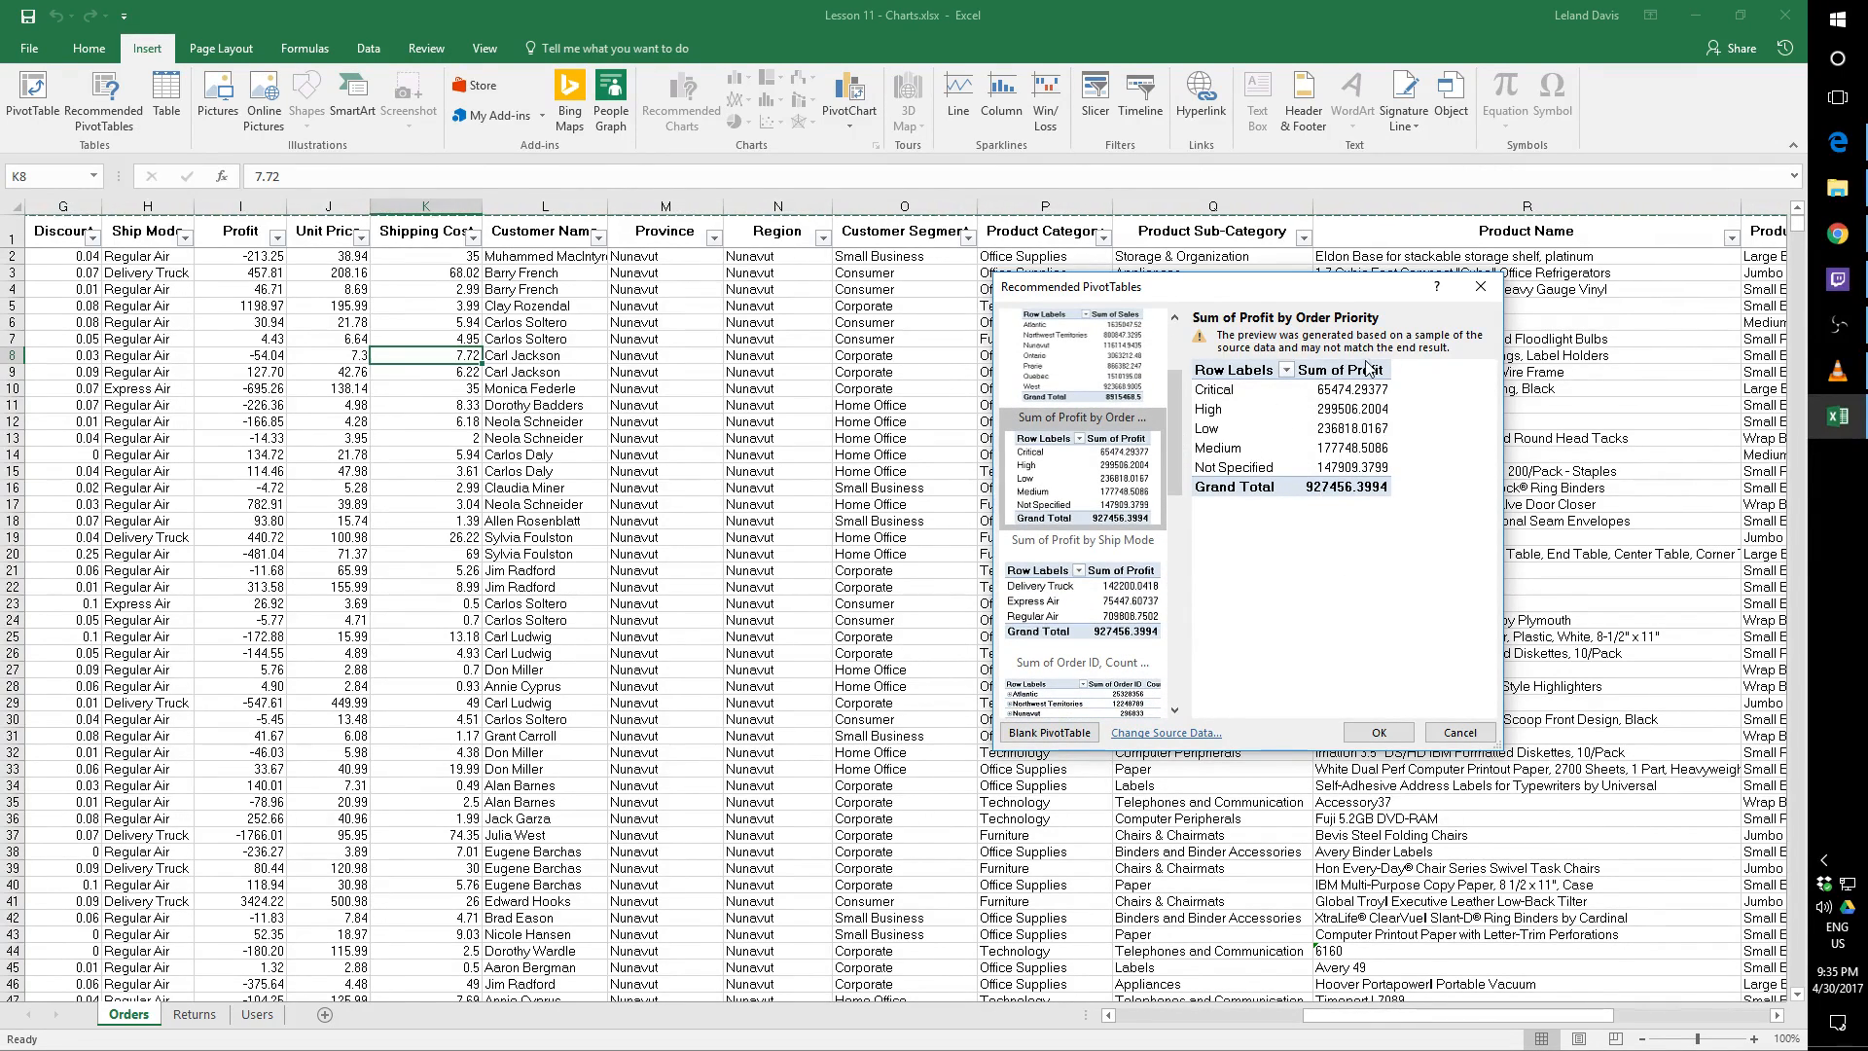
{"action": "key", "text": "Down"}
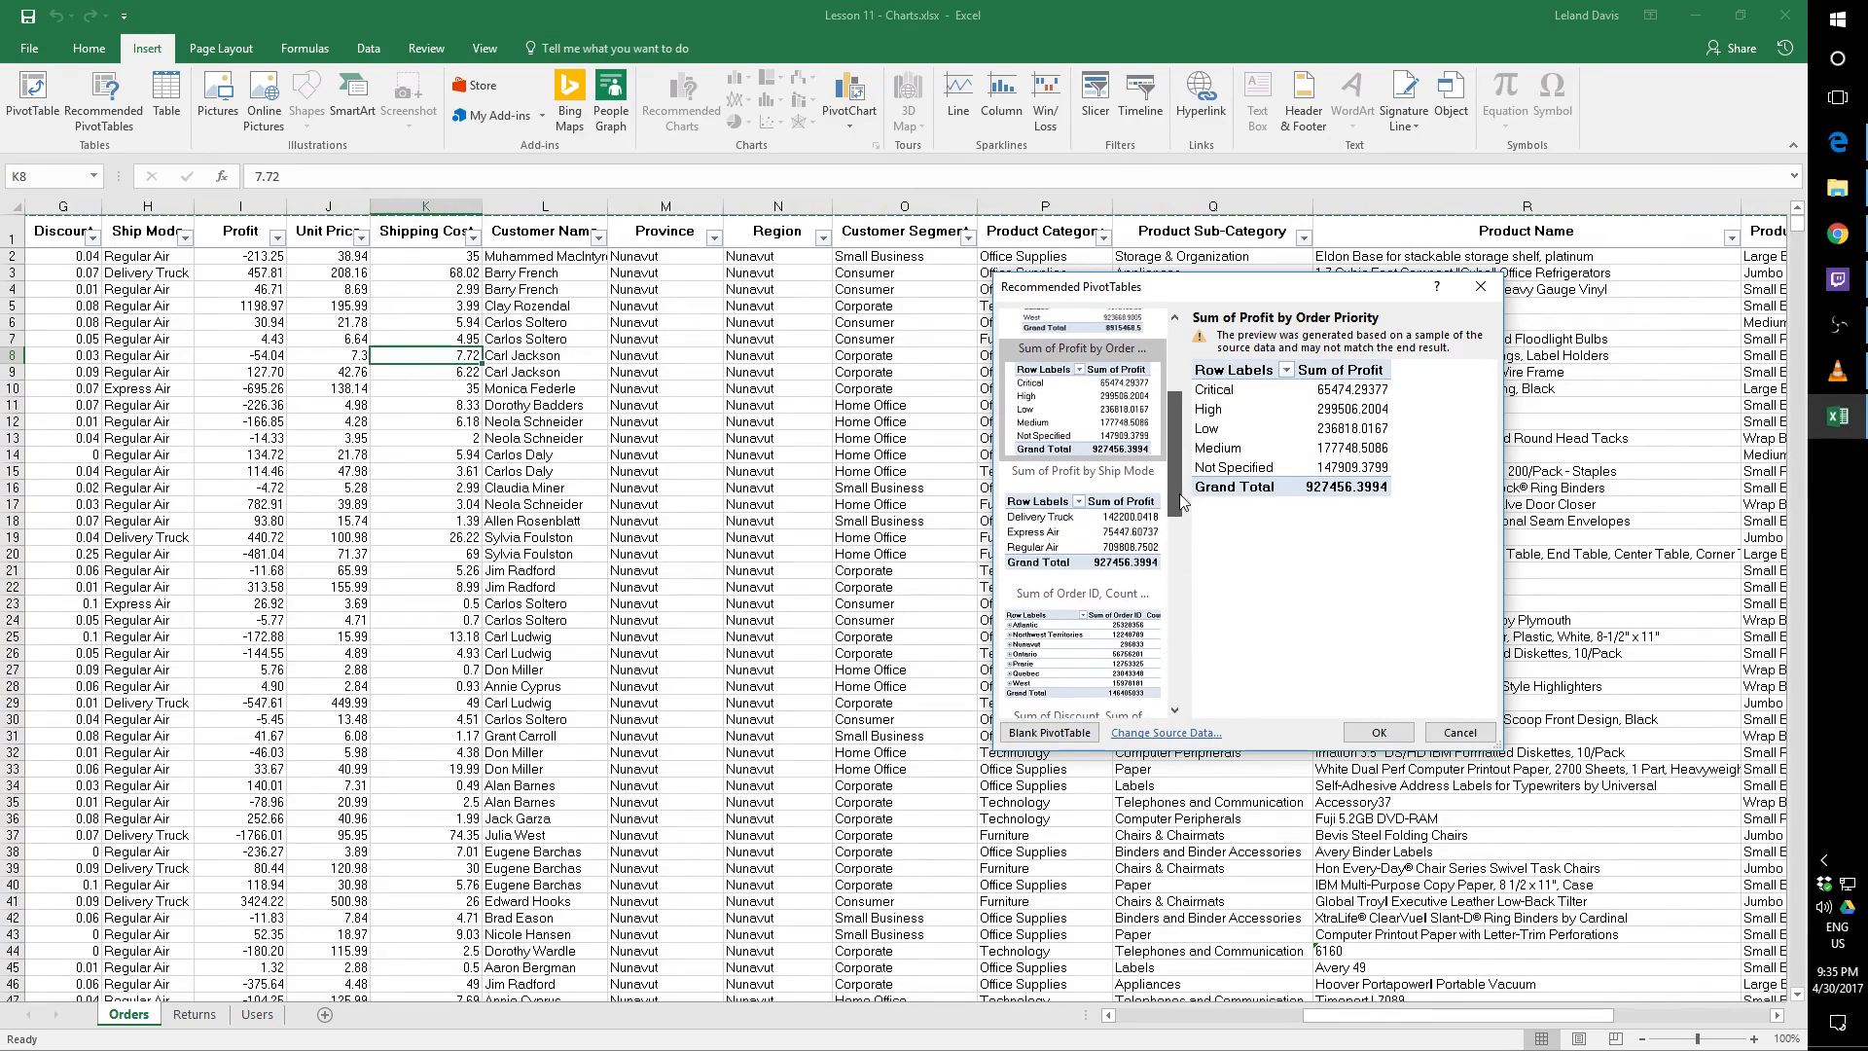
{"action": "scroll", "coordinate": [1178, 465], "scroll_direction": "down", "scroll_amount": 3}
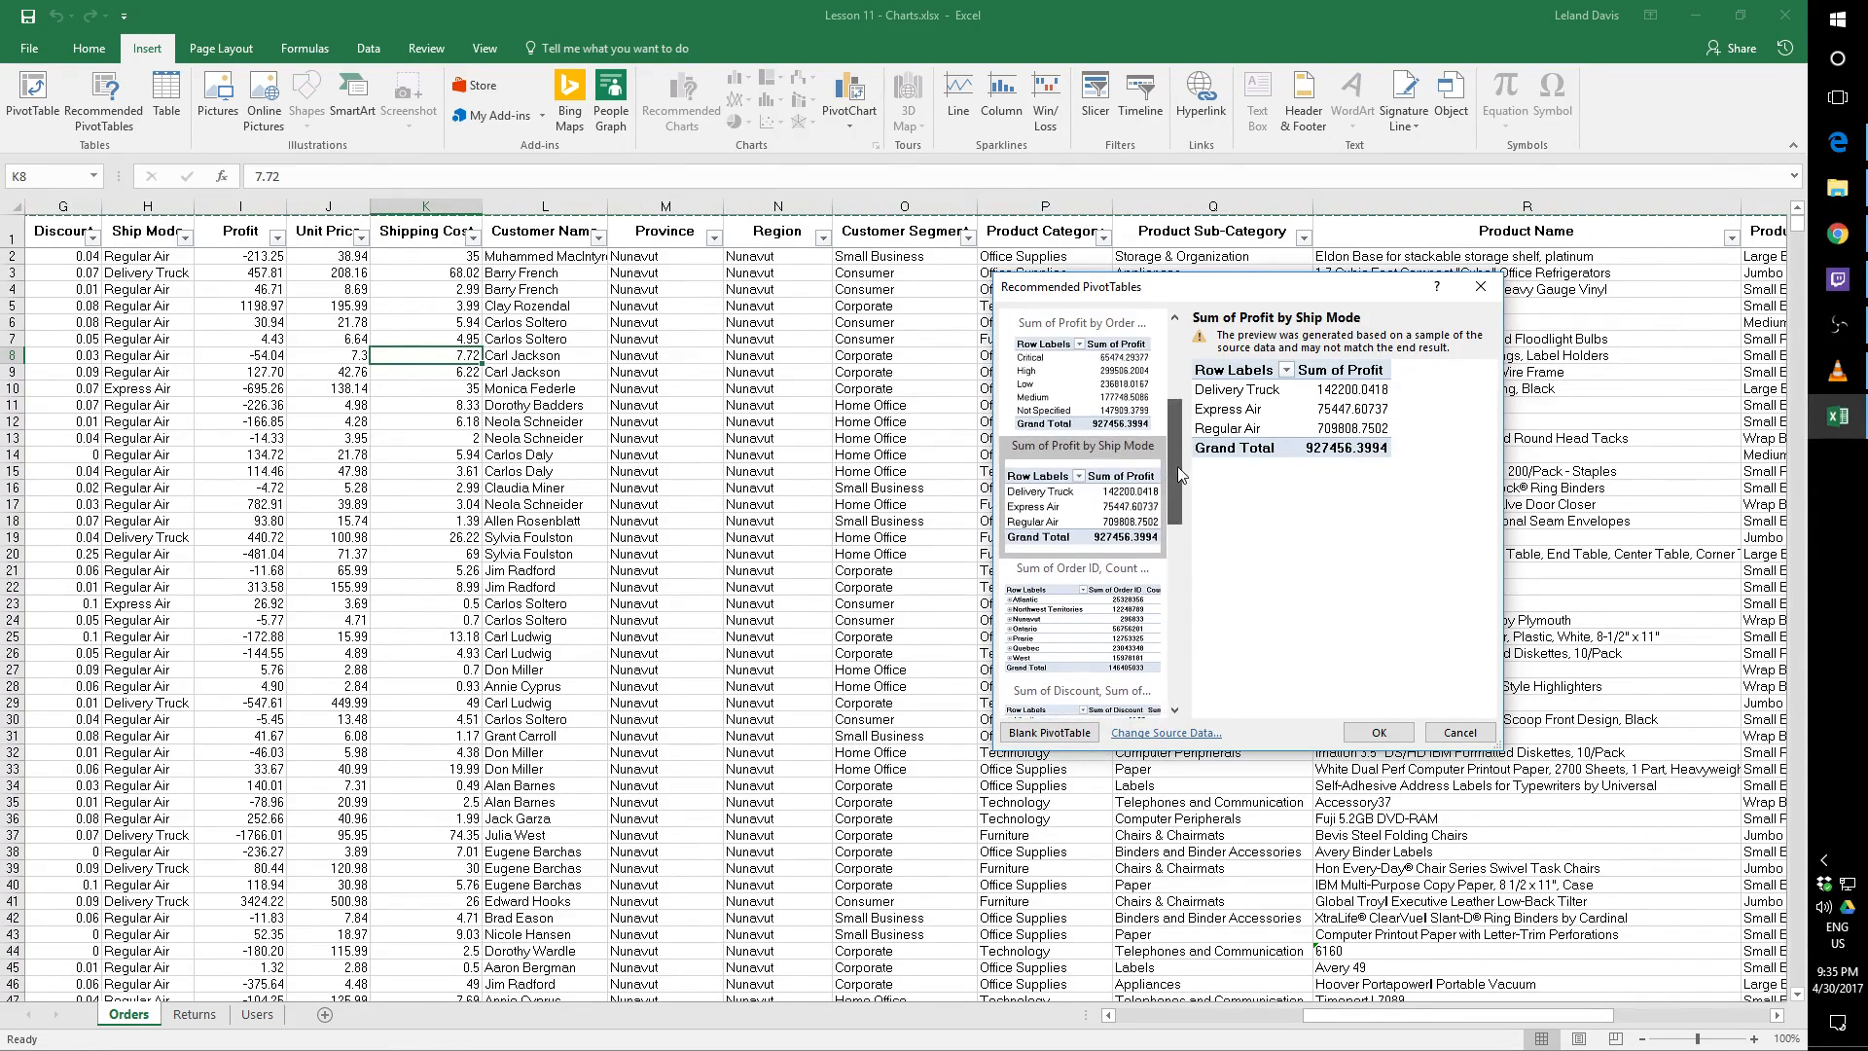
Preview the recommended PivotTable of order ID, row ID count and sales by region at full width, and dismiss the recommendations
{"action": "left_click", "coordinate": [1127, 486]}
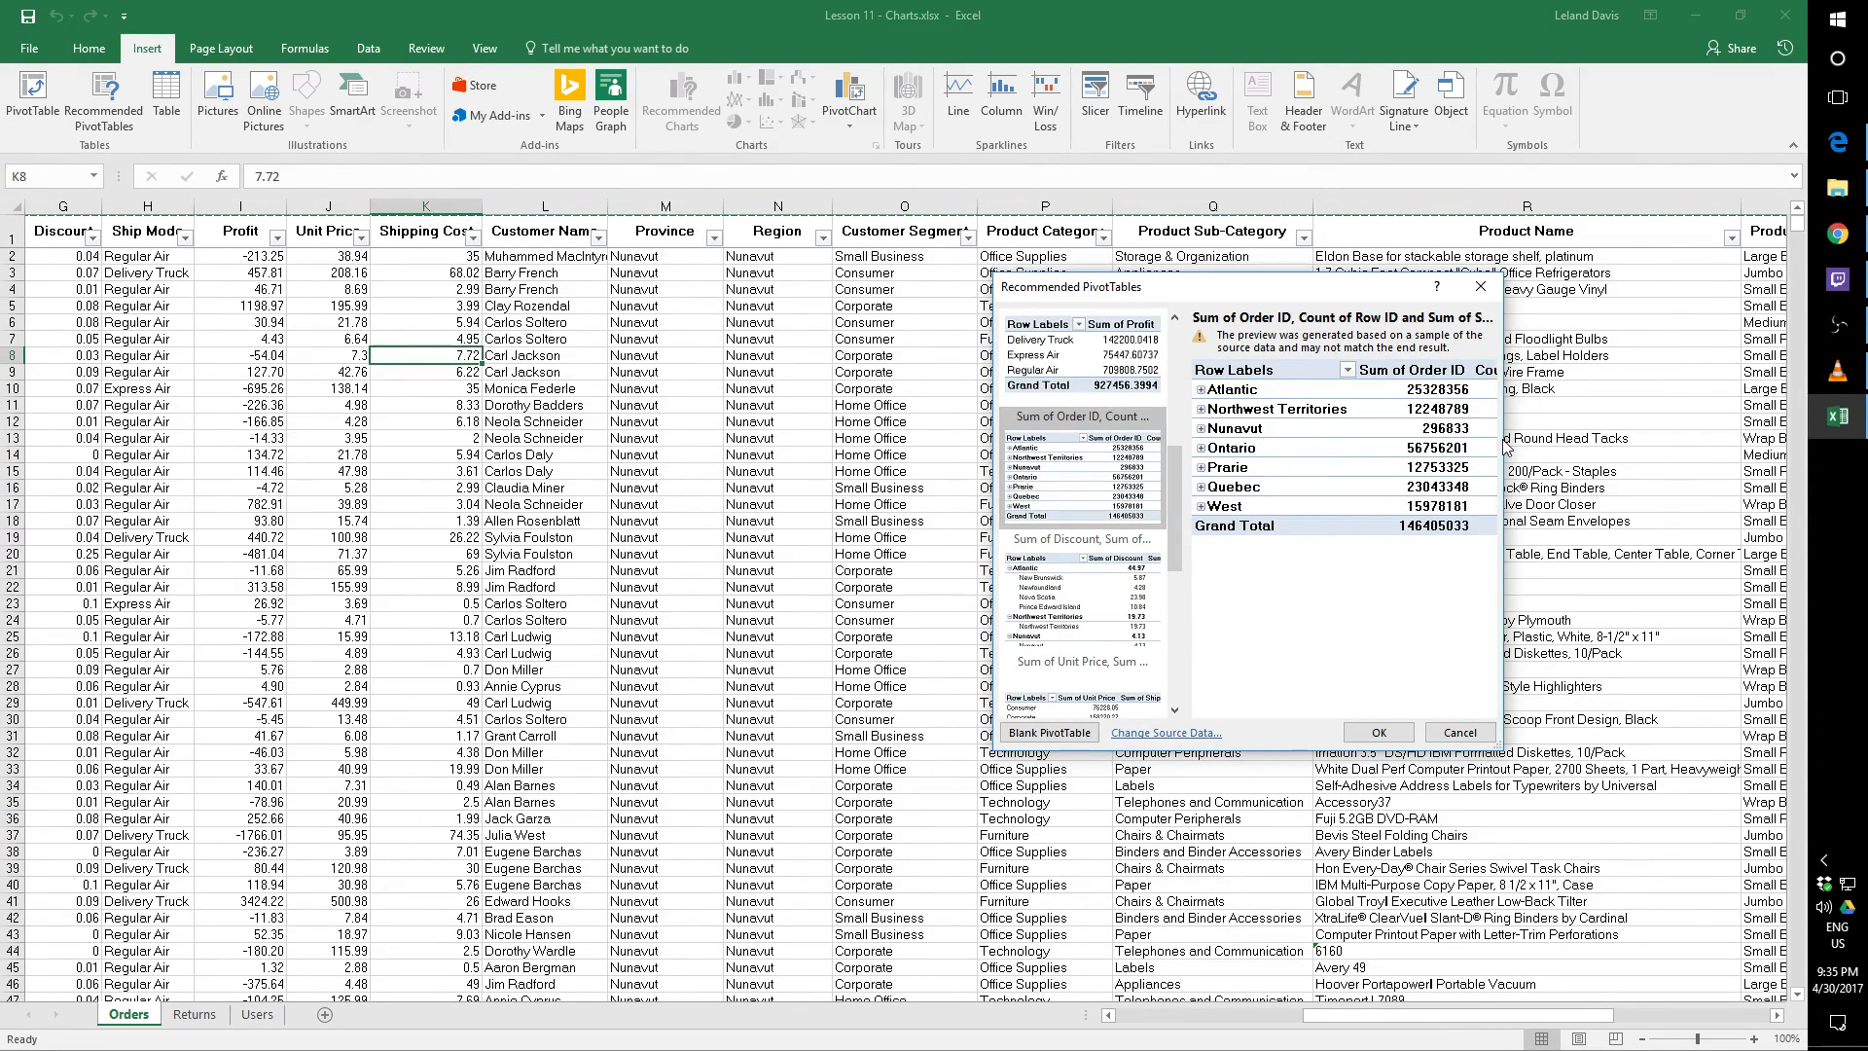
{"action": "left_click_drag", "start_coordinate": [1505, 447], "coordinate": [1716, 448]}
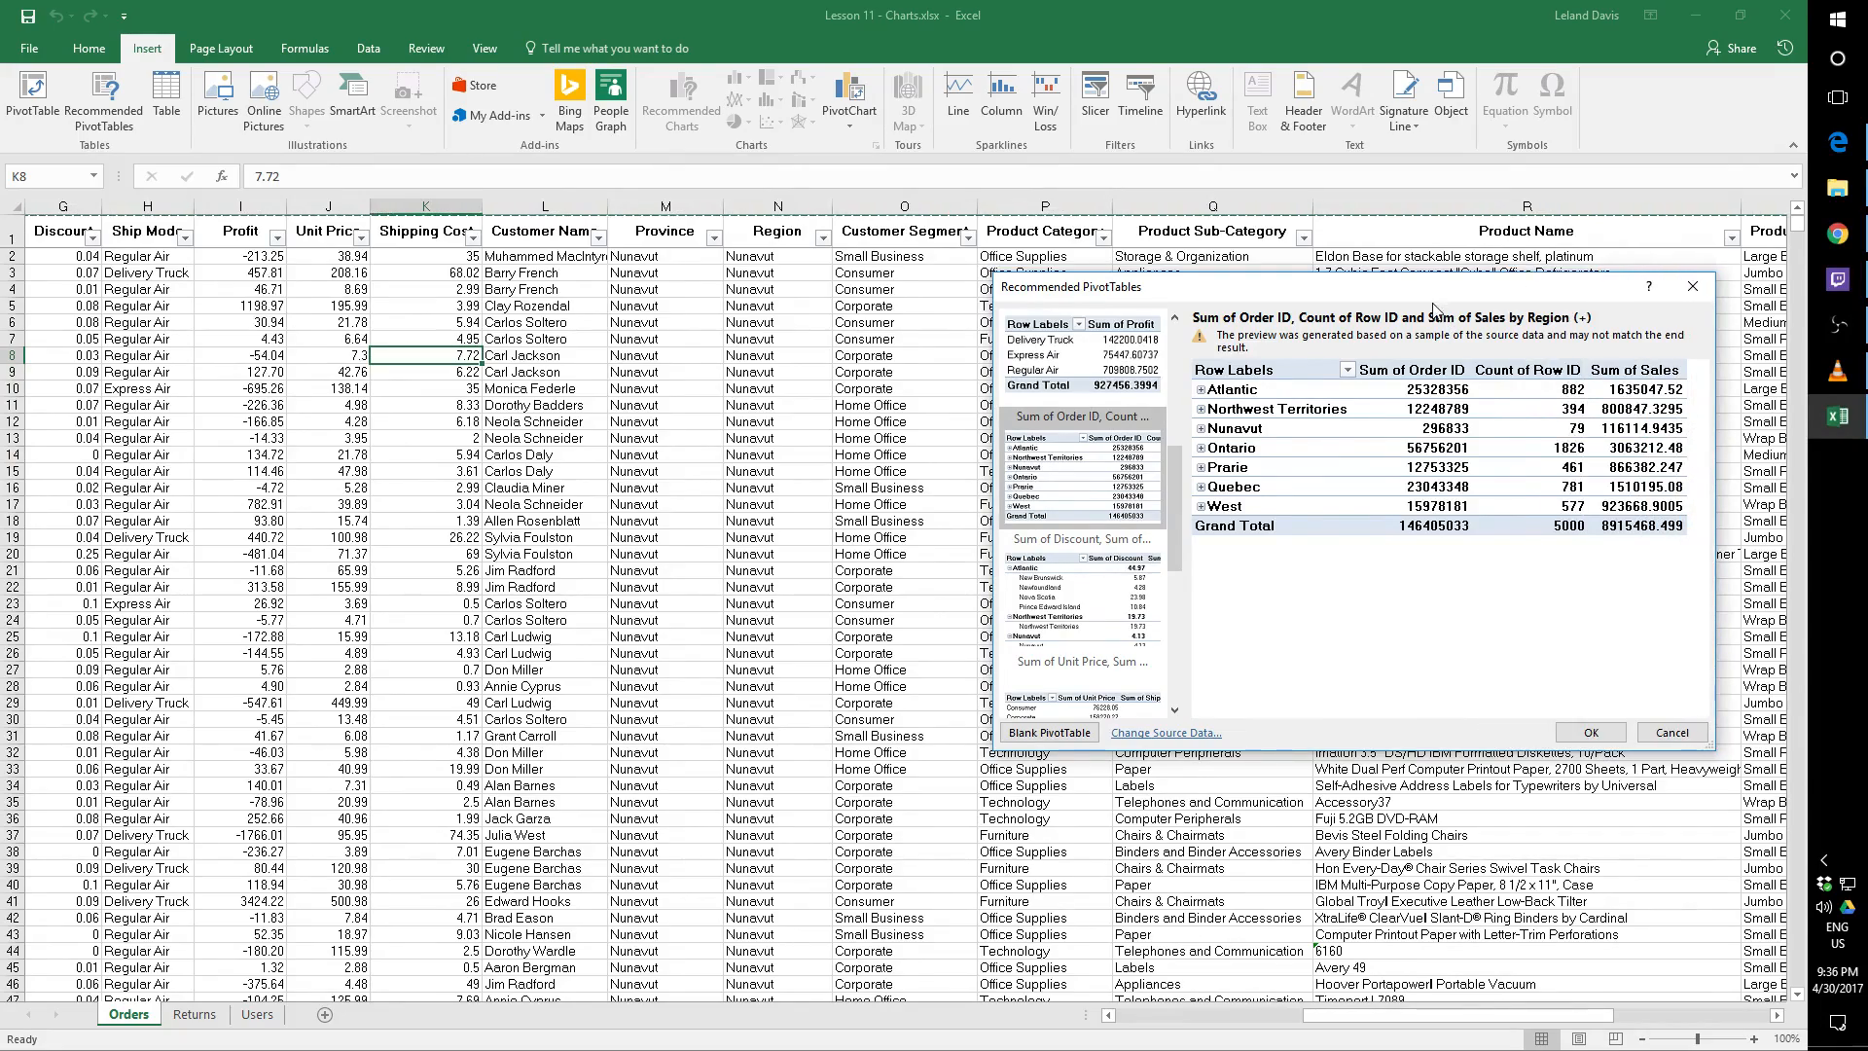
{"action": "left_click_drag", "start_coordinate": [1433, 310], "coordinate": [1012, 329]}
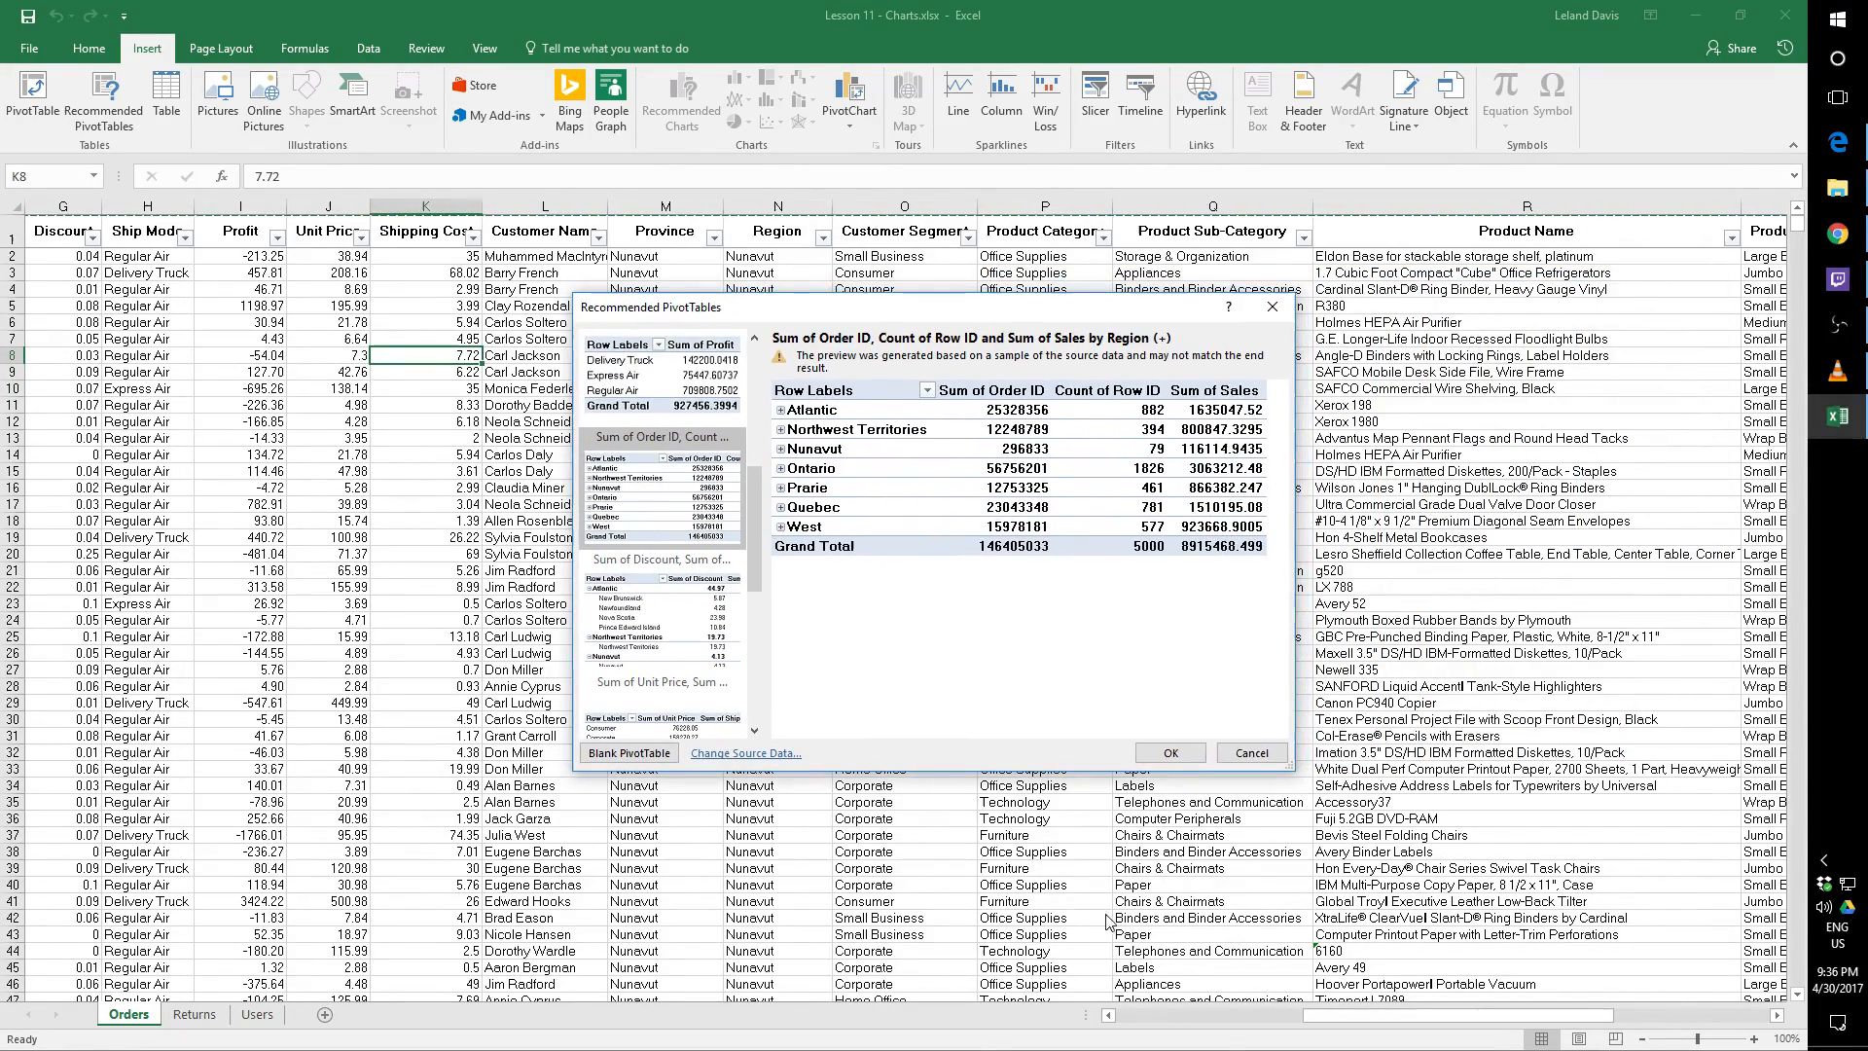
{"action": "left_click", "coordinate": [1253, 753]}
{"action": "left_click_drag", "start_coordinate": [1469, 1018], "coordinate": [1252, 1029]}
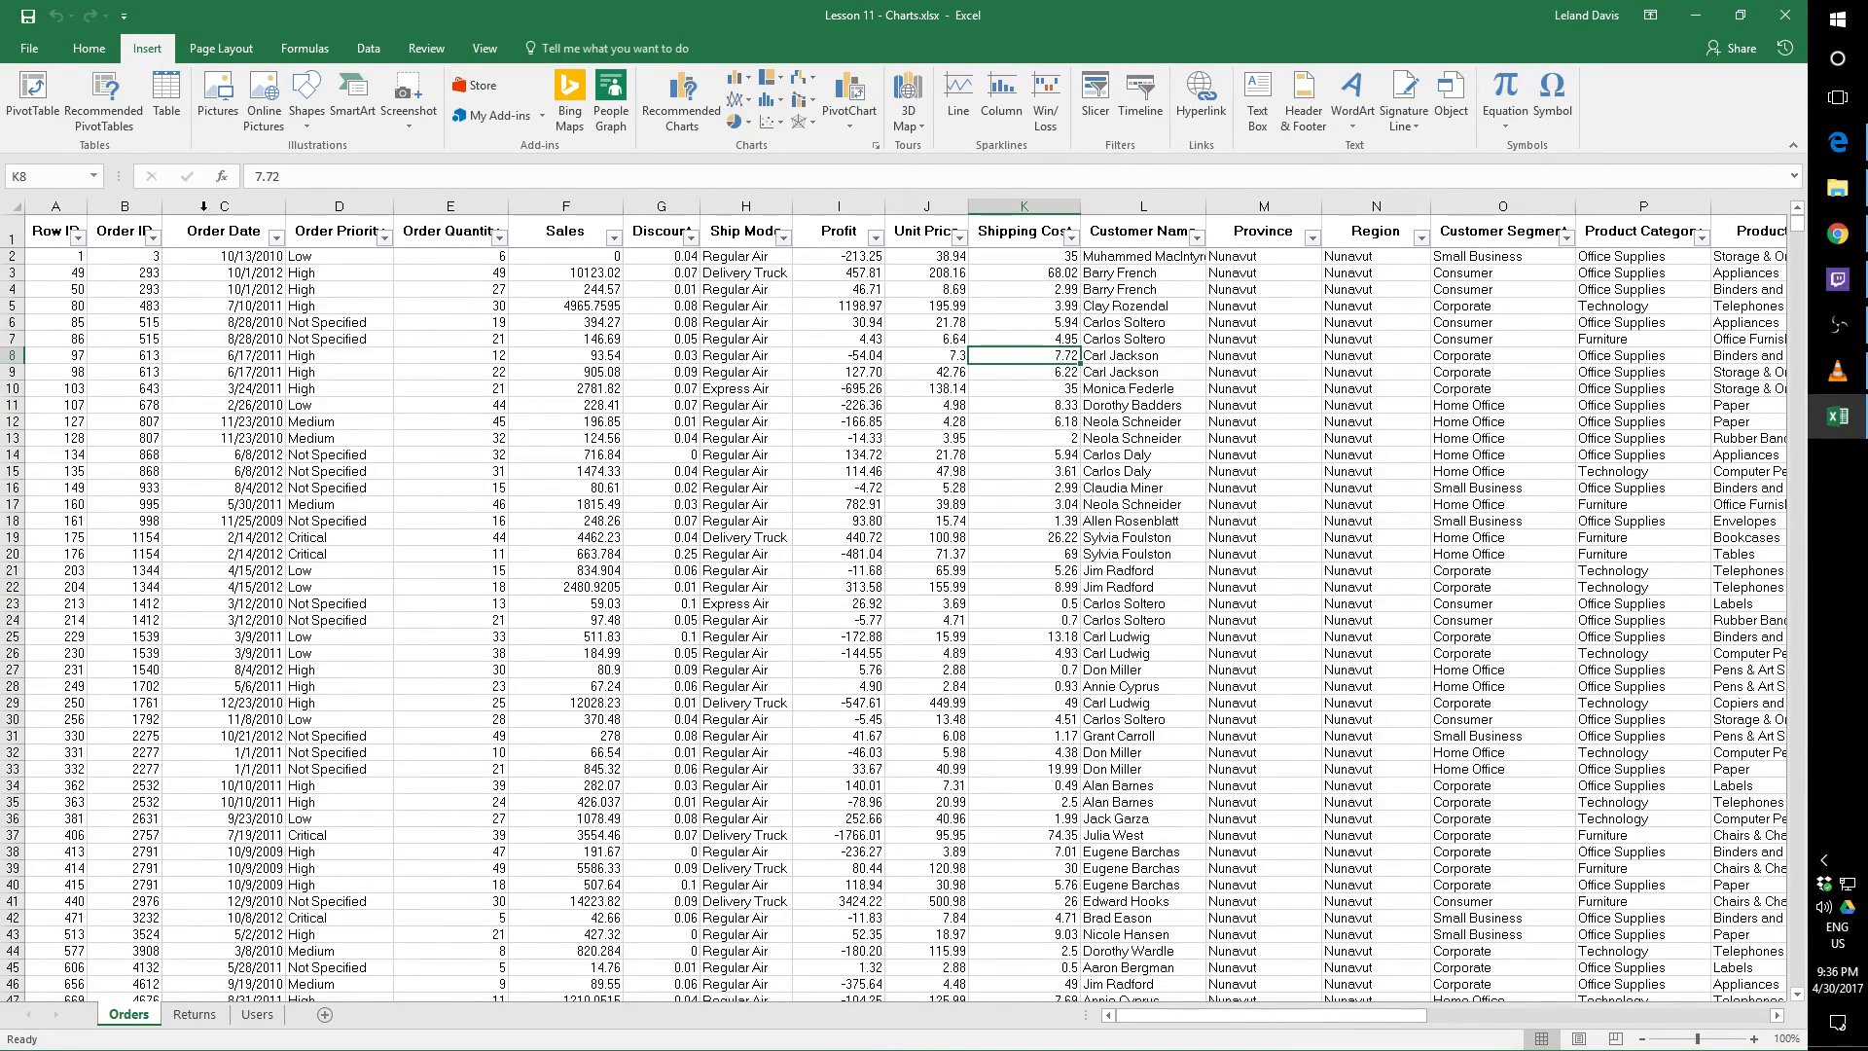
Reopen the recommended PivotTables and preview the order ID by region, discount by province and unit price by customer segment suggestions
{"action": "left_click", "coordinate": [103, 97]}
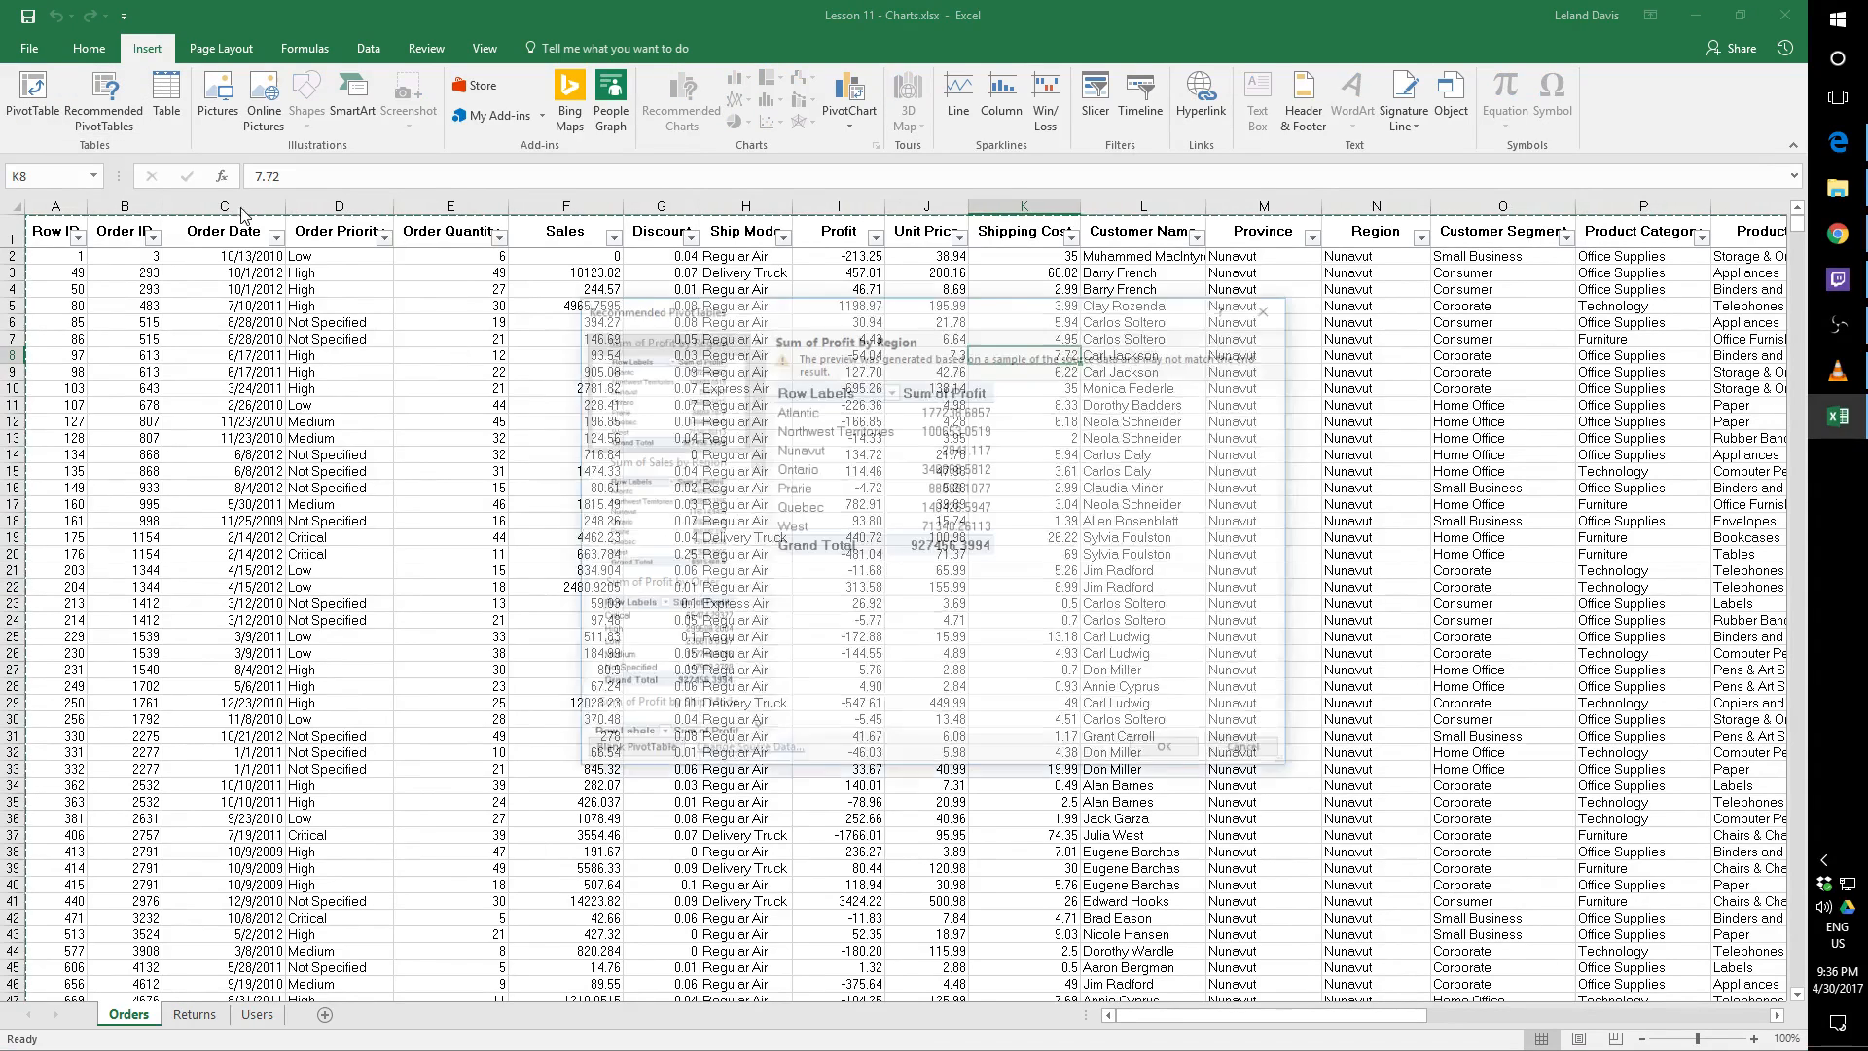
{"action": "left_click_drag", "start_coordinate": [745, 440], "coordinate": [753, 518]}
{"action": "left_click", "coordinate": [725, 537]}
{"action": "left_click", "coordinate": [726, 574]}
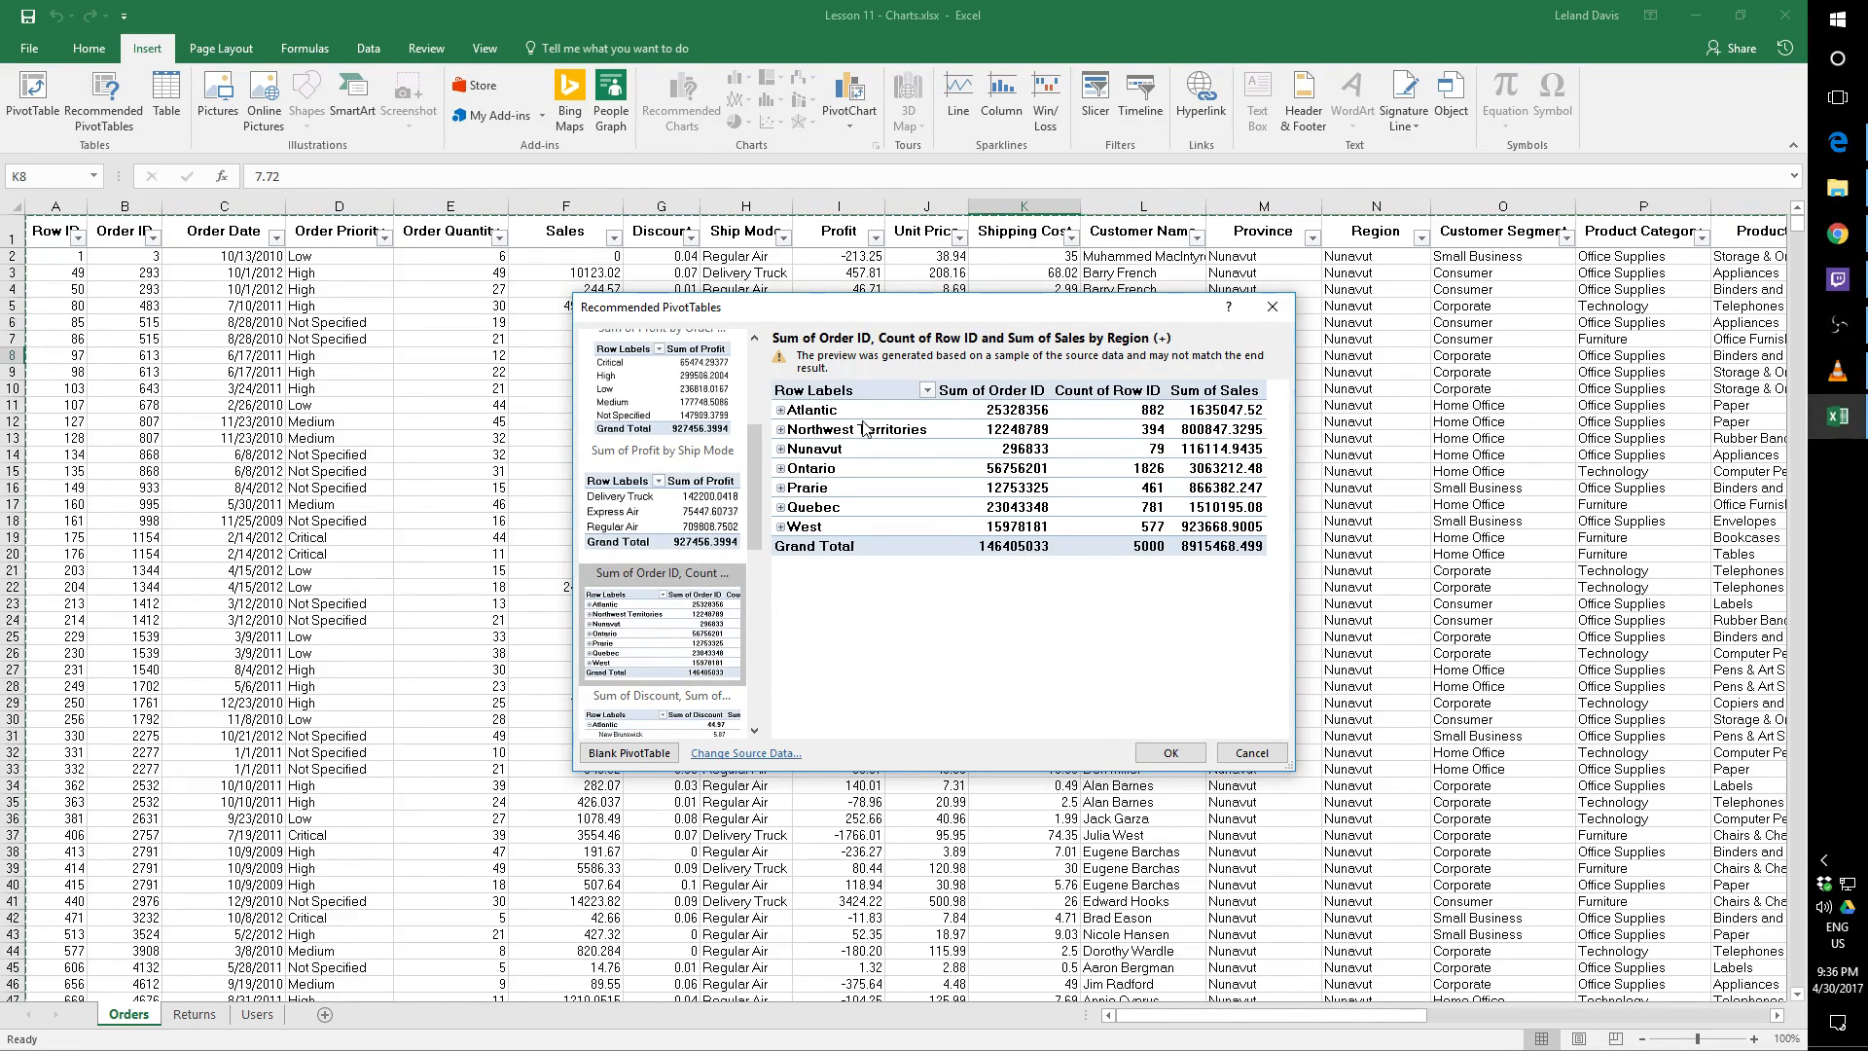
{"action": "left_click_drag", "start_coordinate": [750, 529], "coordinate": [753, 591]}
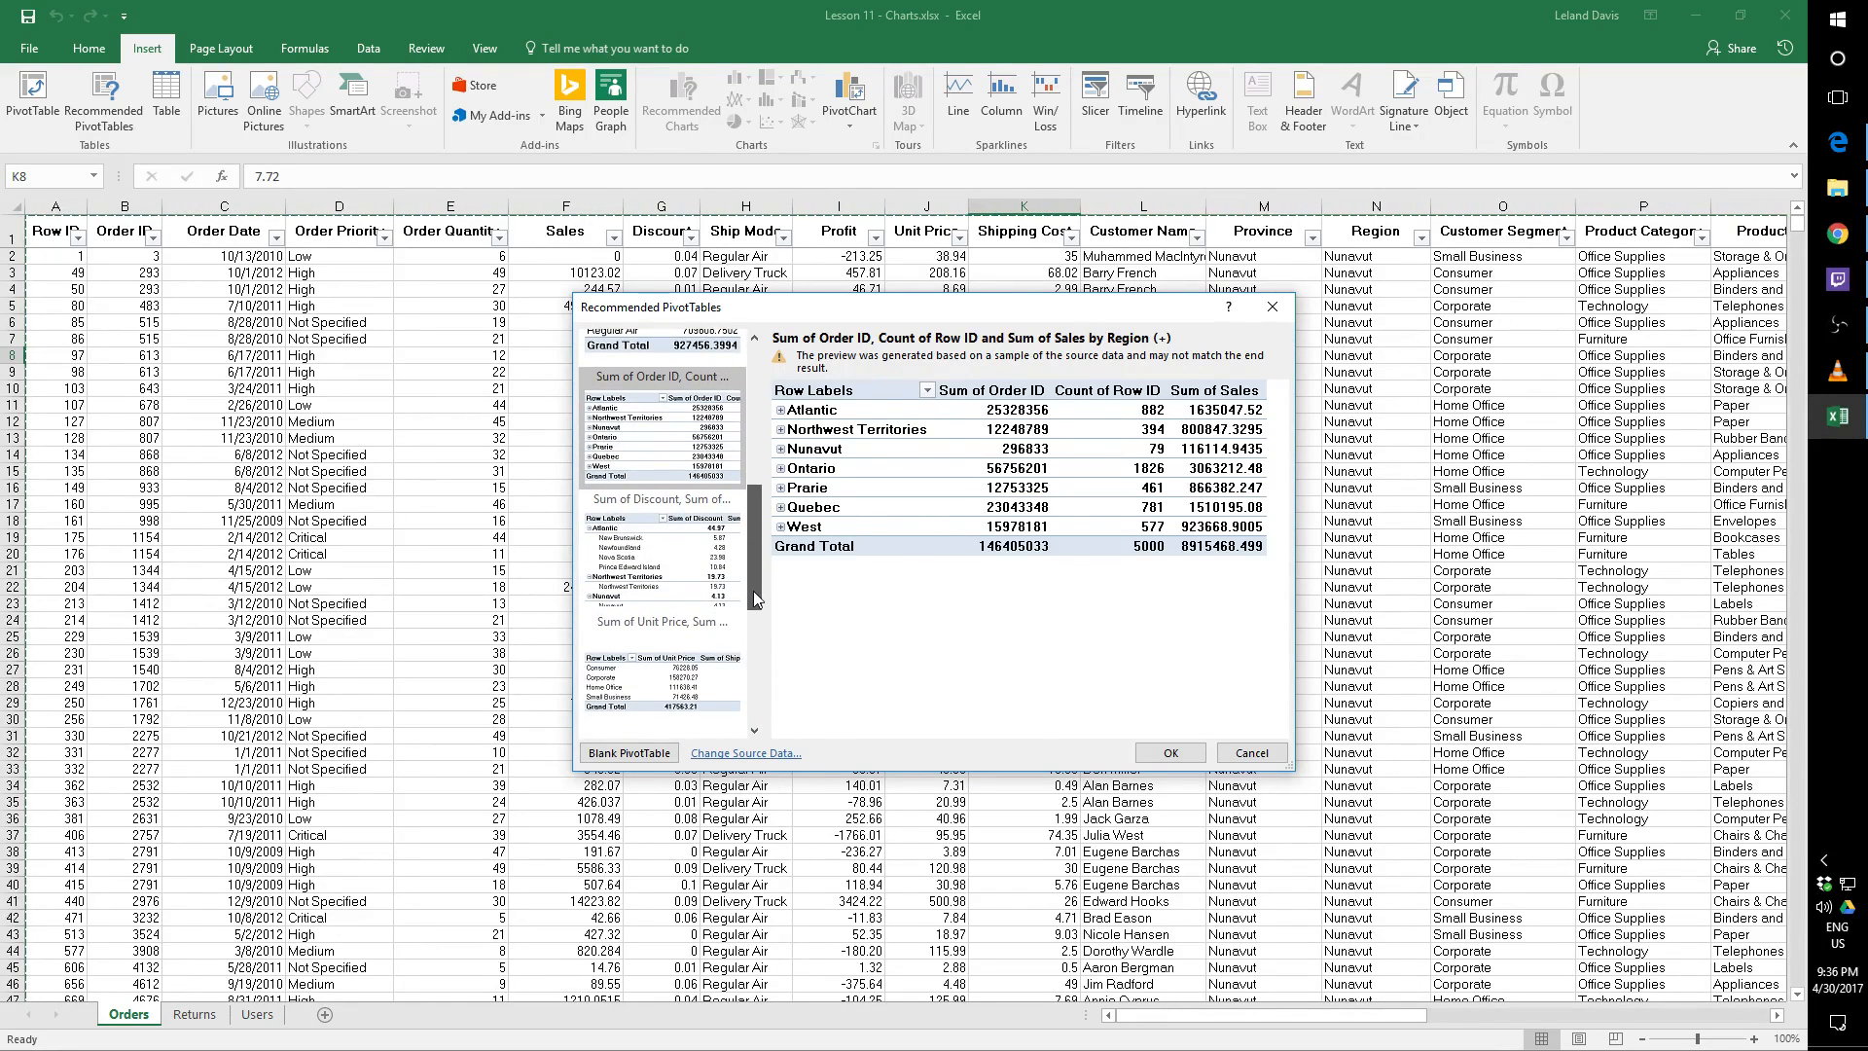
{"action": "left_click", "coordinate": [687, 576]}
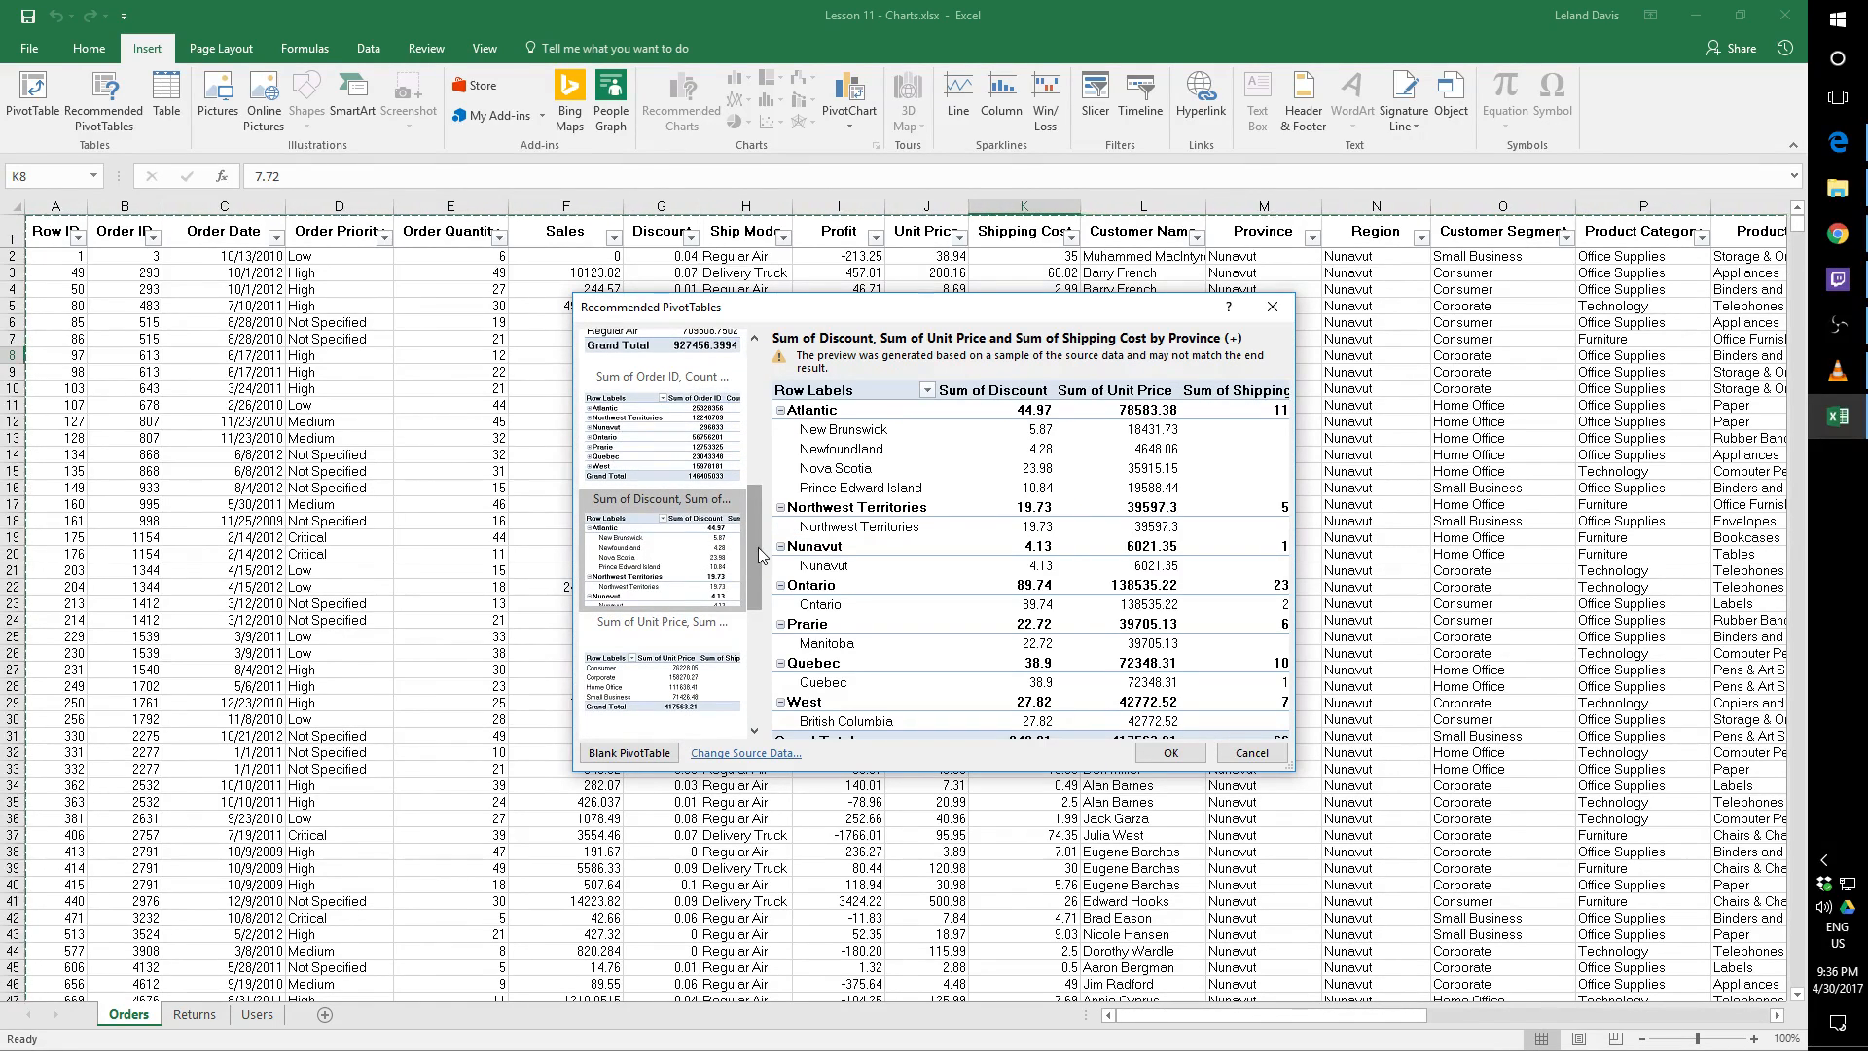
{"action": "left_click", "coordinate": [700, 671]}
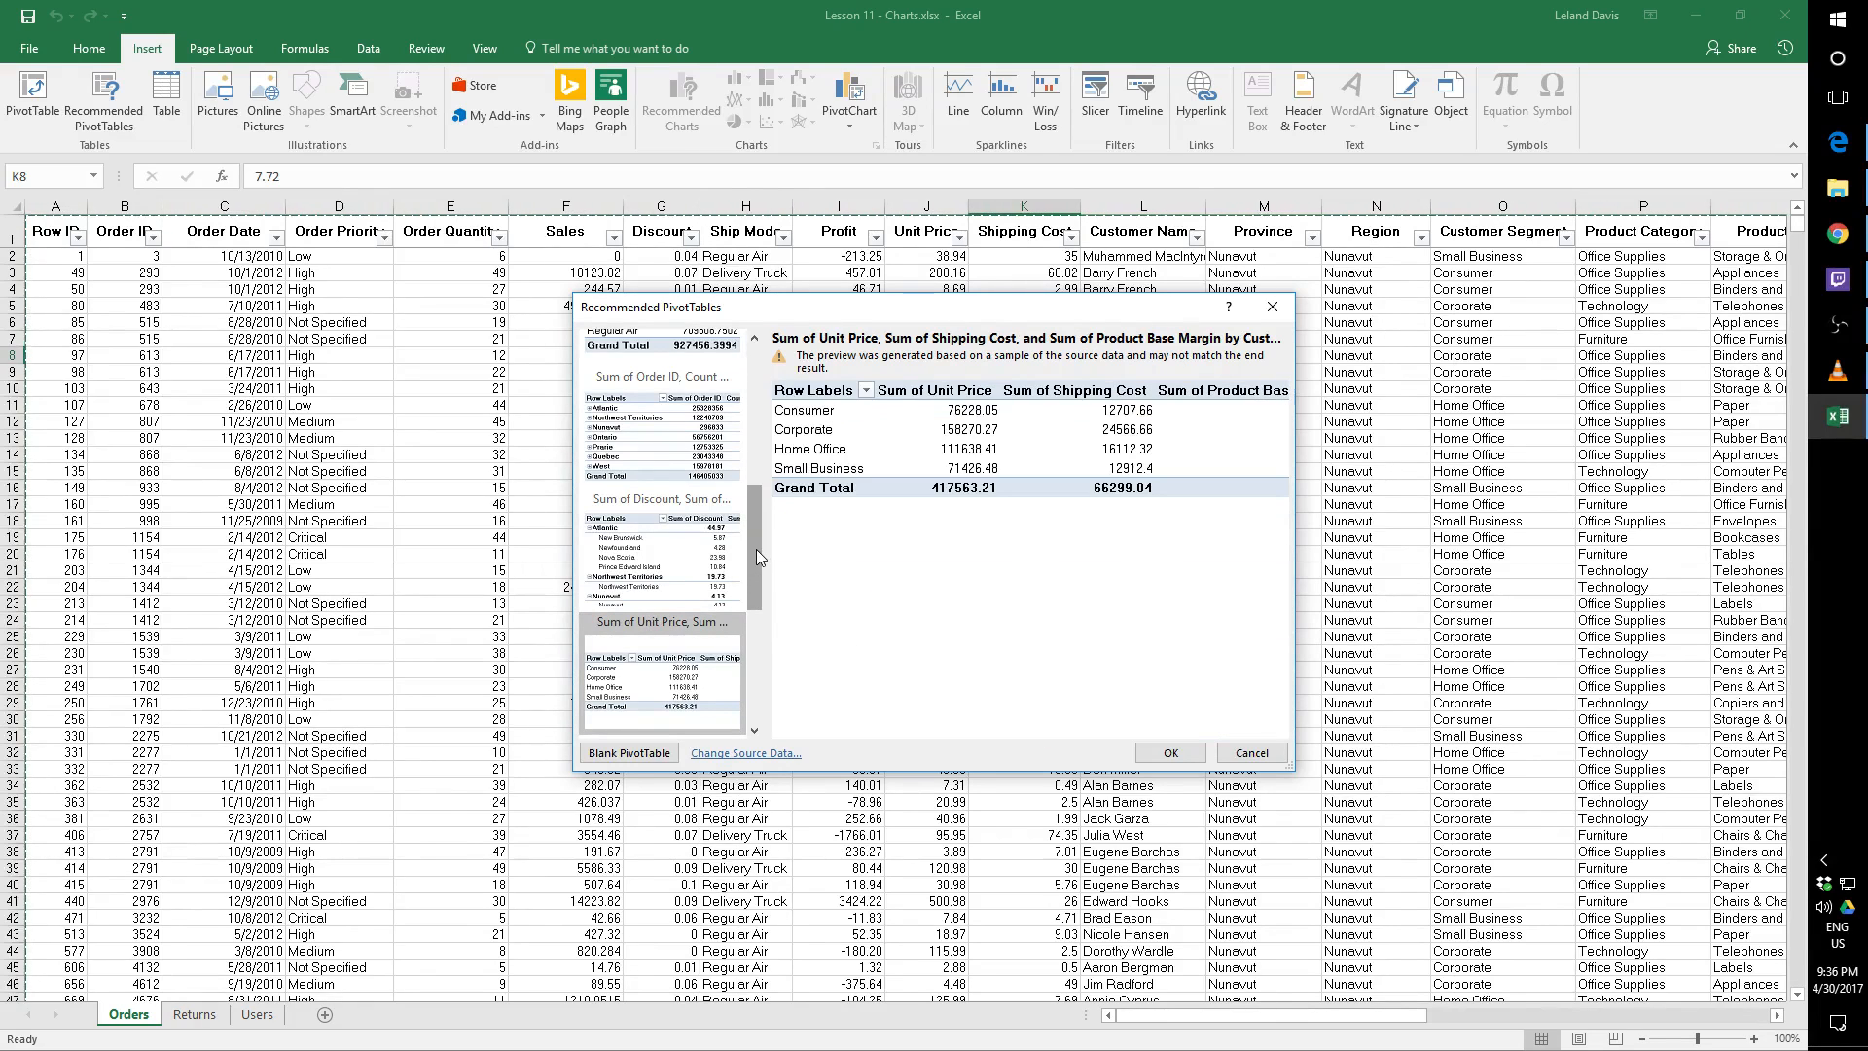
Preview the recommended sales by product container and product base margin by sub-category PivotTables, widening the dialog to show all value columns
{"action": "left_click_drag", "start_coordinate": [759, 547], "coordinate": [755, 640]}
{"action": "left_click", "coordinate": [594, 564]}
{"action": "left_click", "coordinate": [678, 548]}
{"action": "left_click", "coordinate": [694, 632]}
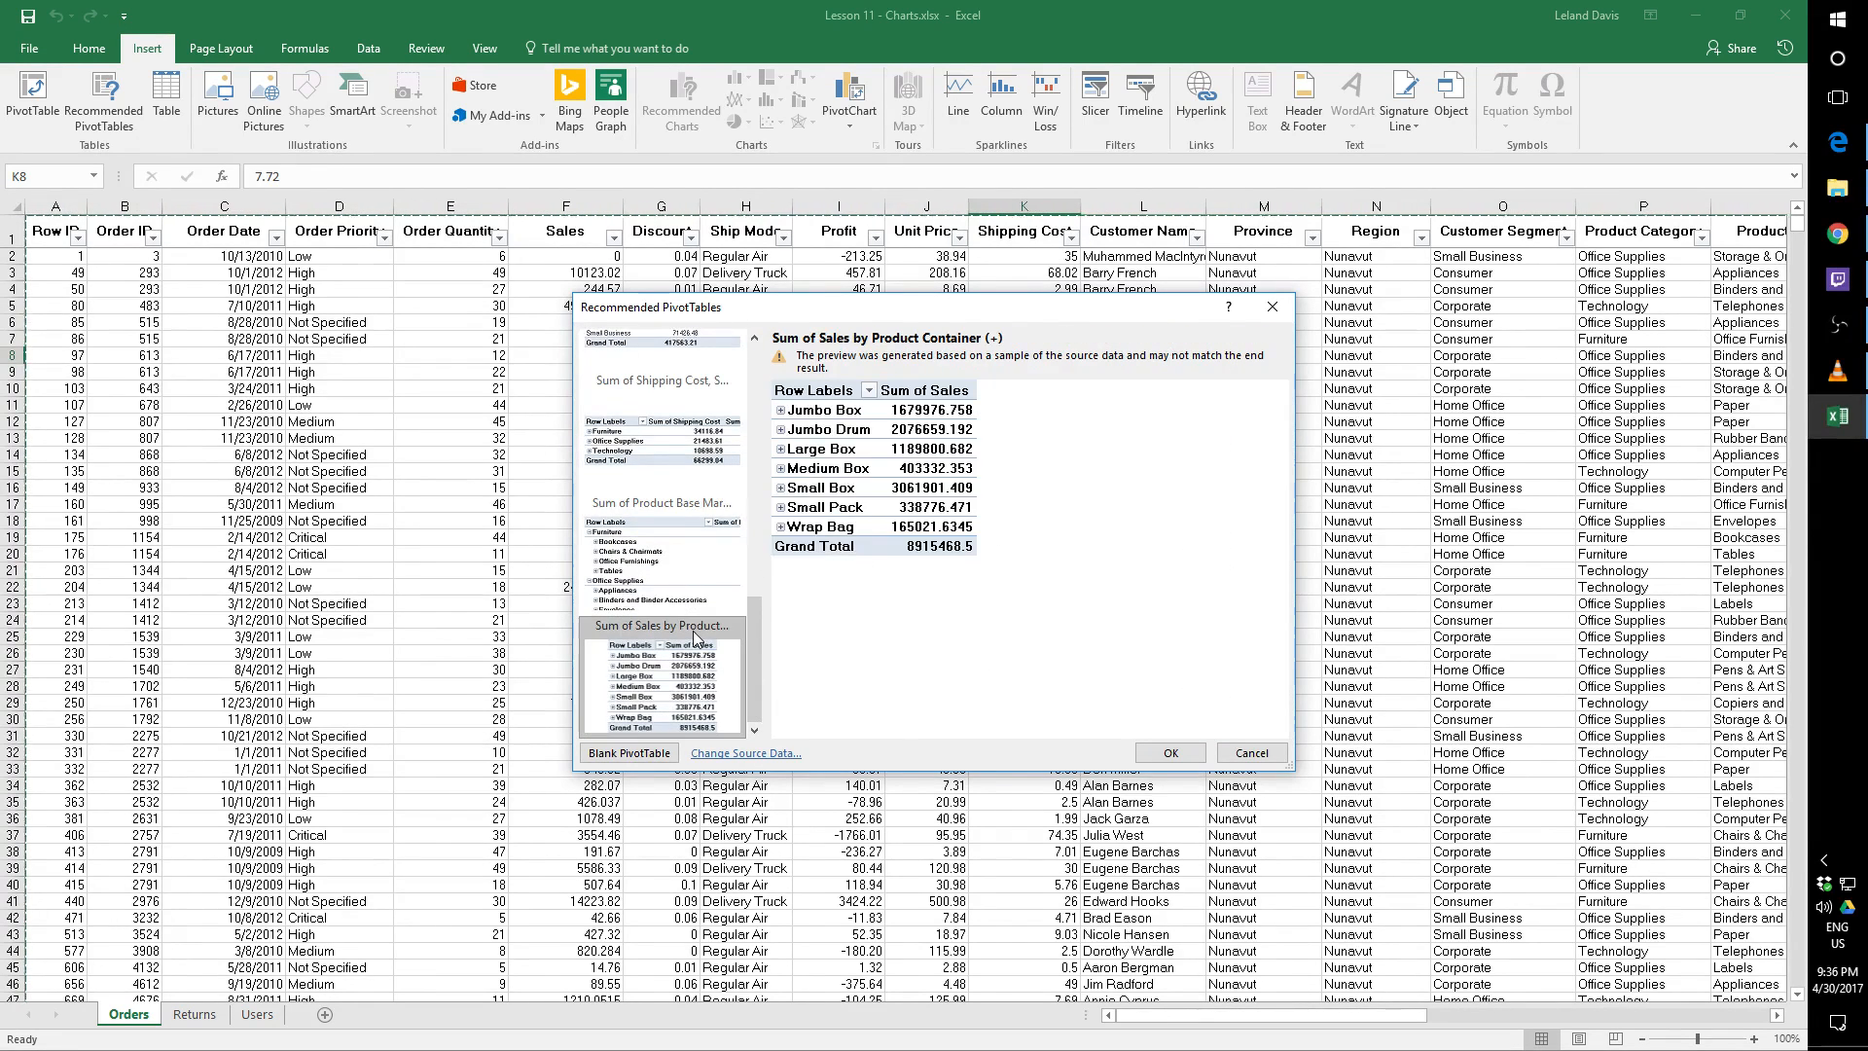
{"action": "left_click", "coordinate": [679, 567]}
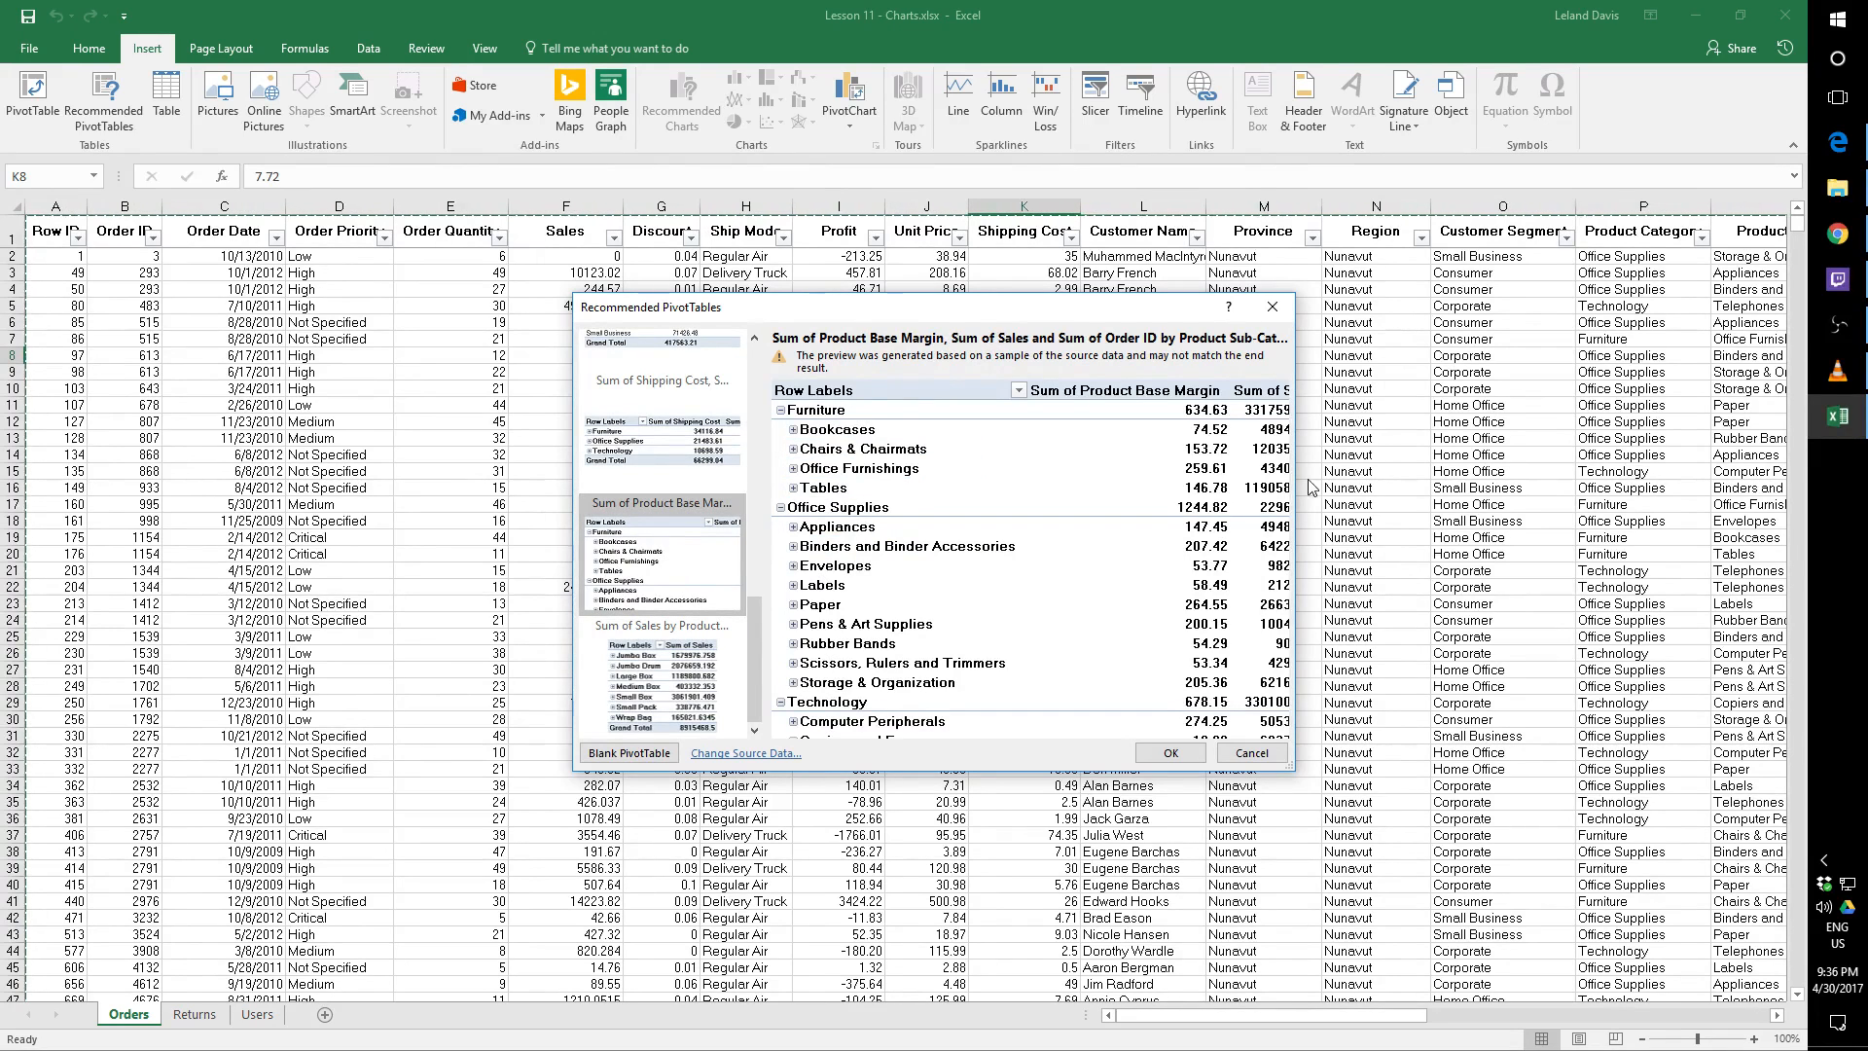
{"action": "left_click_drag", "start_coordinate": [1301, 472], "coordinate": [1633, 479]}
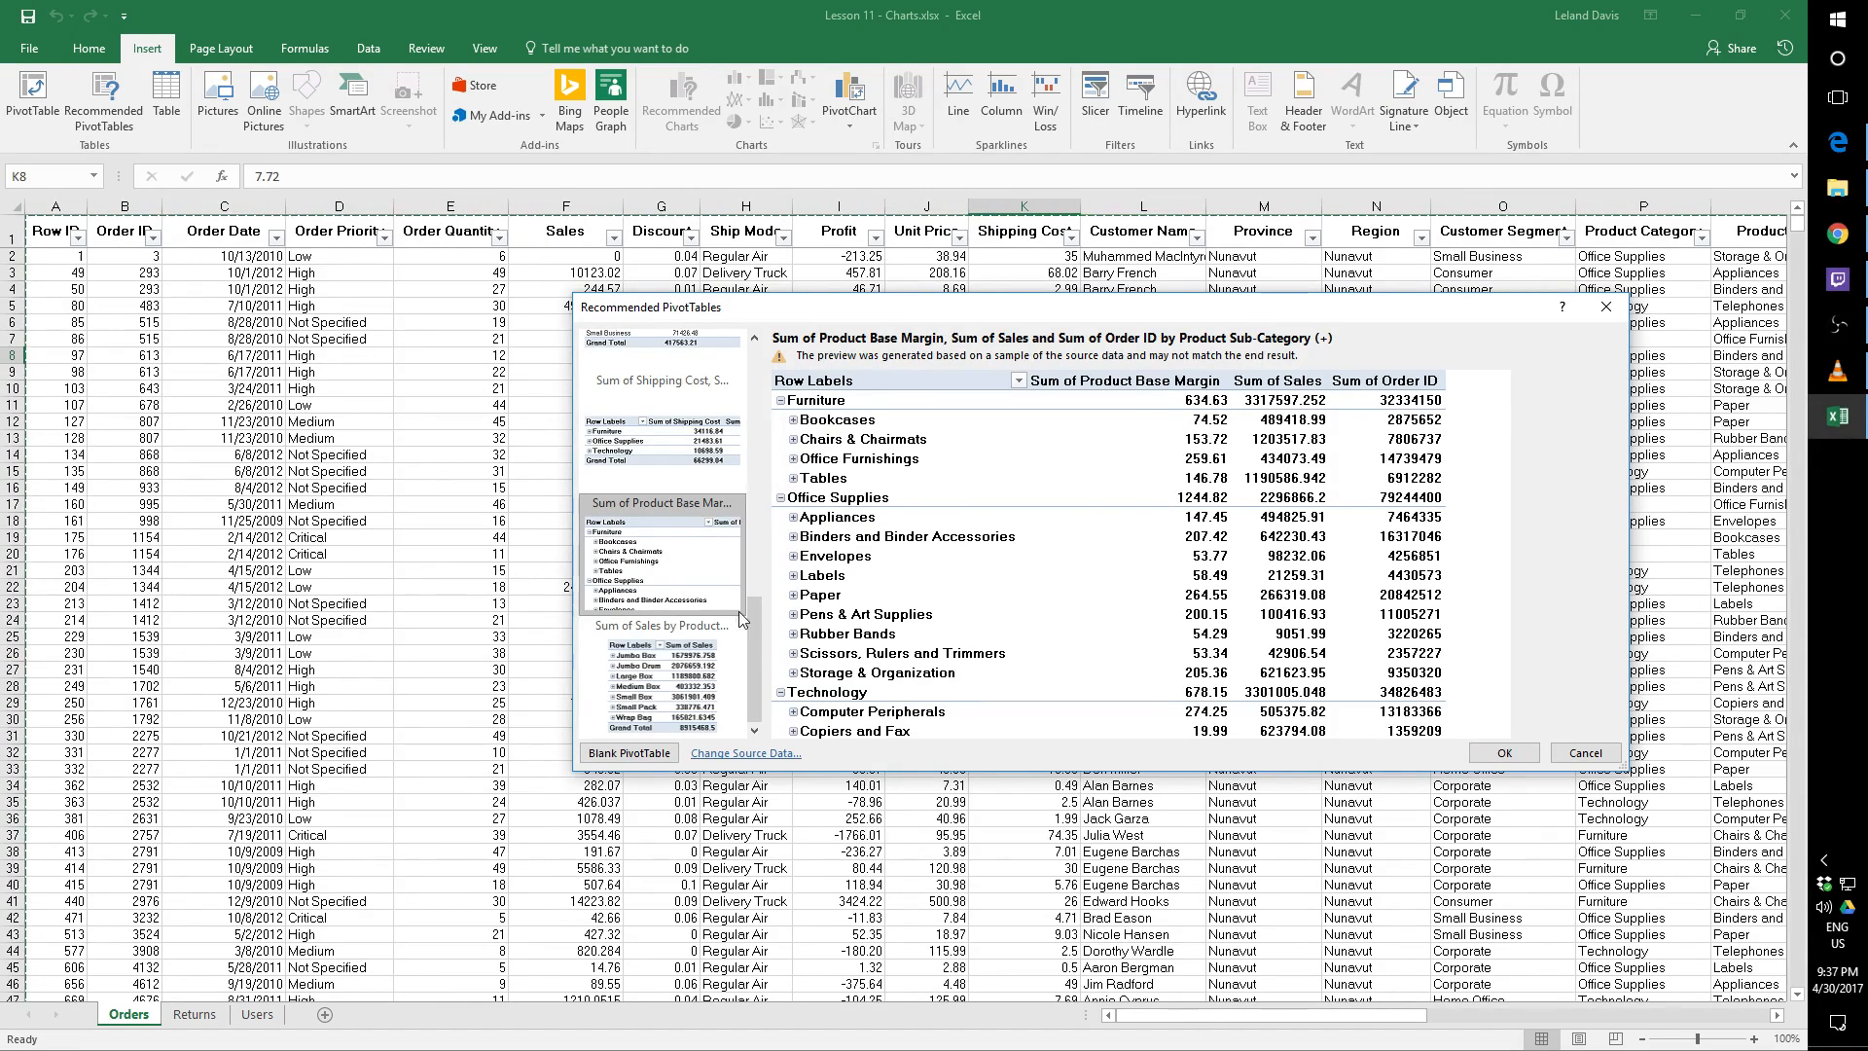
Review the recommendations again from the beginning, comparing profit by region, sales by region, order ID by region and discount by province
{"action": "left_click_drag", "start_coordinate": [753, 634], "coordinate": [755, 368]}
{"action": "left_click", "coordinate": [663, 381]}
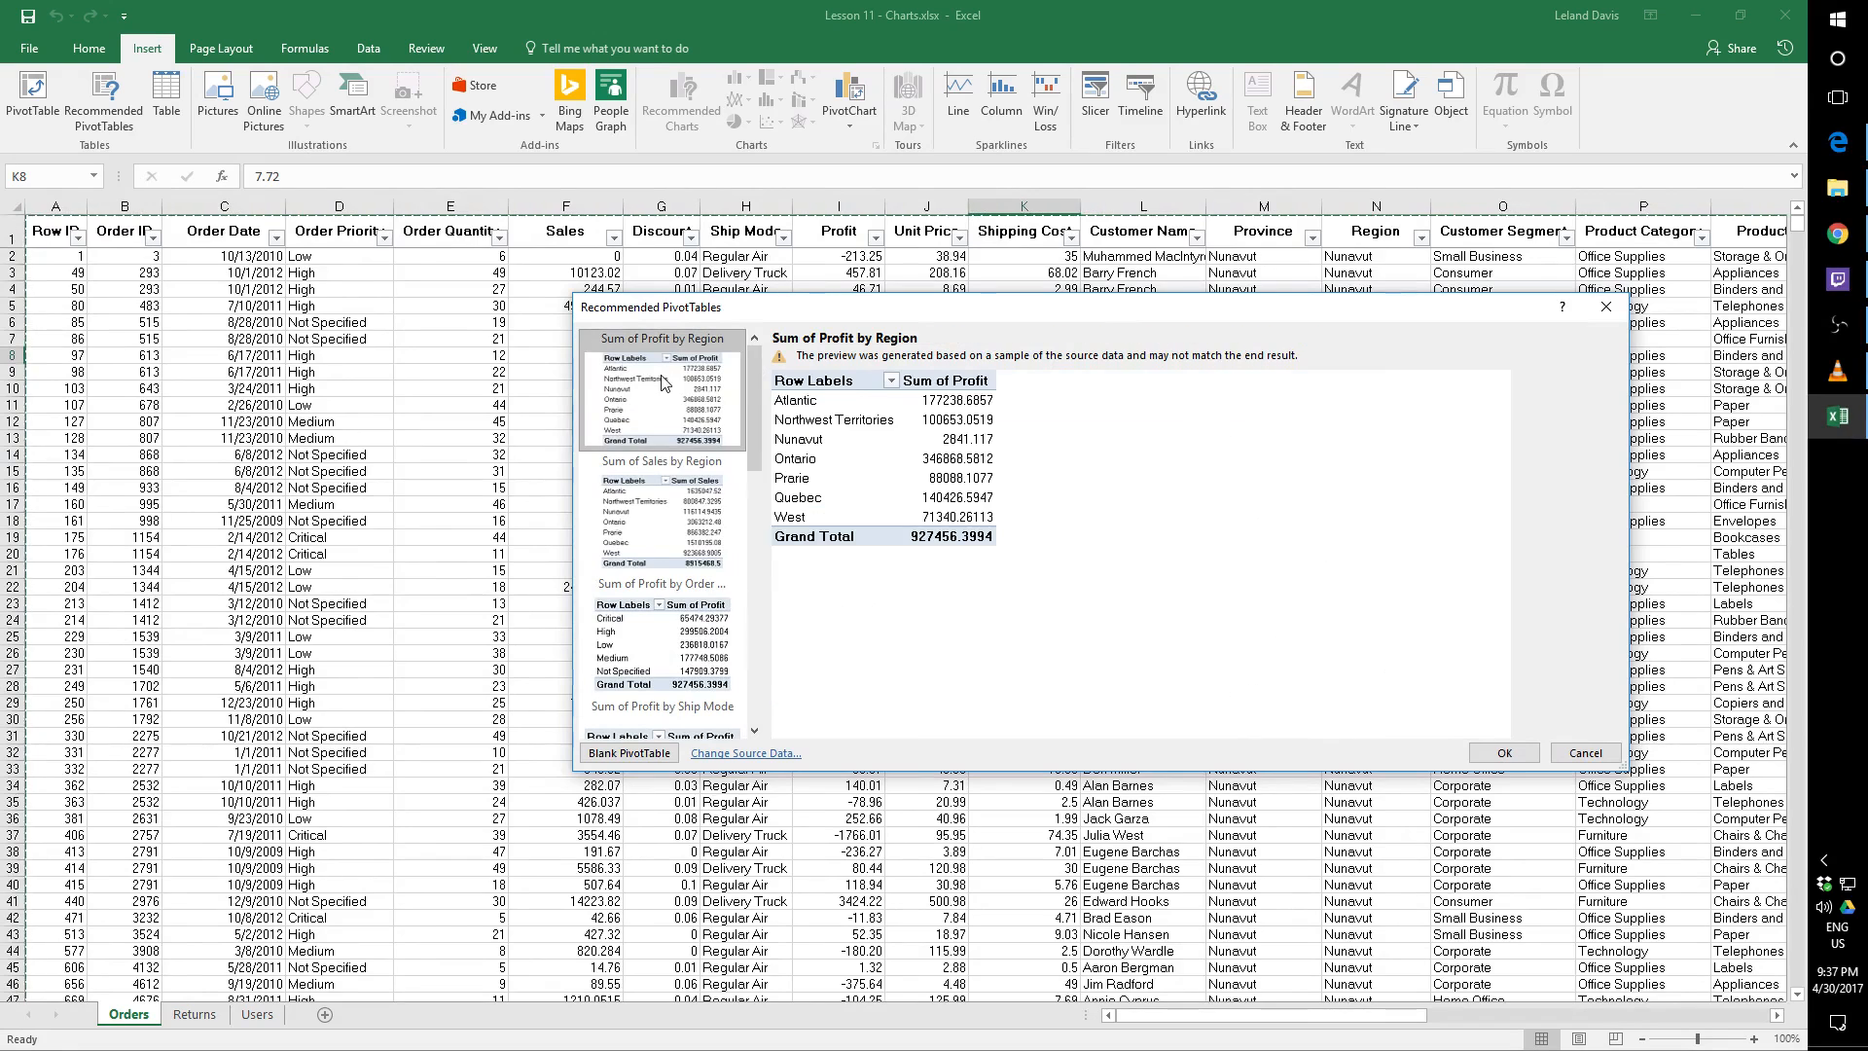
{"action": "left_click", "coordinate": [648, 458]}
{"action": "scroll", "coordinate": [708, 564], "scroll_direction": "down", "scroll_amount": 3}
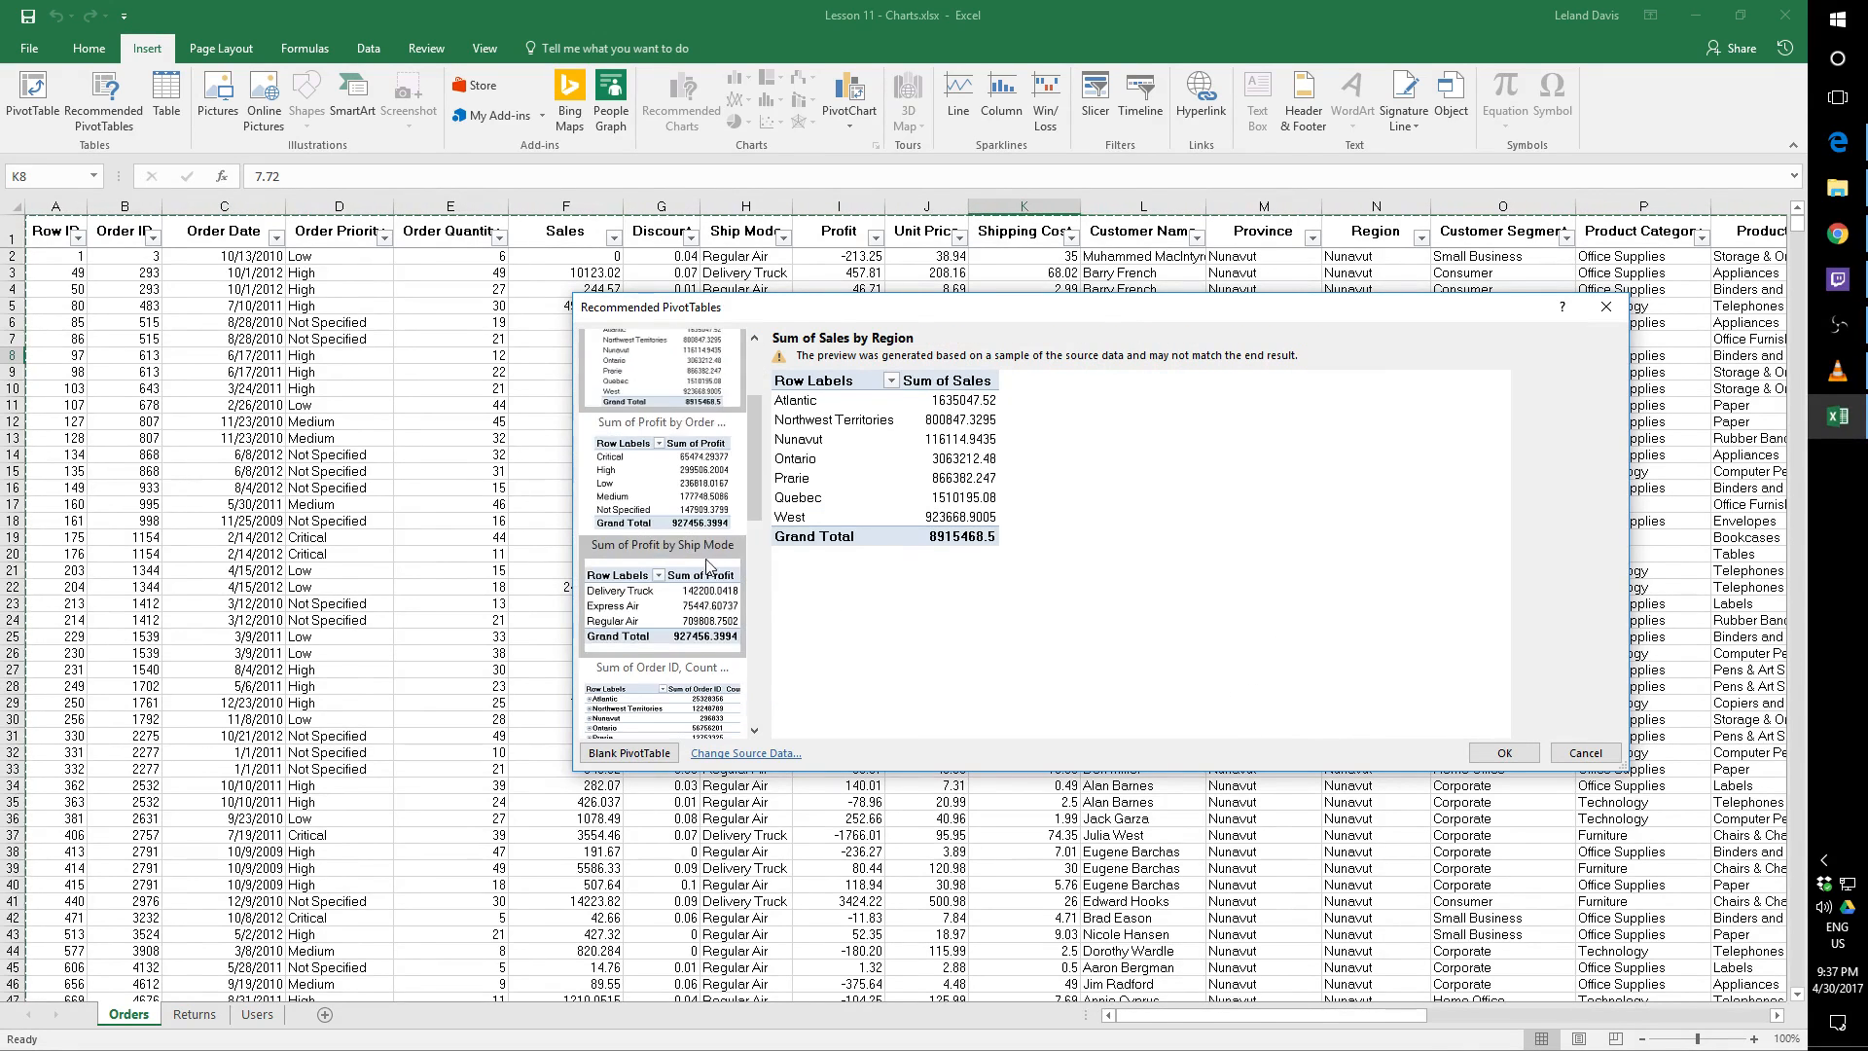
{"action": "left_click", "coordinate": [629, 477]}
{"action": "scroll", "coordinate": [756, 498], "scroll_direction": "down", "scroll_amount": 3}
{"action": "left_click", "coordinate": [659, 479]}
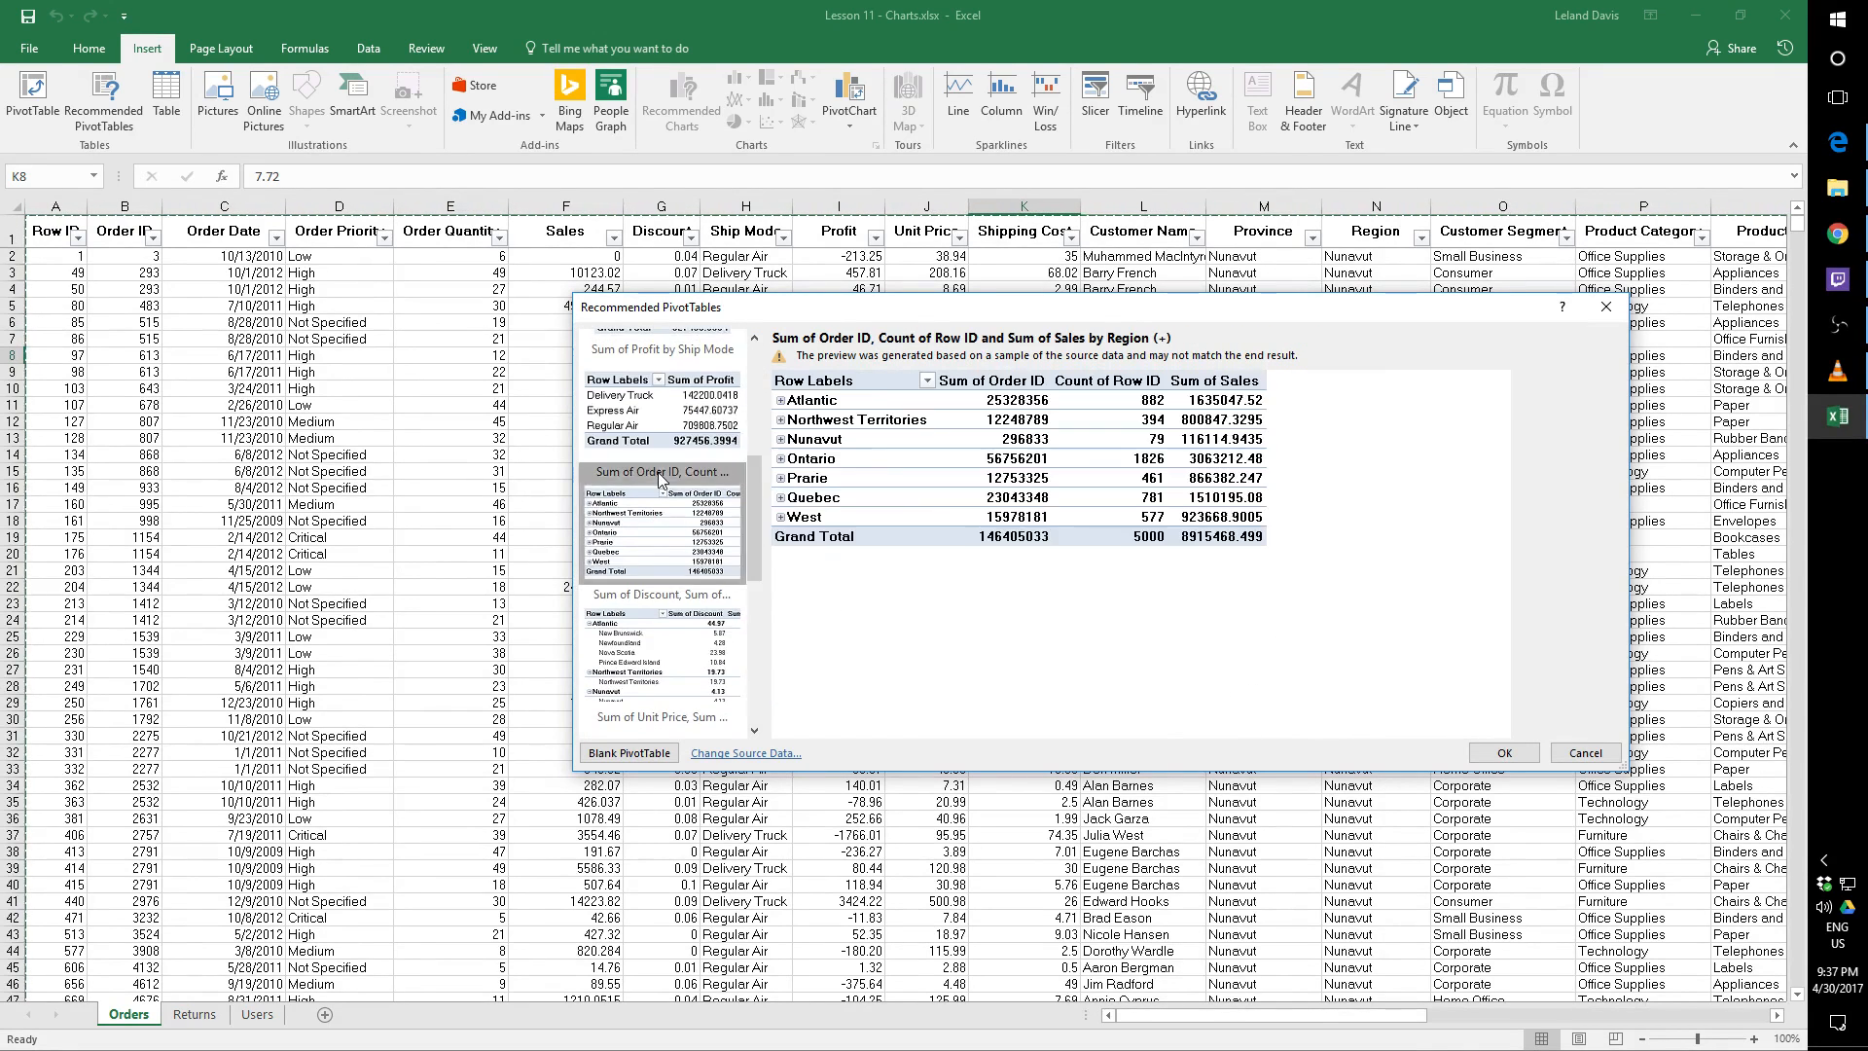
{"action": "left_click", "coordinate": [662, 623]}
{"action": "scroll", "coordinate": [756, 541], "scroll_direction": "down", "scroll_amount": 3}
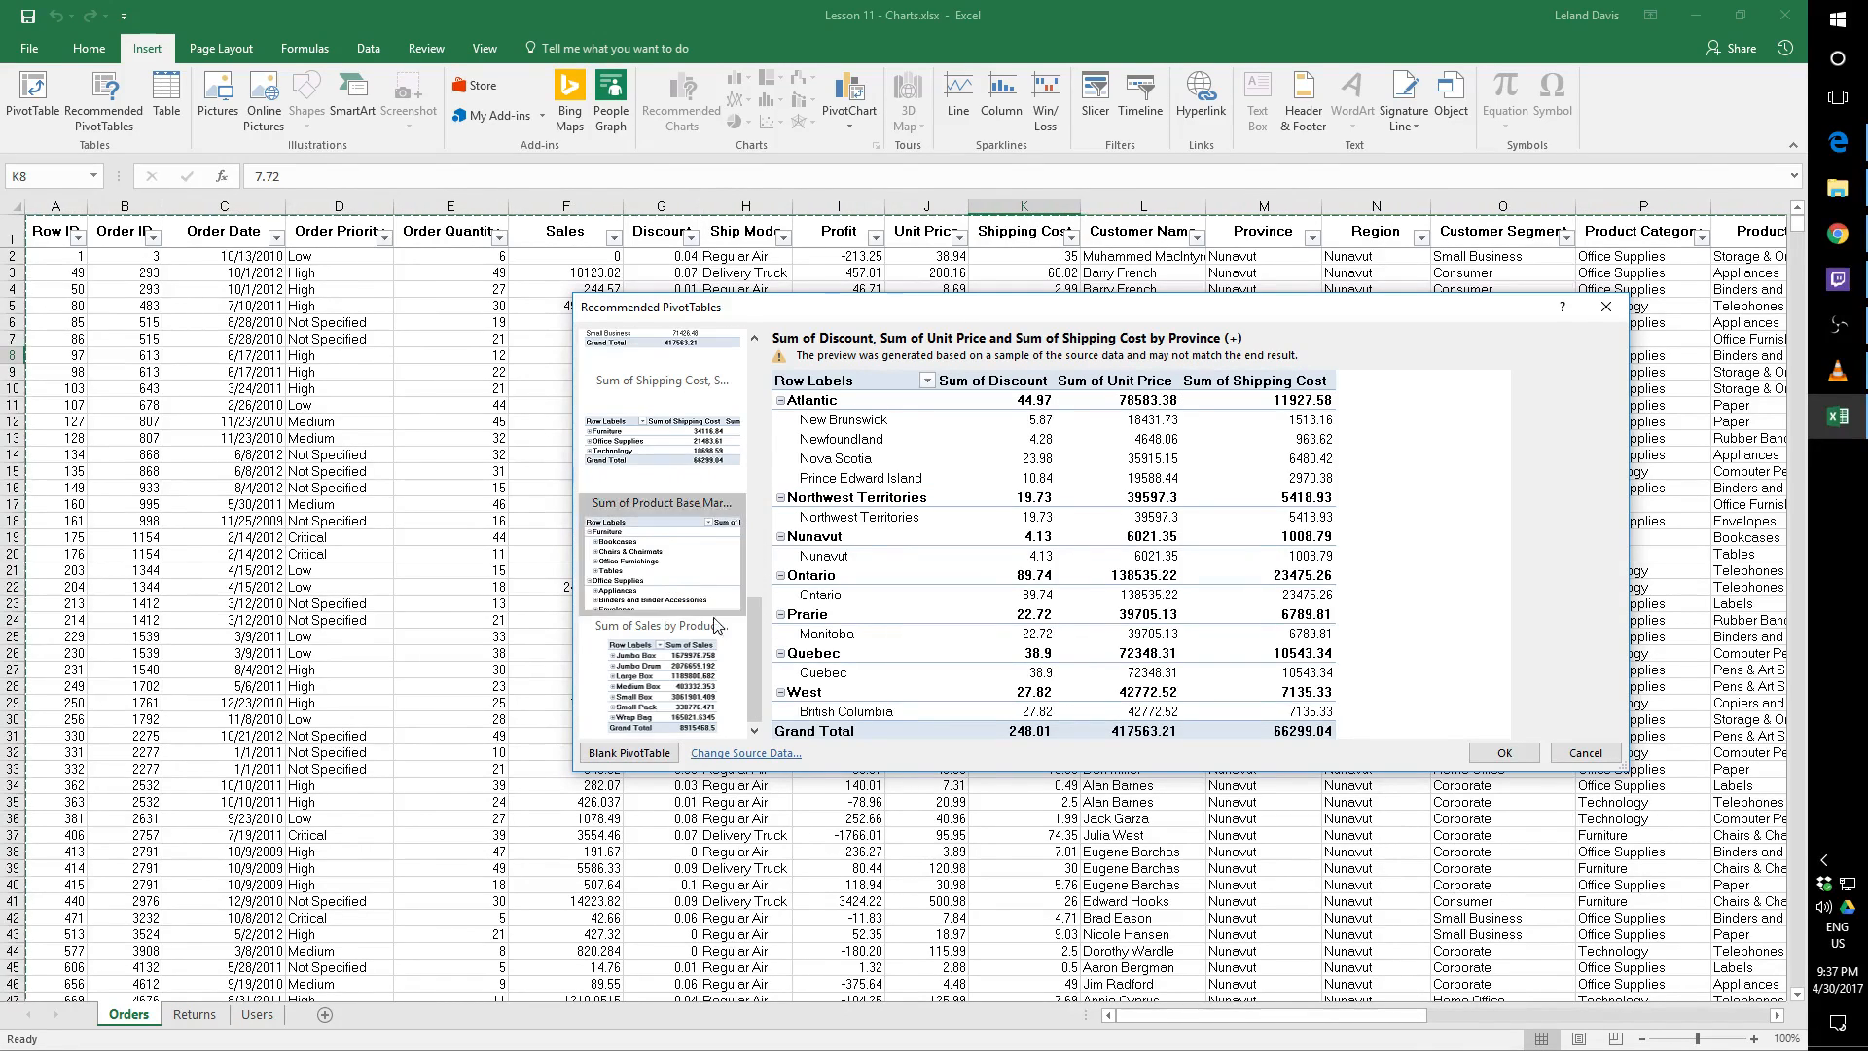
Insert the recommended Sum of Profit by Region PivotTable on a new worksheet
{"action": "scroll", "coordinate": [708, 554], "scroll_direction": "up", "scroll_amount": 5}
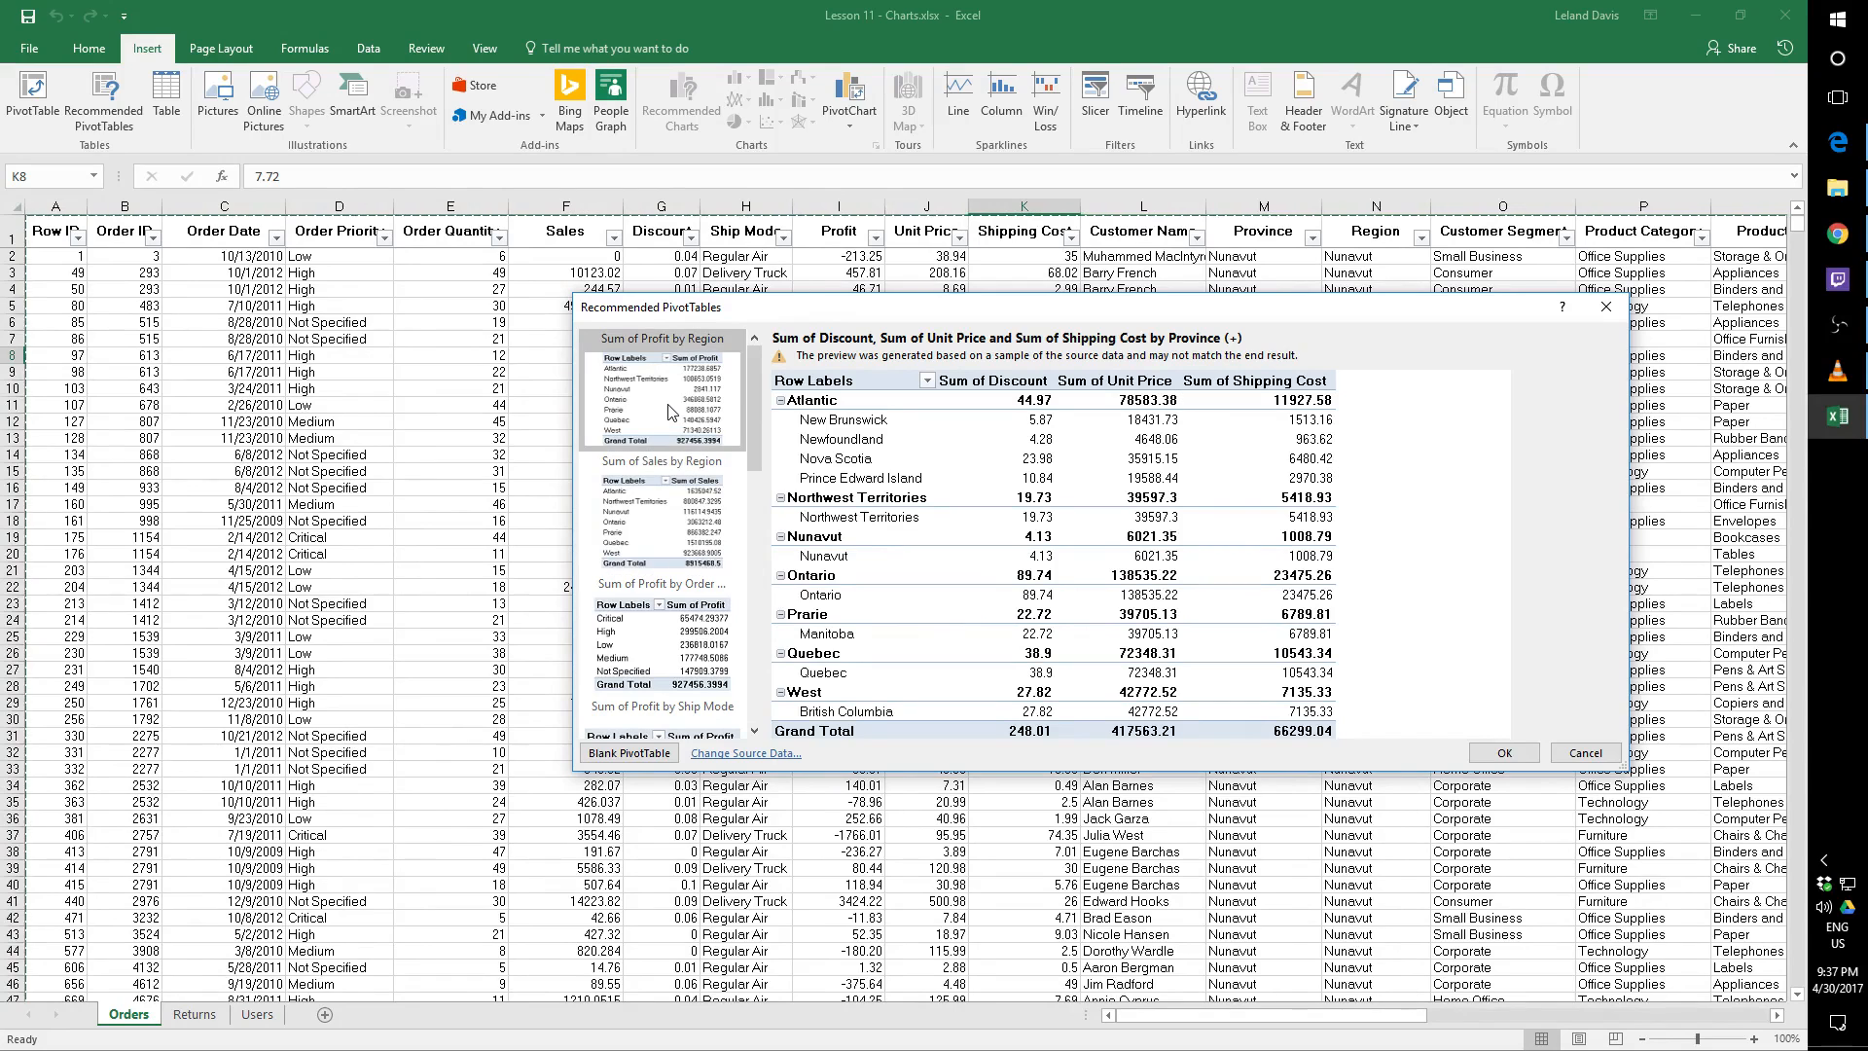
{"action": "left_click", "coordinate": [661, 428]}
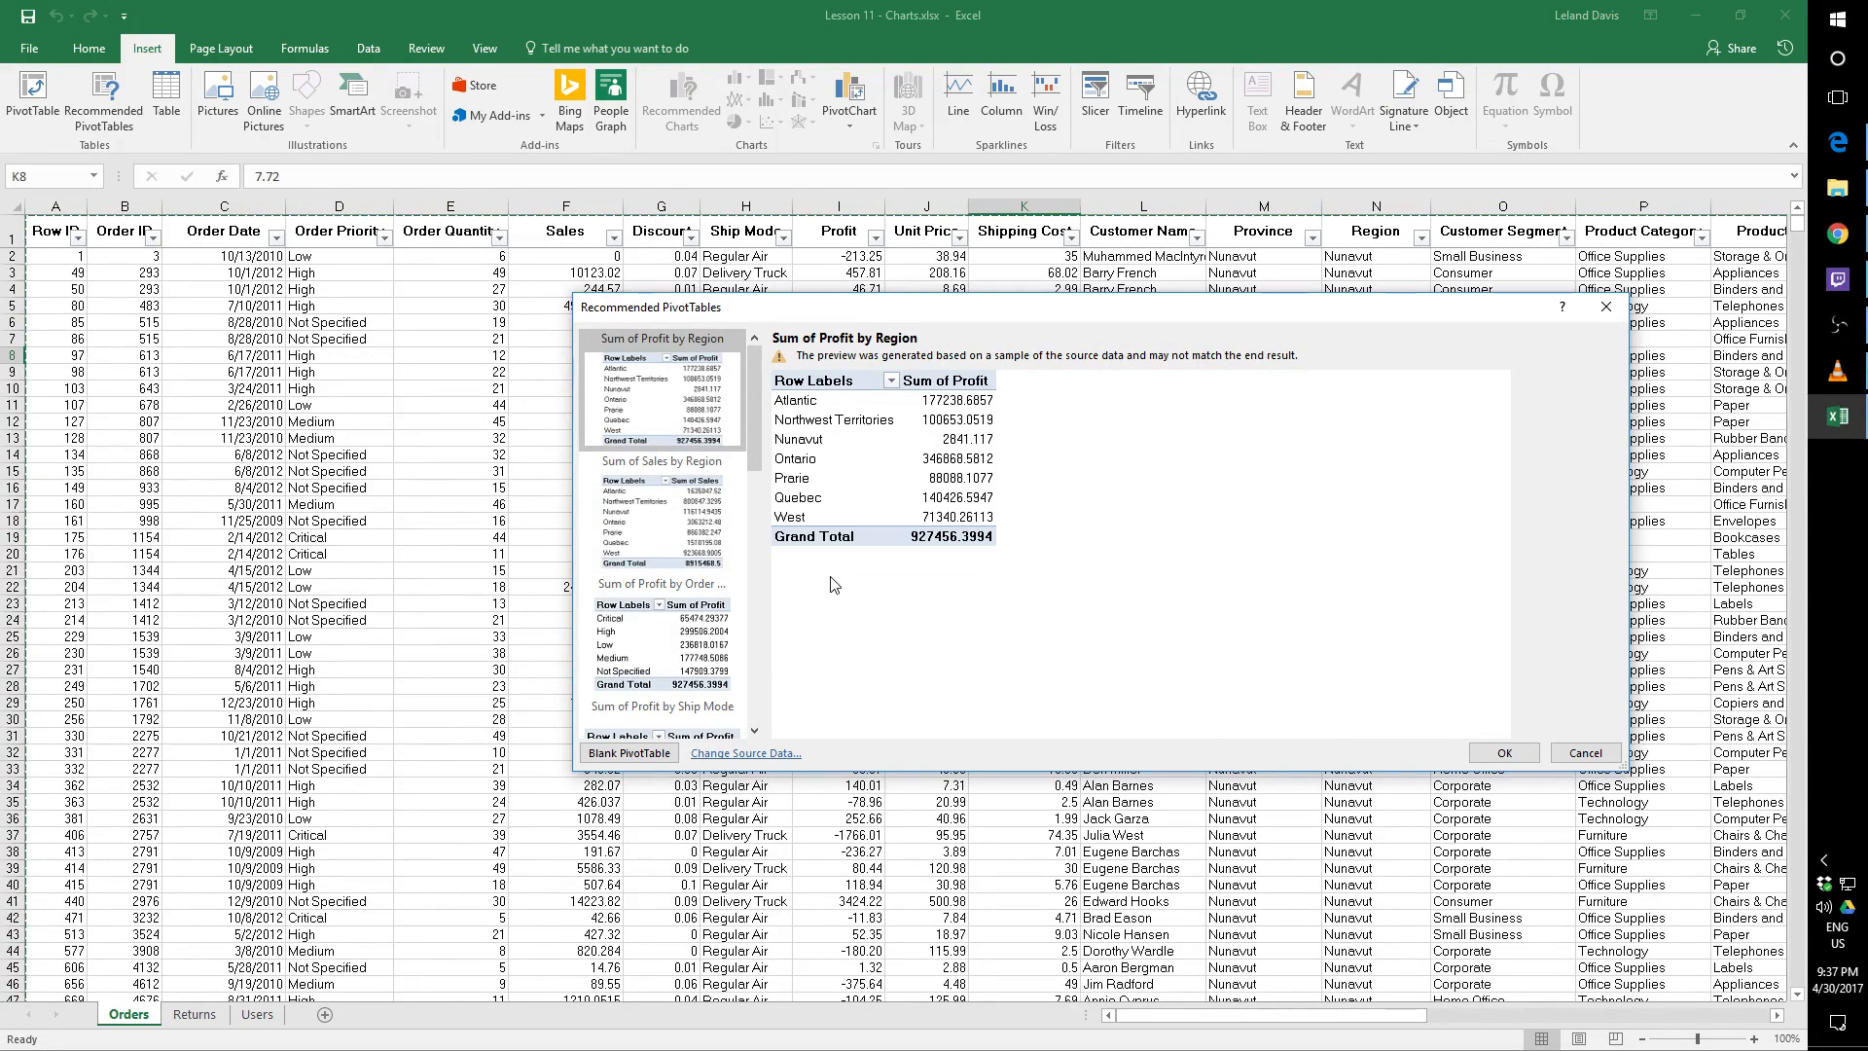
{"action": "left_click", "coordinate": [1505, 752]}
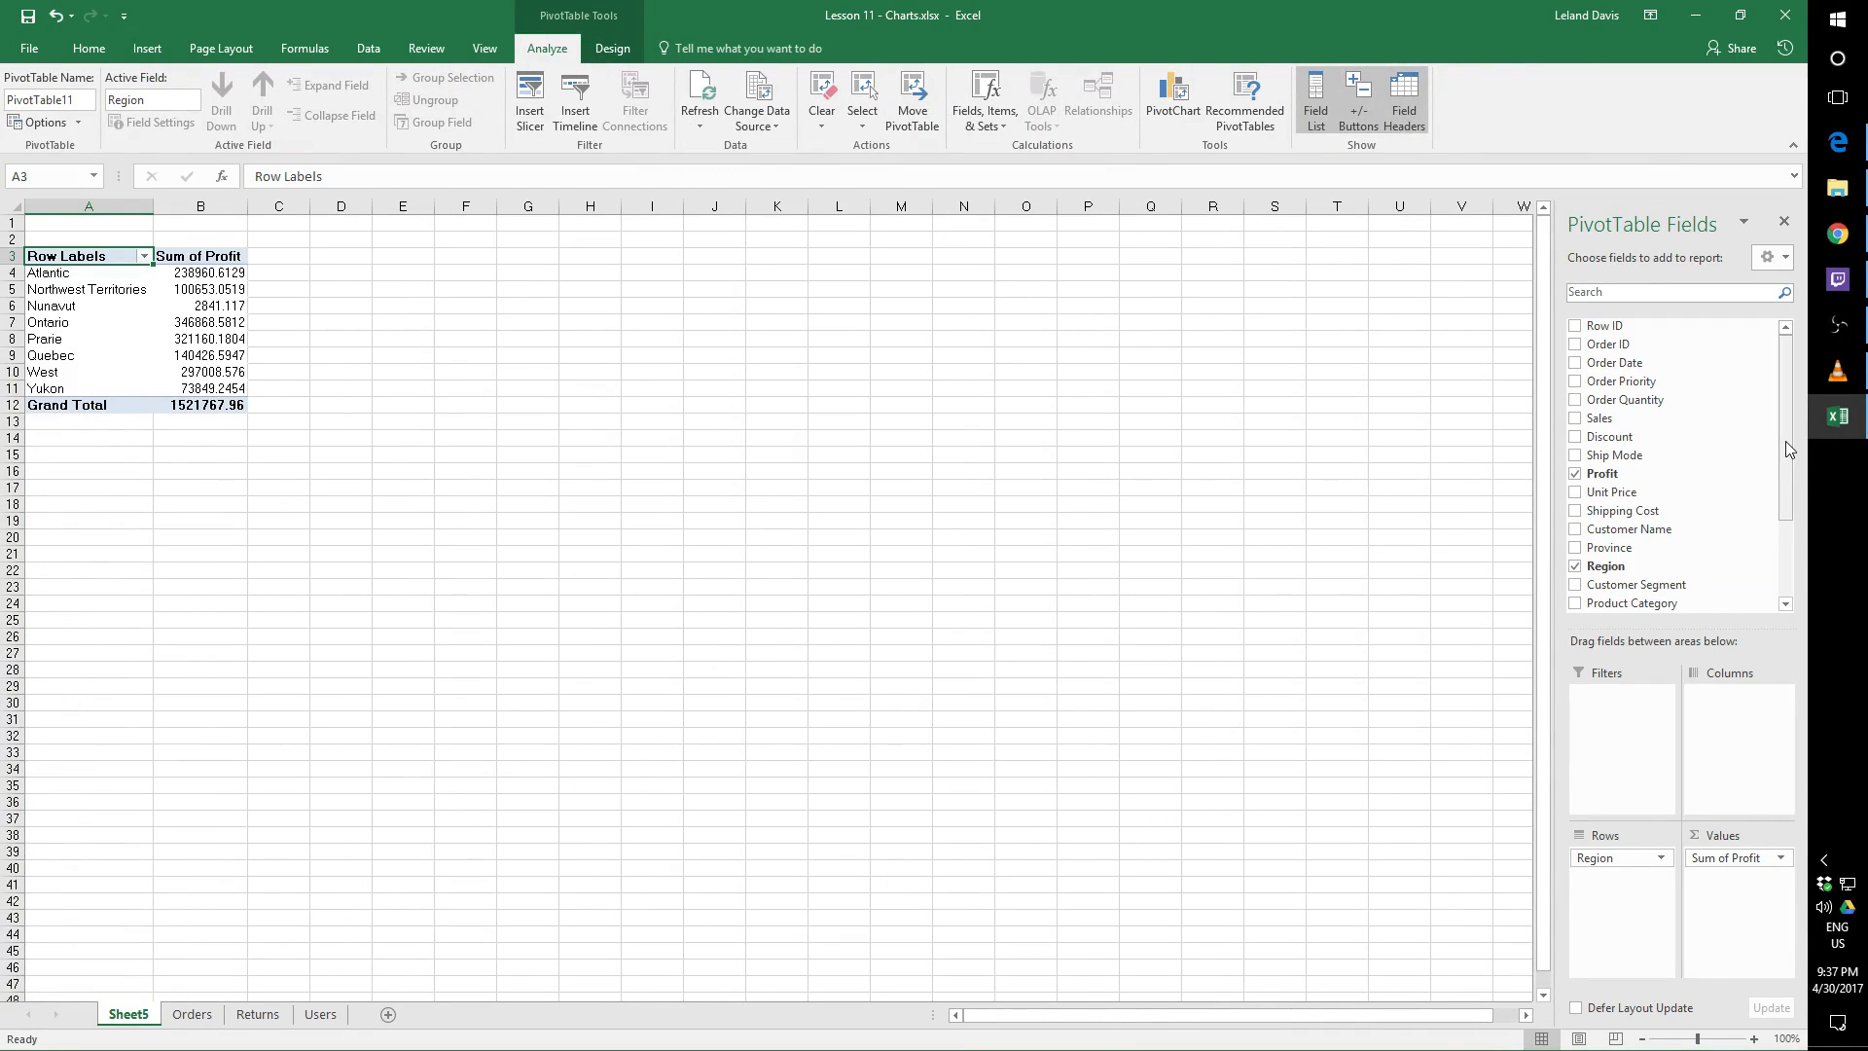
Replace the Profit value field with Sales so the PivotTable summarizes sales by region
{"action": "left_click_drag", "start_coordinate": [1789, 448], "coordinate": [1780, 410]}
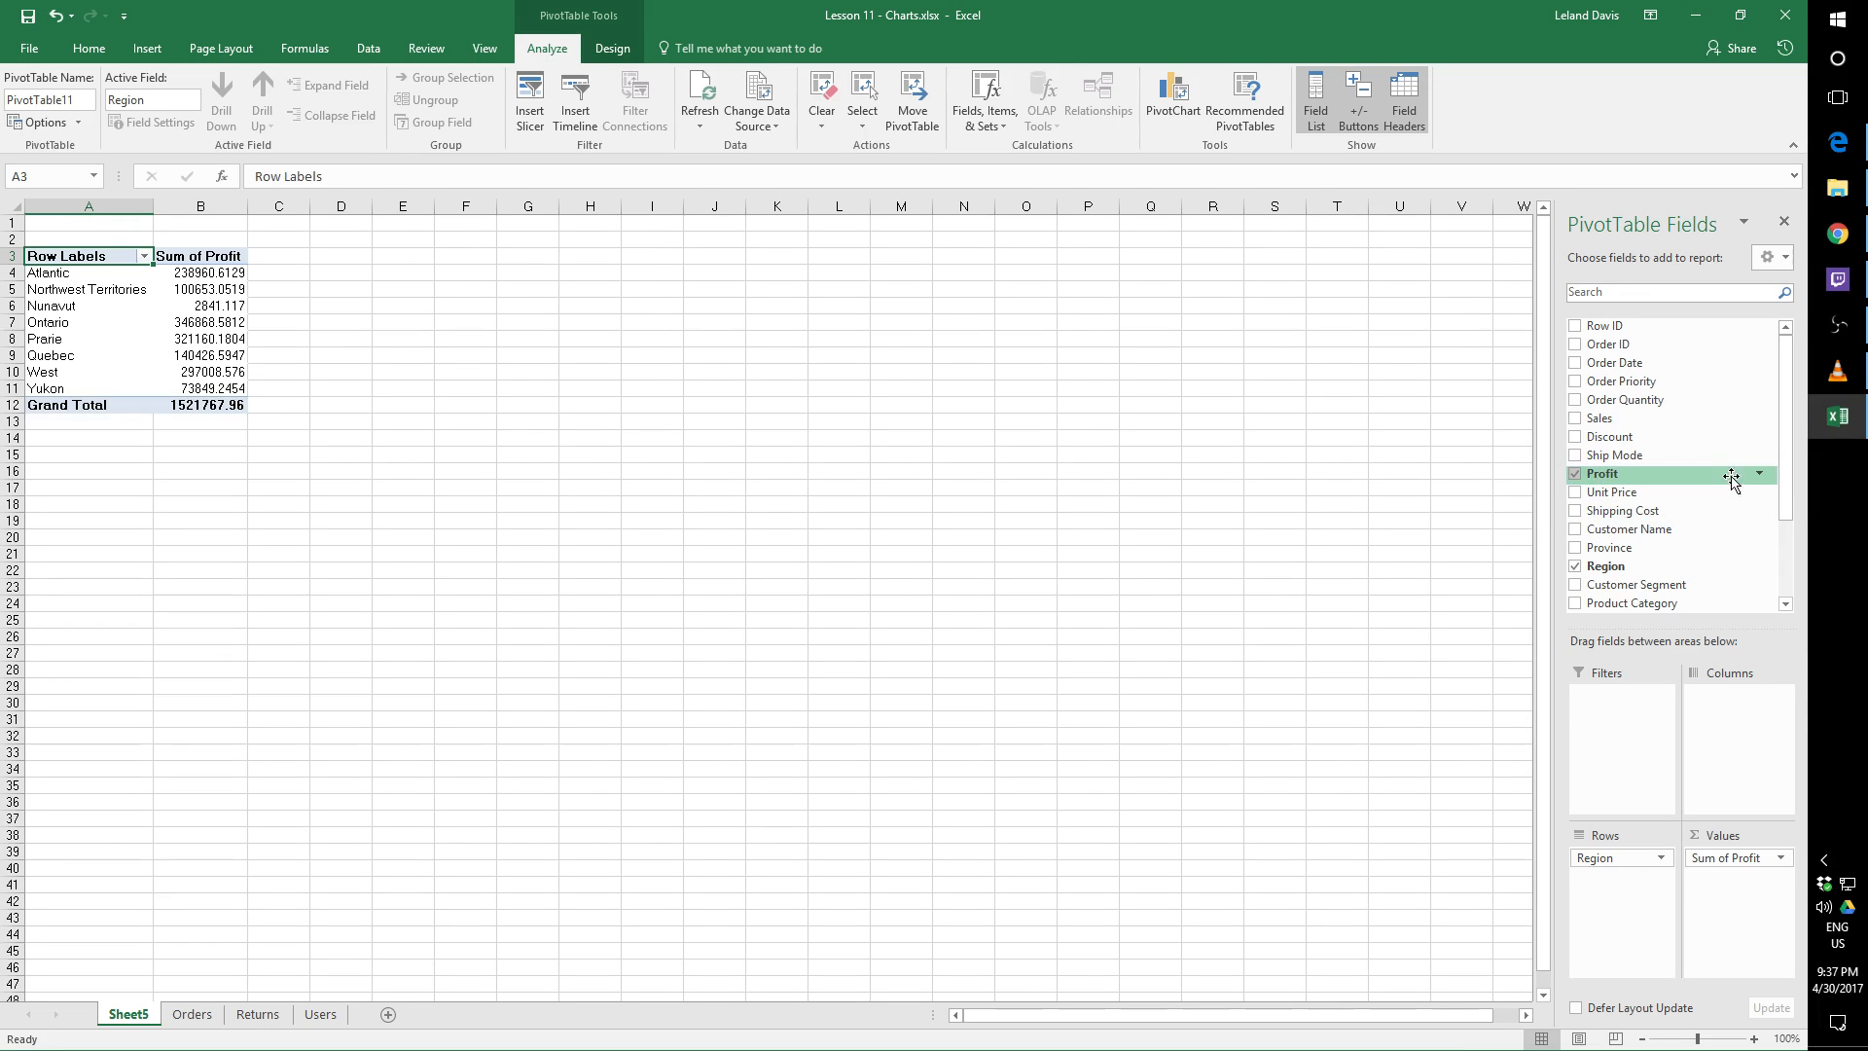
{"action": "left_click_drag", "start_coordinate": [1789, 469], "coordinate": [1794, 401]}
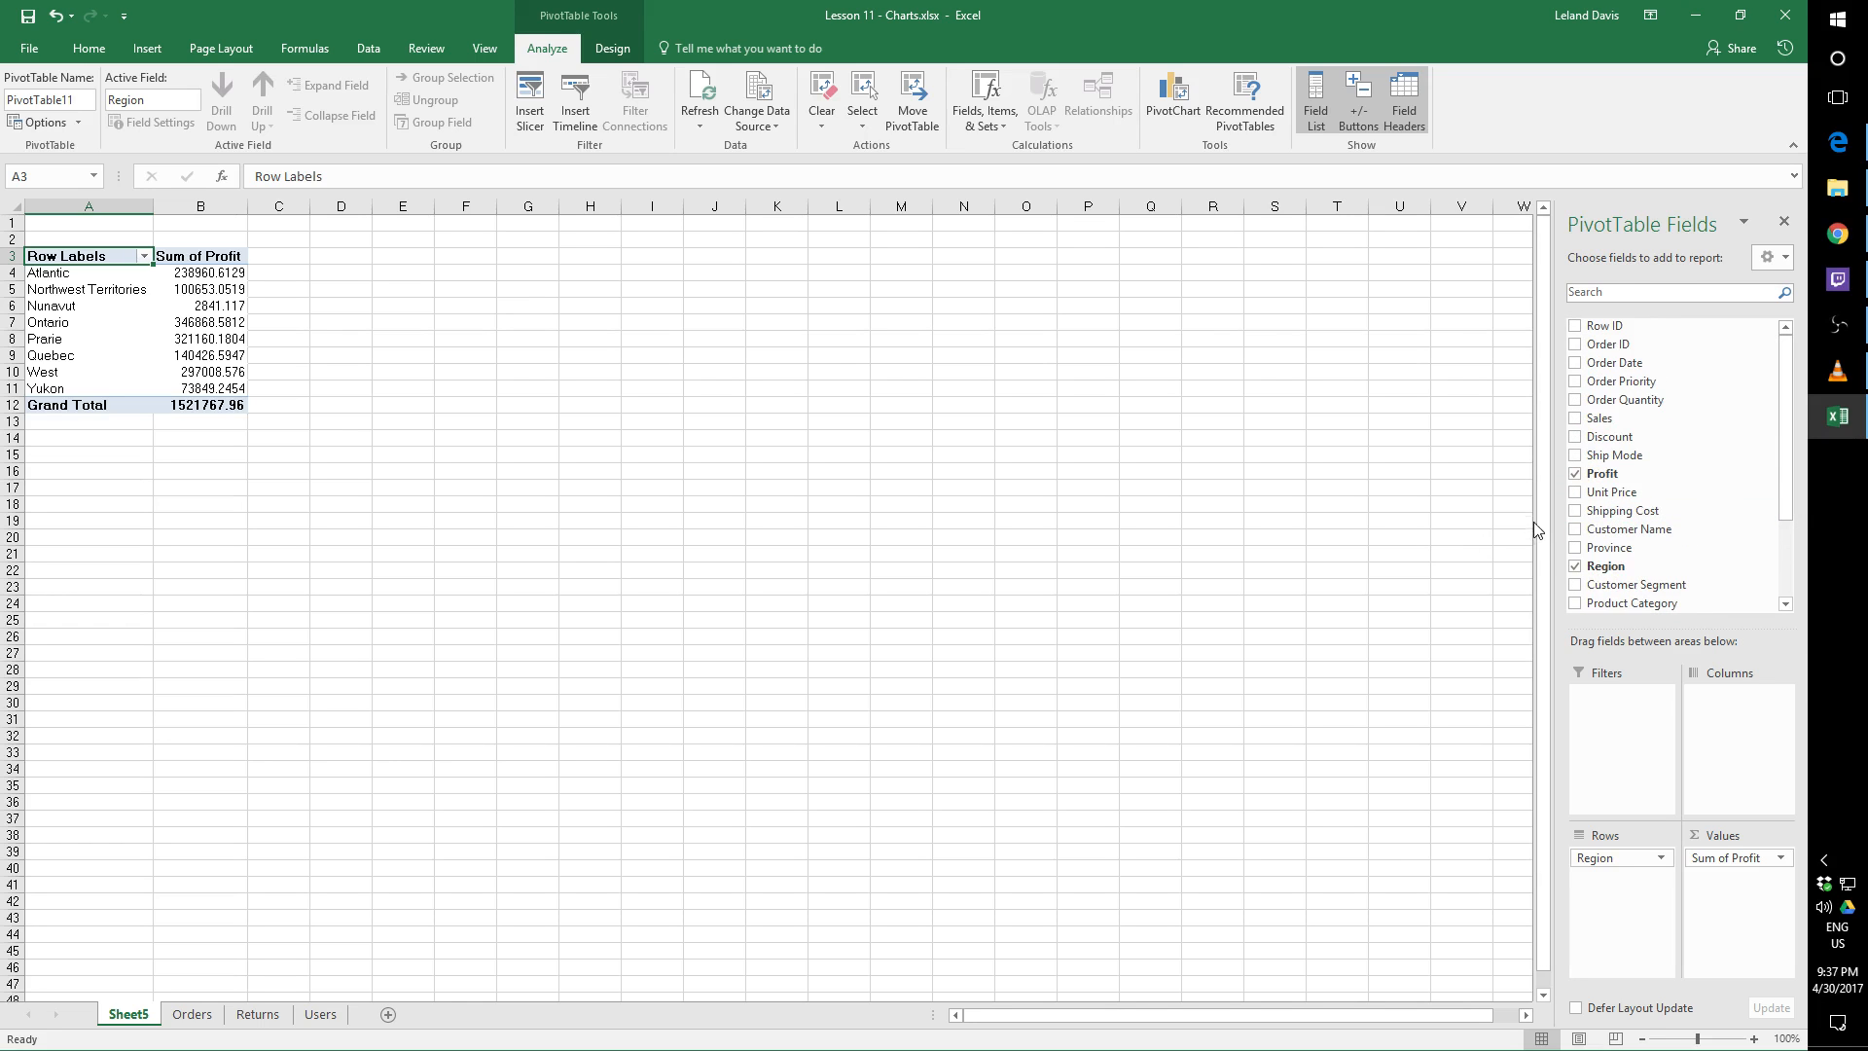
{"action": "left_click", "coordinate": [1576, 420]}
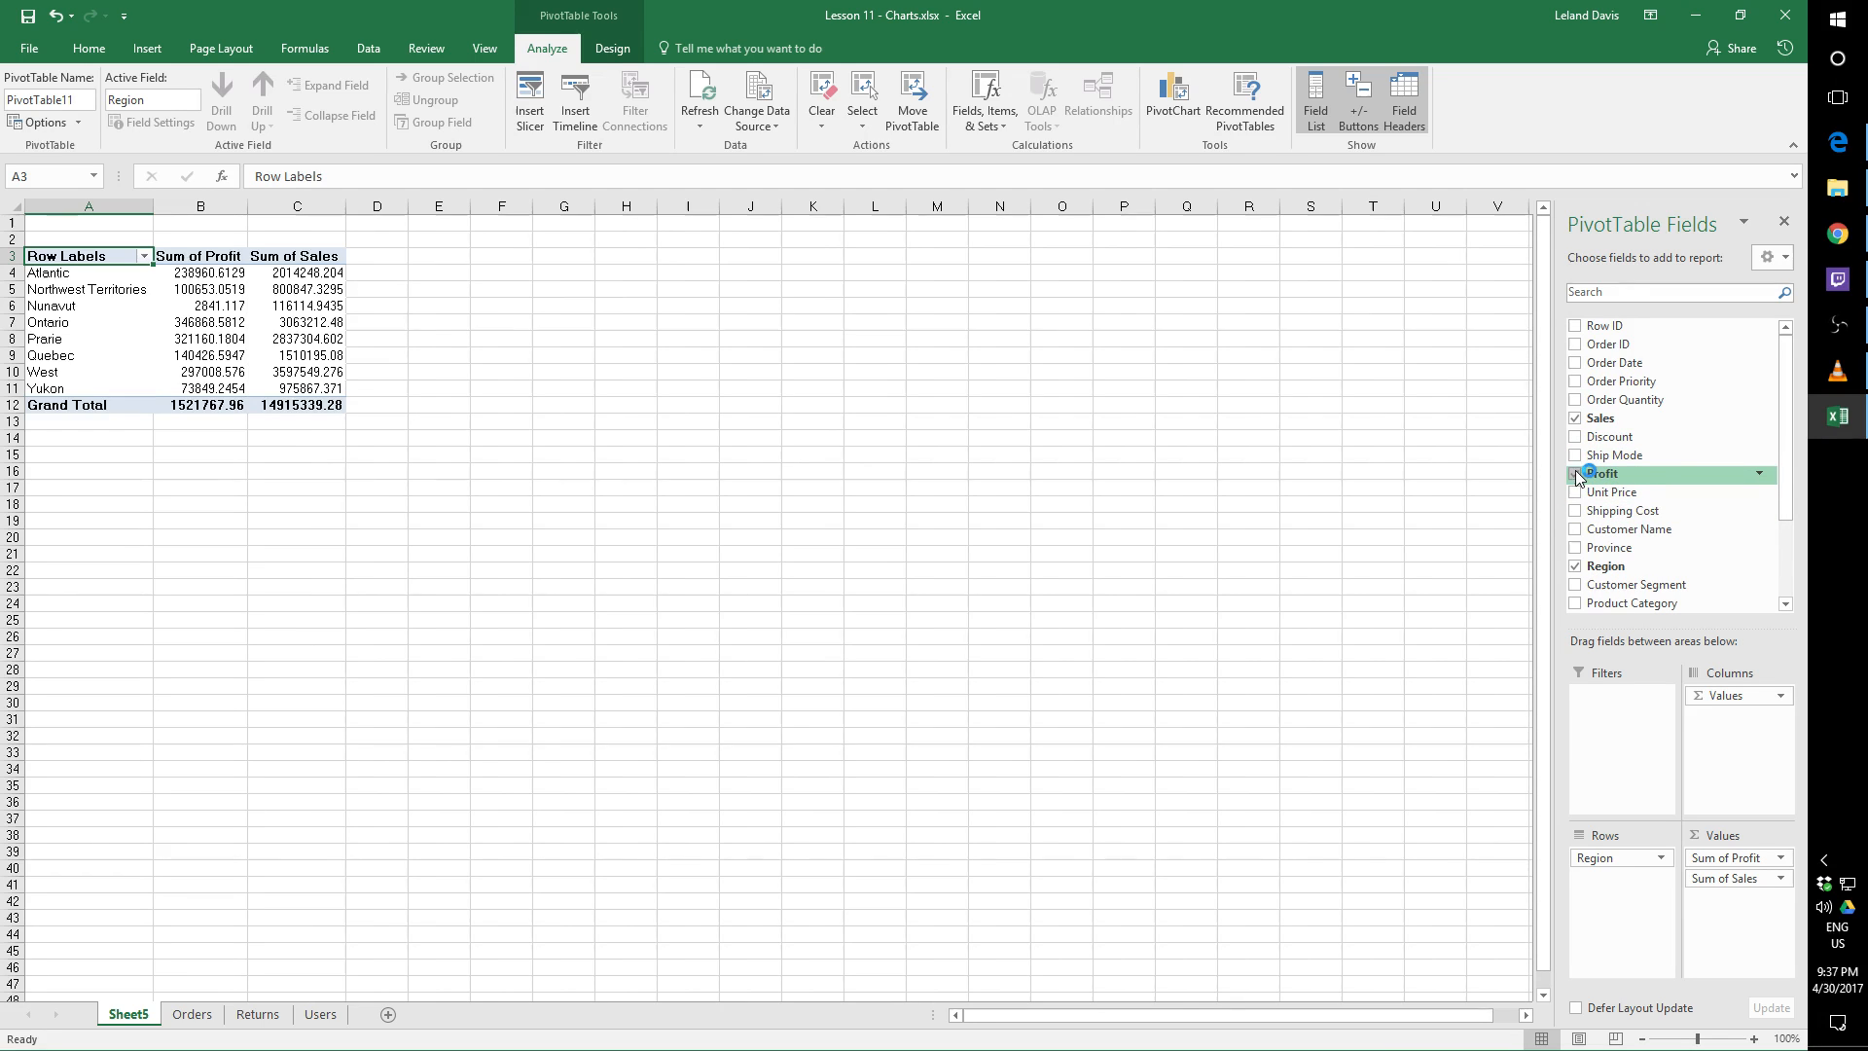
{"action": "left_click", "coordinate": [1576, 474]}
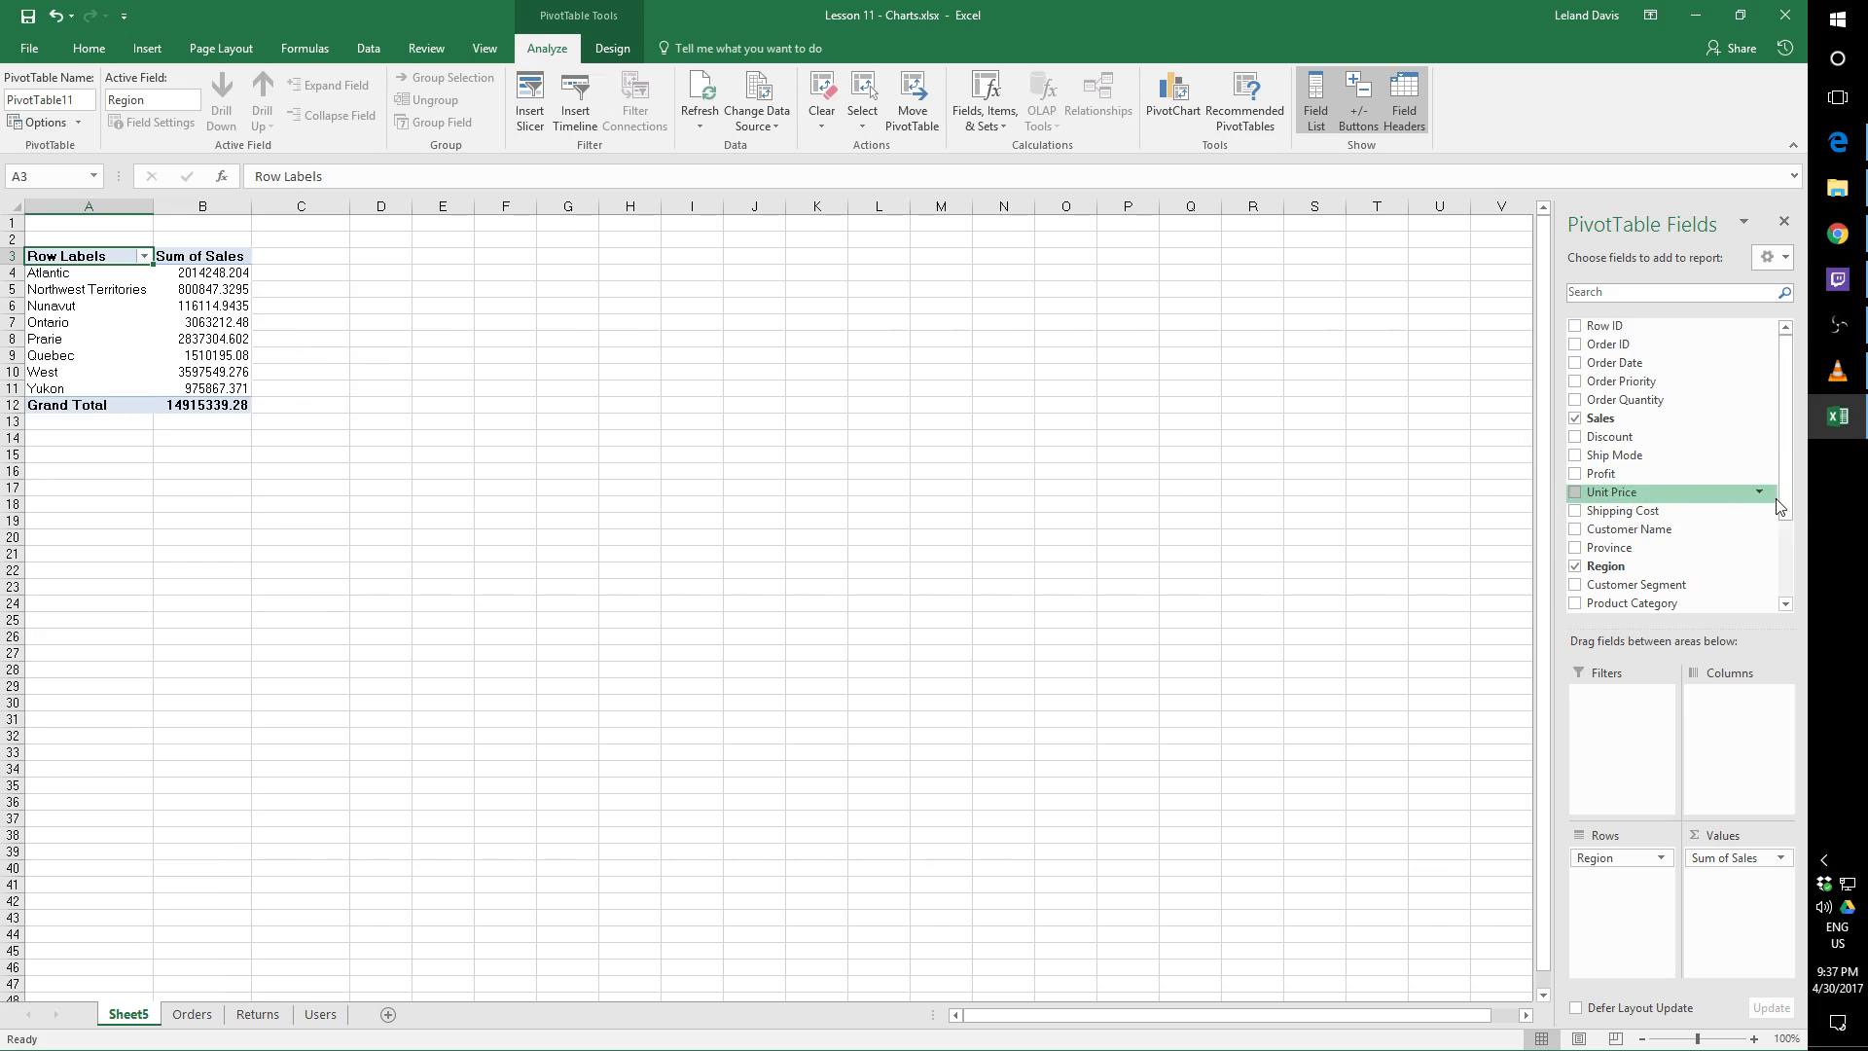
{"action": "left_click_drag", "start_coordinate": [1788, 497], "coordinate": [1791, 577]}
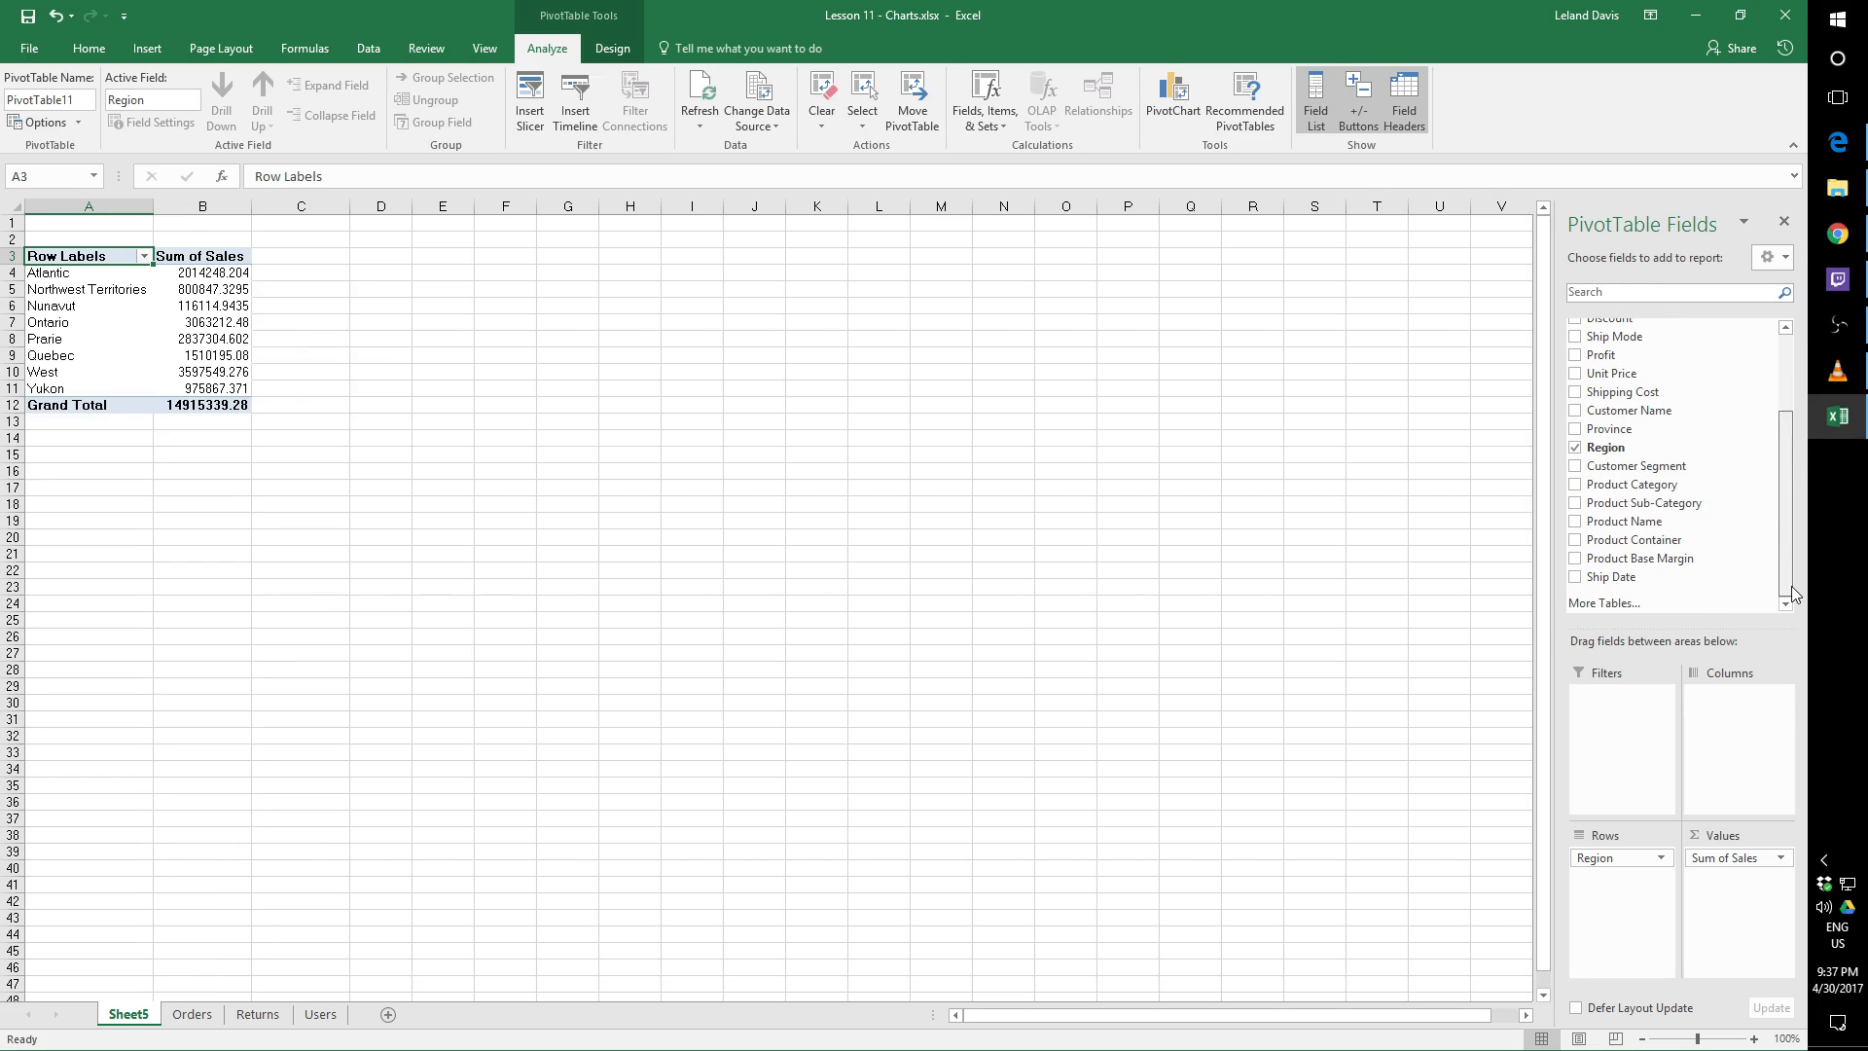
Move the PivotTable so it starts at cell I18, and autofit columns I and J to its contents
{"action": "left_click_drag", "start_coordinate": [69, 256], "coordinate": [727, 654]}
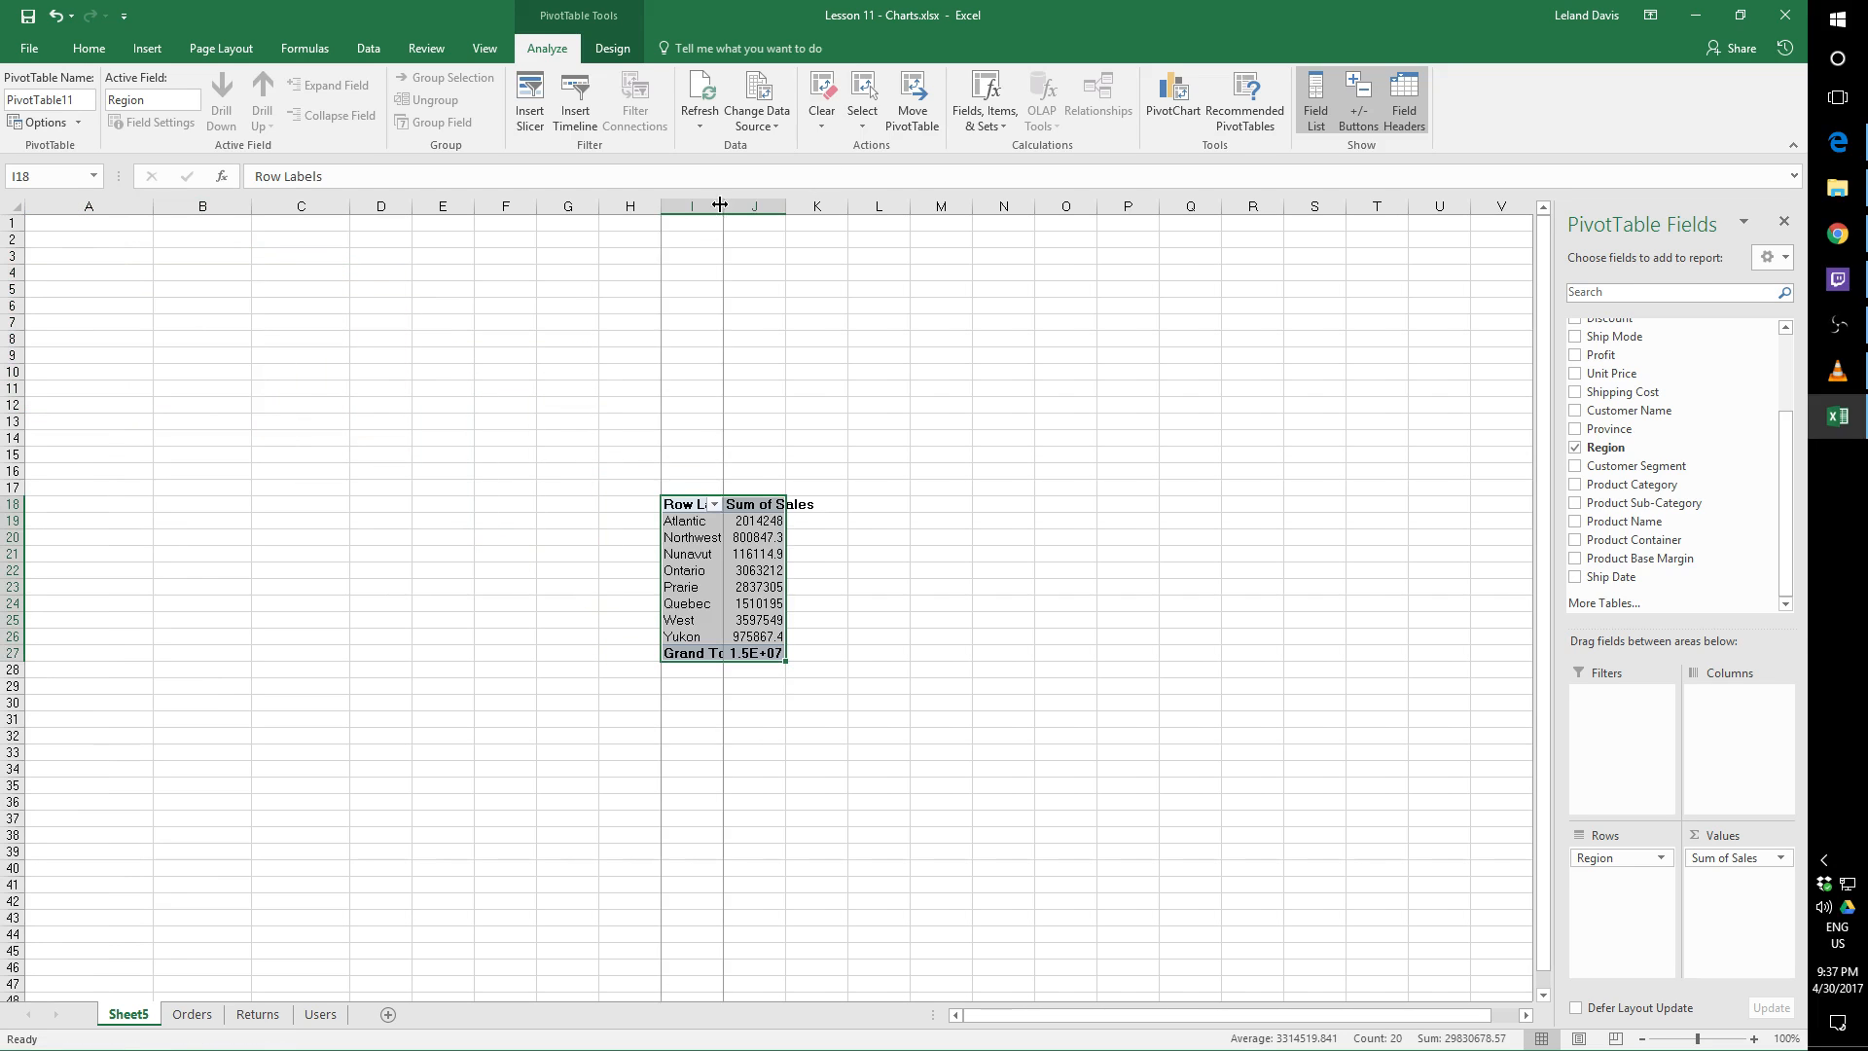
{"action": "double_click", "coordinate": [722, 200]}
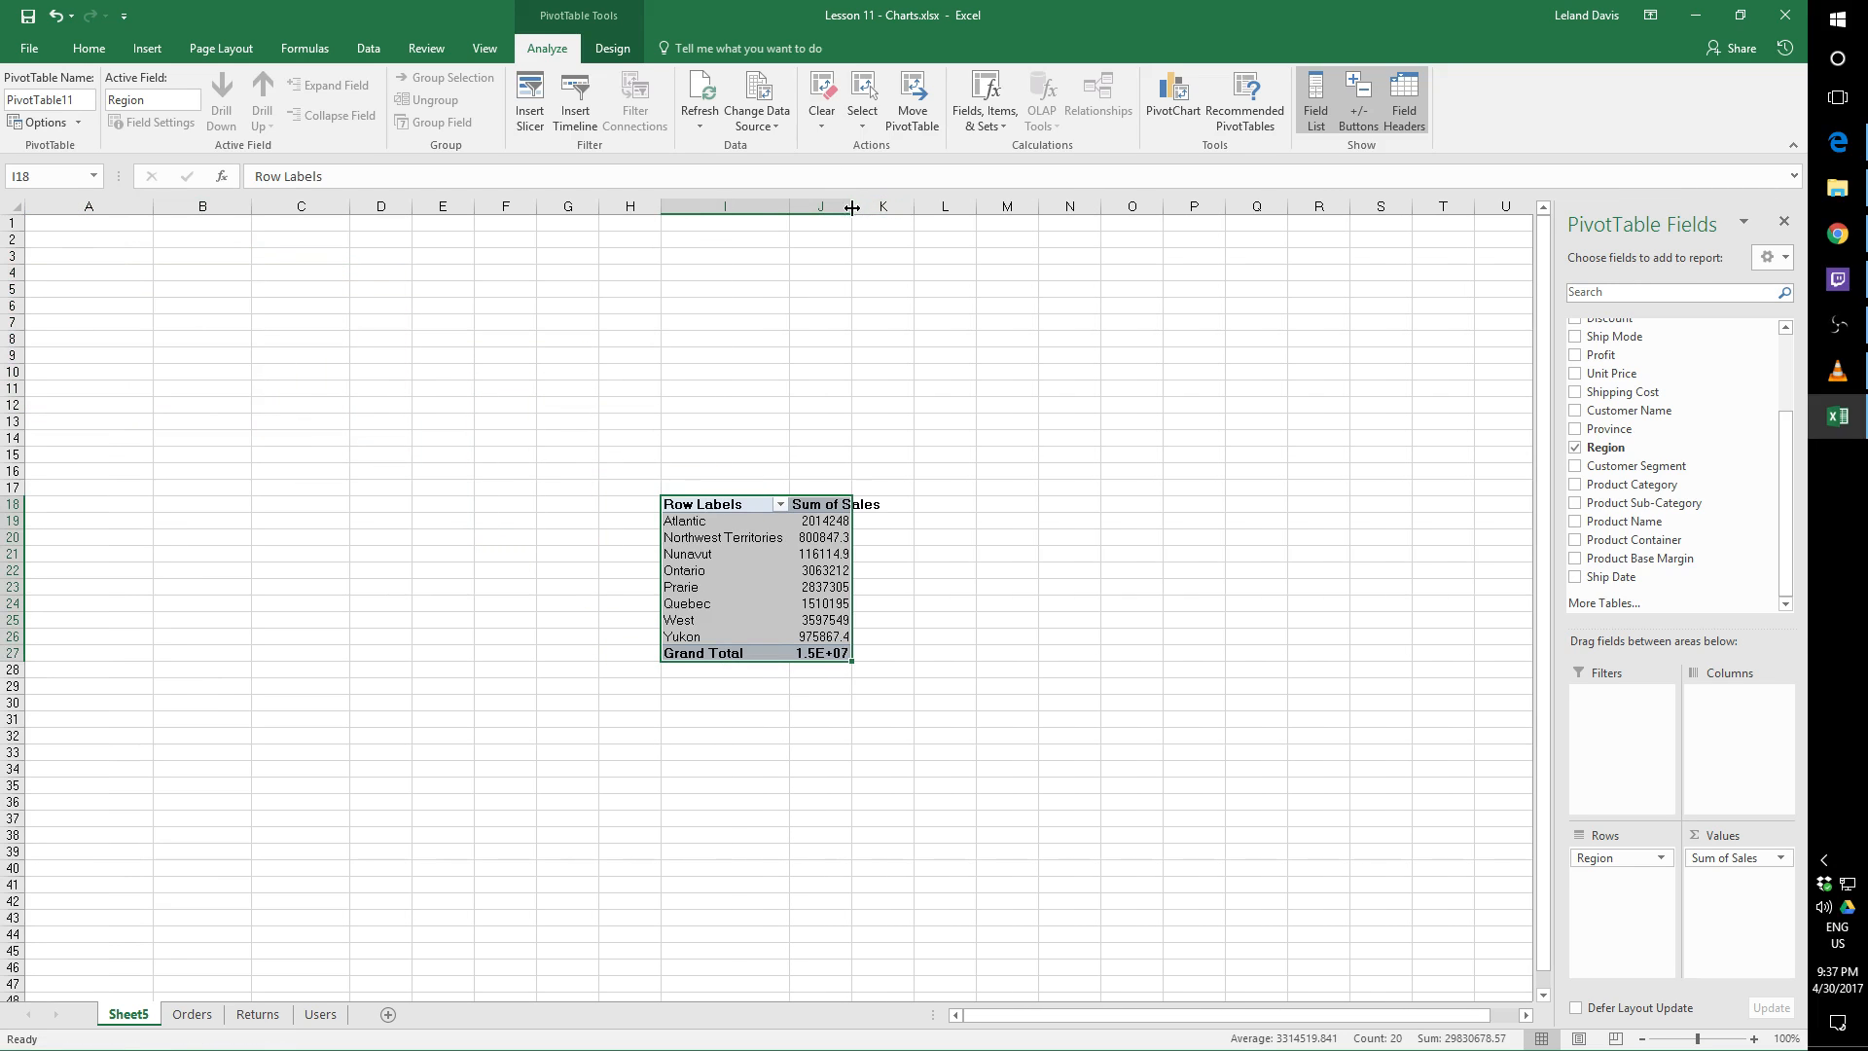
{"action": "double_click", "coordinate": [853, 206]}
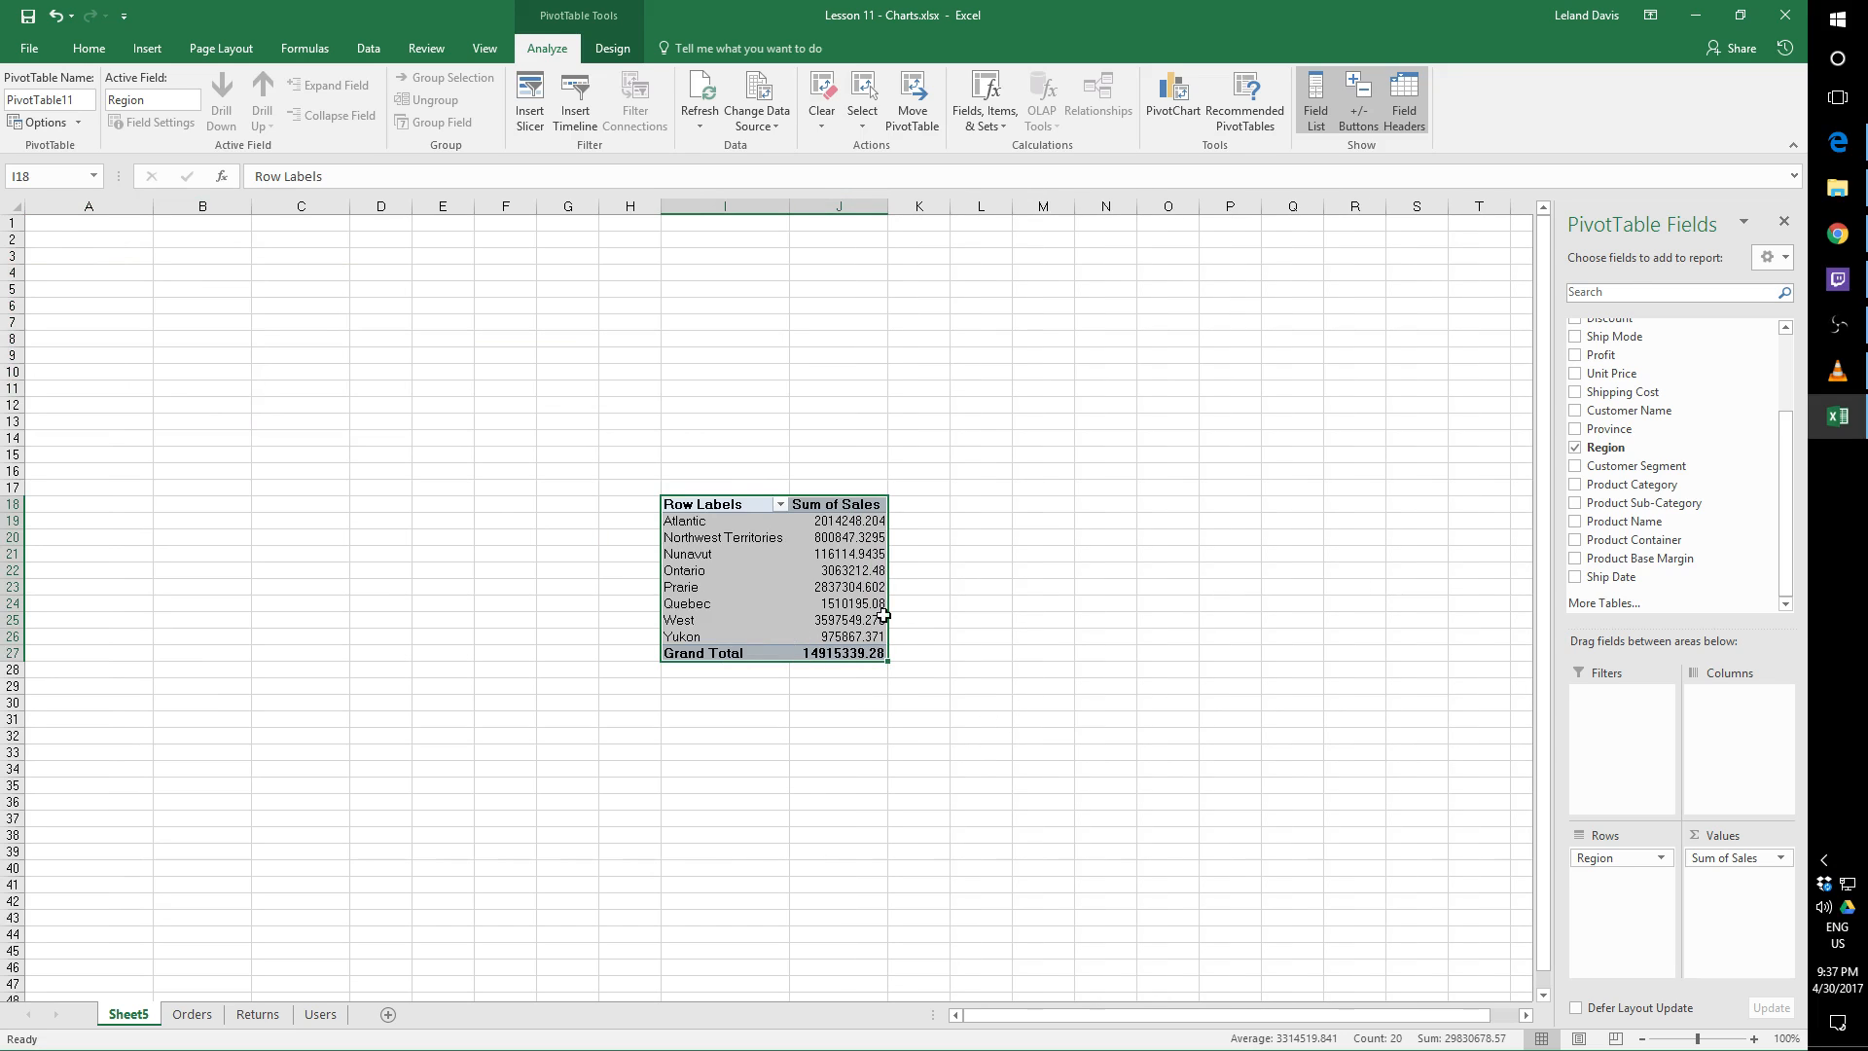
{"action": "left_click", "coordinate": [856, 587]}
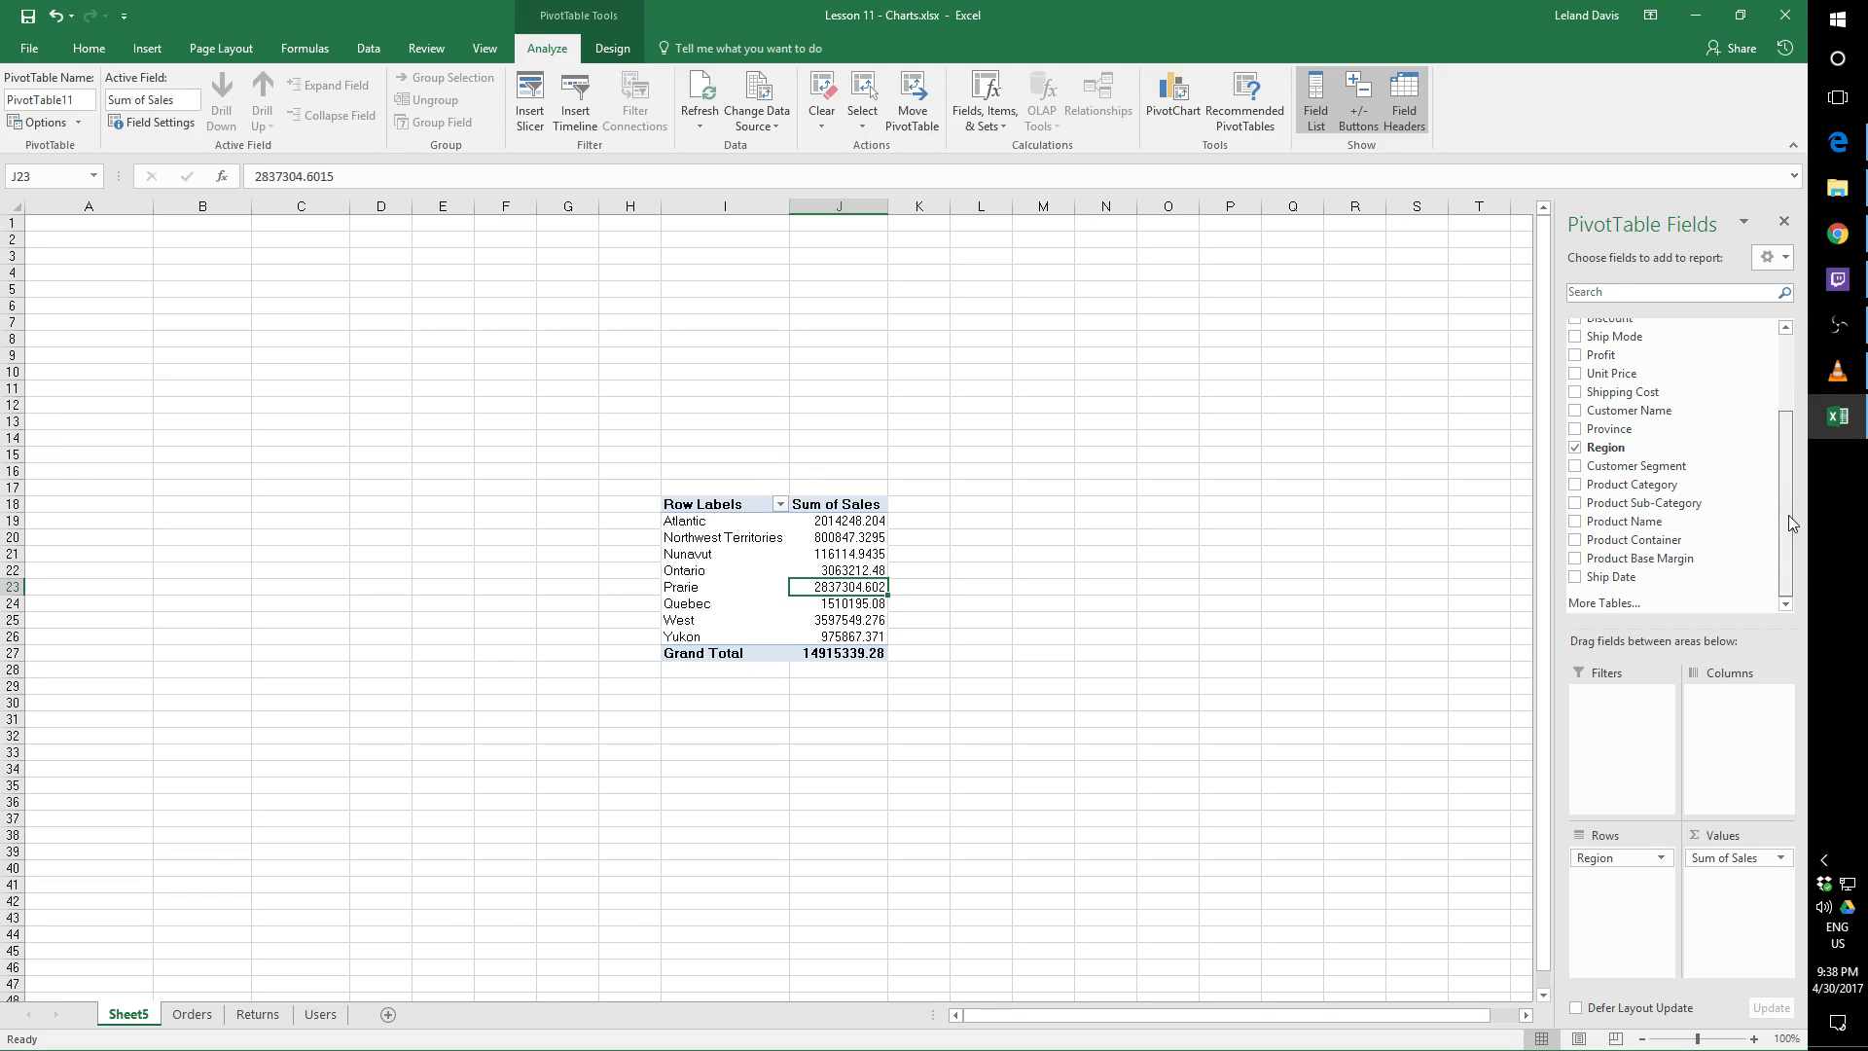
Add the Ship Mode field to the PivotTable's rows beneath Region
{"action": "left_click_drag", "start_coordinate": [1790, 521], "coordinate": [1791, 449]}
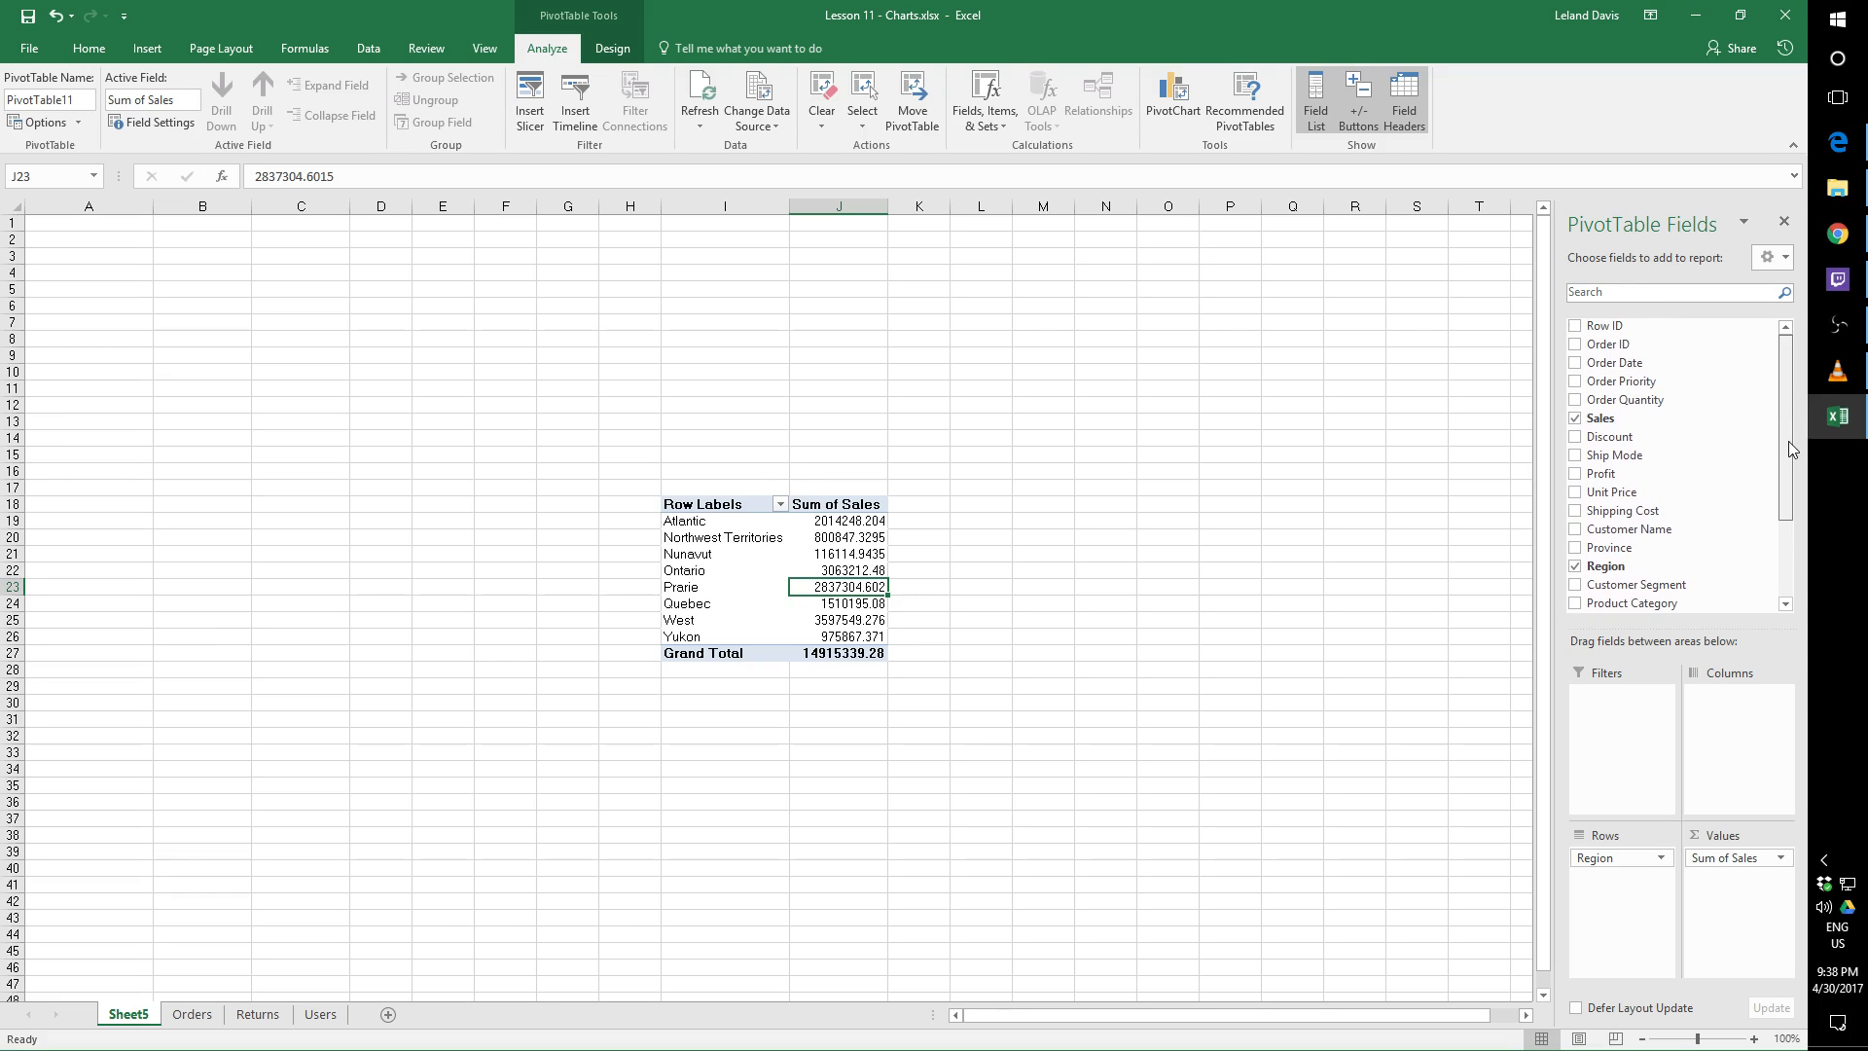
{"action": "left_click", "coordinate": [1576, 455]}
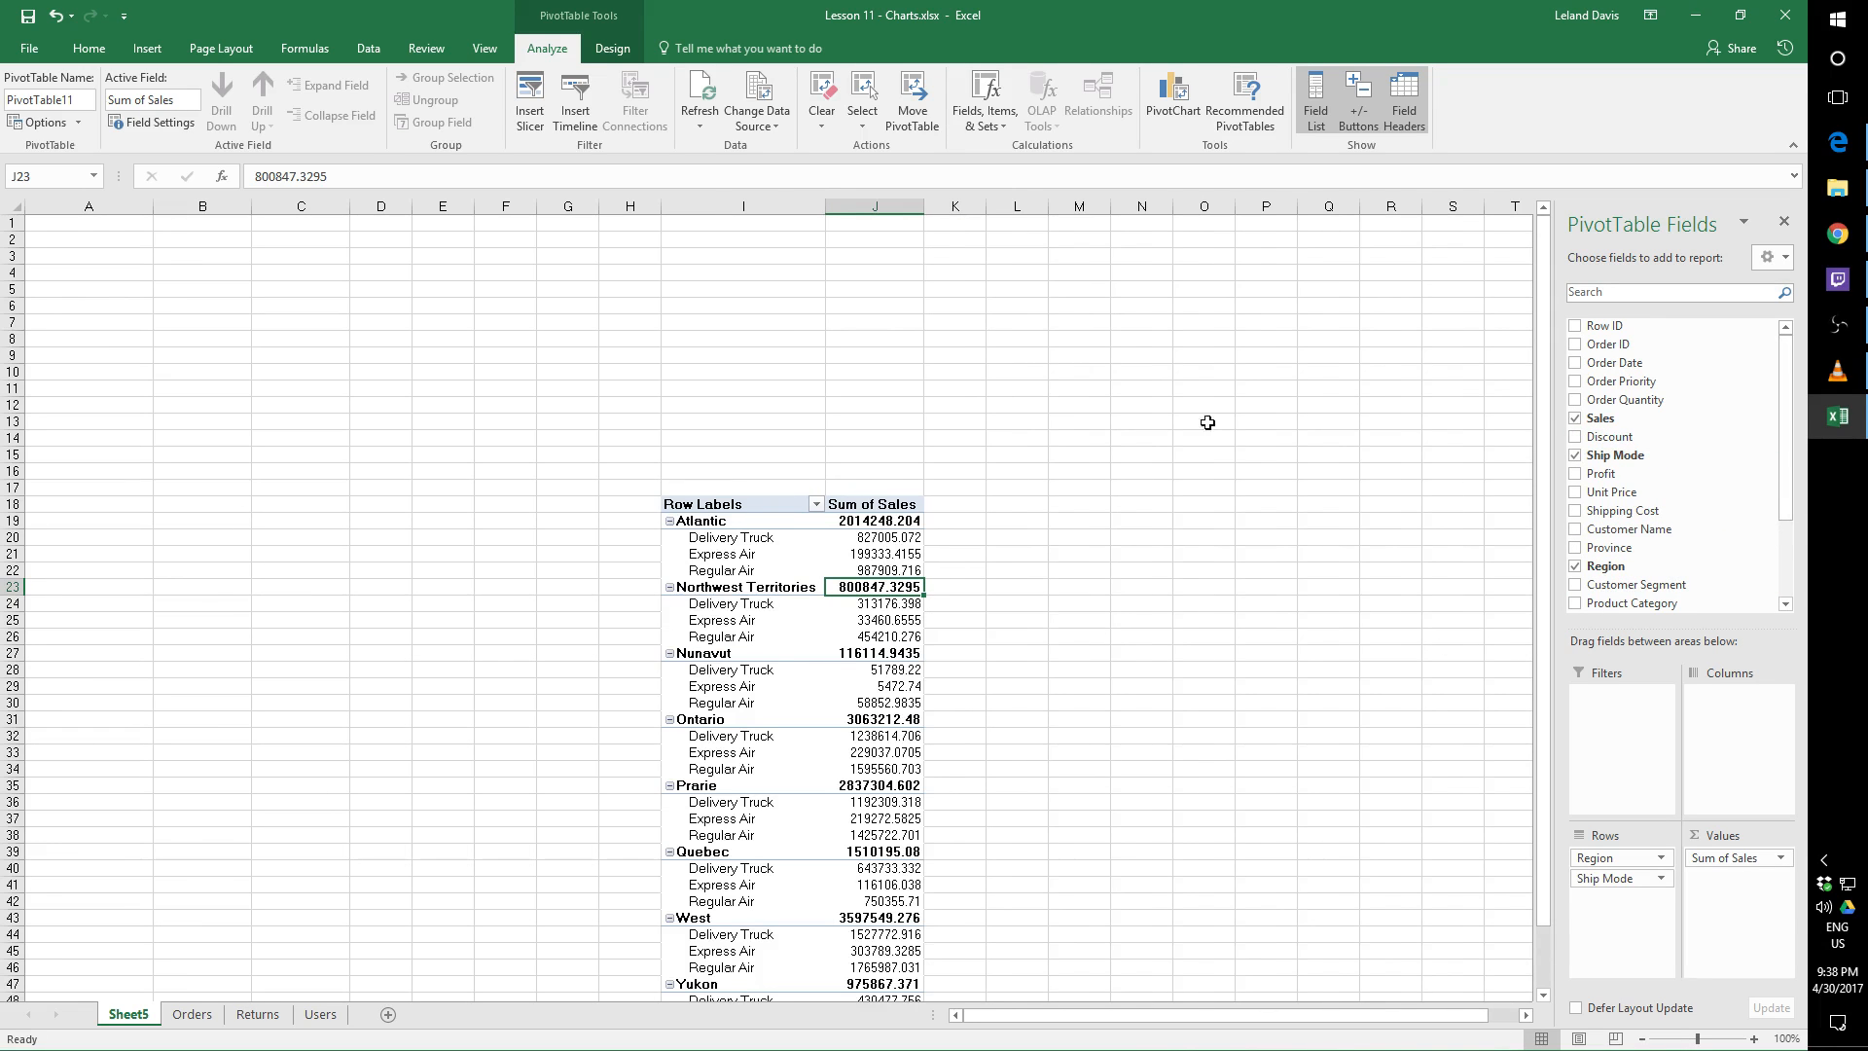
{"action": "scroll", "coordinate": [1187, 500], "scroll_direction": "down", "scroll_amount": 3}
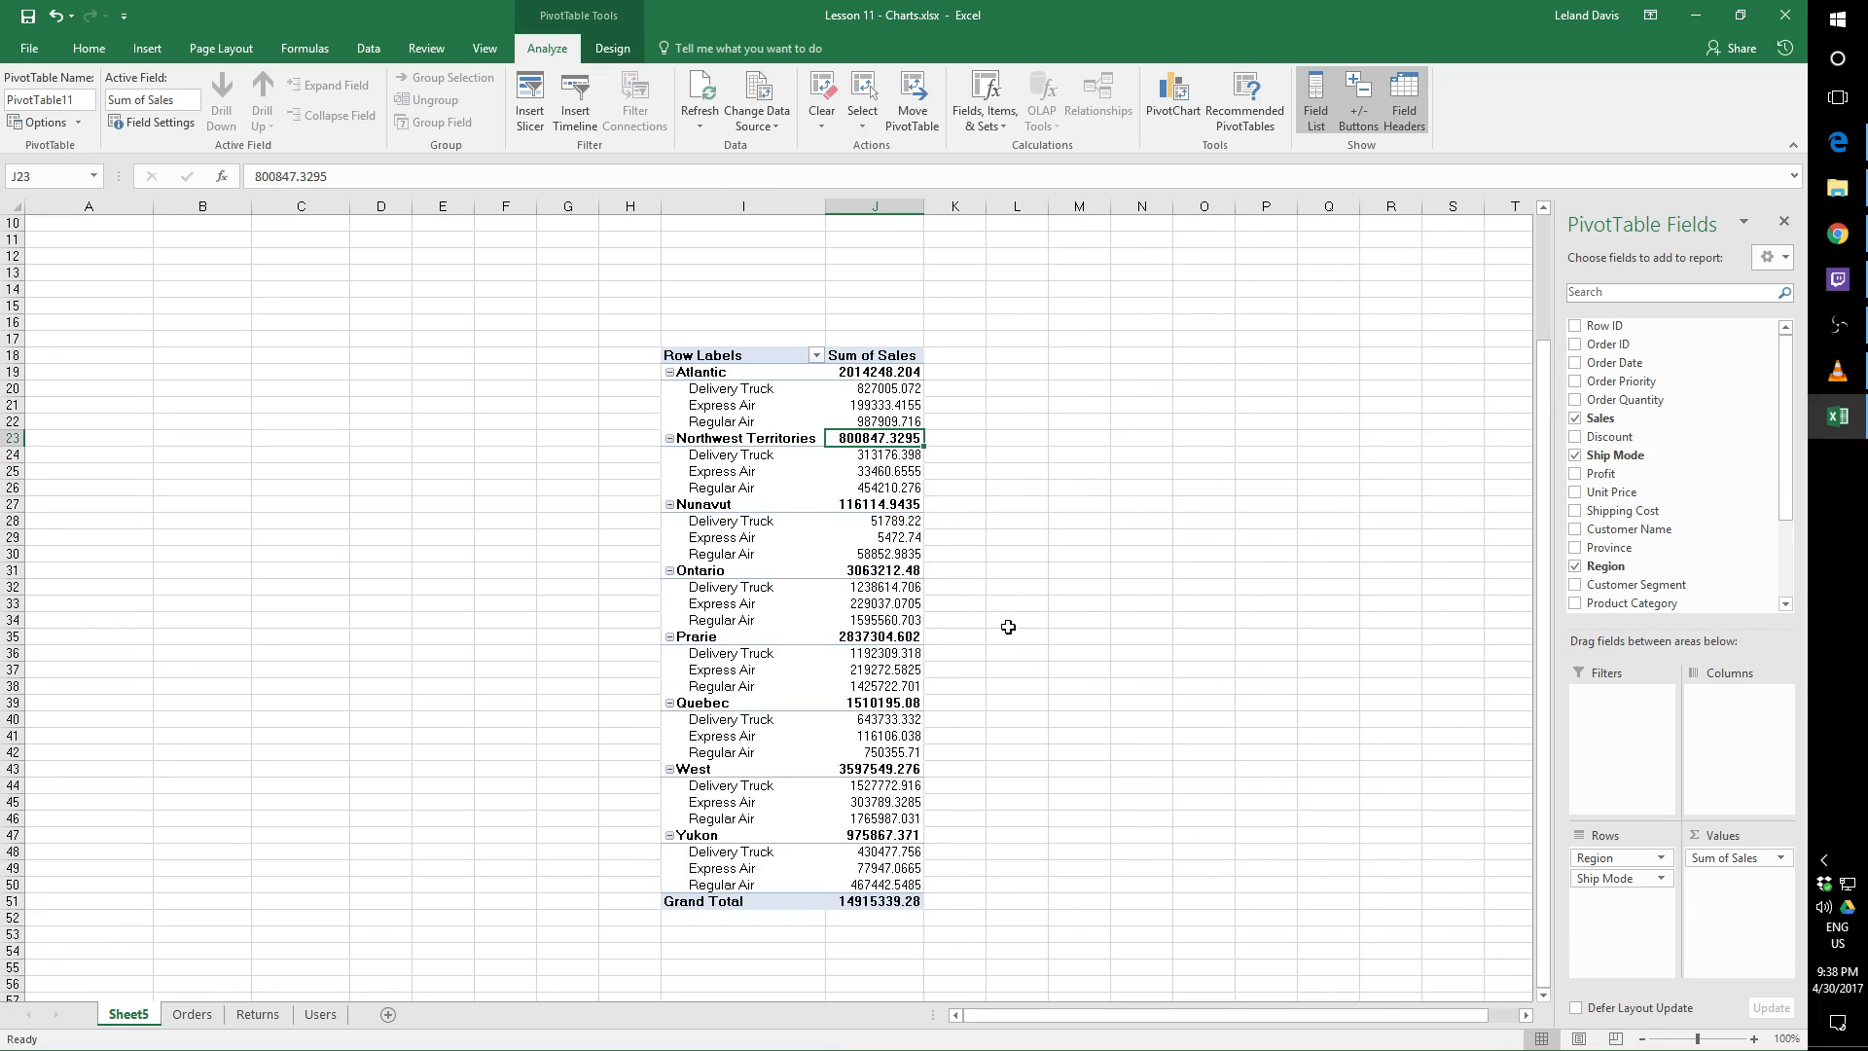
Try to relocate the Atlantic row label and the Sum of Sales header individually to cells outside the PivotTable
{"action": "left_click", "coordinate": [715, 372]}
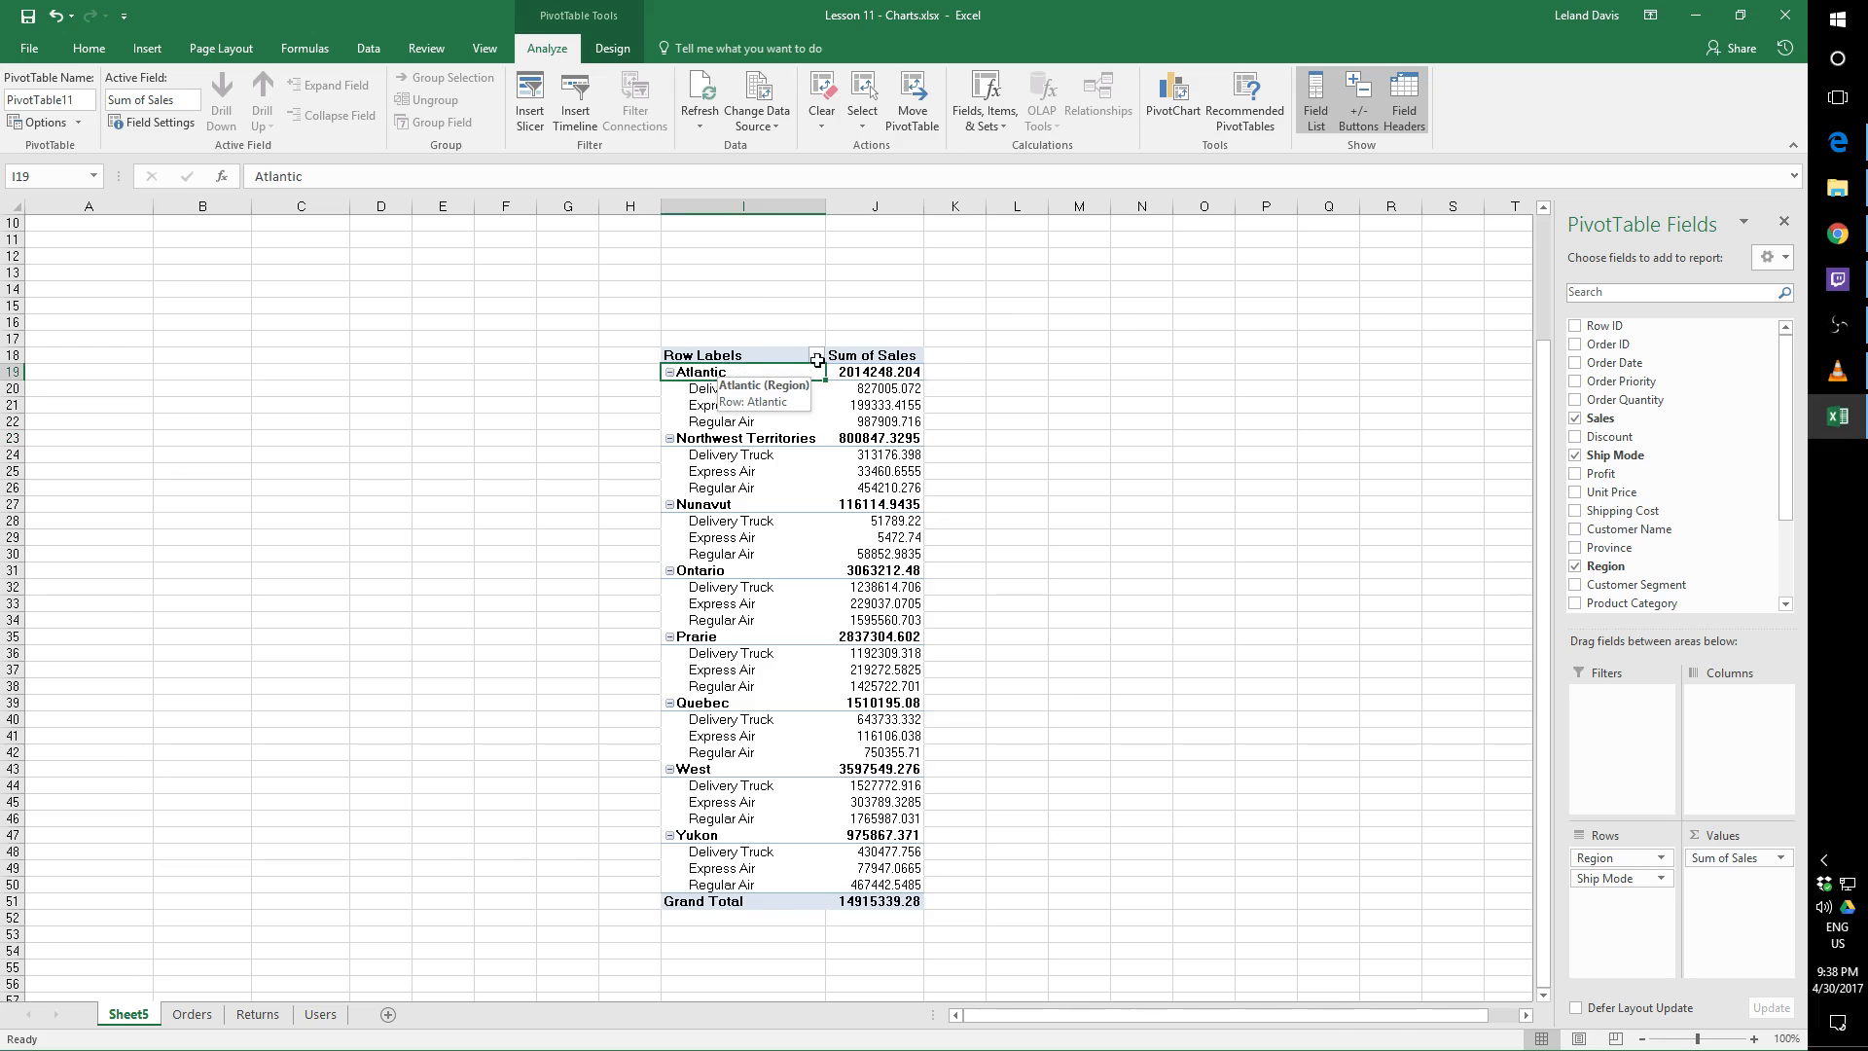
{"action": "mouse_move", "coordinate": [817, 360]}
{"action": "left_mouse_down"}
{"action": "mouse_move", "coordinate": [888, 351]}
{"action": "mouse_move", "coordinate": [702, 376]}
{"action": "mouse_move", "coordinate": [827, 387]}
{"action": "left_mouse_up"}
{"action": "left_click_drag", "start_coordinate": [944, 370], "coordinate": [959, 362]}
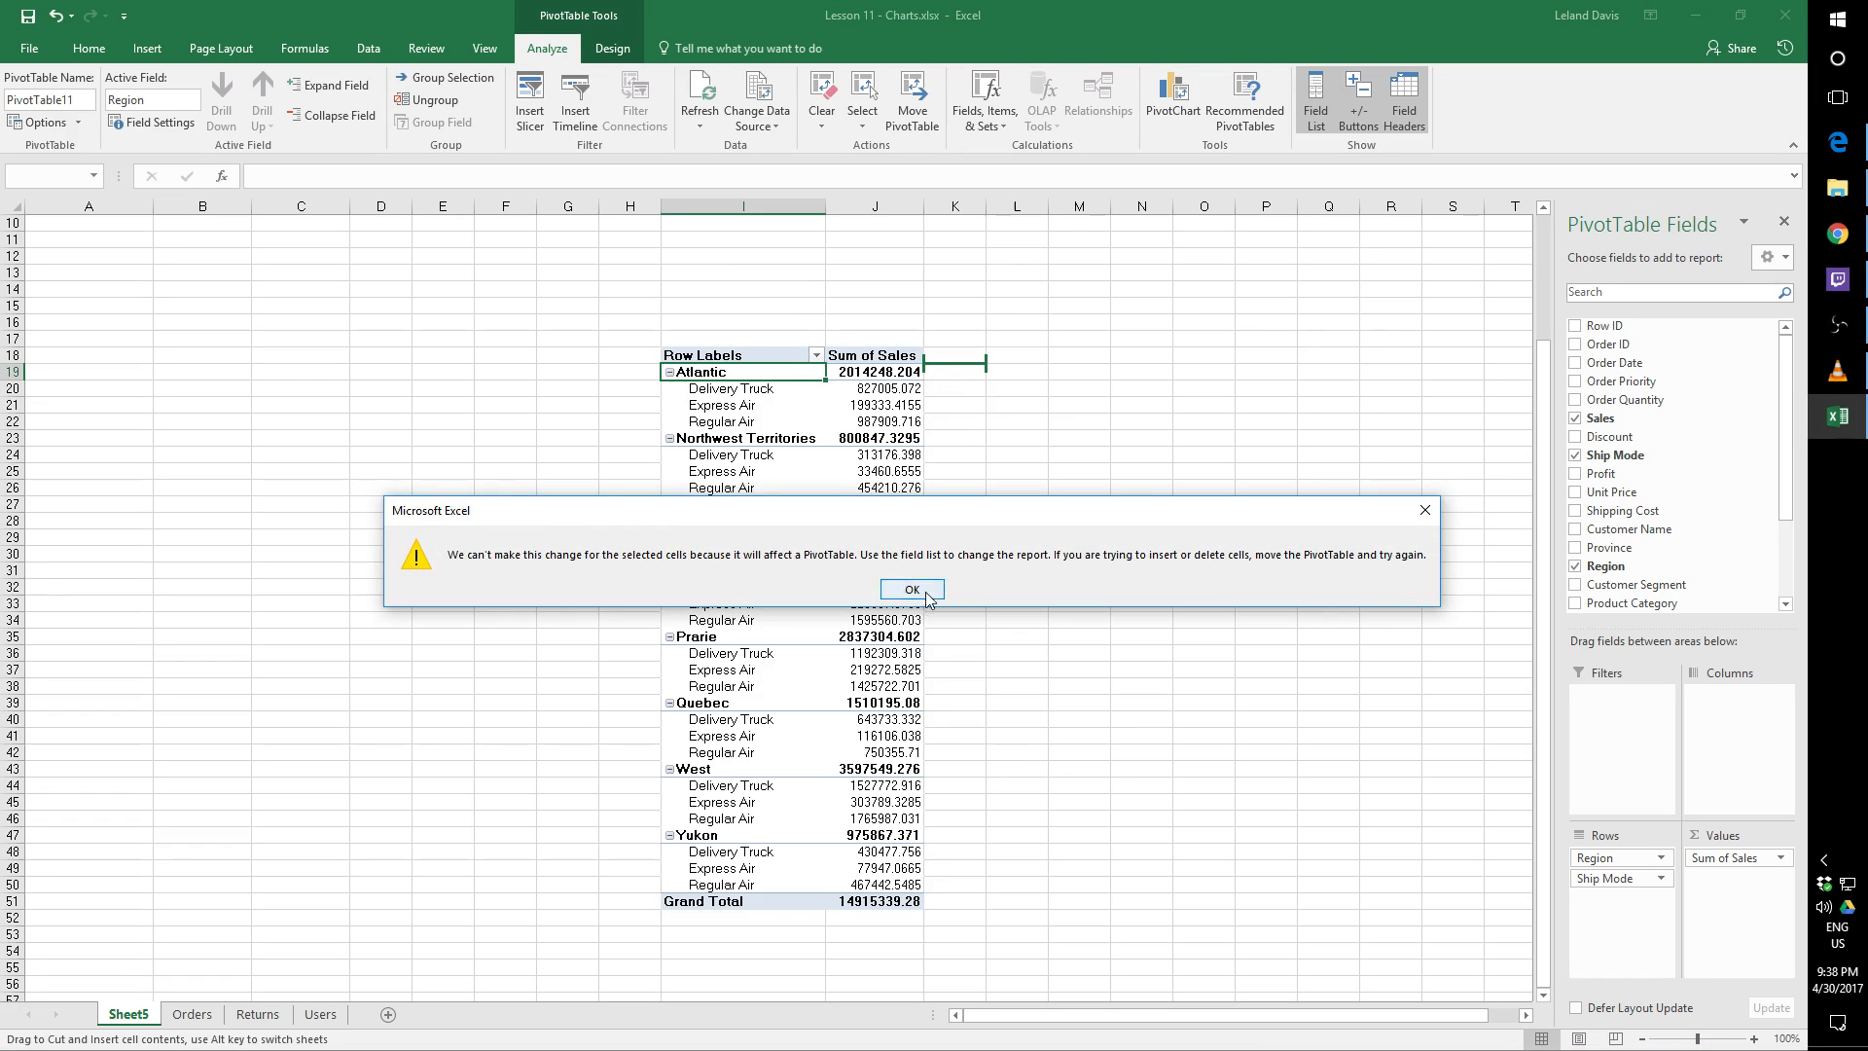
{"action": "left_click", "coordinate": [924, 589]}
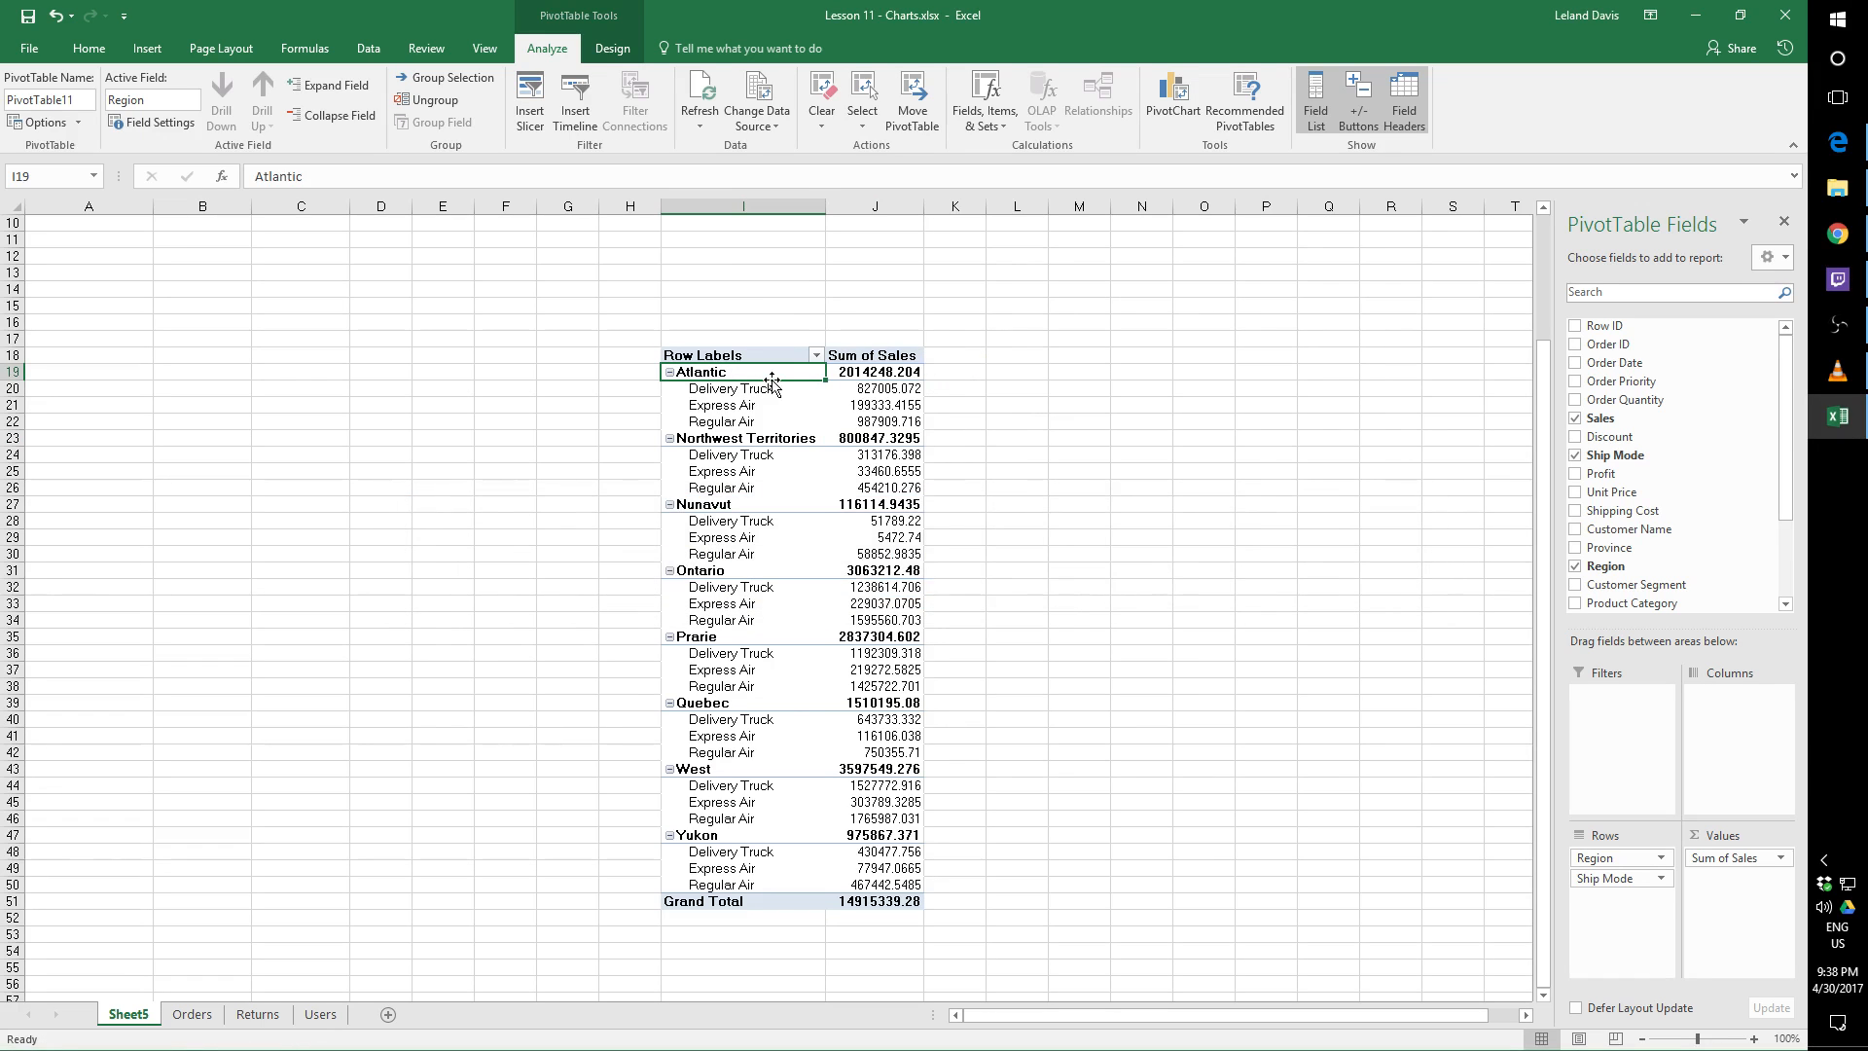
{"action": "left_click_drag", "start_coordinate": [772, 381], "coordinate": [955, 358]}
{"action": "left_click", "coordinate": [914, 589]}
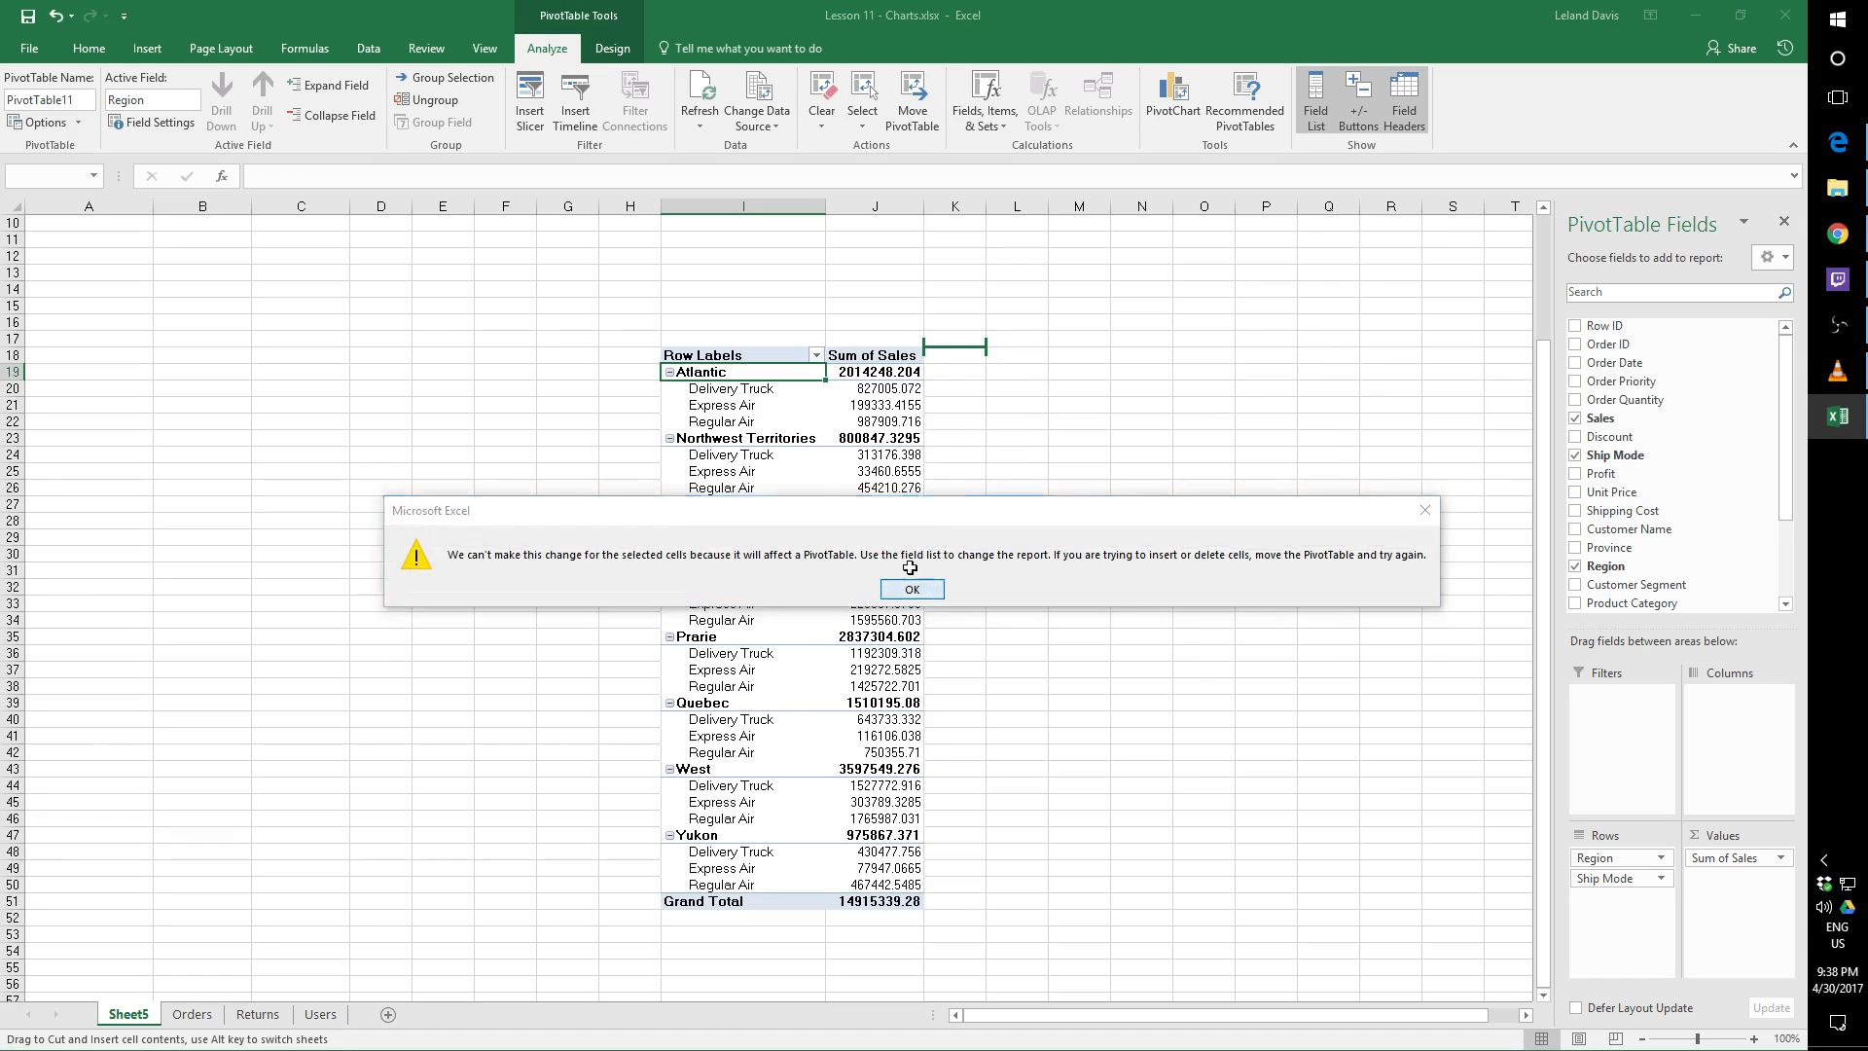
{"action": "left_click", "coordinate": [881, 355]}
{"action": "left_click_drag", "start_coordinate": [884, 364], "coordinate": [638, 389]}
{"action": "left_click", "coordinate": [912, 590]}
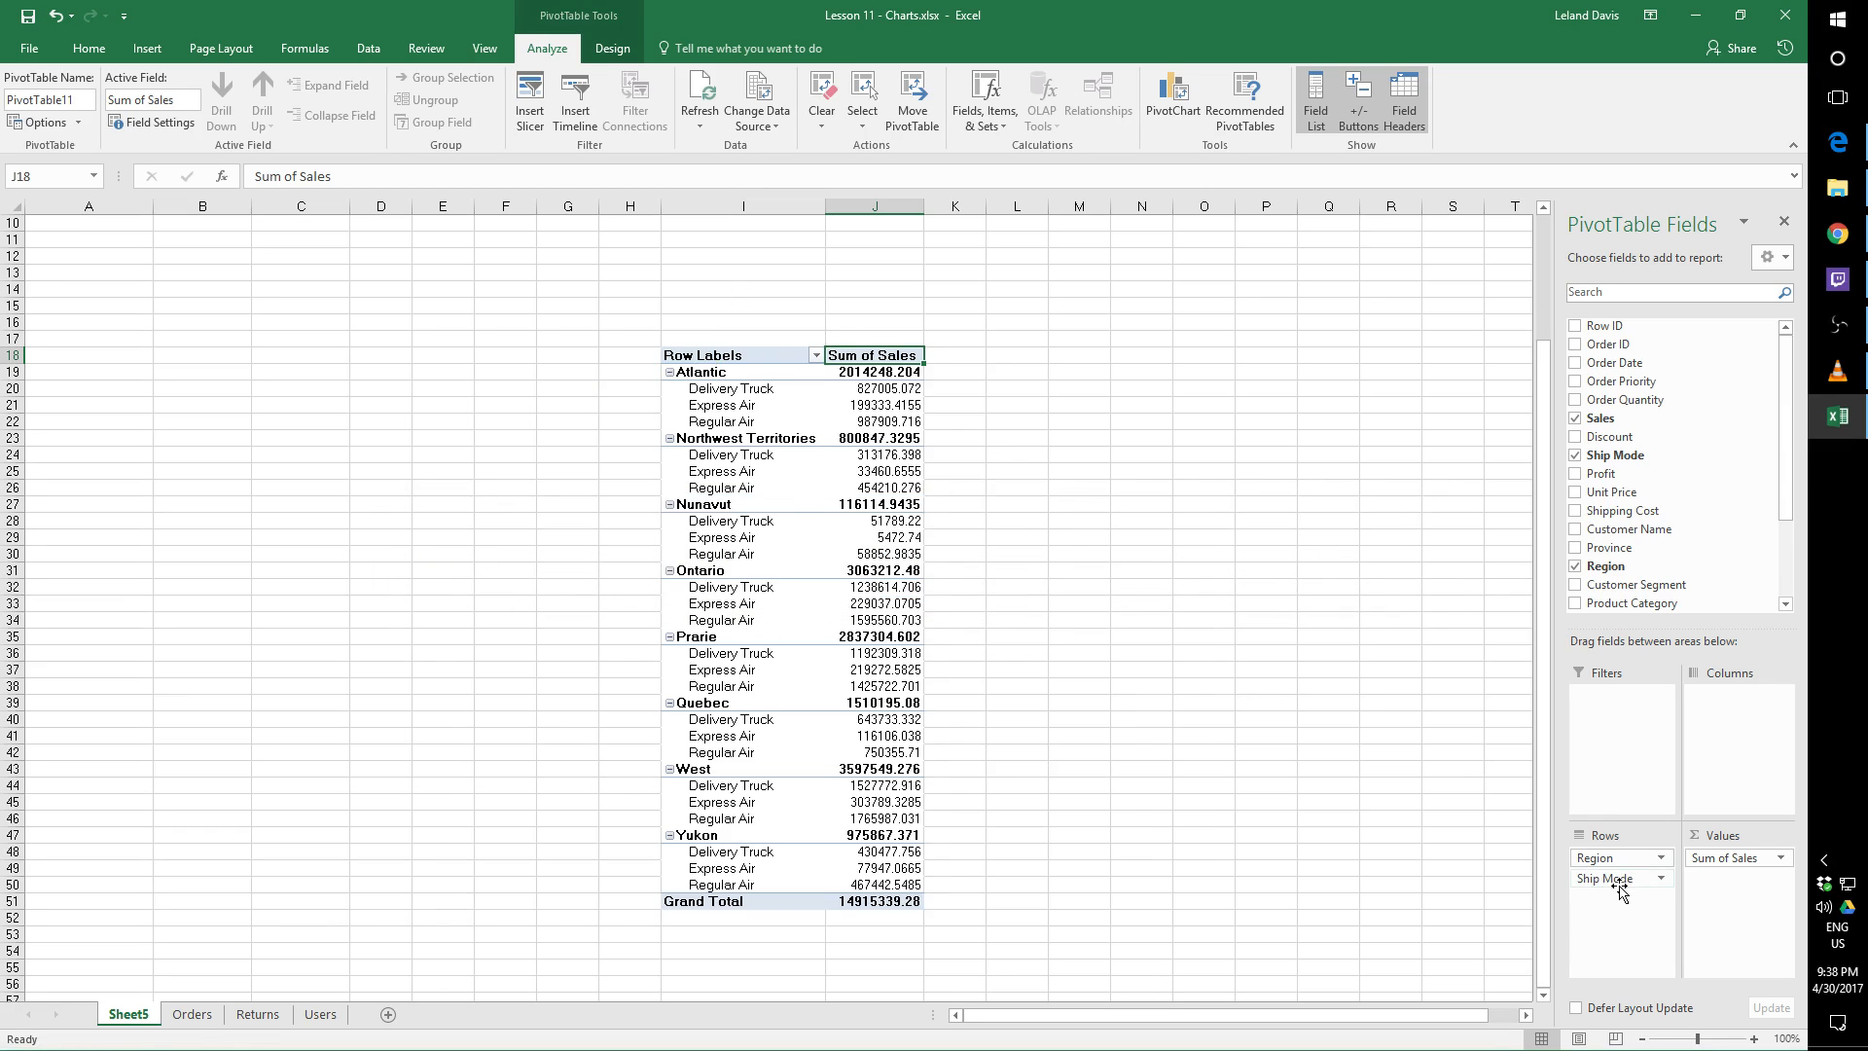
Move the Ship Mode field from the PivotTable's rows to its columns
{"action": "left_click_drag", "start_coordinate": [1620, 884], "coordinate": [1727, 715]}
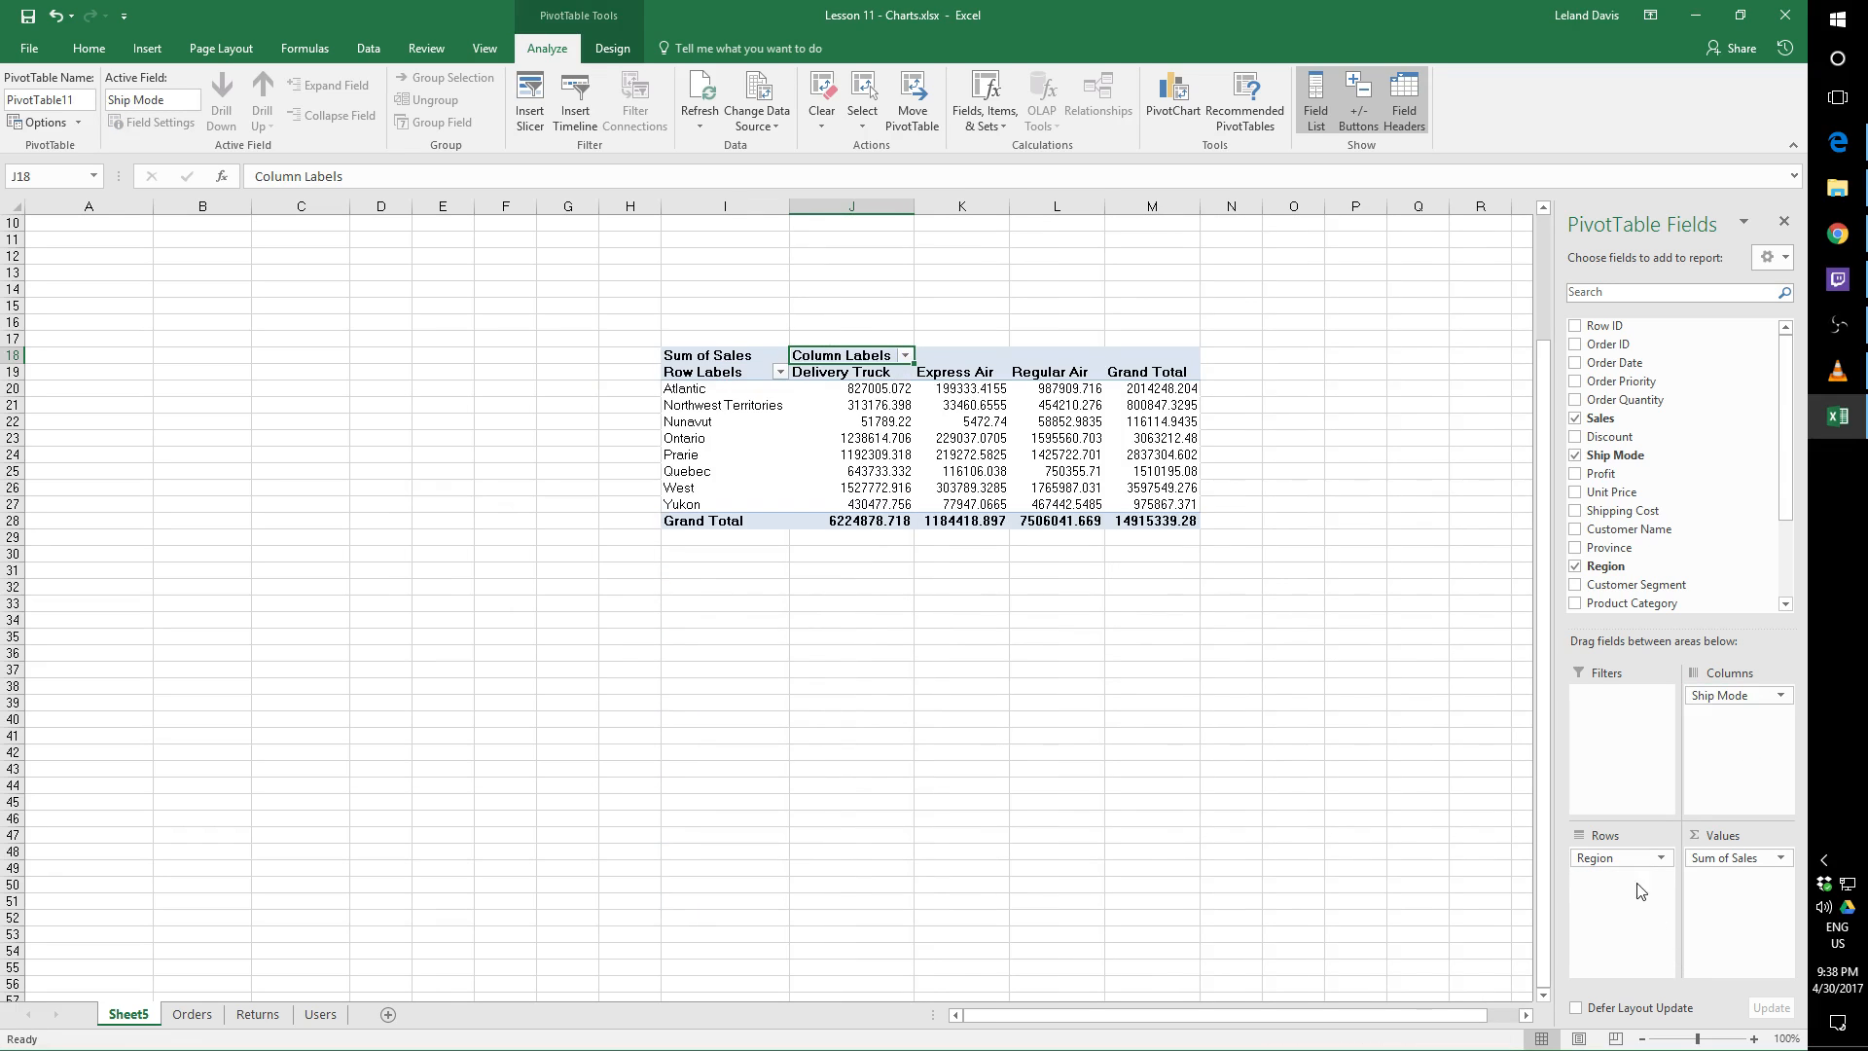
Try the Region field in the PivotTable's columns beneath Ship Mode, and return it to the rows
{"action": "left_click_drag", "start_coordinate": [1627, 865], "coordinate": [1732, 778]}
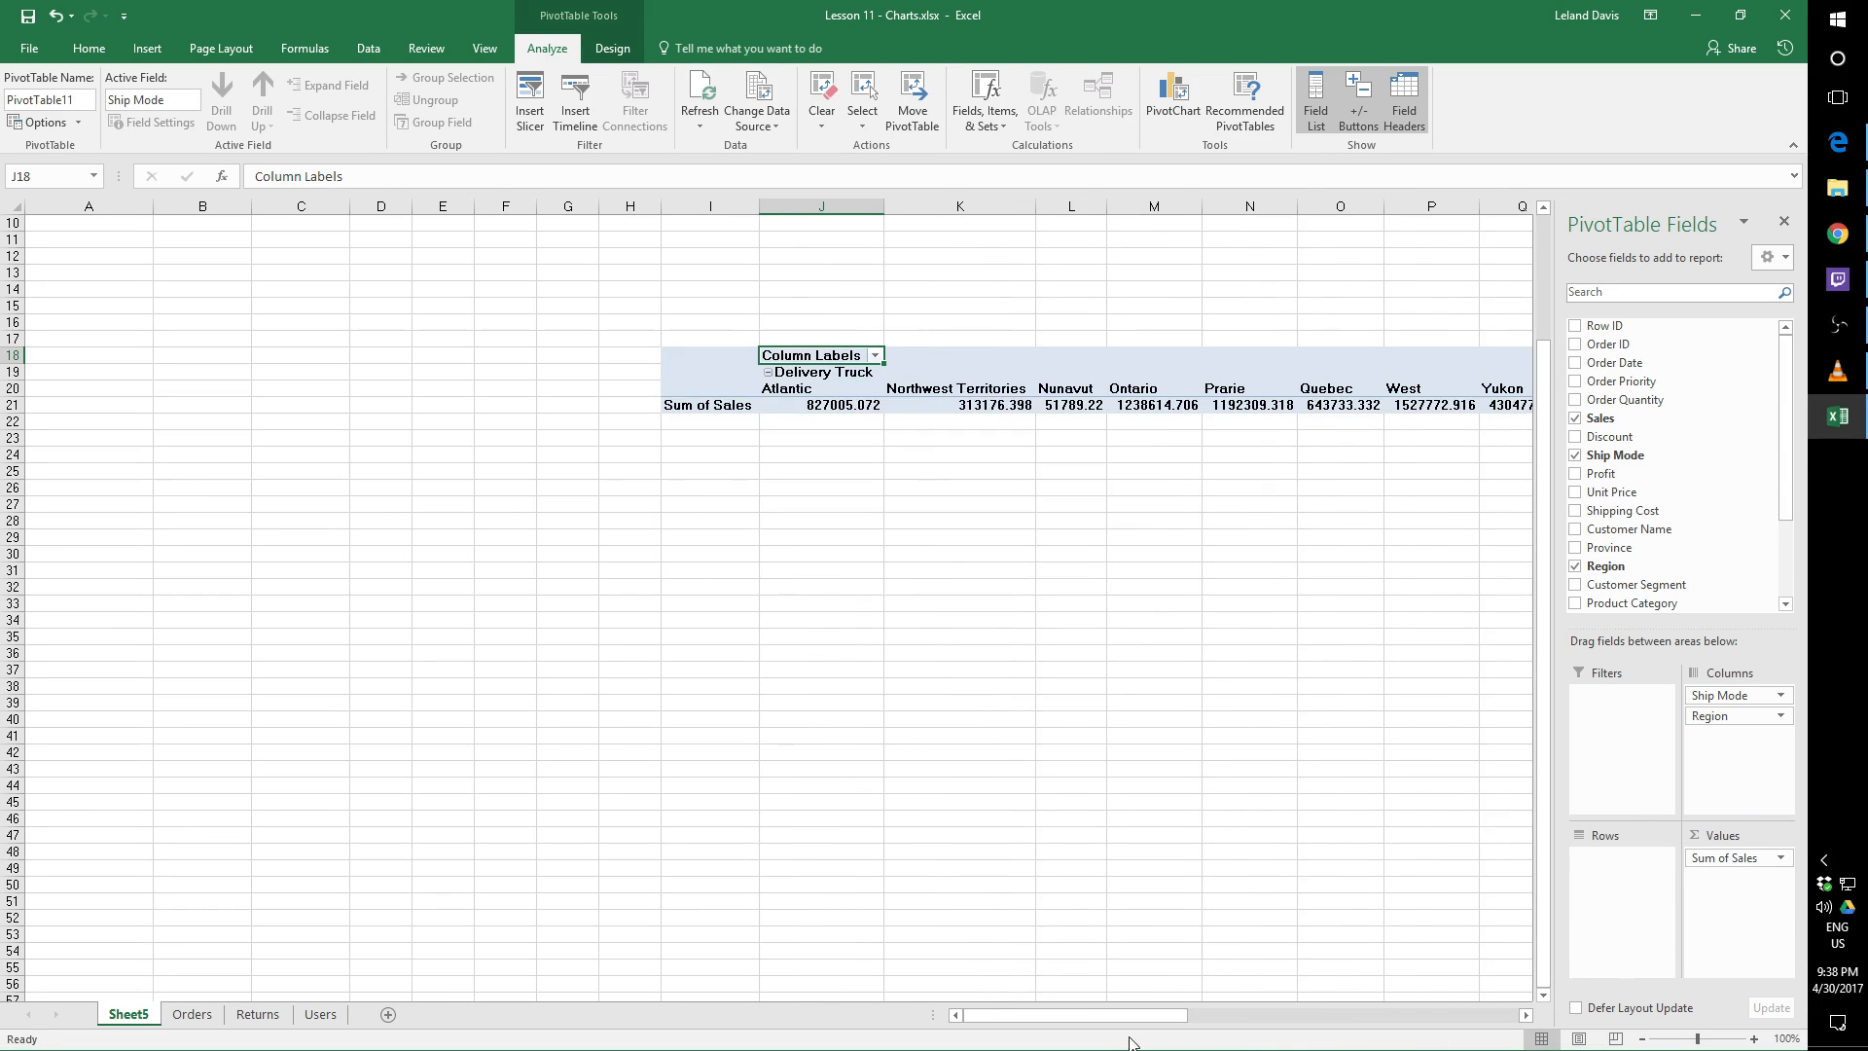
{"action": "mouse_move", "coordinate": [1136, 1015]}
{"action": "left_mouse_down"}
{"action": "mouse_move", "coordinate": [1470, 1017]}
{"action": "mouse_move", "coordinate": [1104, 1015]}
{"action": "left_mouse_up"}
{"action": "left_click_drag", "start_coordinate": [1711, 716], "coordinate": [1631, 870]}
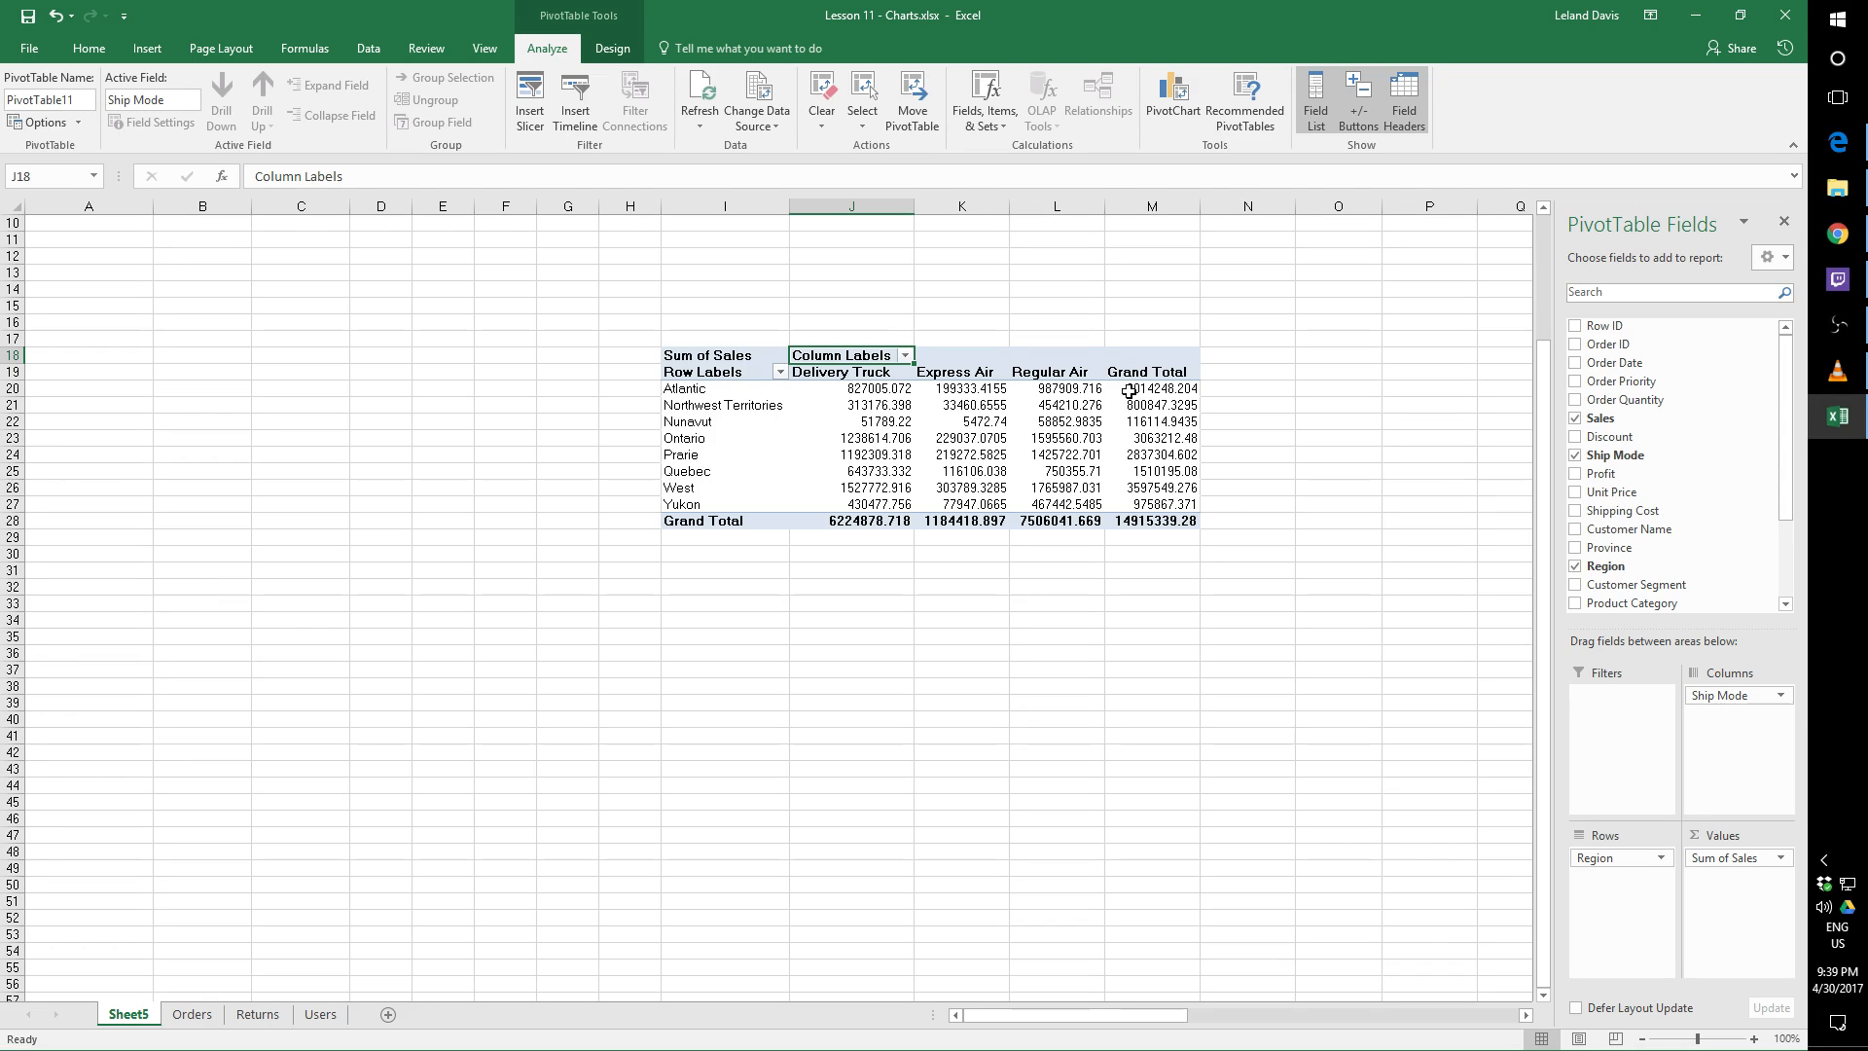
Examine Atlantic's sales for each ship mode, its row total, the overall grand total and the available PivotTable fields
{"action": "left_click", "coordinate": [1051, 389]}
{"action": "left_click", "coordinate": [1145, 388]}
{"action": "left_click", "coordinate": [1070, 389]}
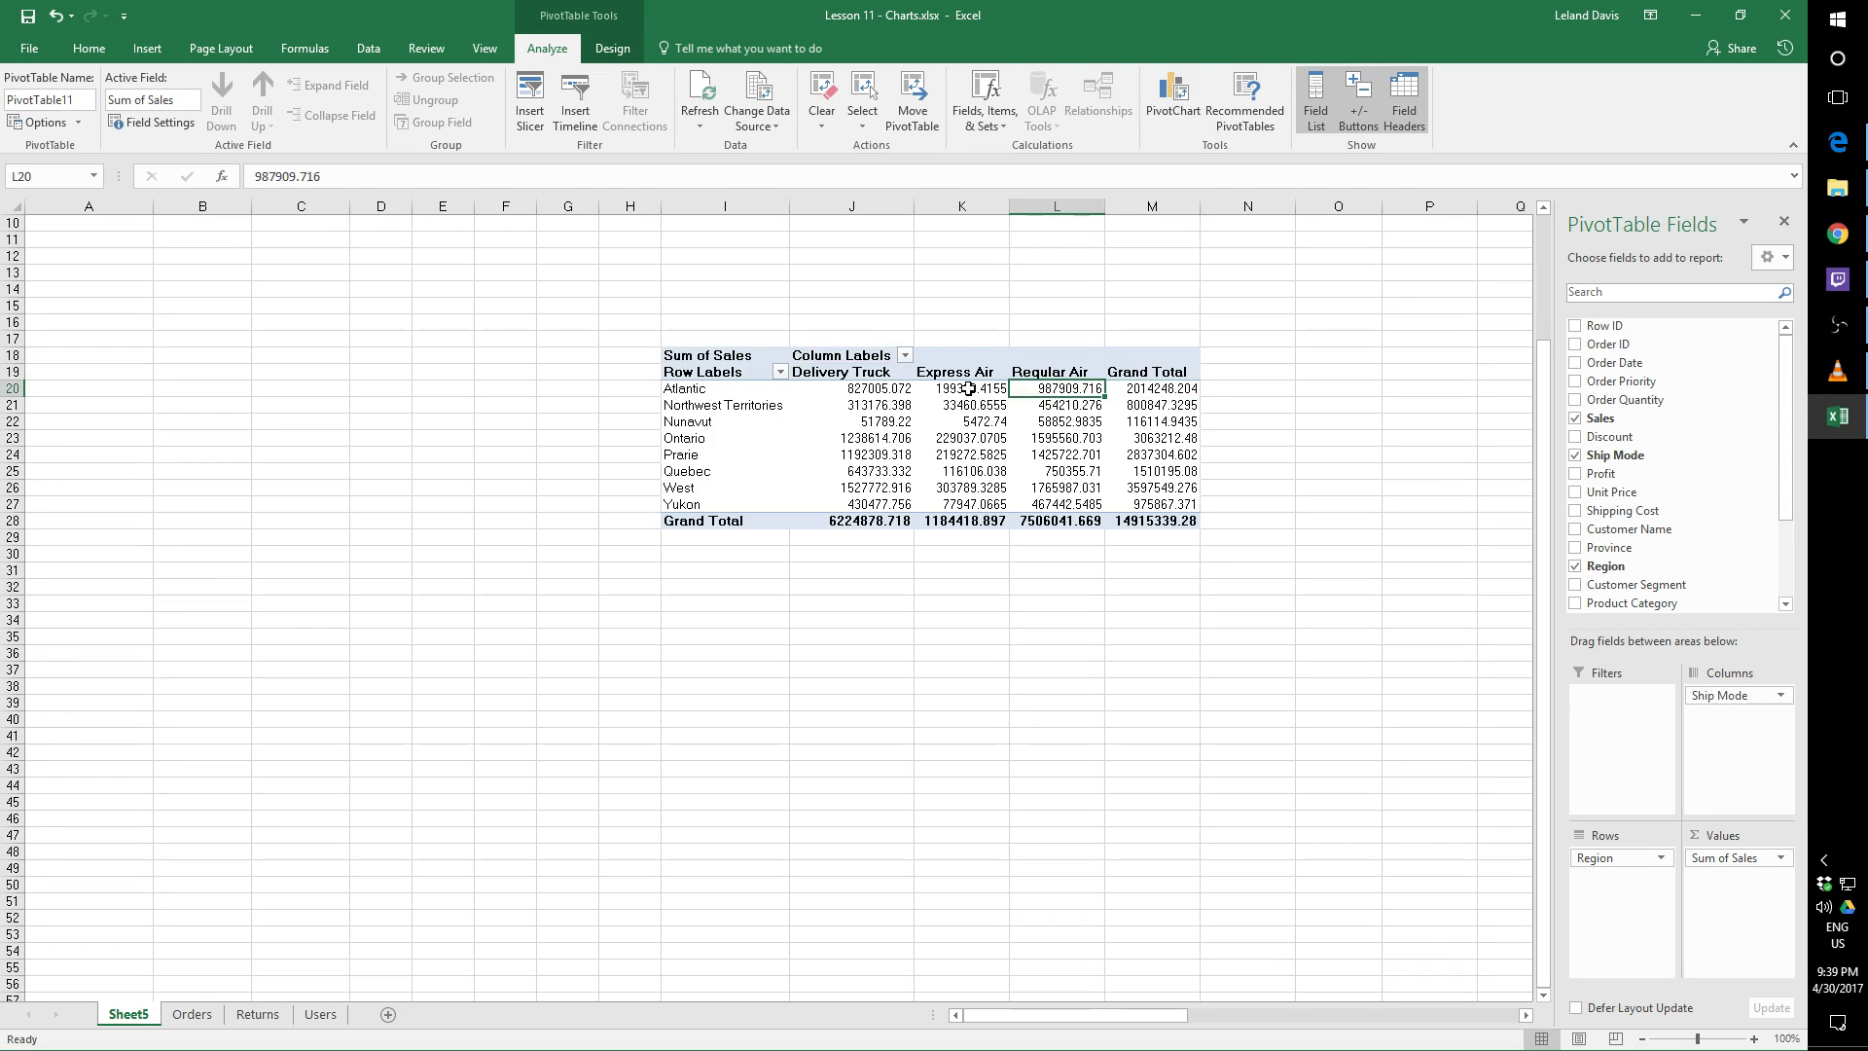
{"action": "left_click", "coordinate": [969, 389]}
{"action": "left_click", "coordinate": [905, 389]}
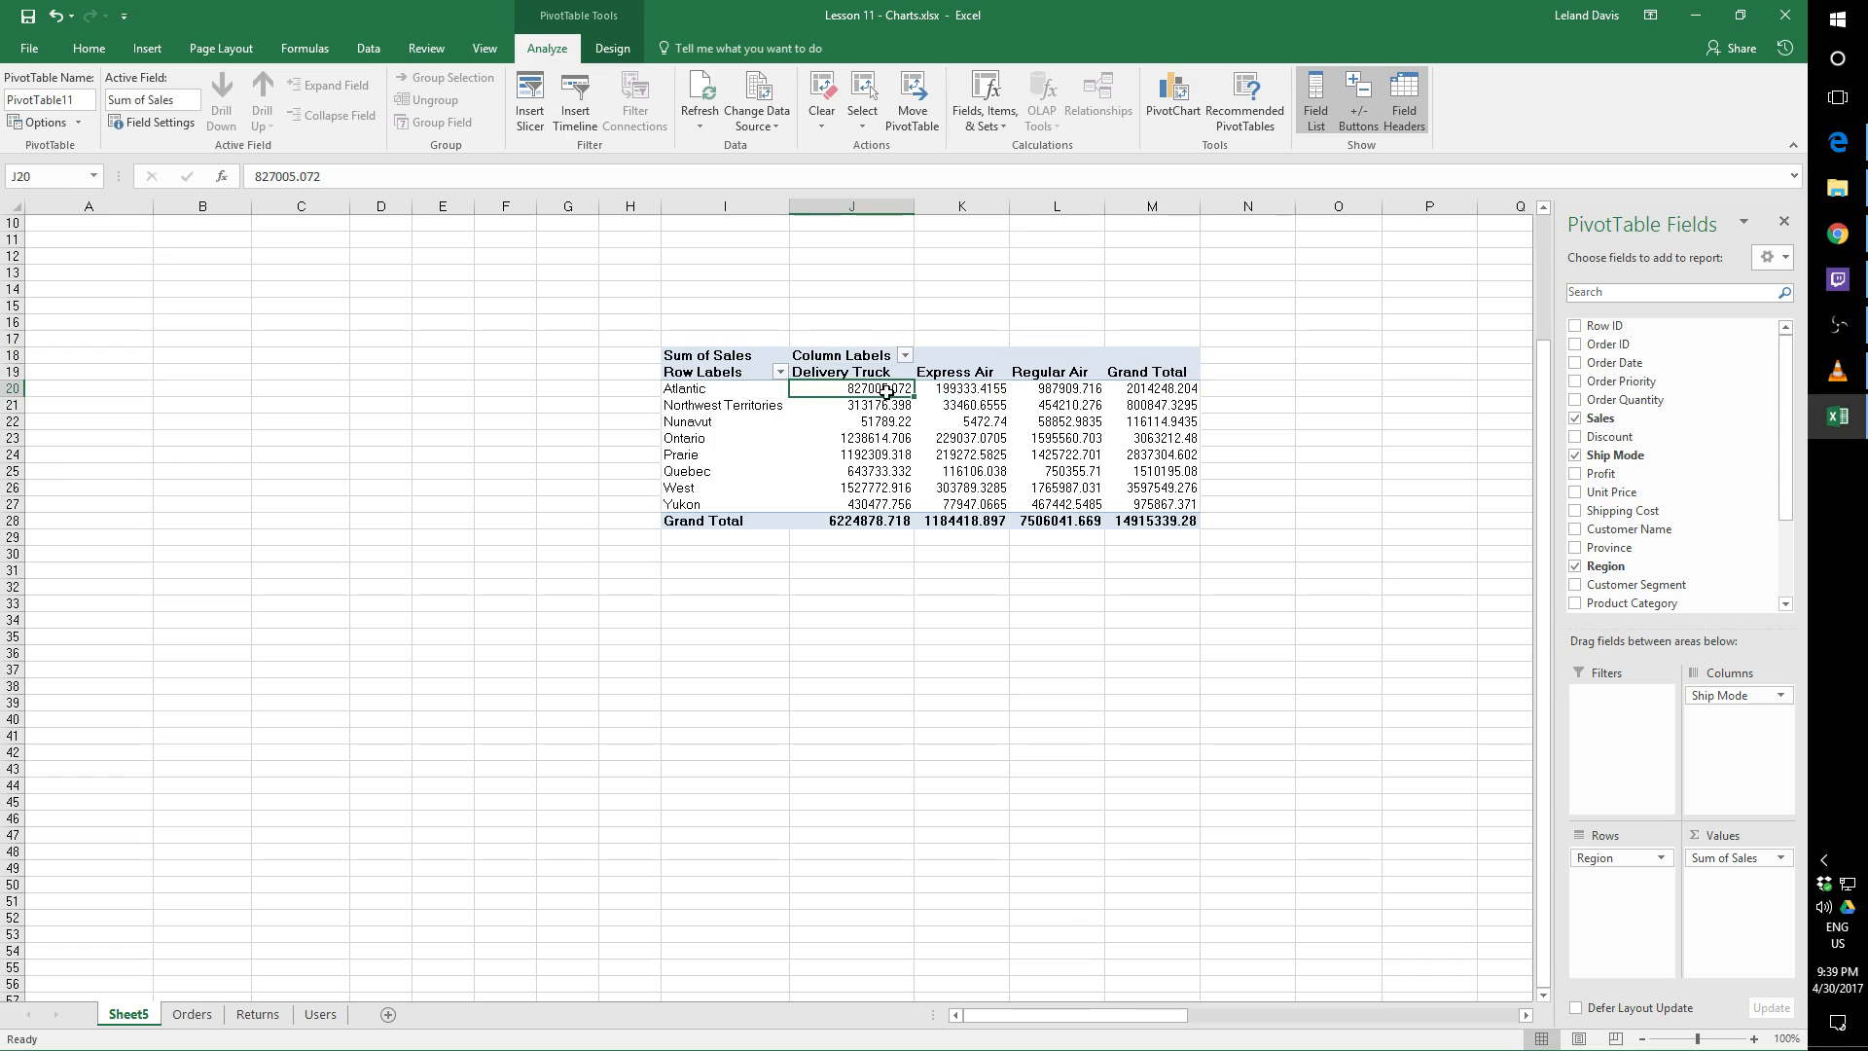
{"action": "left_click", "coordinate": [959, 389]}
{"action": "left_click", "coordinate": [1056, 389]}
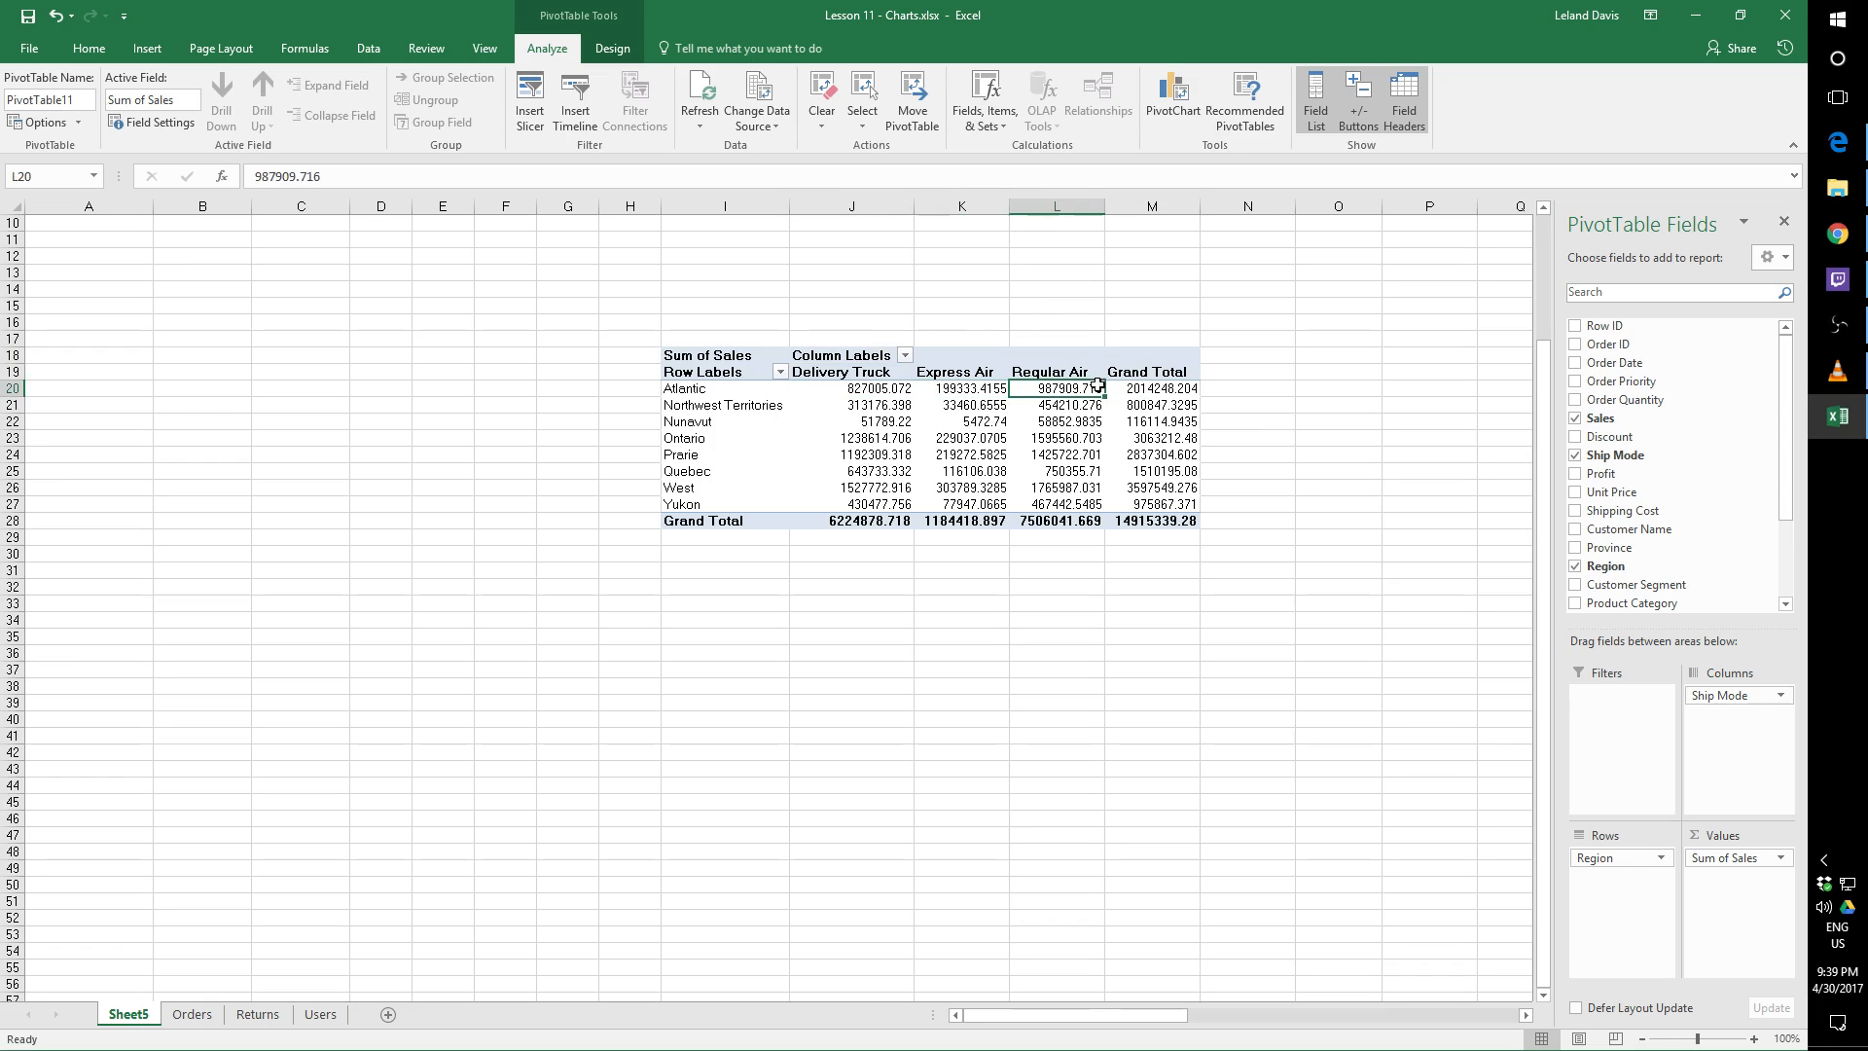
{"action": "left_click", "coordinate": [1138, 388]}
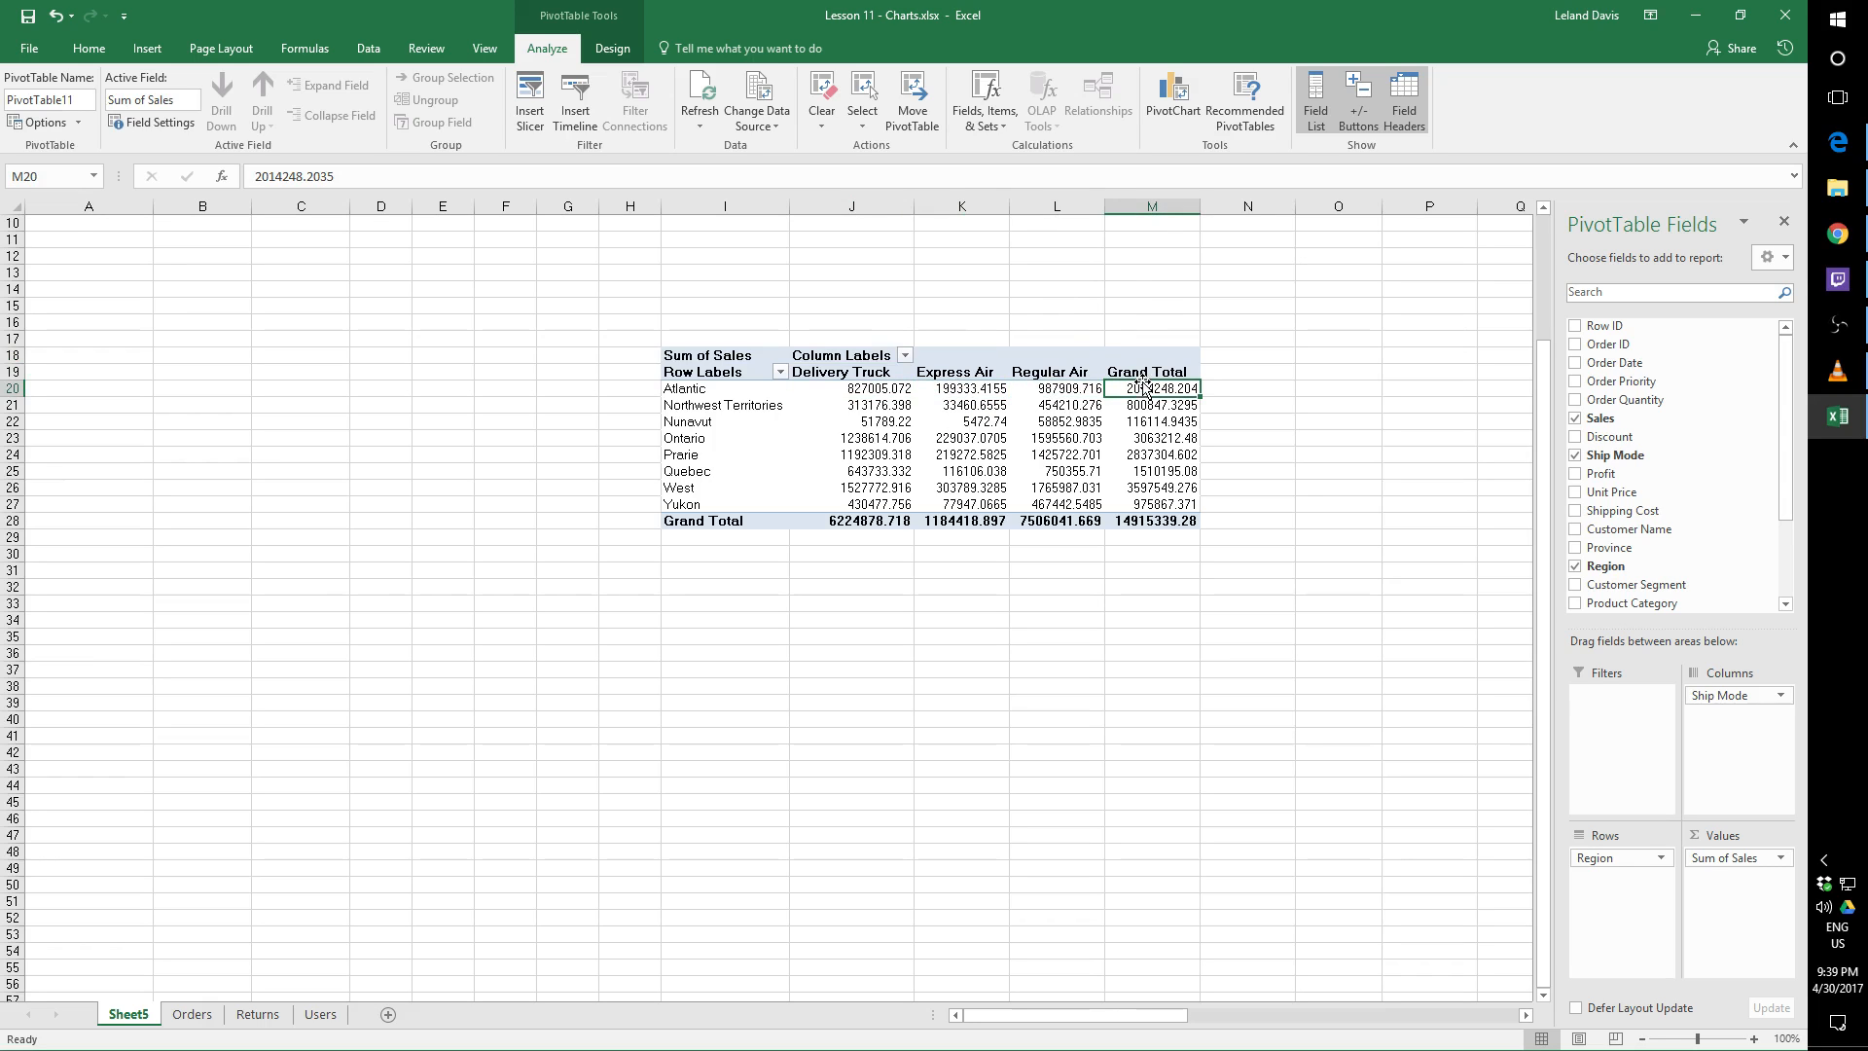
{"action": "left_click", "coordinate": [1167, 523]}
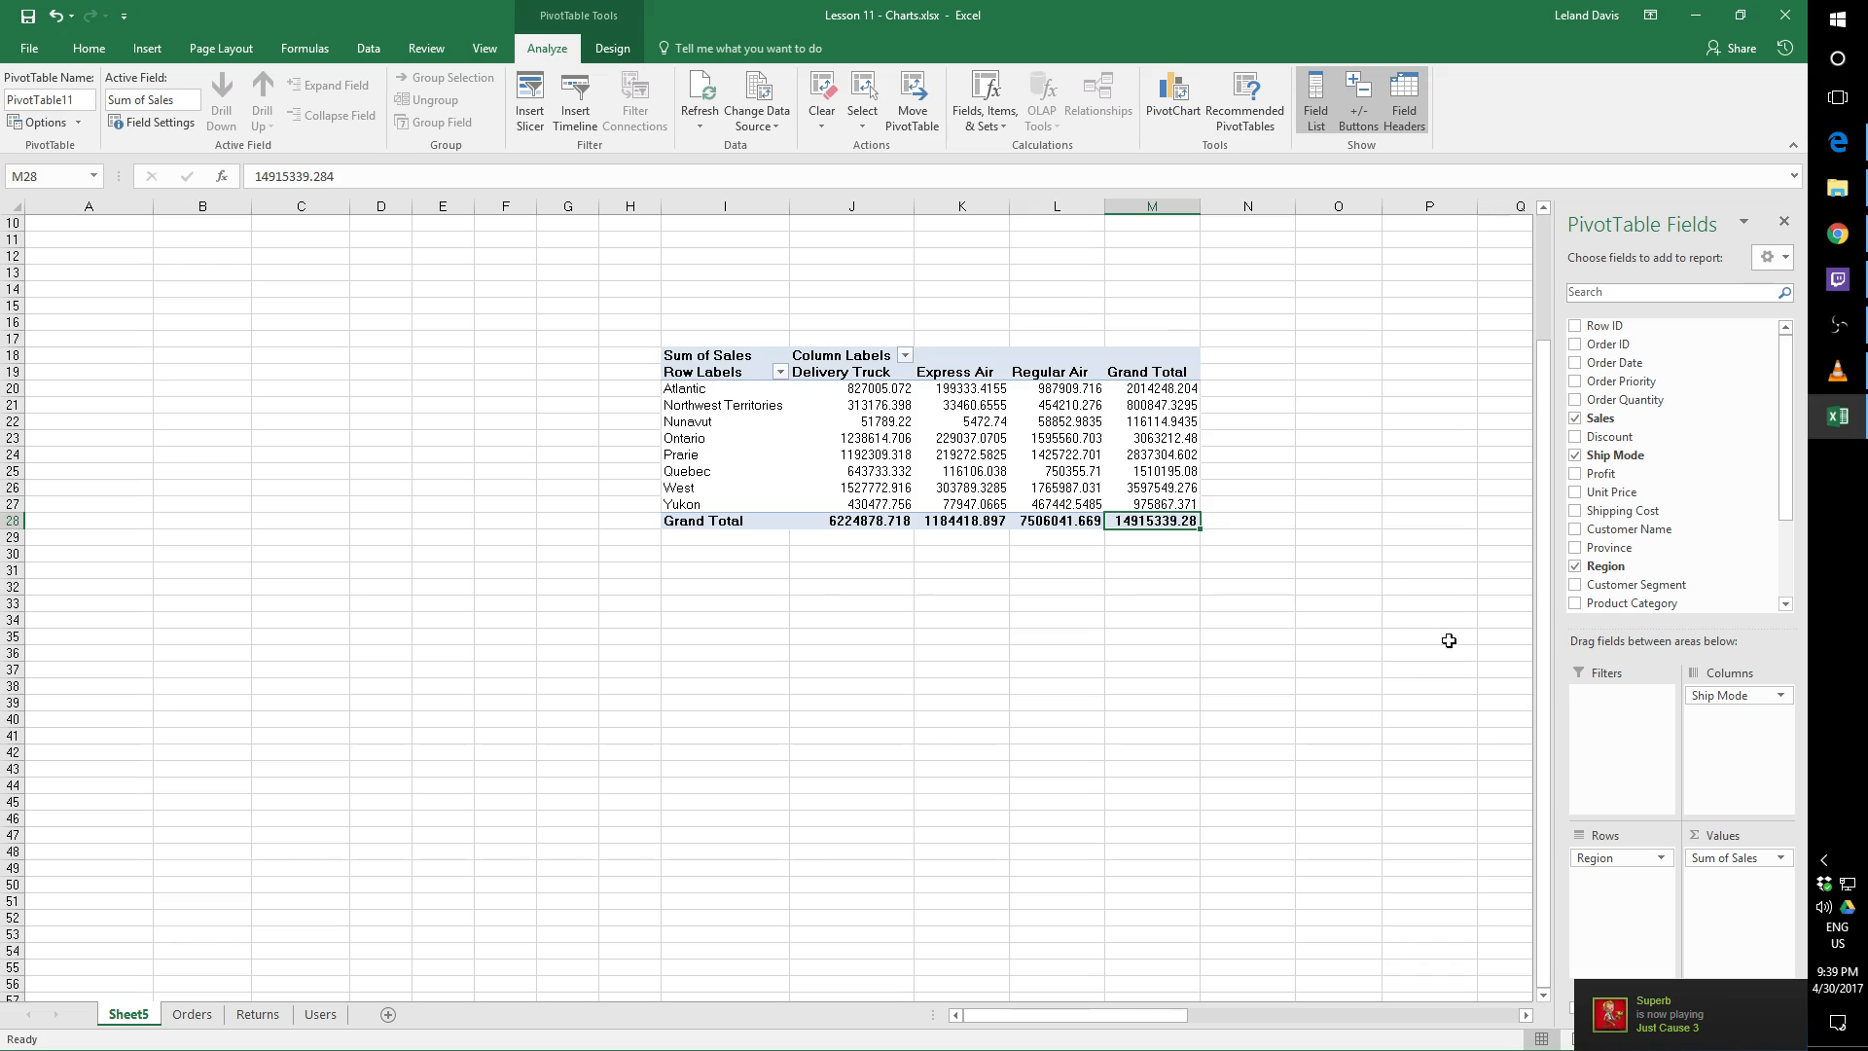
{"action": "left_click_drag", "start_coordinate": [1785, 493], "coordinate": [1803, 588]}
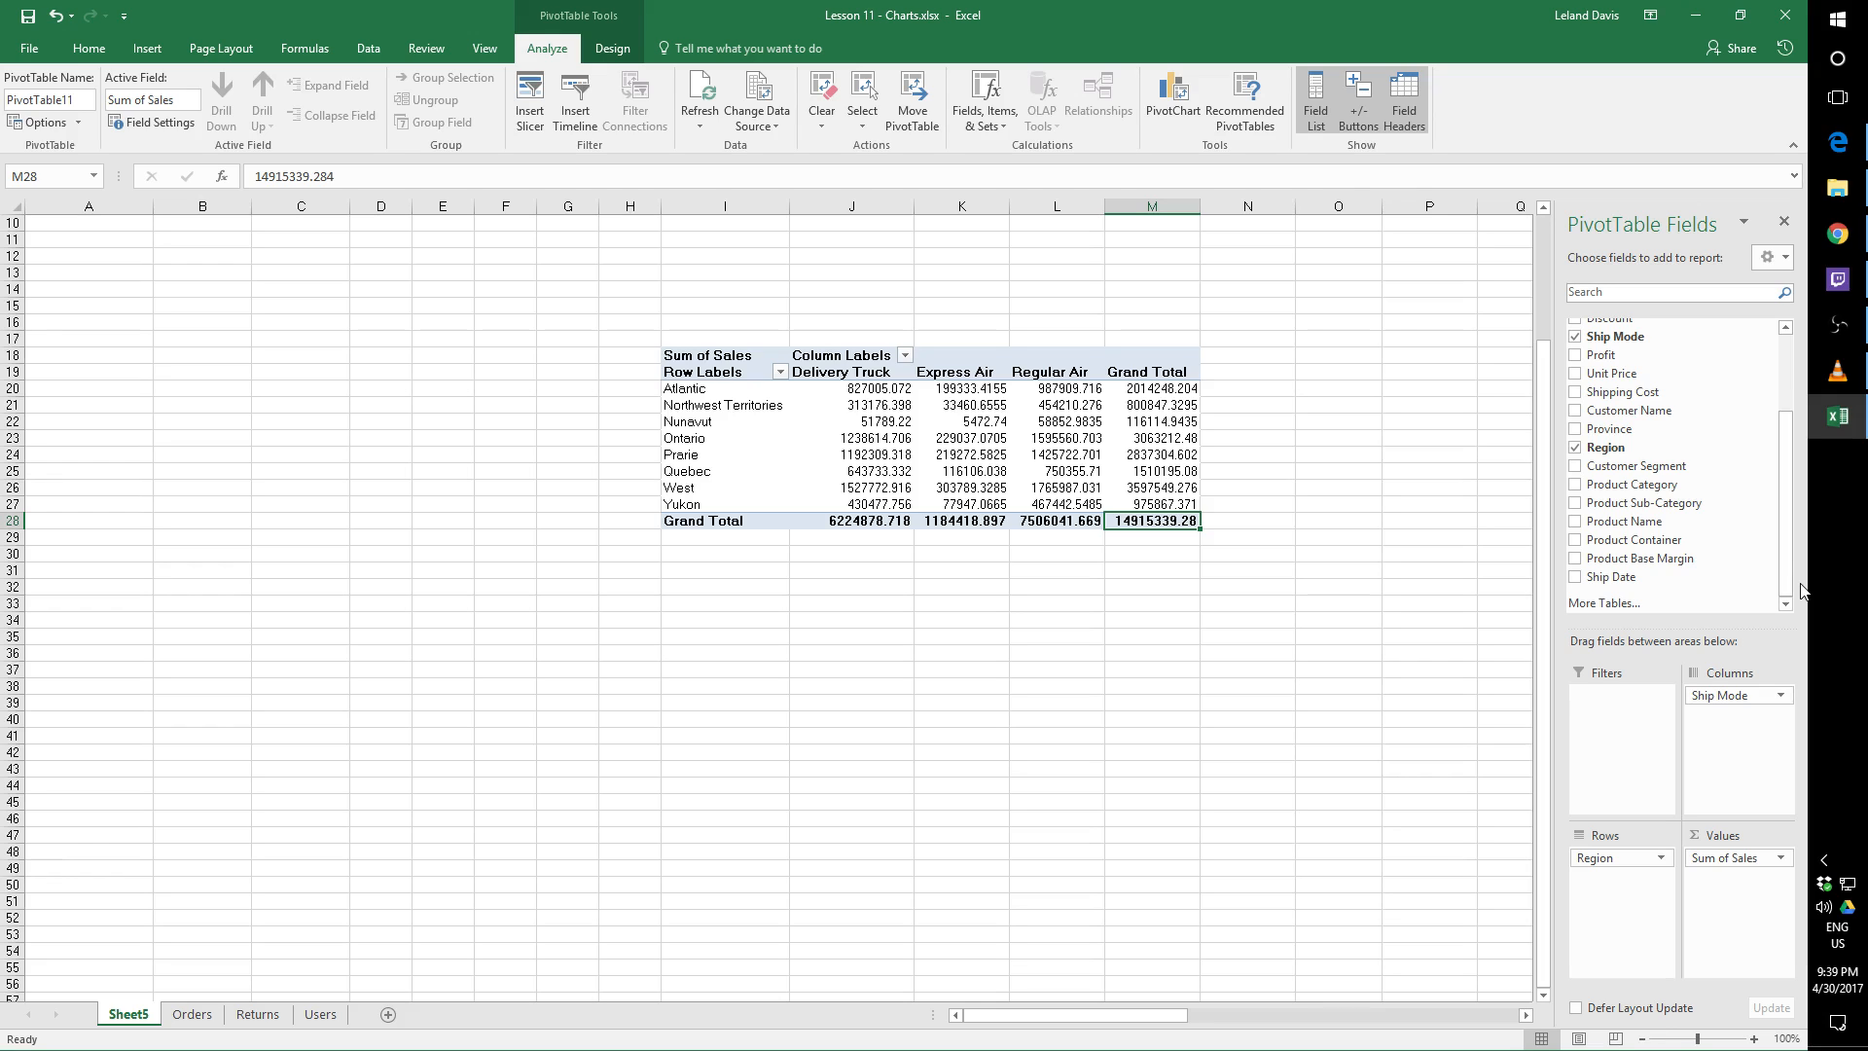
{"action": "left_click_drag", "start_coordinate": [1802, 590], "coordinate": [1801, 513]}
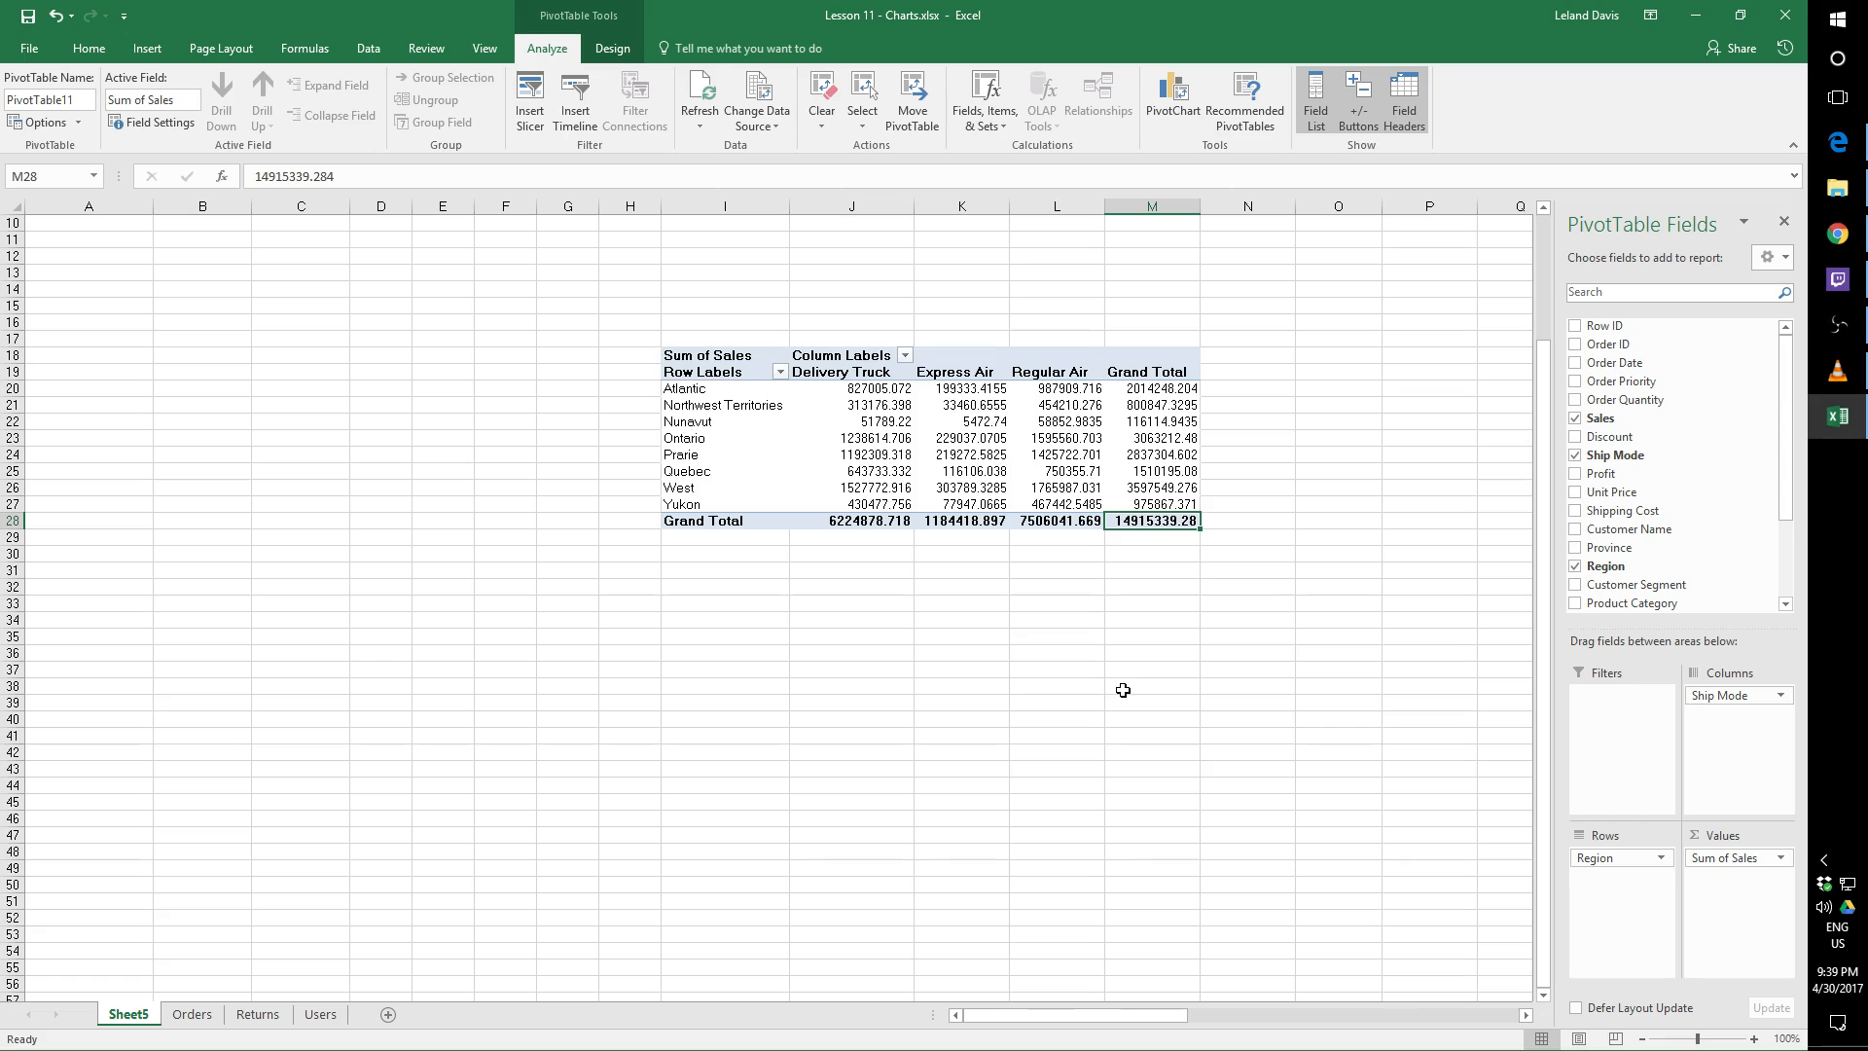
Move the whole PivotTable so it starts at cell B20, undo the move, and select cell I18
{"action": "left_click_drag", "start_coordinate": [714, 354], "coordinate": [1148, 519]}
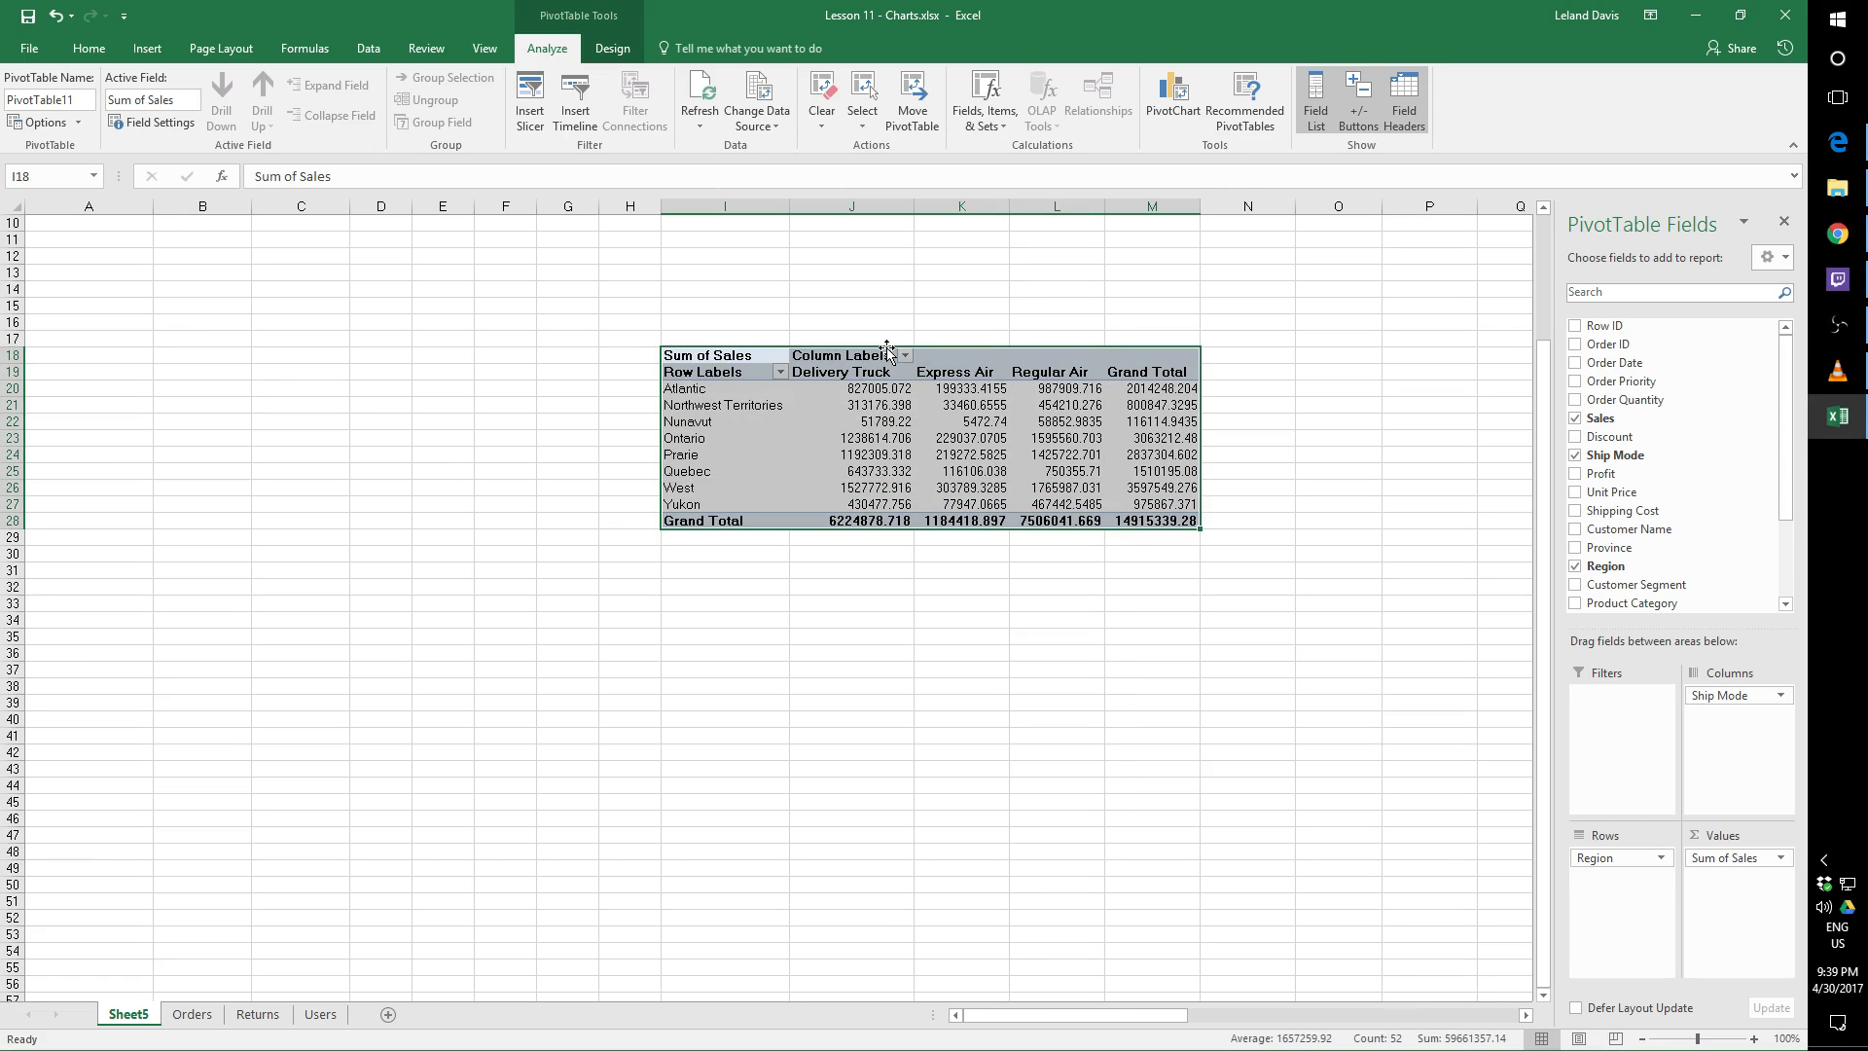
{"action": "left_click_drag", "start_coordinate": [888, 352], "coordinate": [324, 389]}
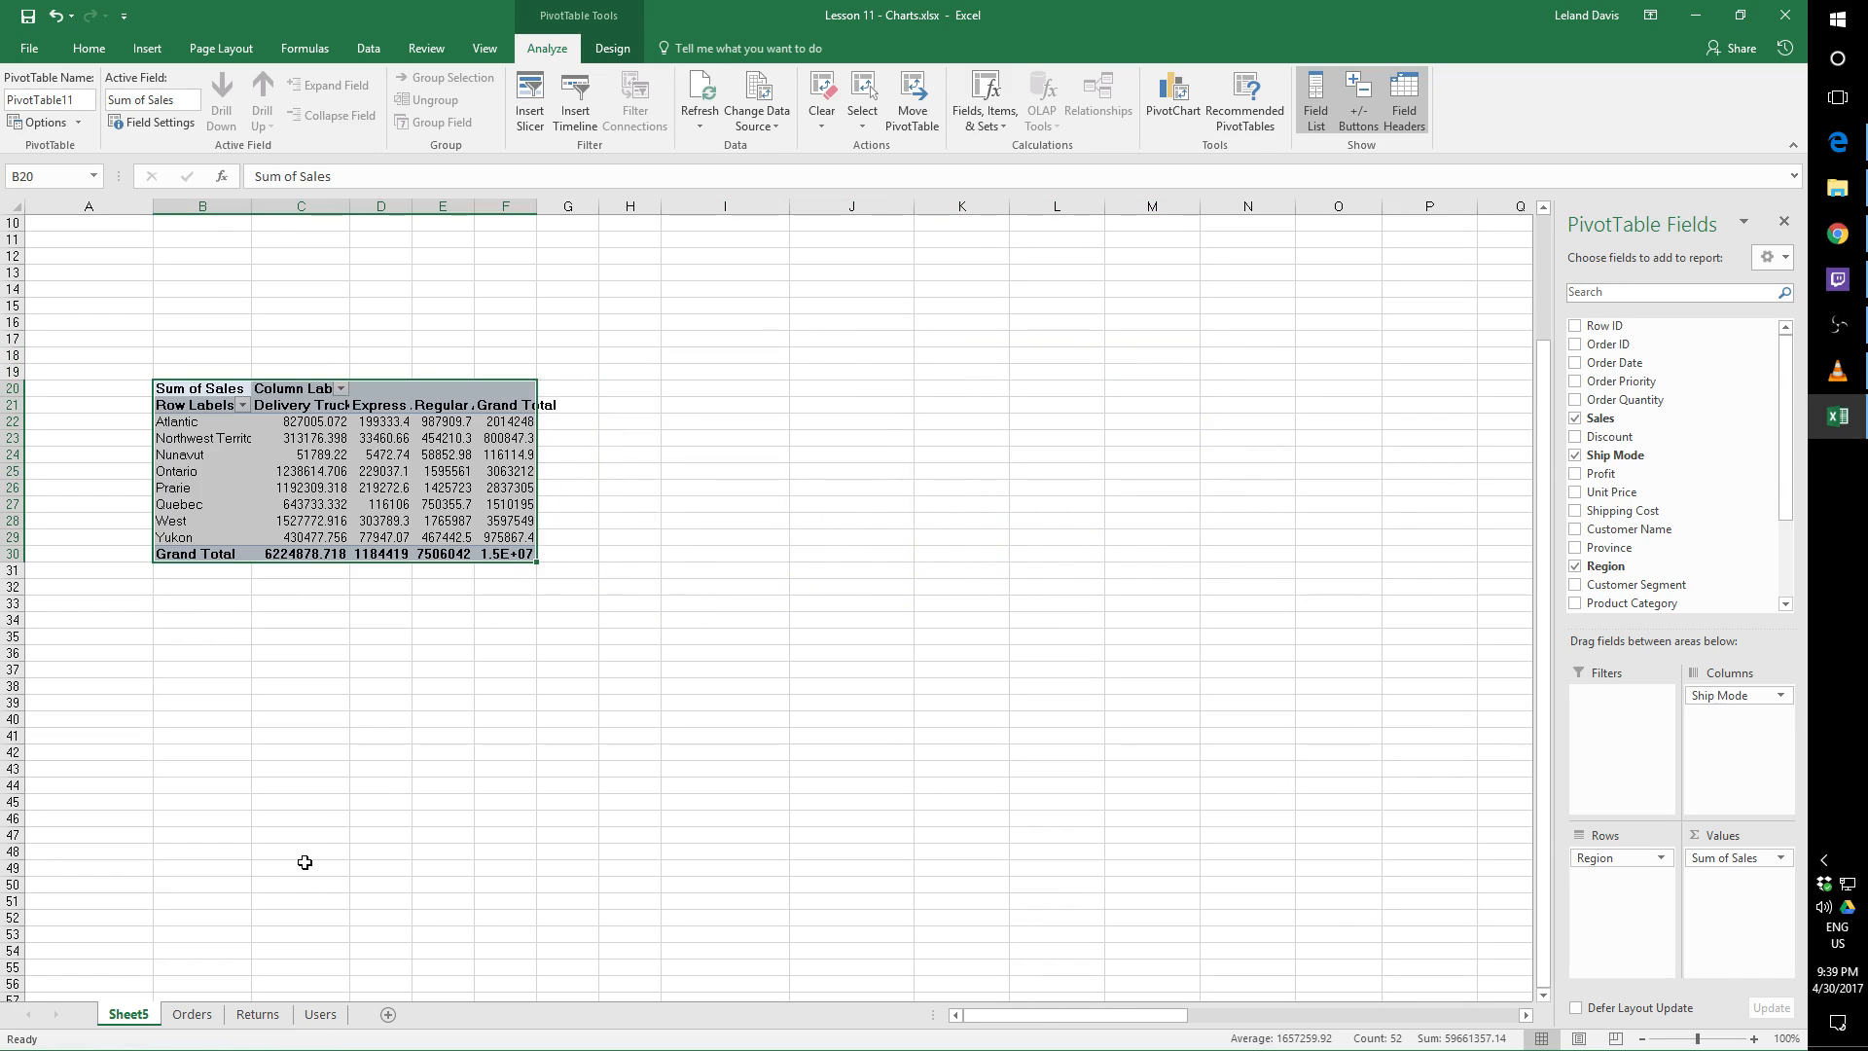
{"action": "key", "text": "ctrl+z"}
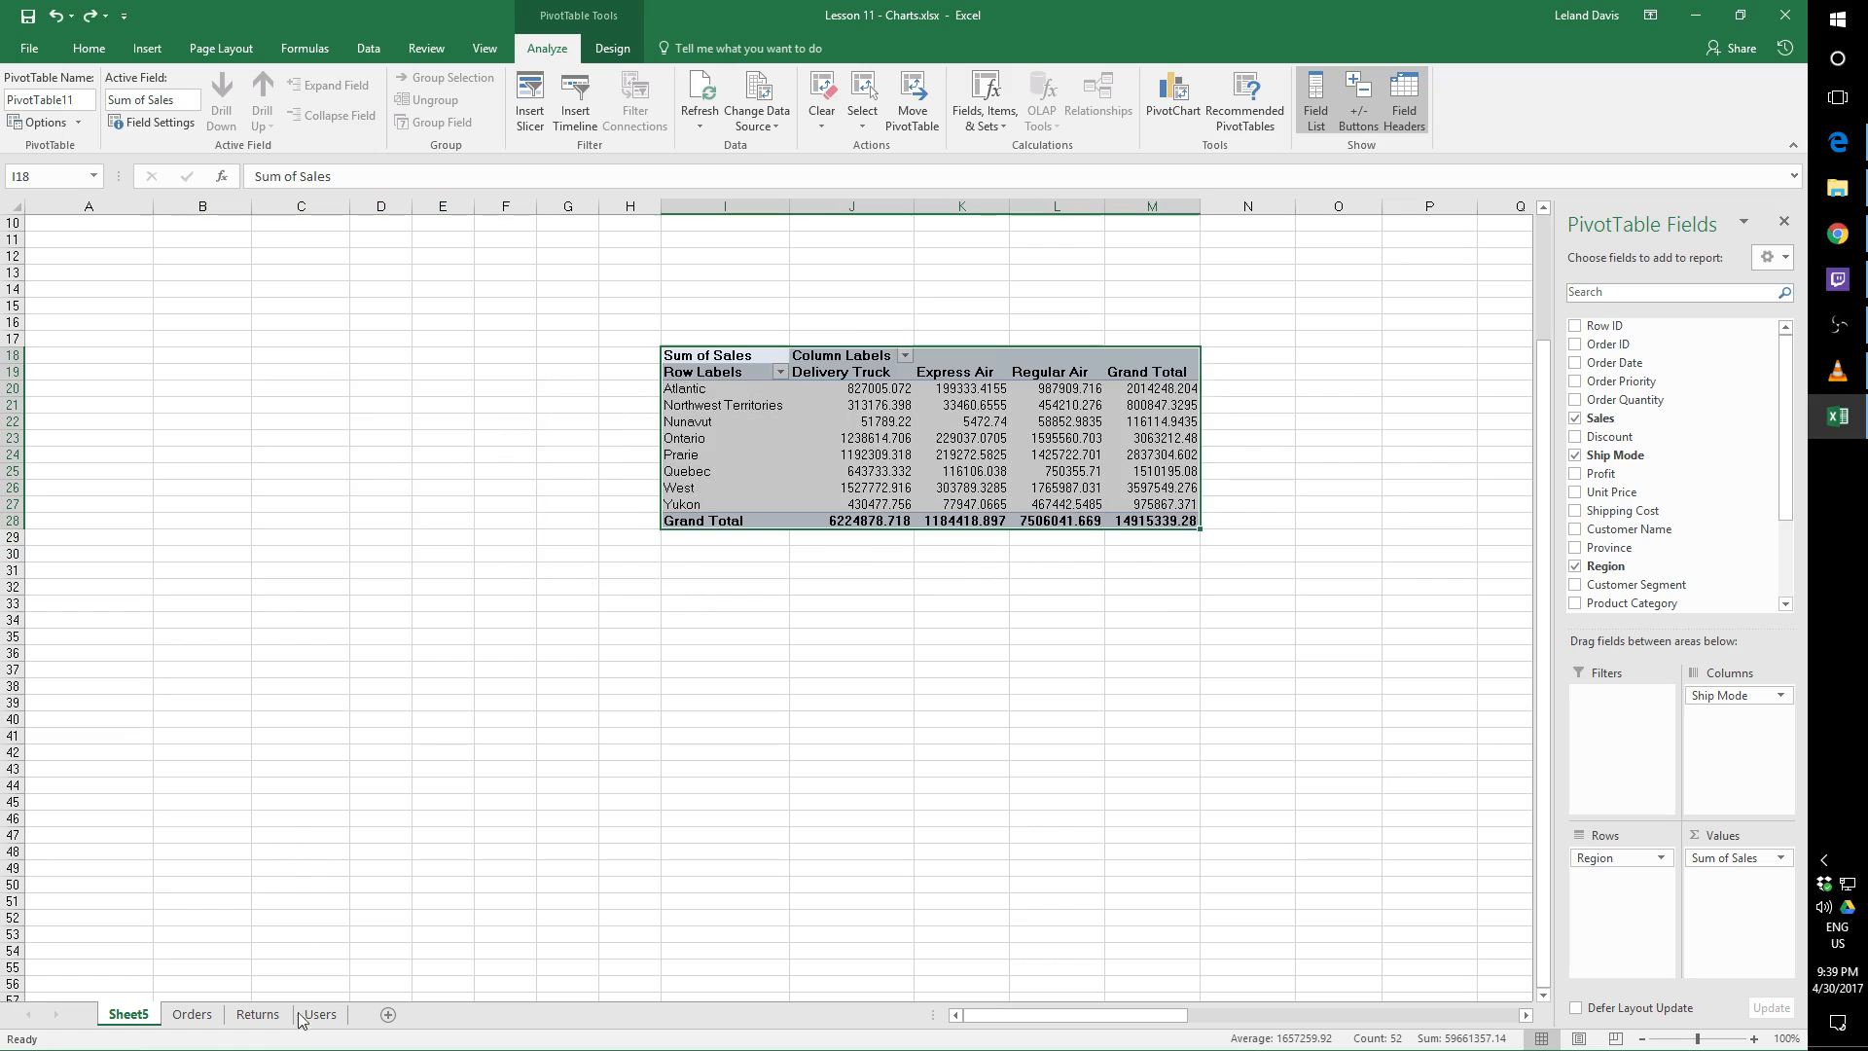
{"action": "left_click", "coordinate": [918, 547]}
{"action": "left_click", "coordinate": [720, 357]}
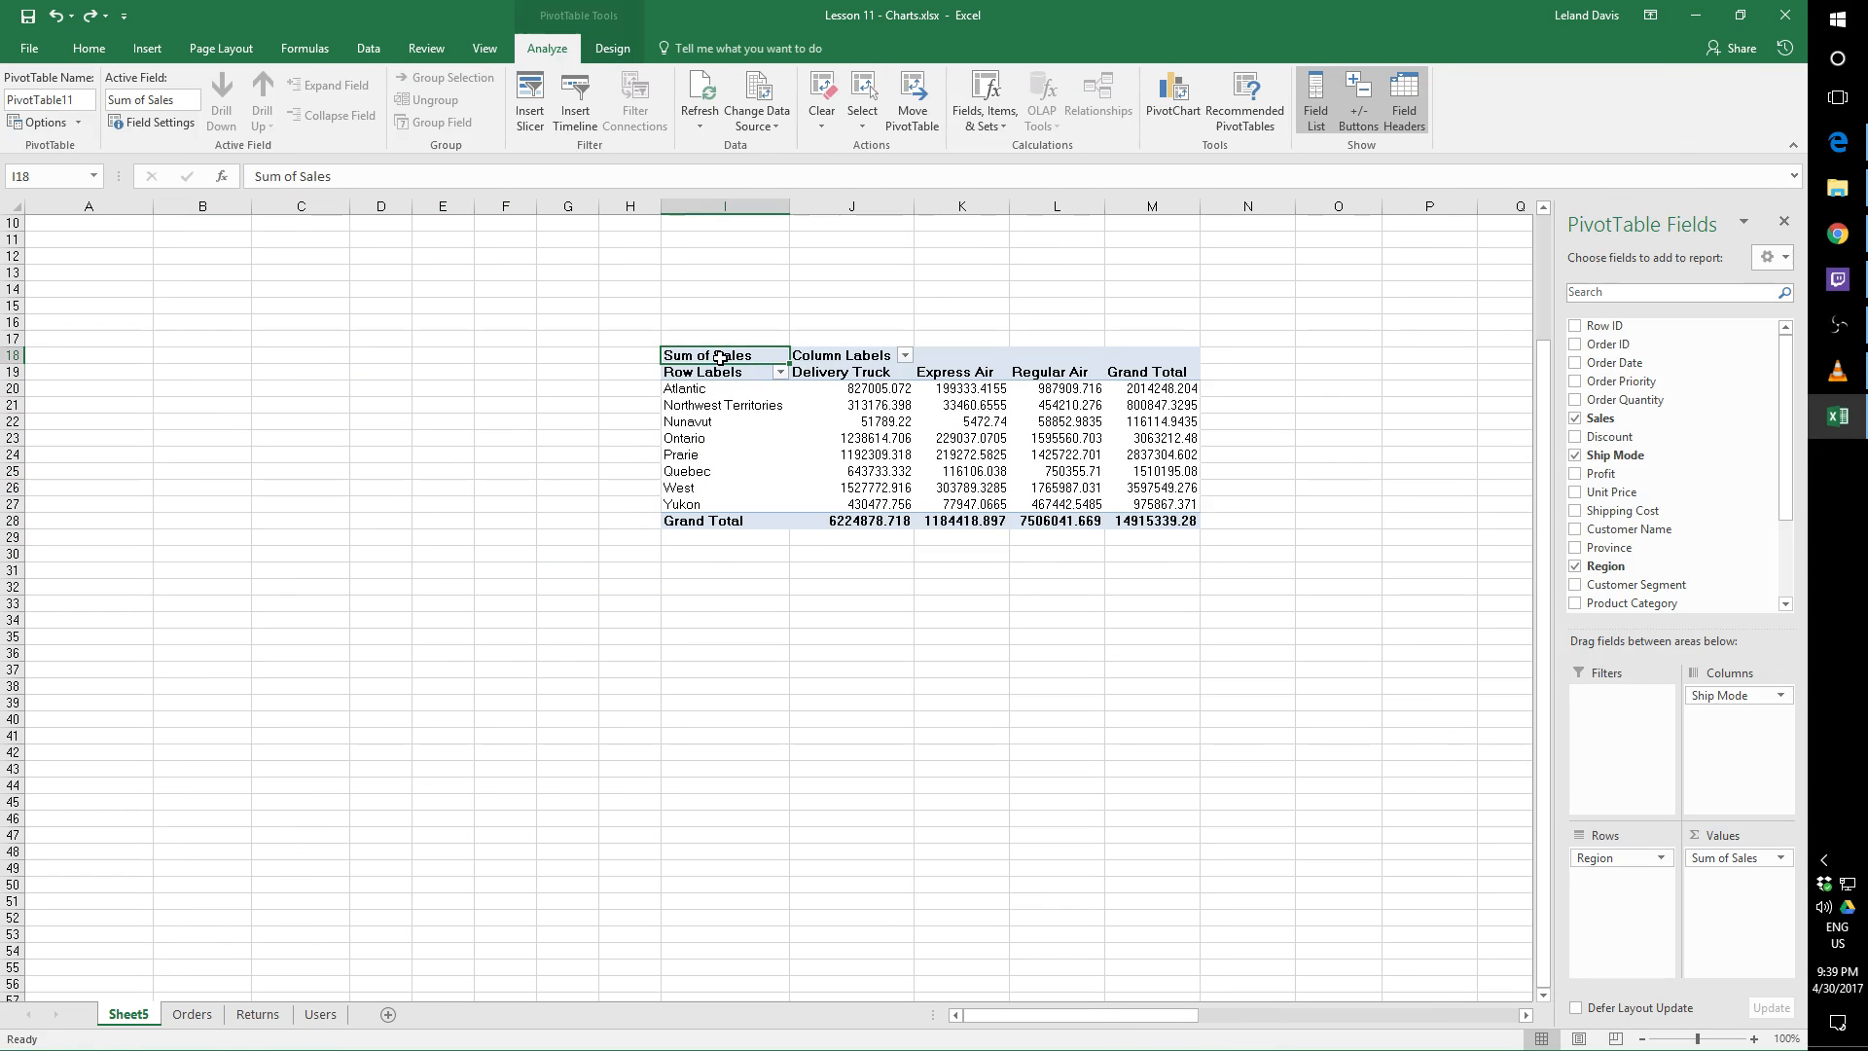
{"action": "left_click", "coordinate": [1844, 331]}
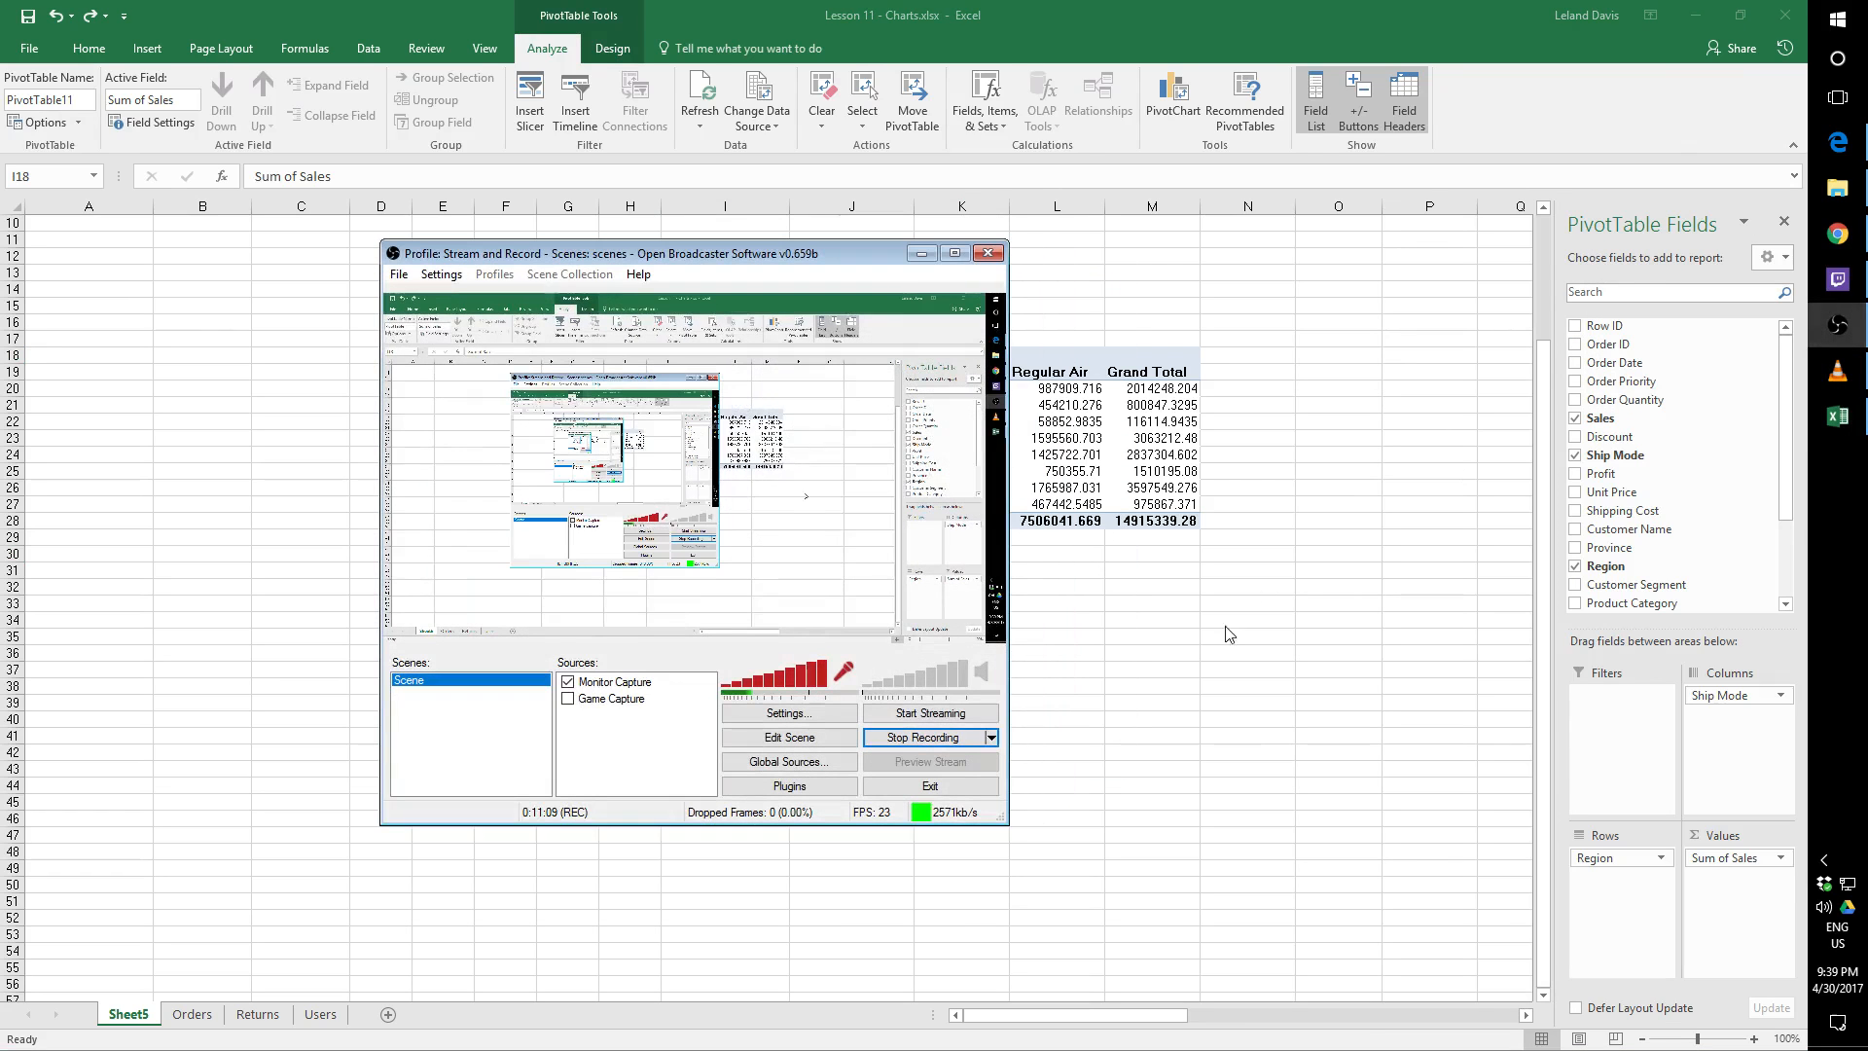